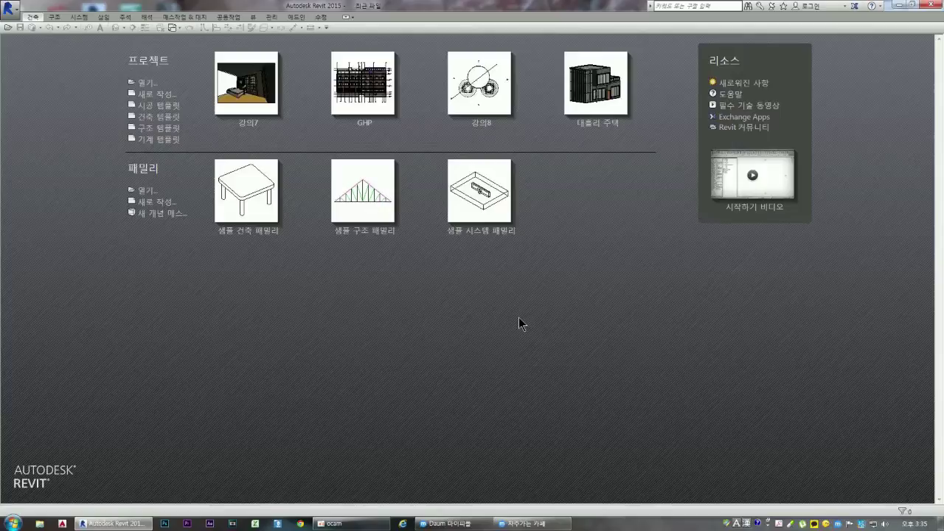
- Open the existing family file browser and widen it
click(350, 520)
click(359, 517)
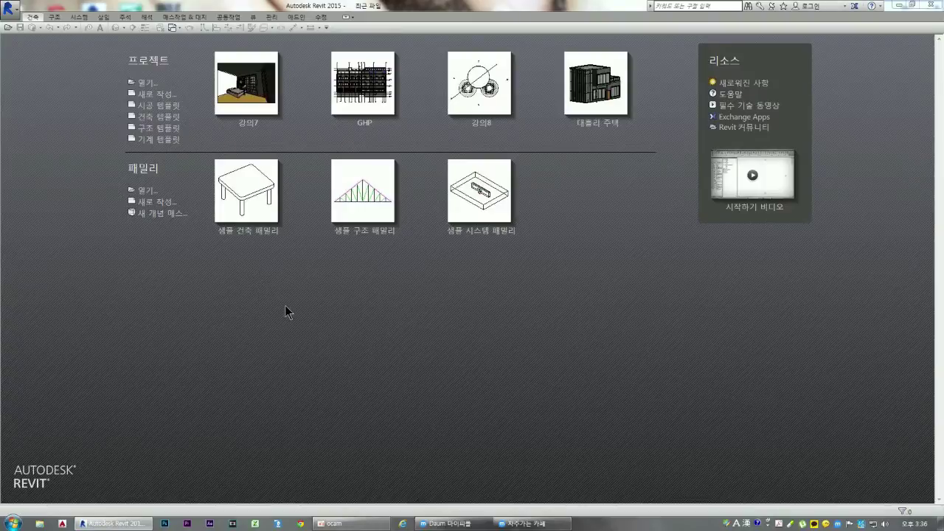
click(144, 191)
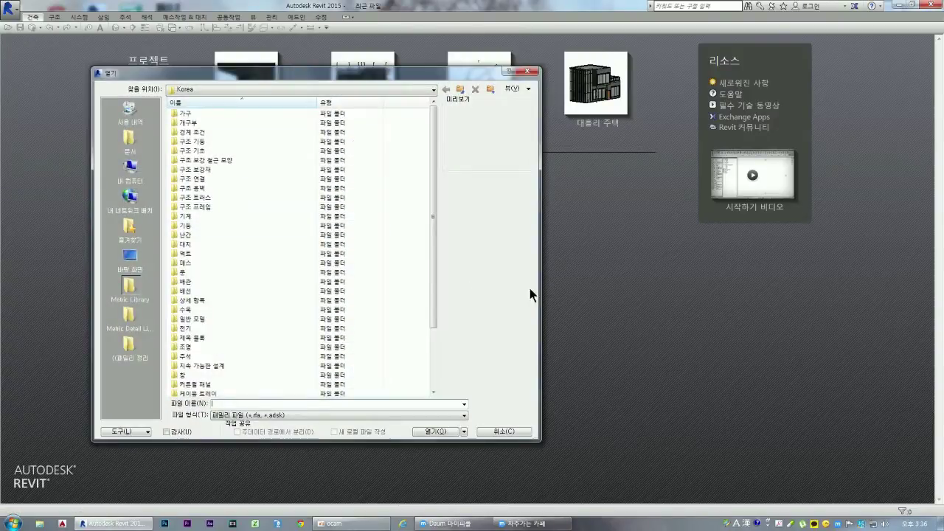
drag(540, 283, 730, 283)
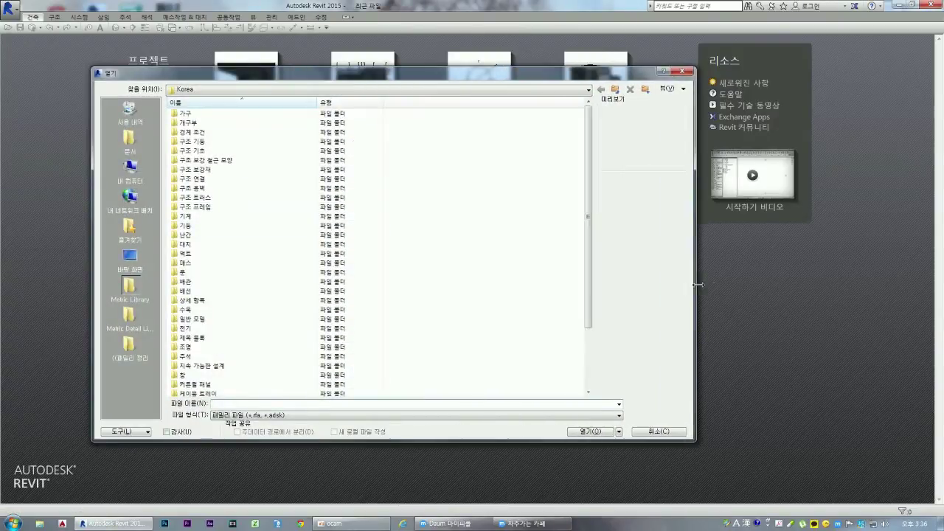
click(190, 273)
scroll(199, 295, down, 3)
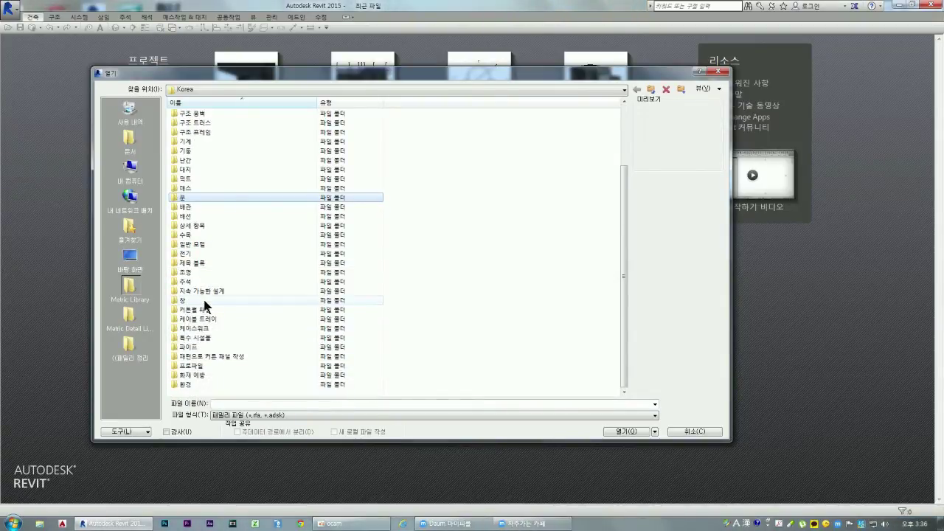
scroll(205, 300, up, 2)
scroll(205, 299, up, 1)
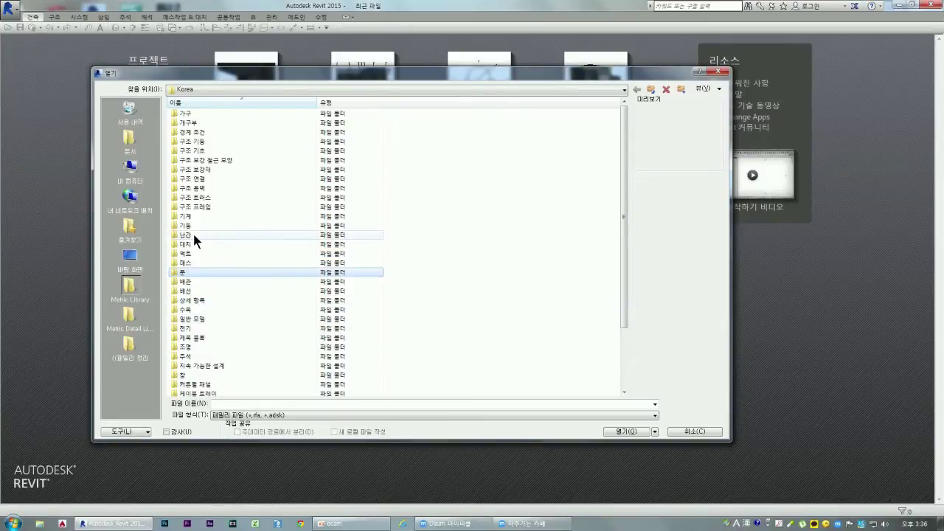
- Browse the 가구 > 테이블 family folder as thumbnails, then close without opening anything
double_click(184, 114)
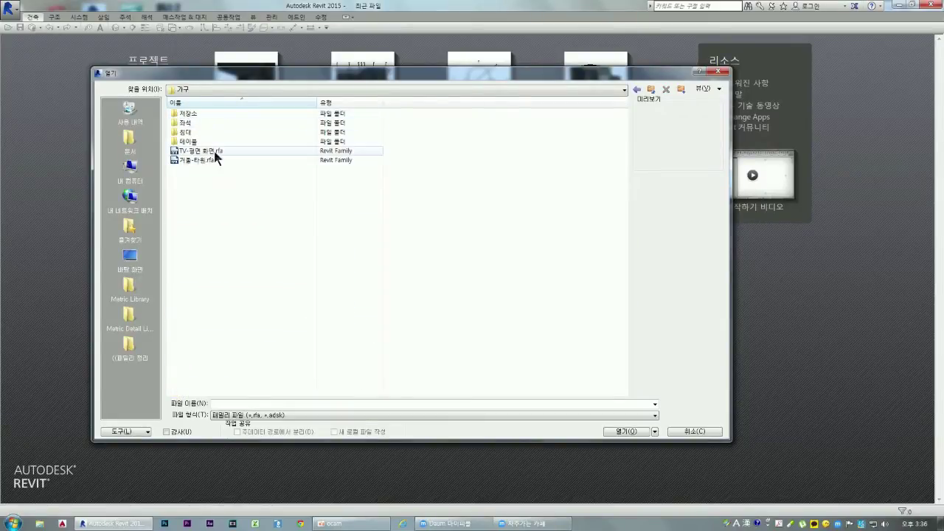
double_click(193, 142)
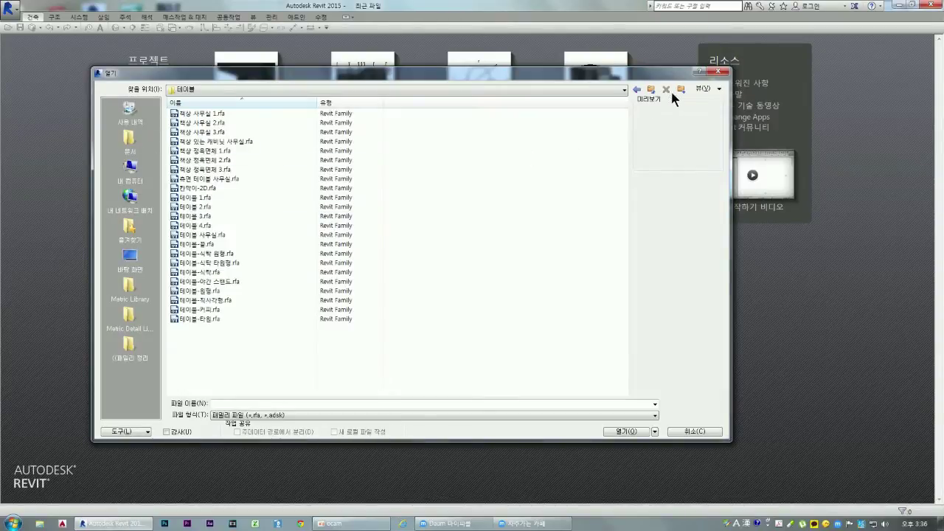
click(699, 89)
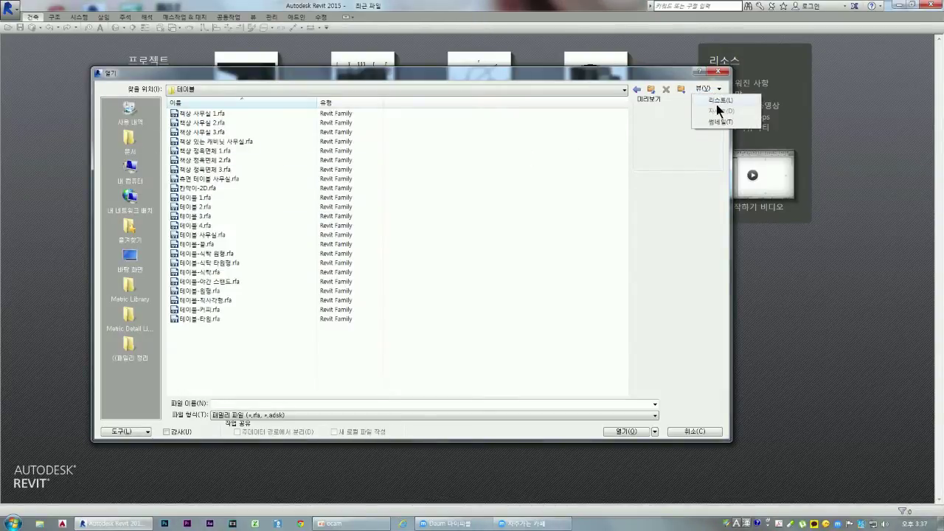
click(714, 121)
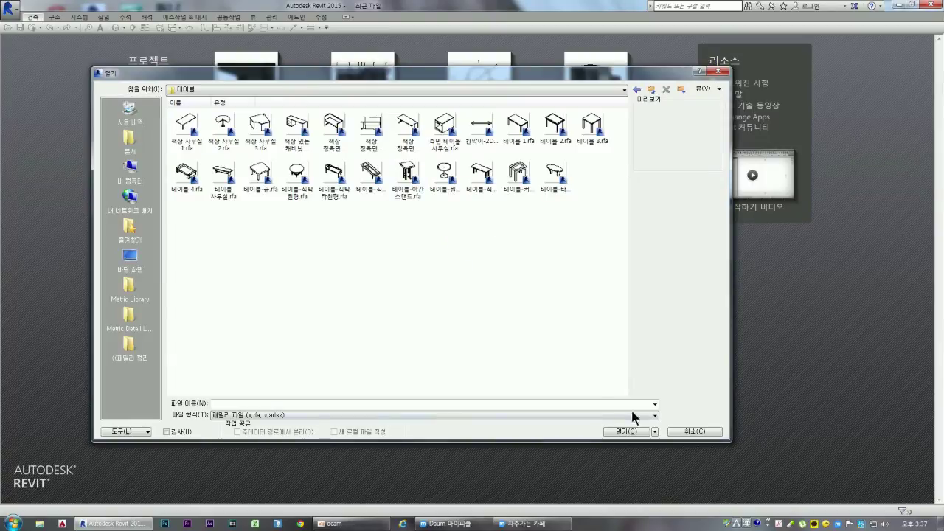
click(691, 433)
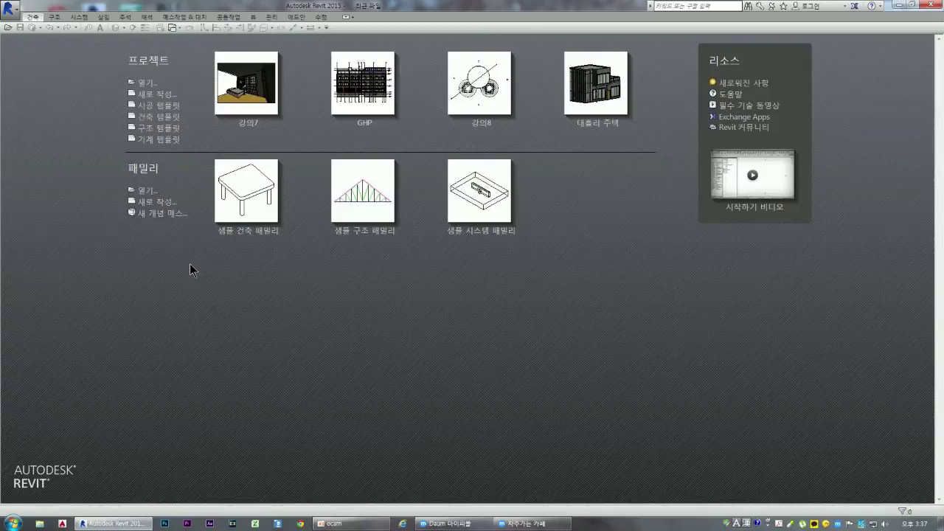
- Create a new family from the 미터법 가구.rft template and open 3D view 뷰 1
click(161, 207)
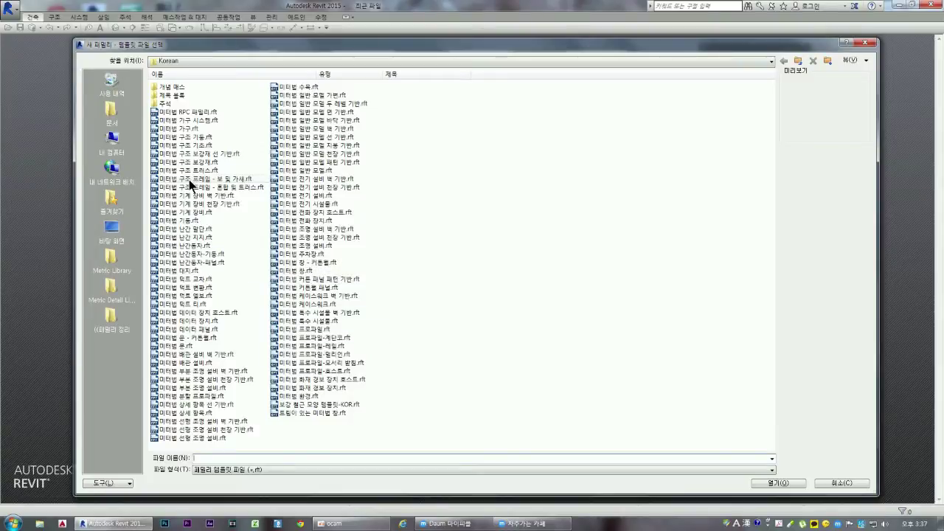
click(199, 129)
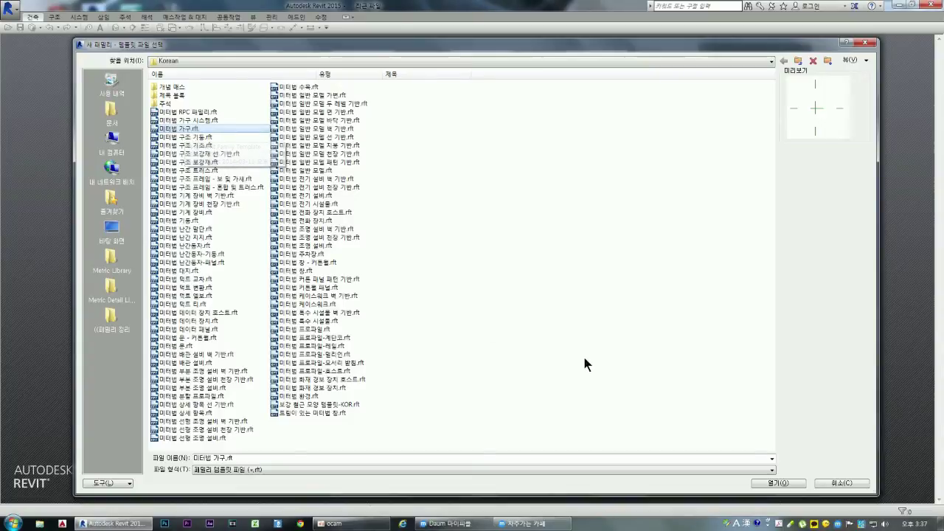
click(780, 483)
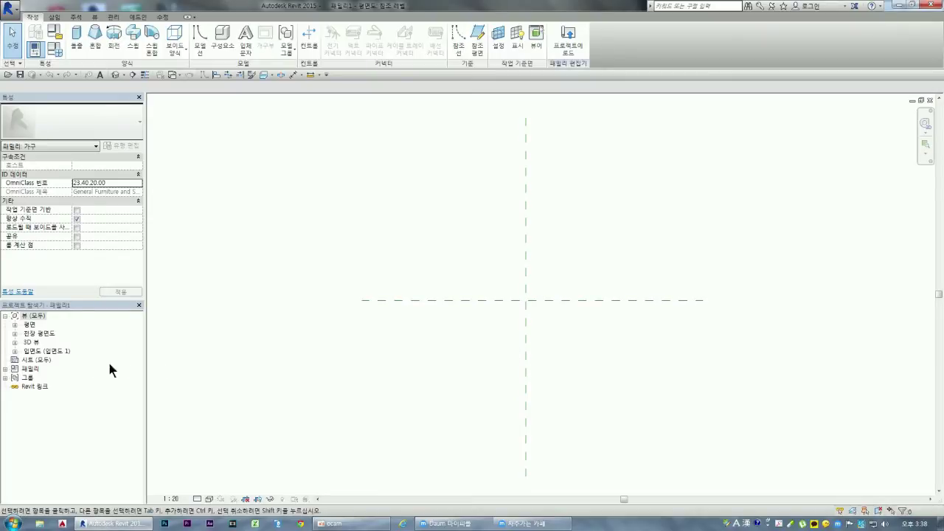
click(15, 343)
double_click(37, 351)
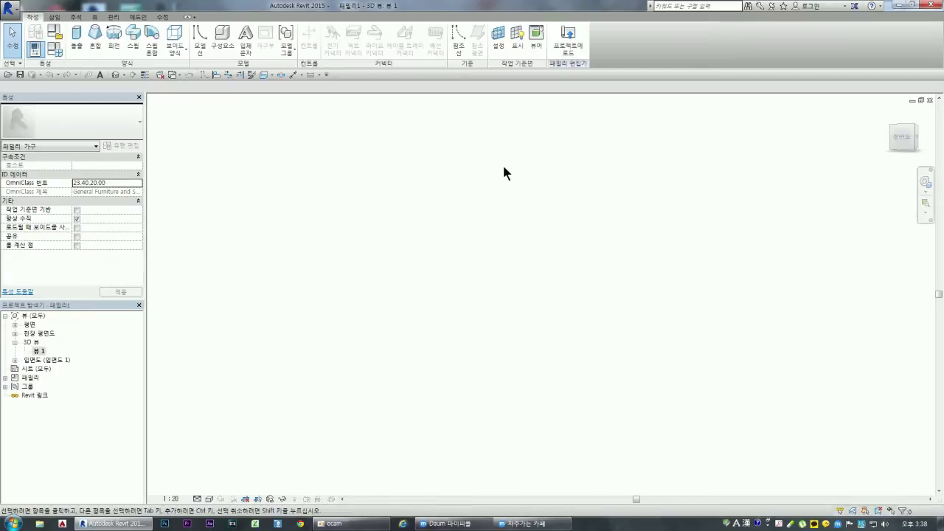
click(518, 40)
click(536, 38)
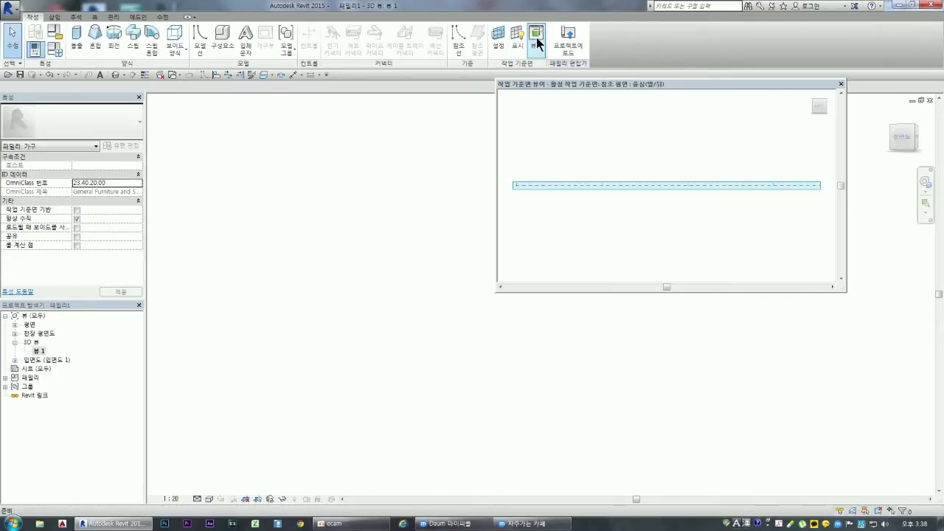
click(840, 84)
right_click(397, 180)
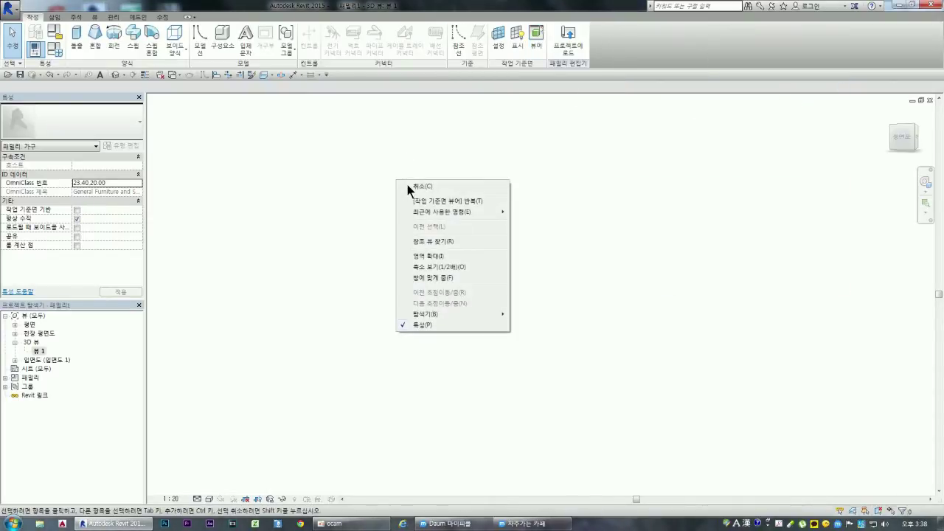
click(299, 247)
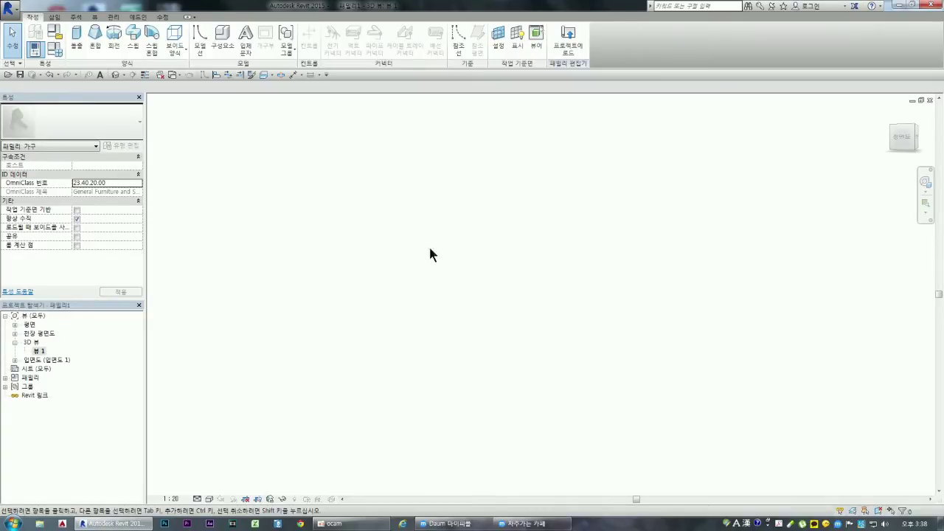
click(14, 325)
double_click(45, 334)
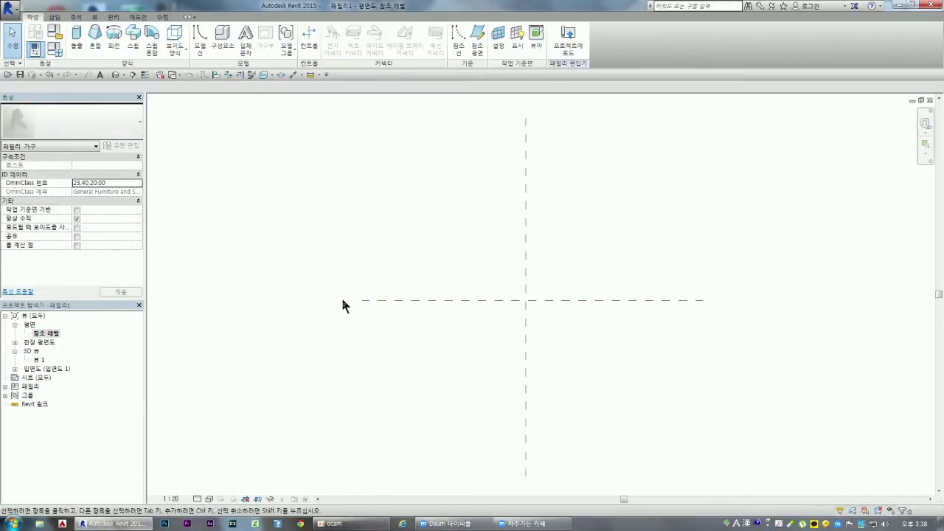
click(378, 301)
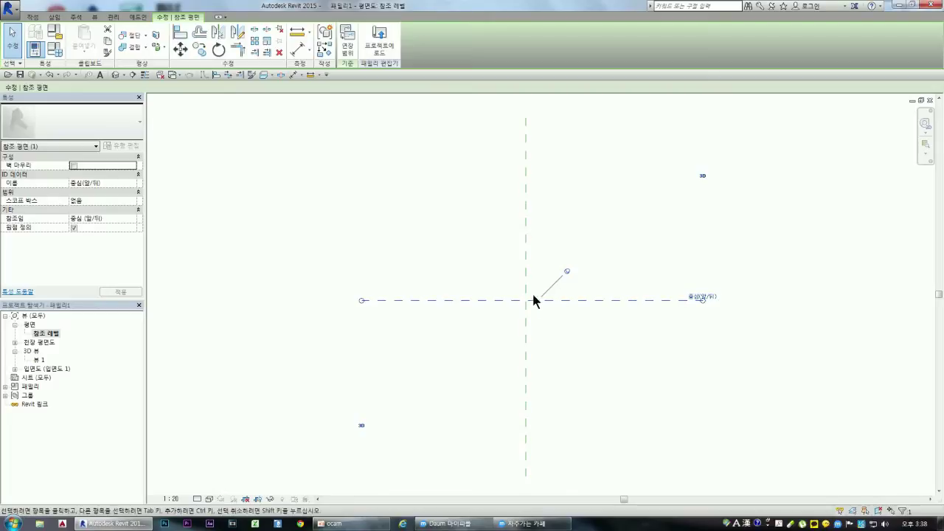
click(558, 234)
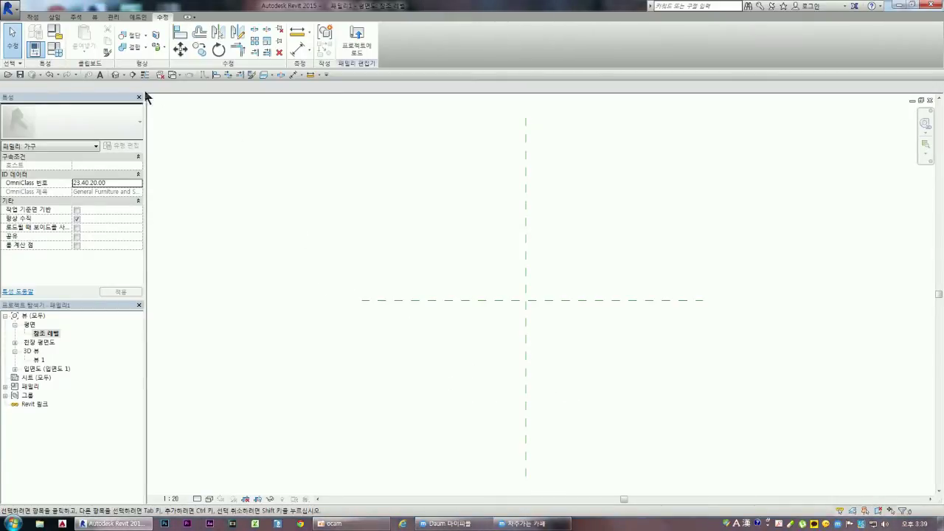
- Activate the Create tab's Reference Plane tool in Pick Lines mode
click(32, 16)
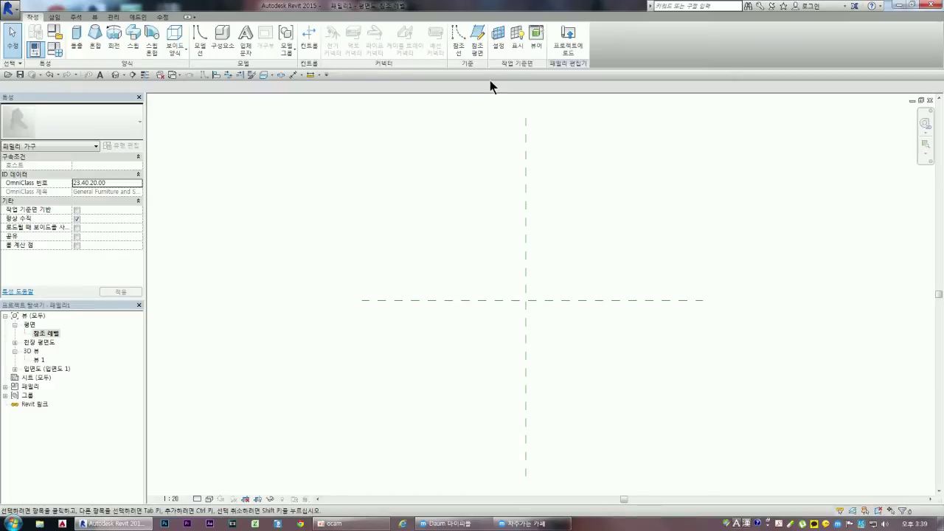
click(478, 35)
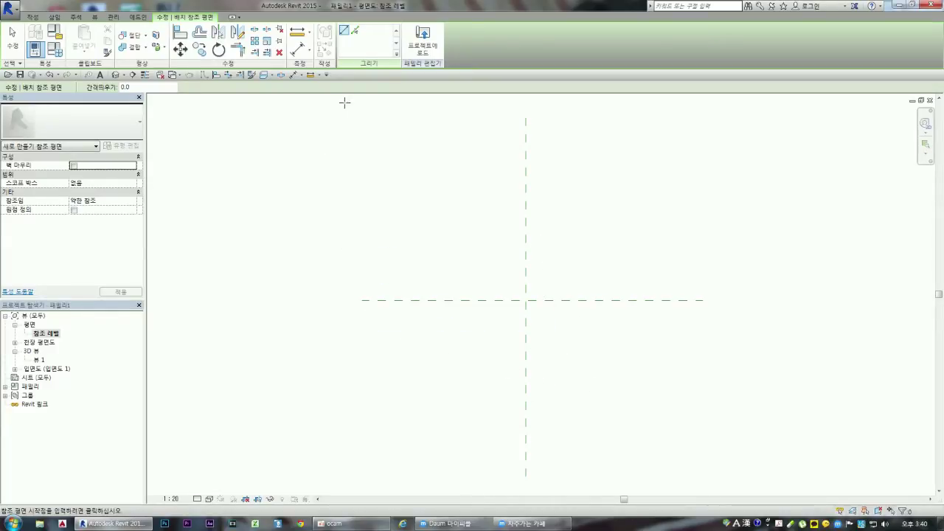
click(357, 32)
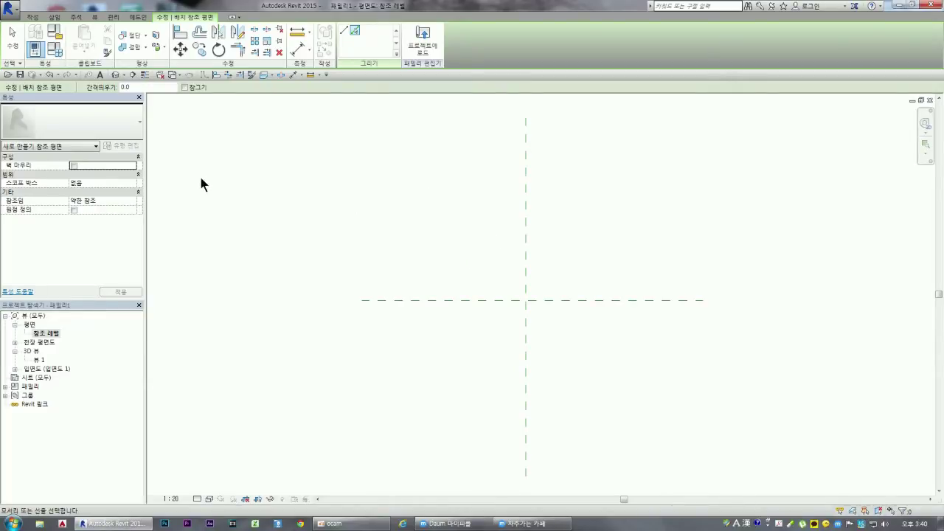
- With a 900 pick offset, place reference planes 900 on both sides of the centre planes
drag(134, 86, 104, 85)
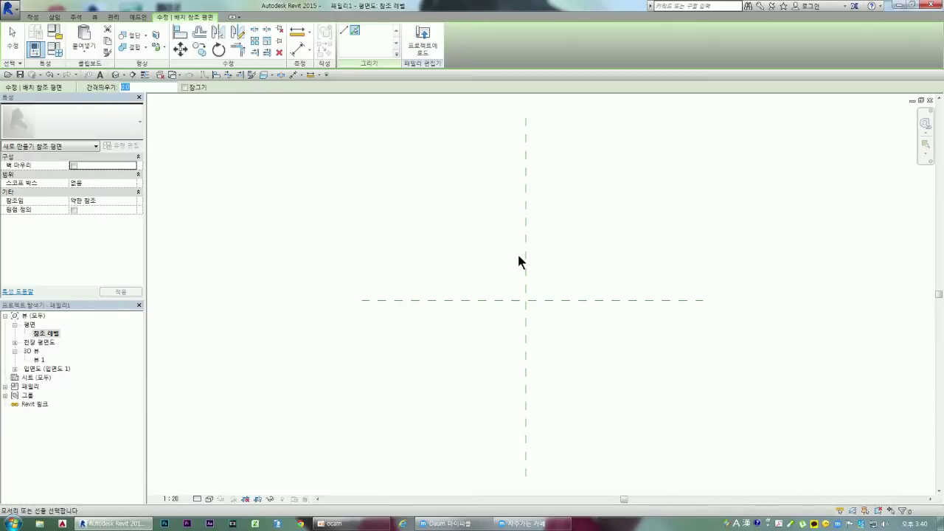
text(900)
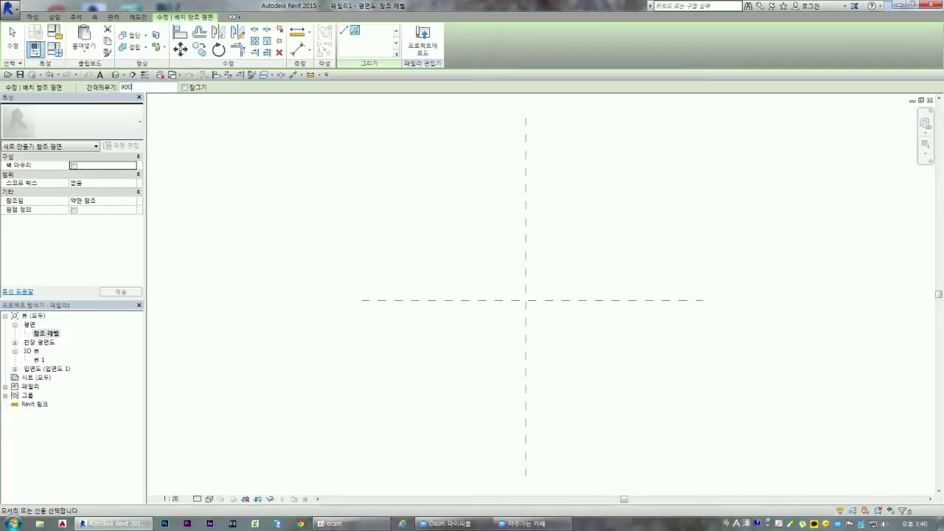
key(Return)
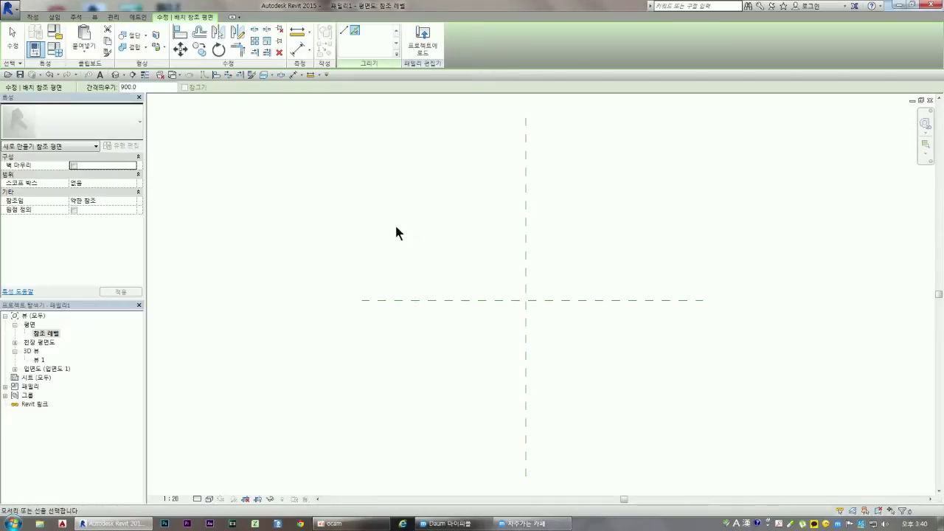
click(525, 234)
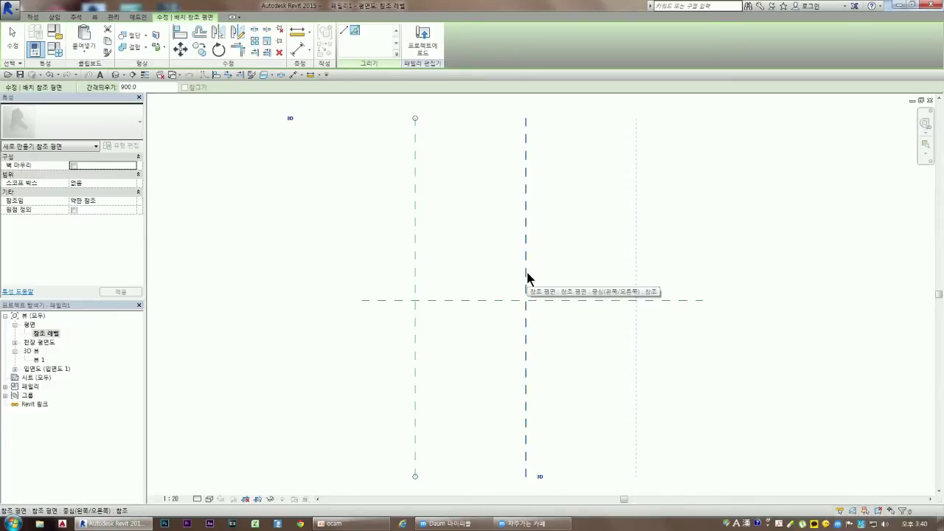
click(527, 276)
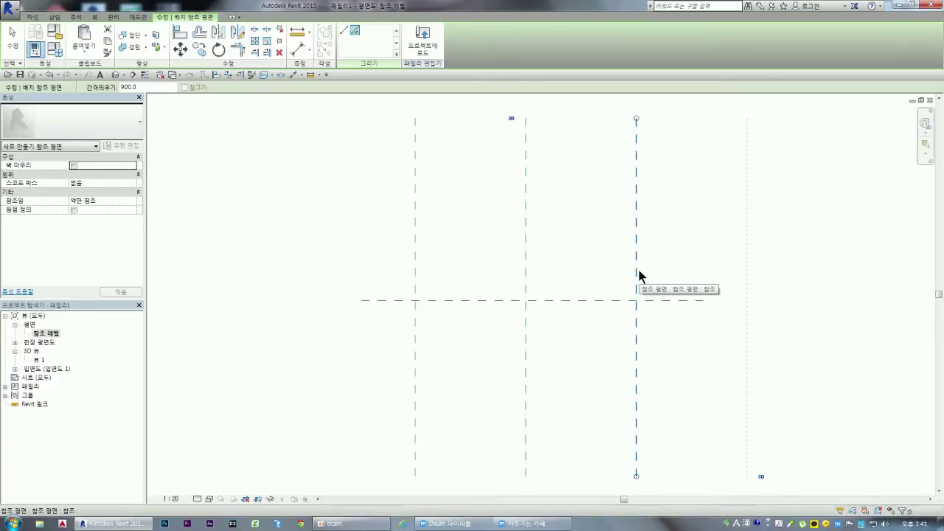
click(479, 300)
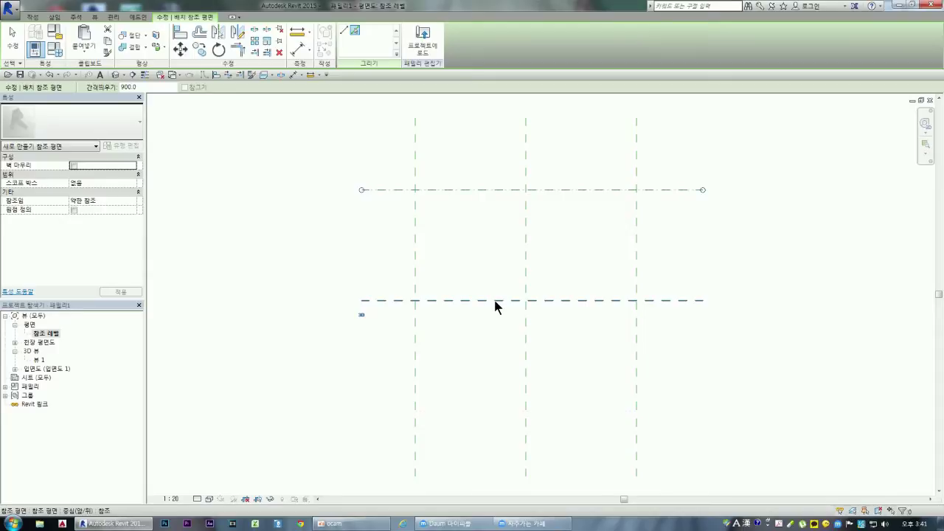
click(494, 301)
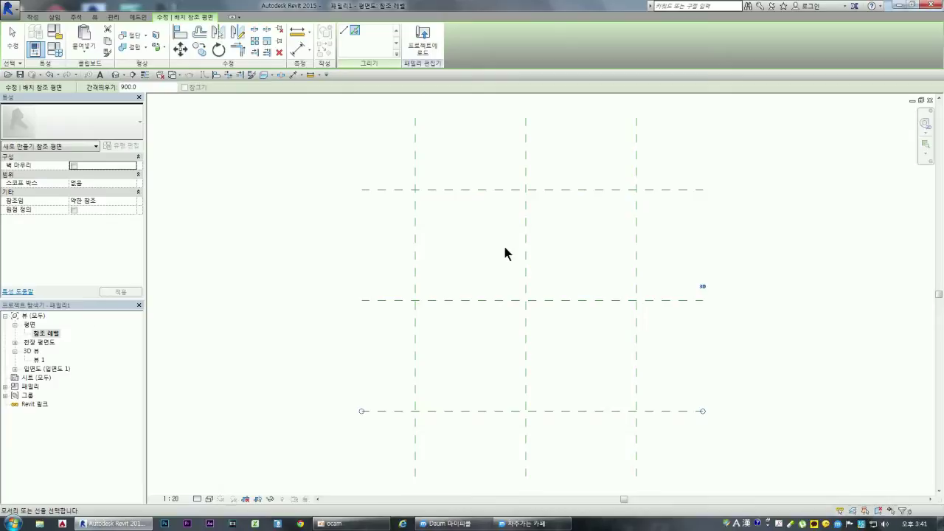
key(Escape)
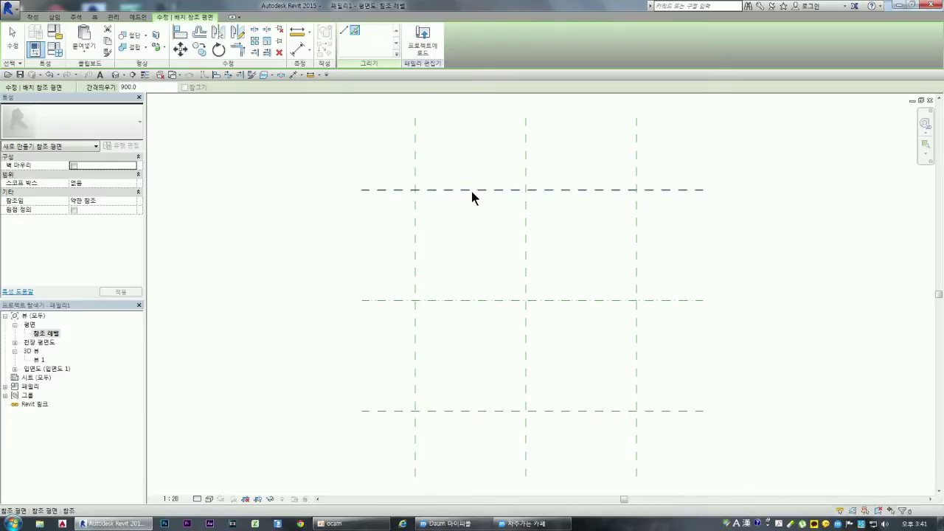
key(Escape)
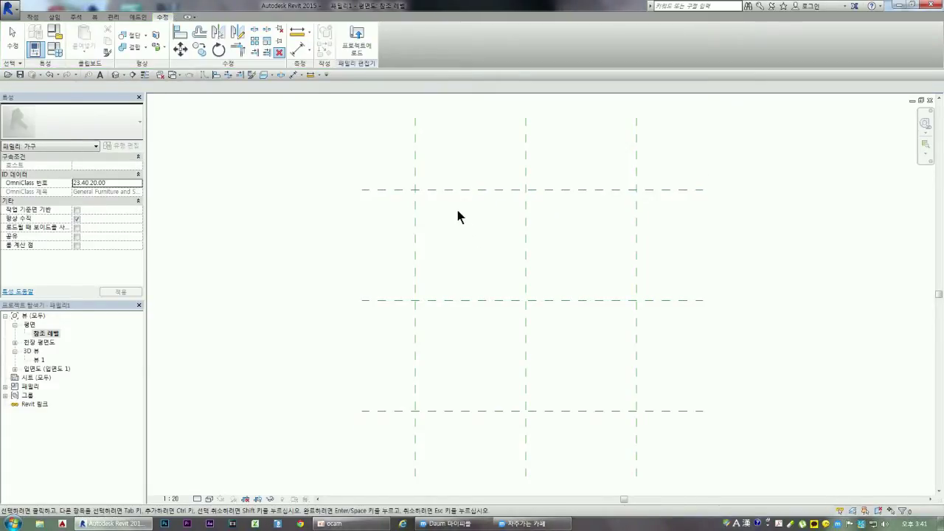
- Delete the top horizontal reference plane 900 above the centre
click(473, 192)
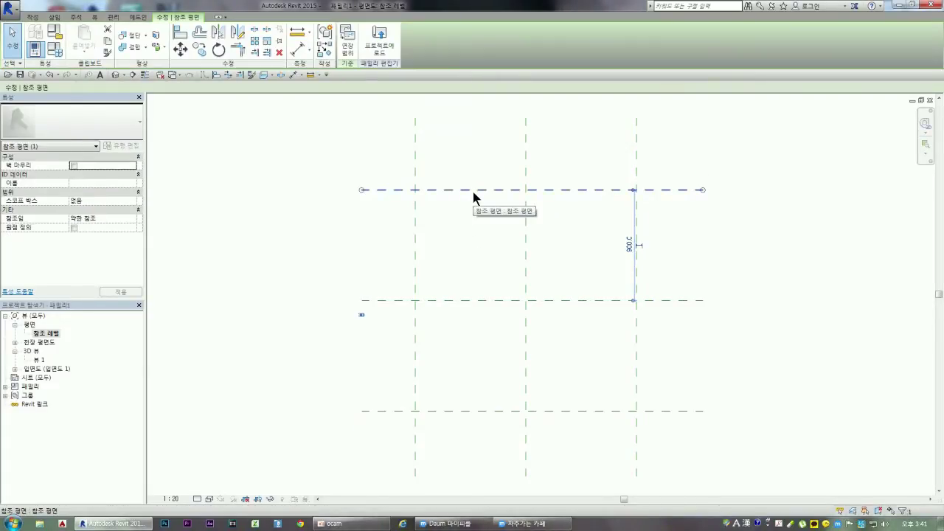
key(Escape)
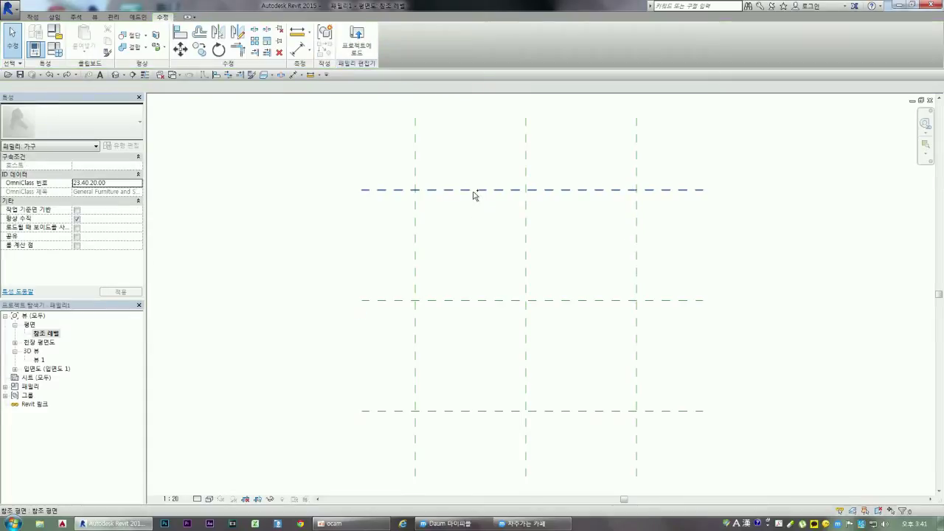
click(473, 192)
key(Delete)
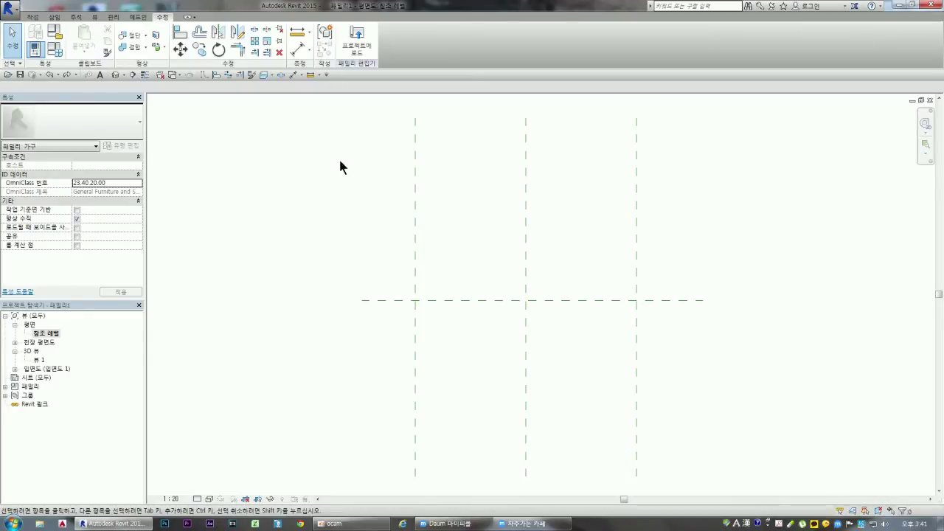
click(33, 17)
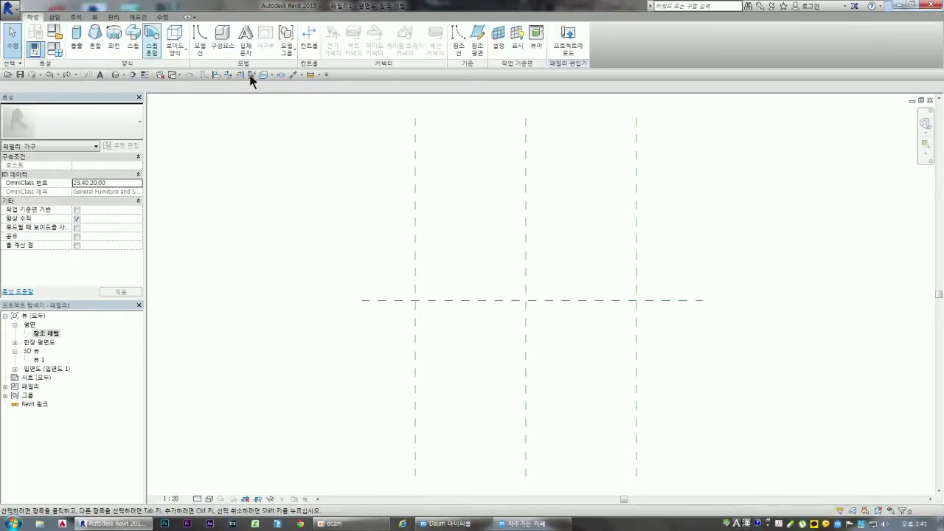
- Pick the centre plane with offsets 1200 and 900 to add two planes below it
click(478, 44)
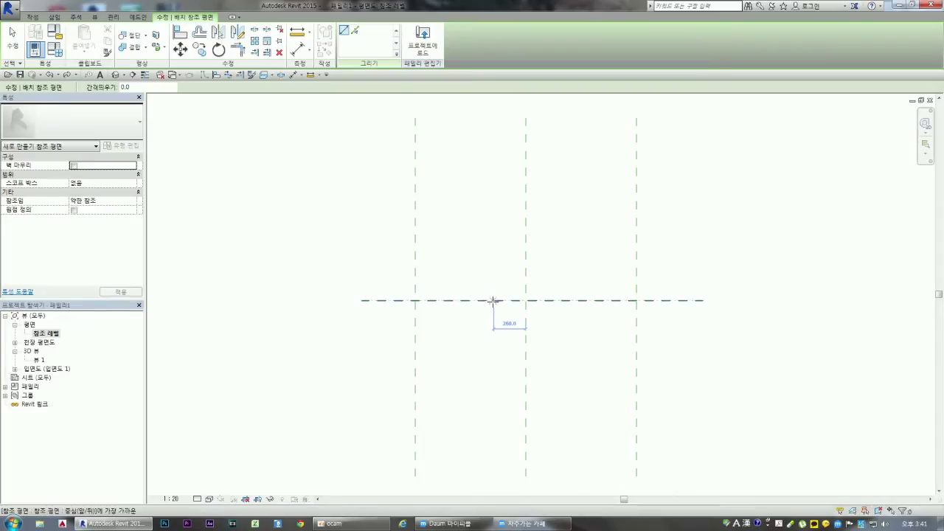
click(356, 34)
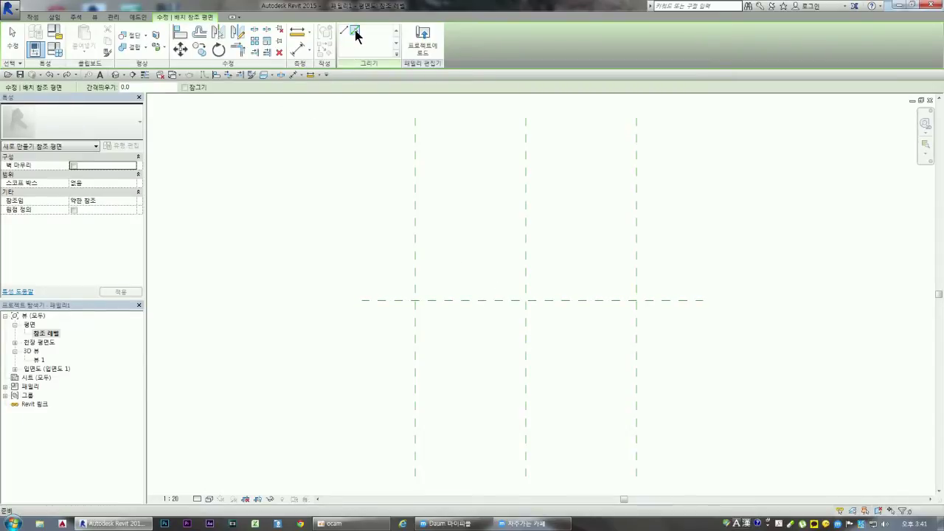
text(1200)
key(Return)
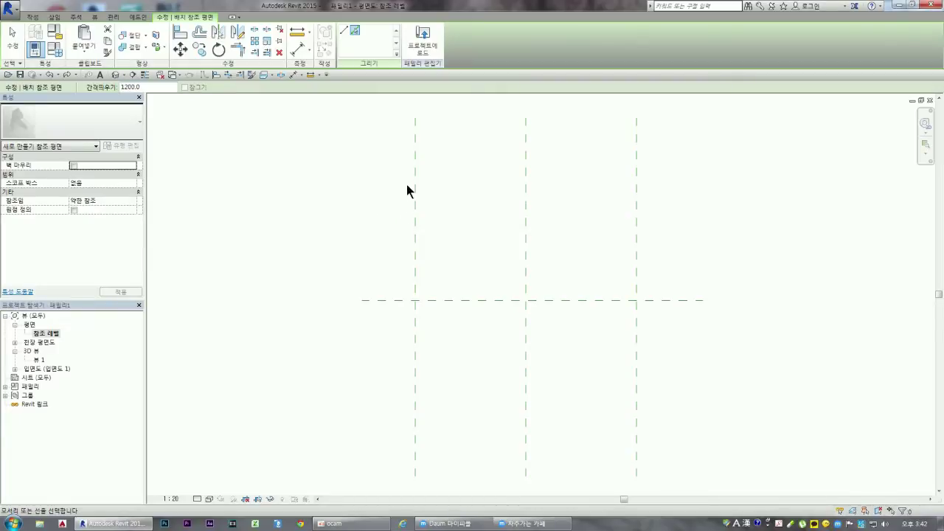
click(481, 301)
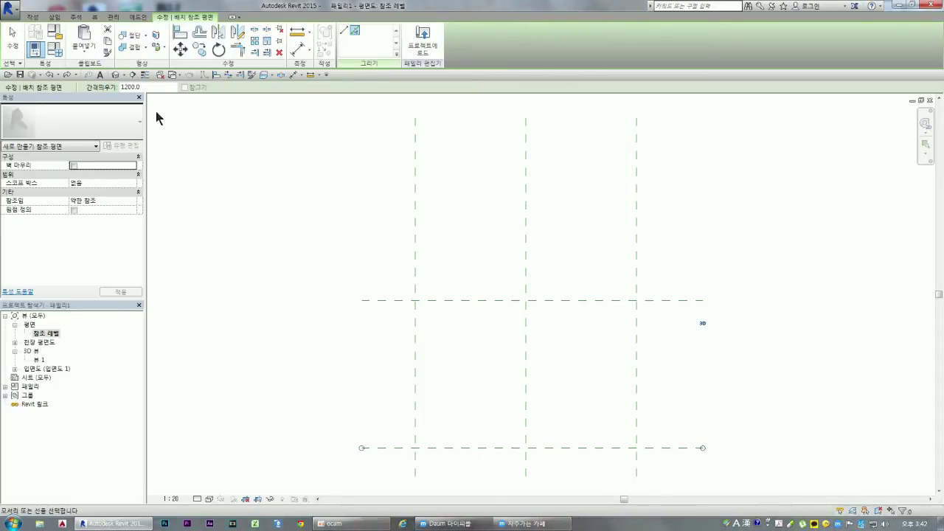
drag(152, 86, 100, 87)
text(9)
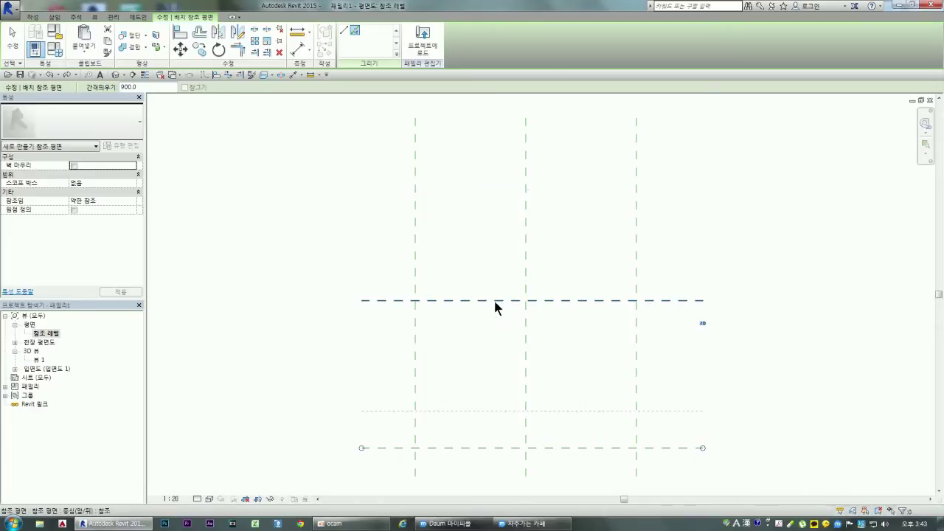
click(495, 304)
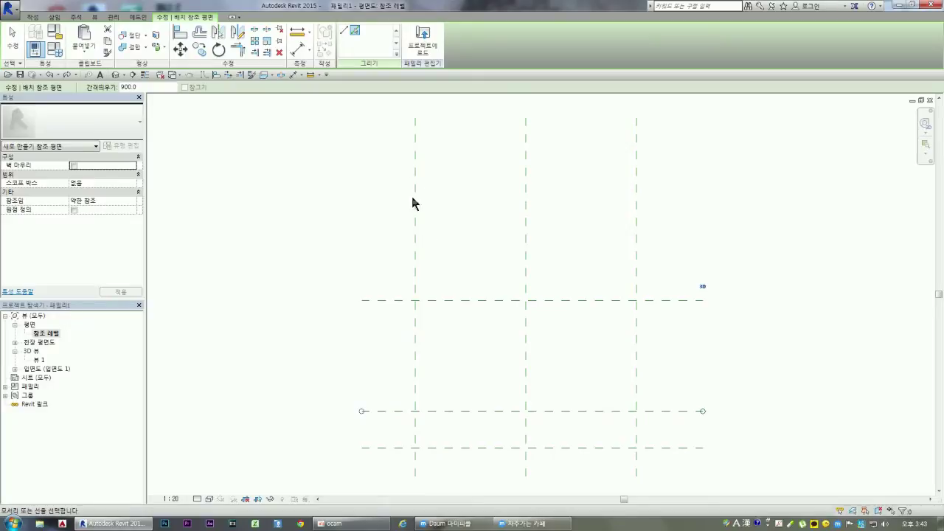
- Add aligned dimensions across the vertical planes: a 900/900 string and an 1800 overall
click(301, 57)
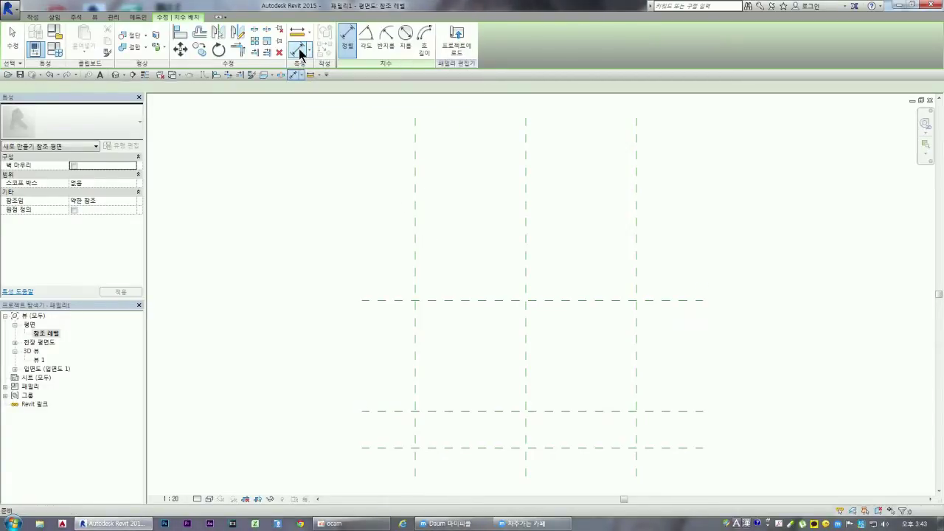
click(415, 139)
click(526, 155)
click(637, 183)
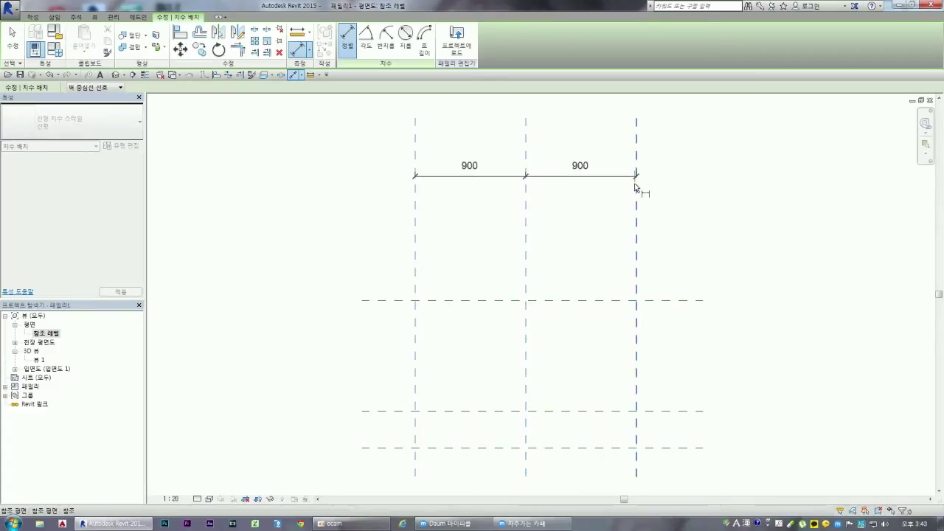
click(664, 228)
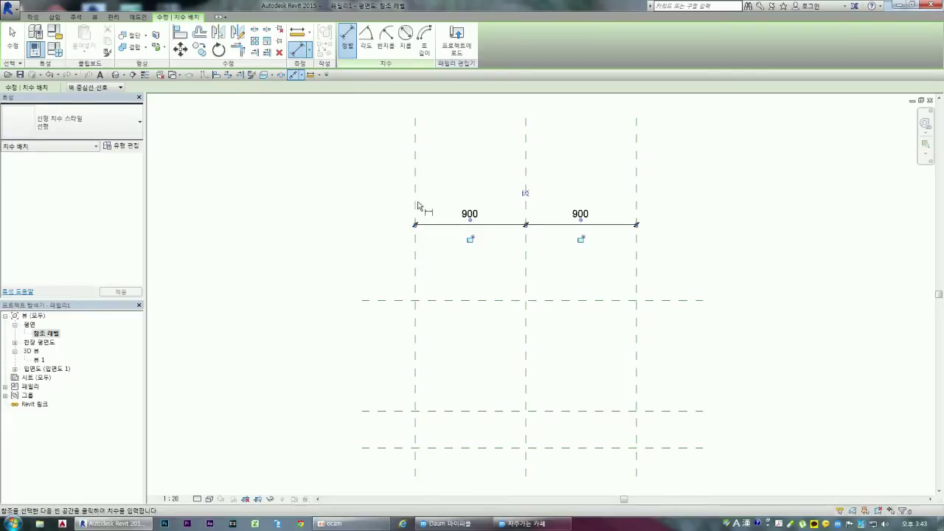
click(416, 208)
click(637, 206)
click(664, 204)
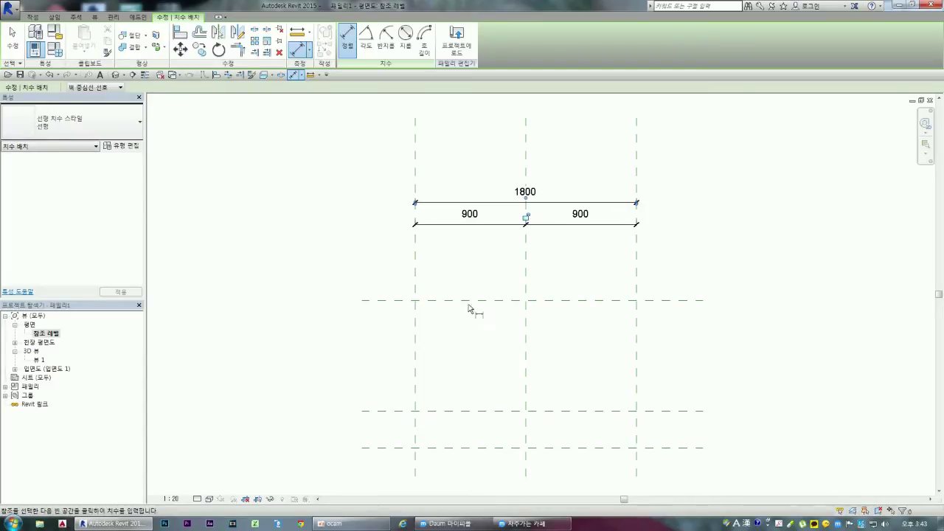
- Dimension the horizontal planes with a 1200 overall and a 300 bottom gap
click(393, 300)
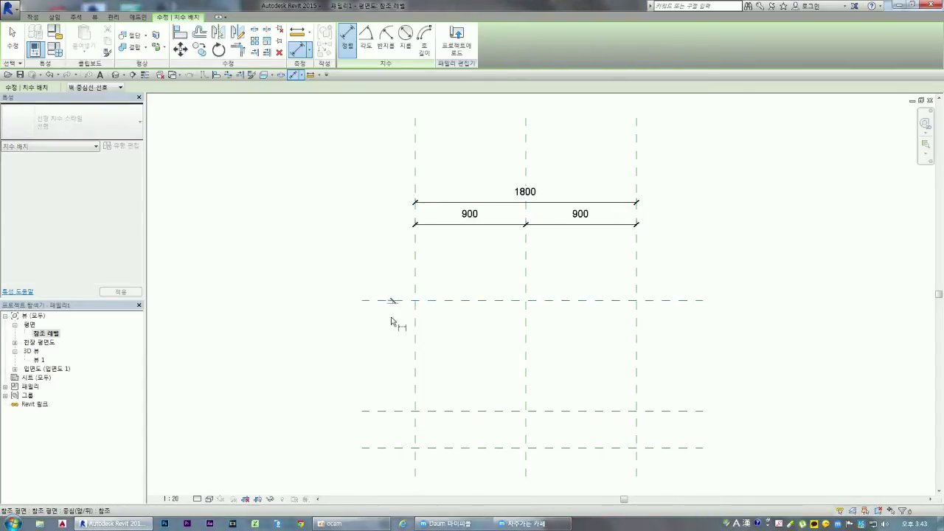
click(391, 447)
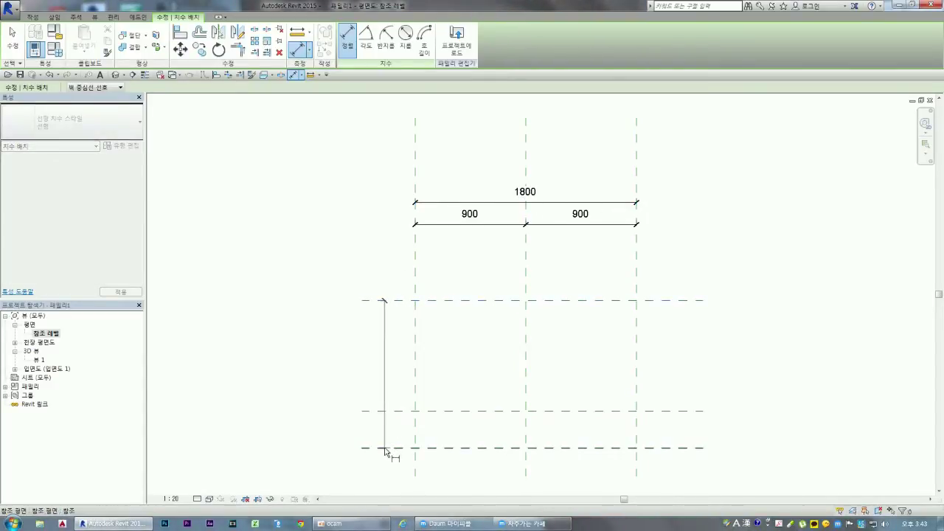
click(343, 389)
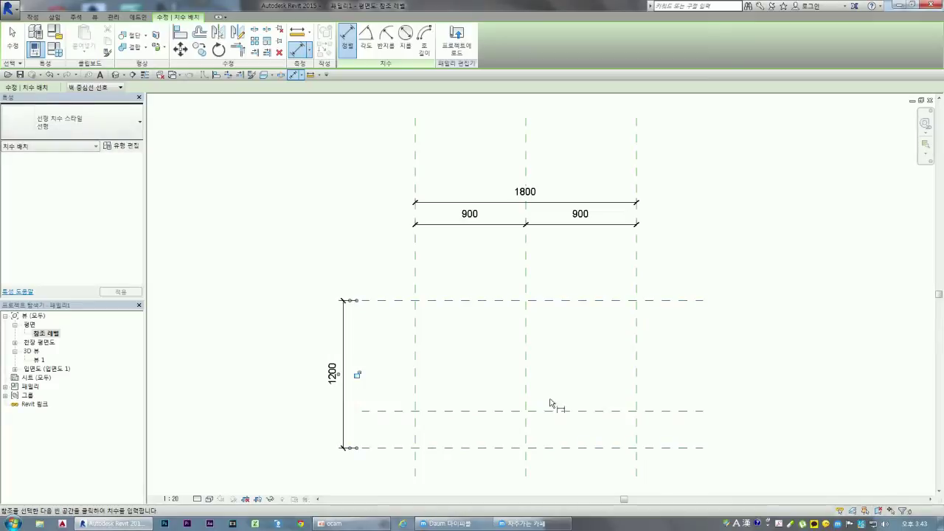
click(693, 413)
click(695, 448)
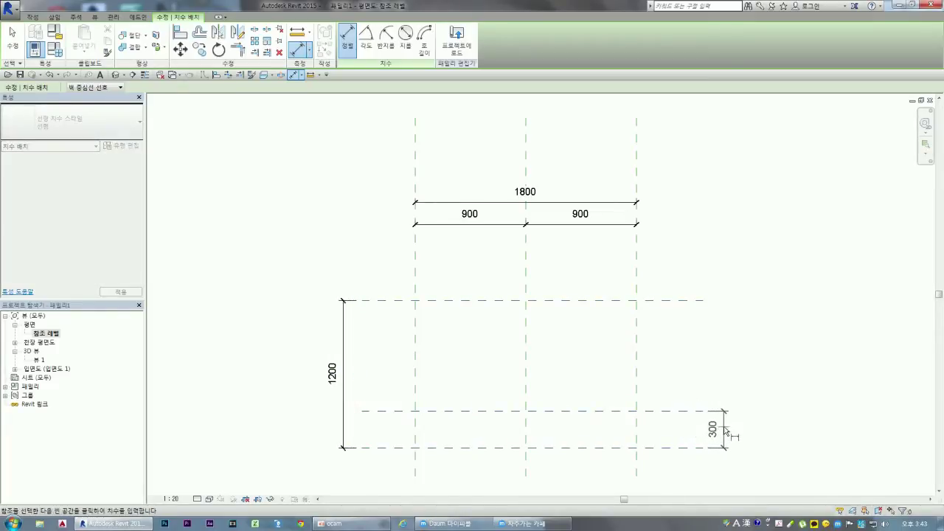
click(725, 431)
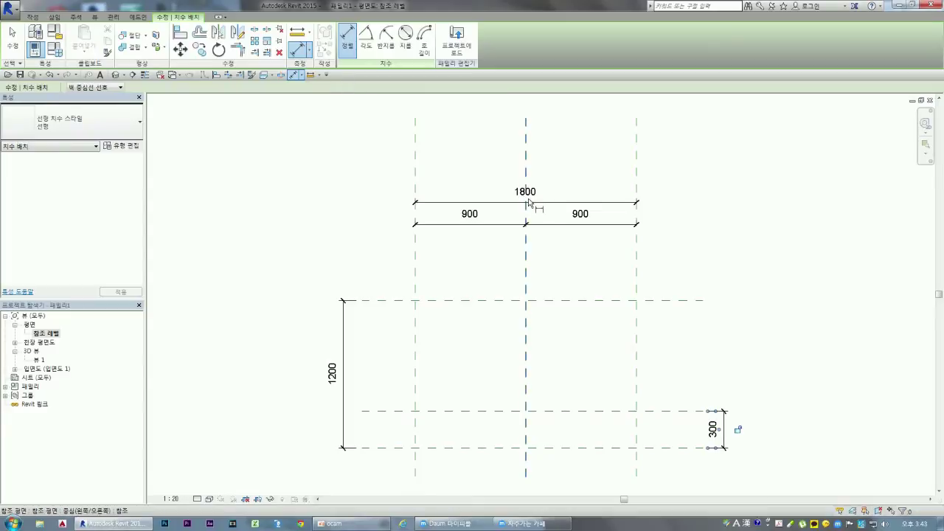
key(Escape)
key(Escape)
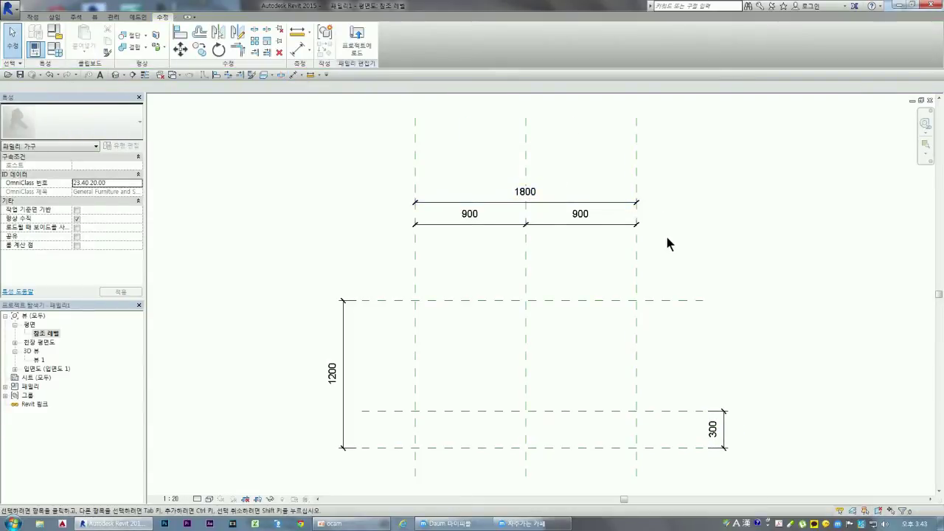
- Constrain the 900/900 string to EQ/EQ and move the 1800 dimension line higher
click(568, 224)
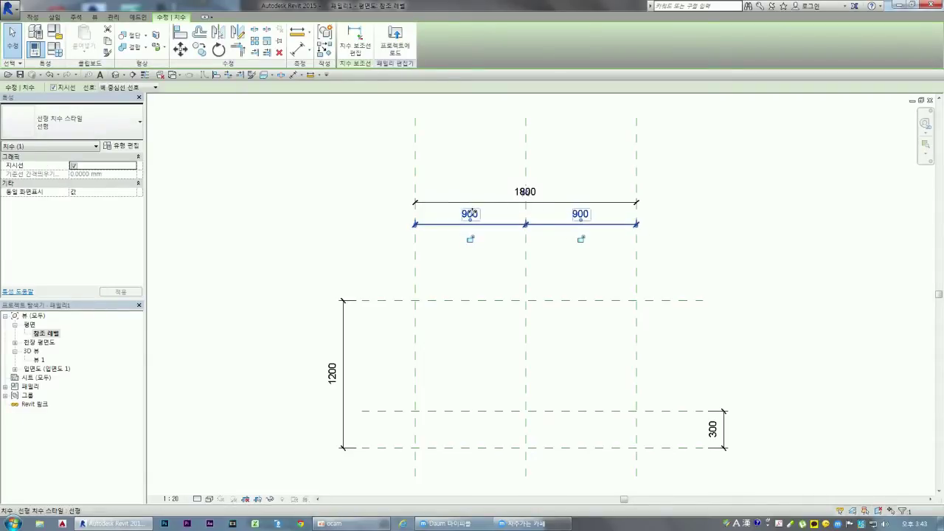
click(527, 195)
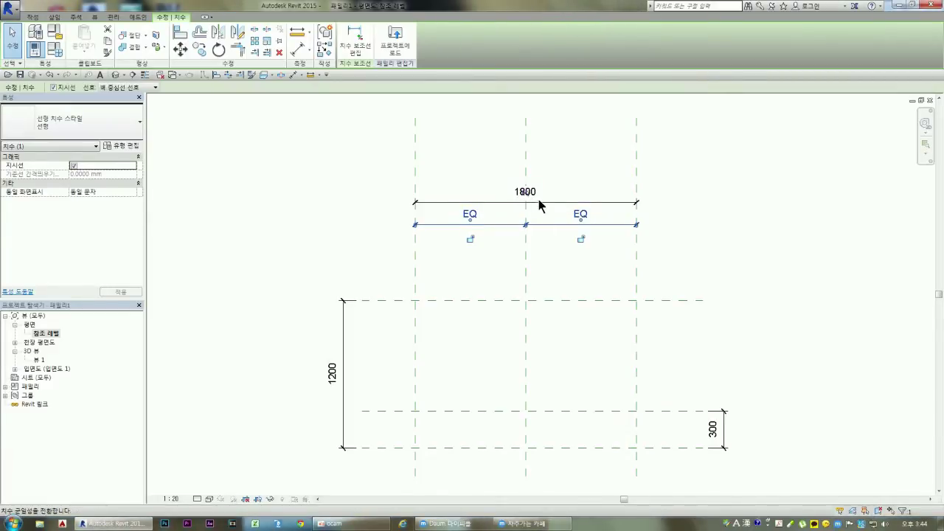
key(Escape)
click(553, 209)
drag(554, 204, 557, 181)
click(685, 228)
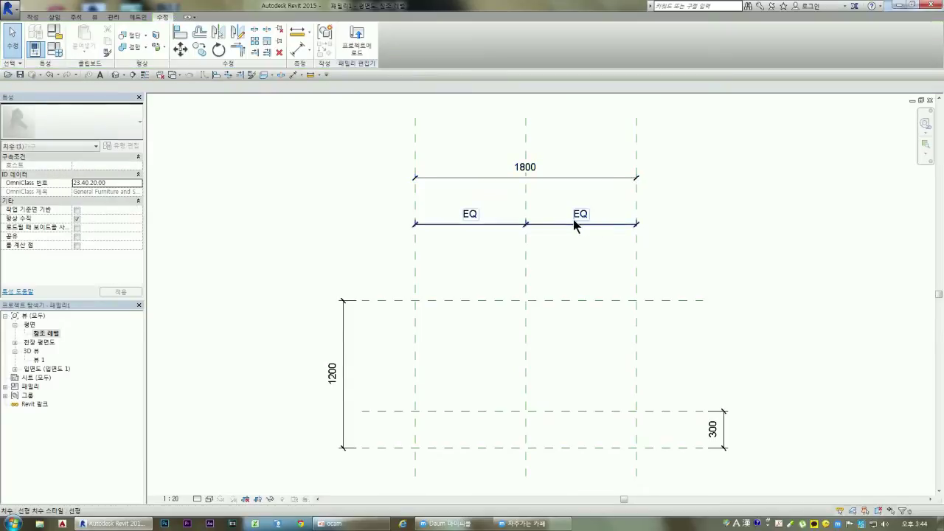
click(567, 219)
click(526, 194)
click(525, 194)
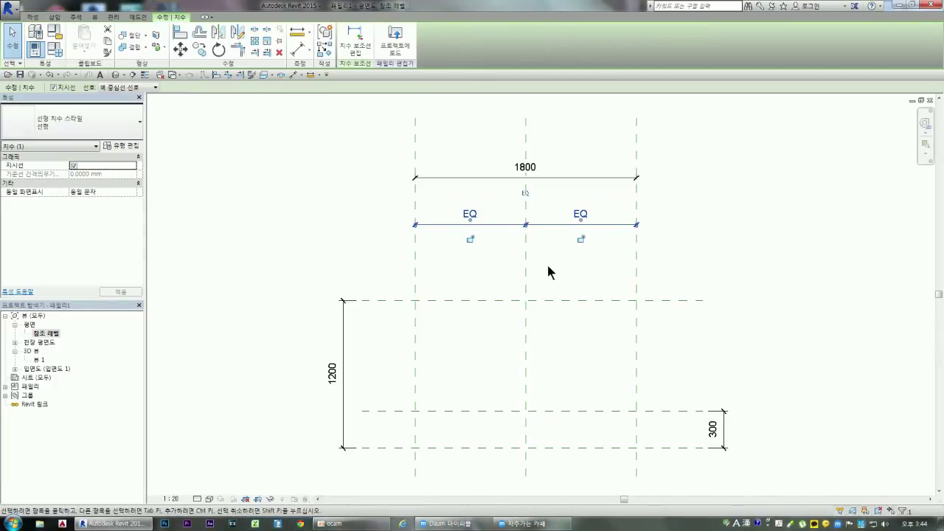
click(459, 249)
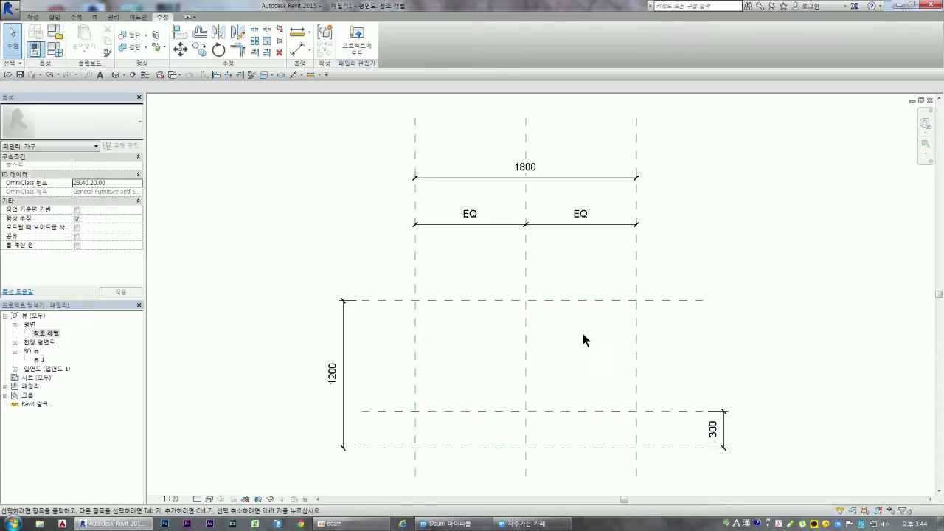
- Lock the 300 gap between the bottom two planes, keeping it at 300 after test moves
click(728, 436)
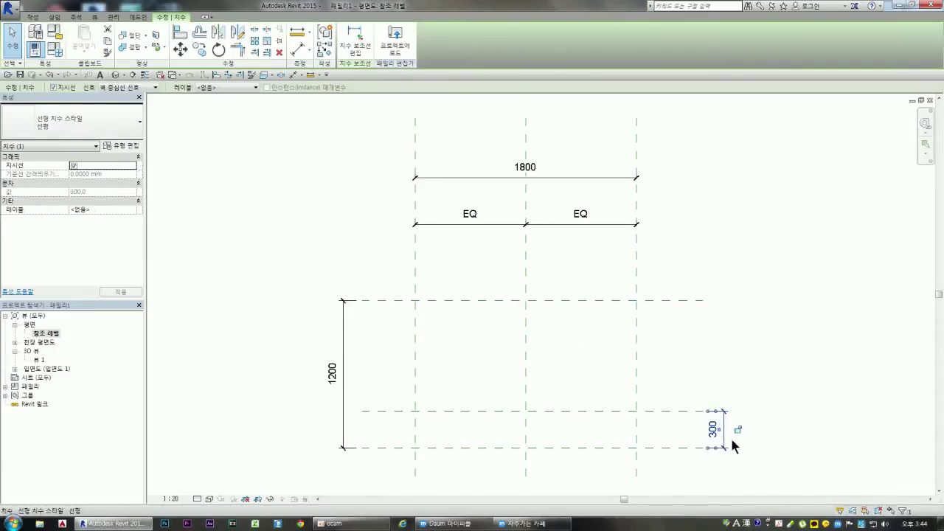
click(738, 430)
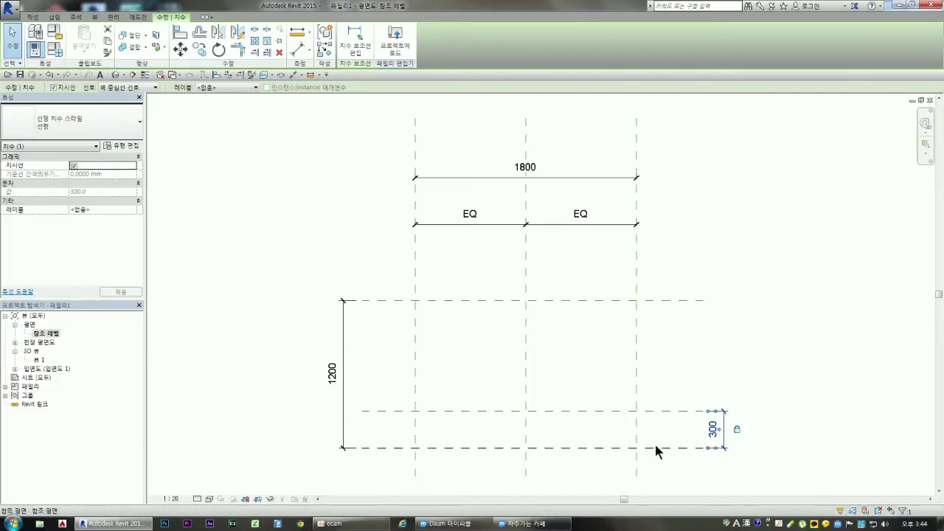
click(765, 430)
drag(671, 447, 666, 396)
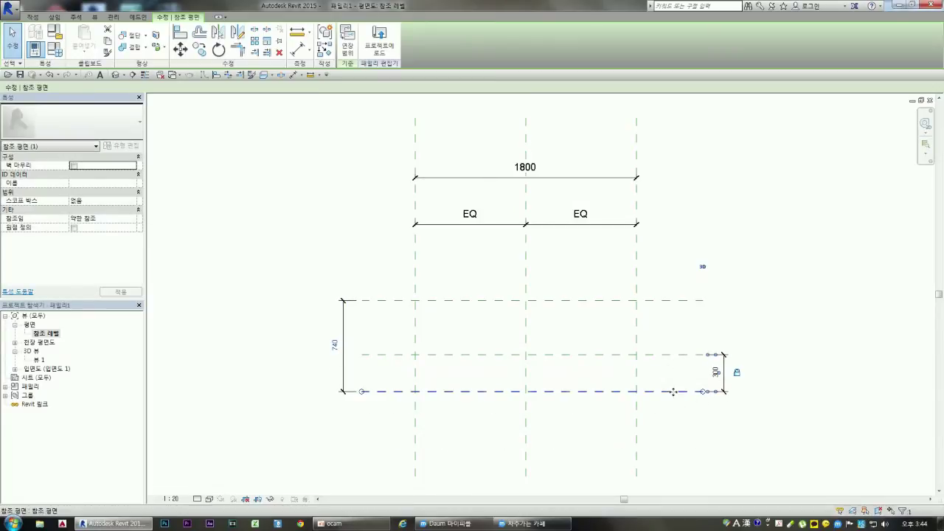
drag(673, 408, 672, 445)
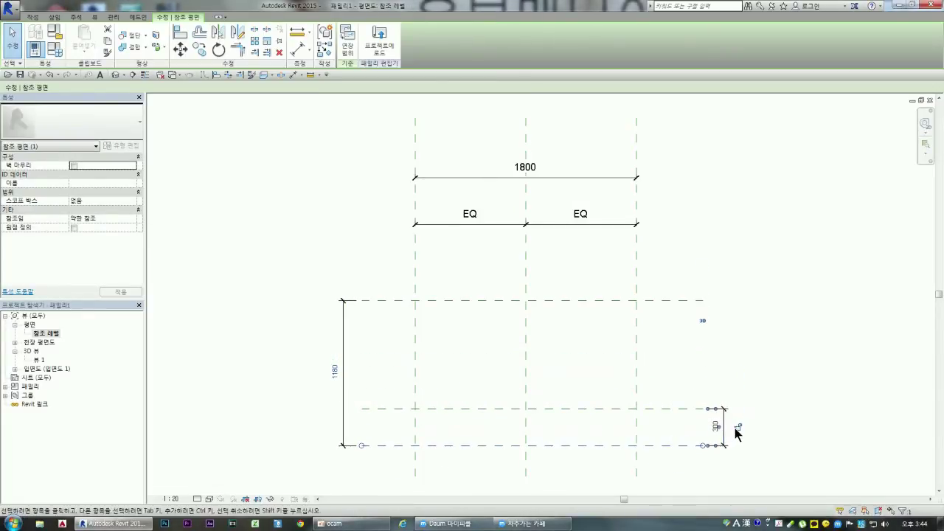
drag(670, 445, 672, 460)
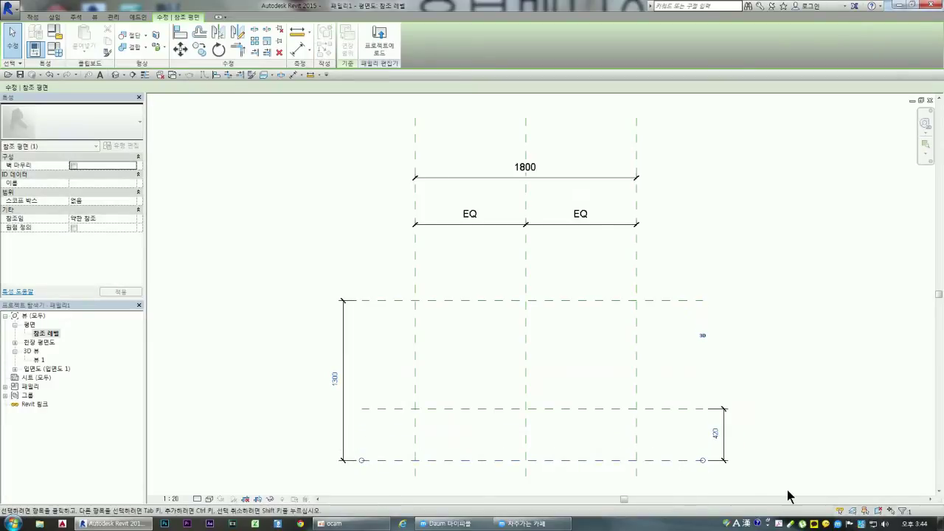
click(715, 433)
text(3)
key(Return)
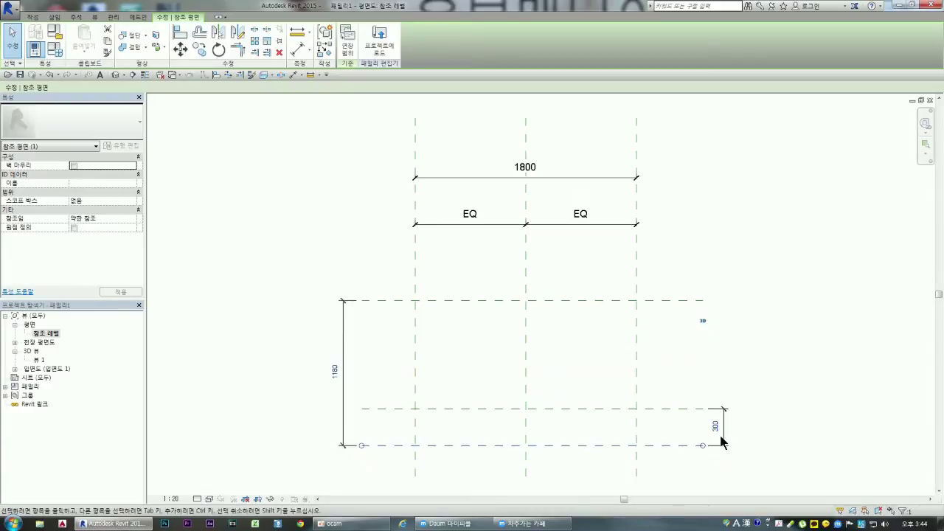
click(724, 426)
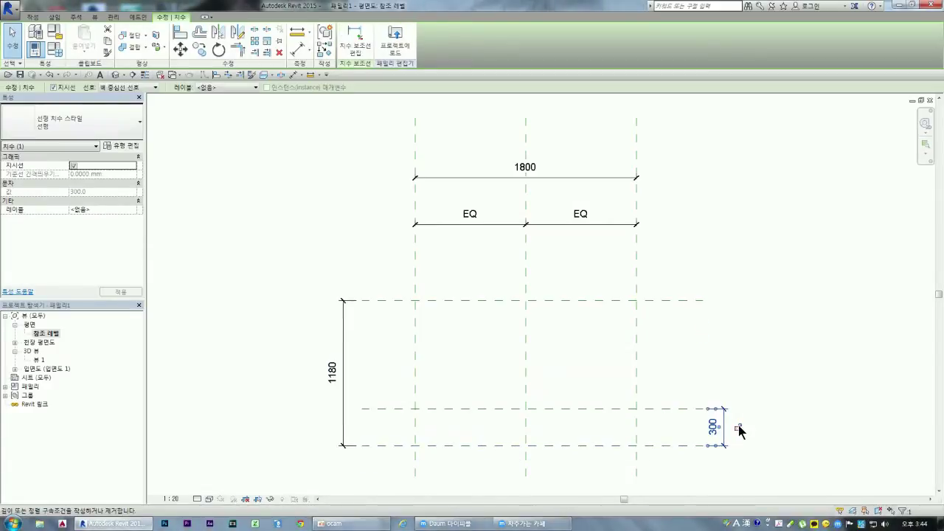
- Reset the overall depth from 1180 to 1200 via the bottom plane's temporary dimension
click(337, 383)
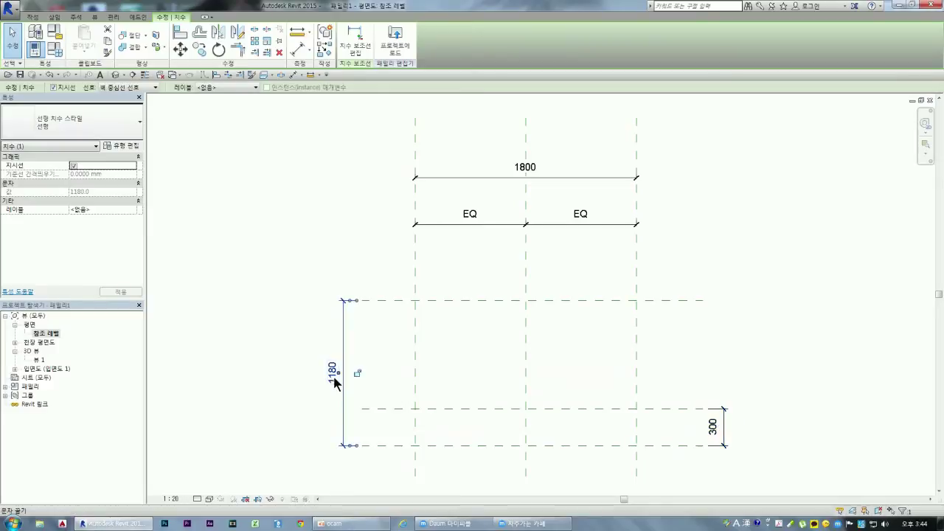
click(381, 390)
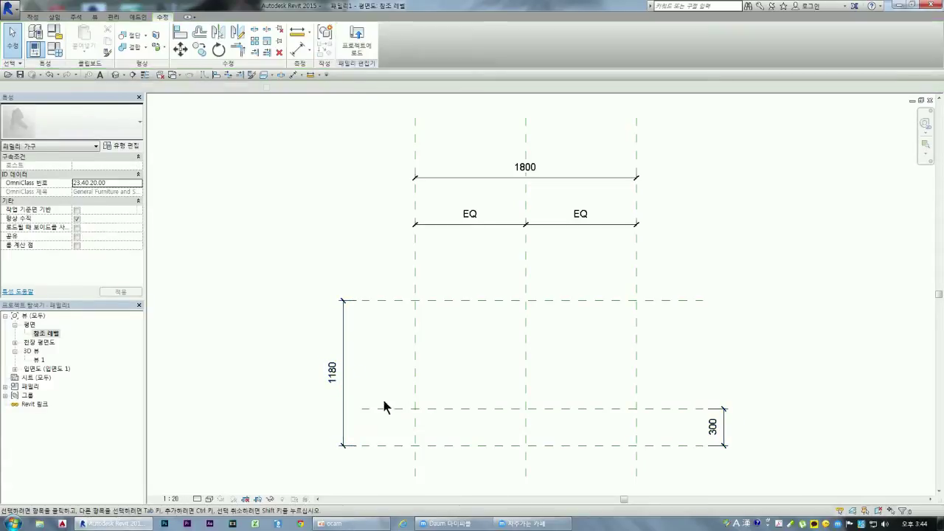
click(372, 445)
click(335, 375)
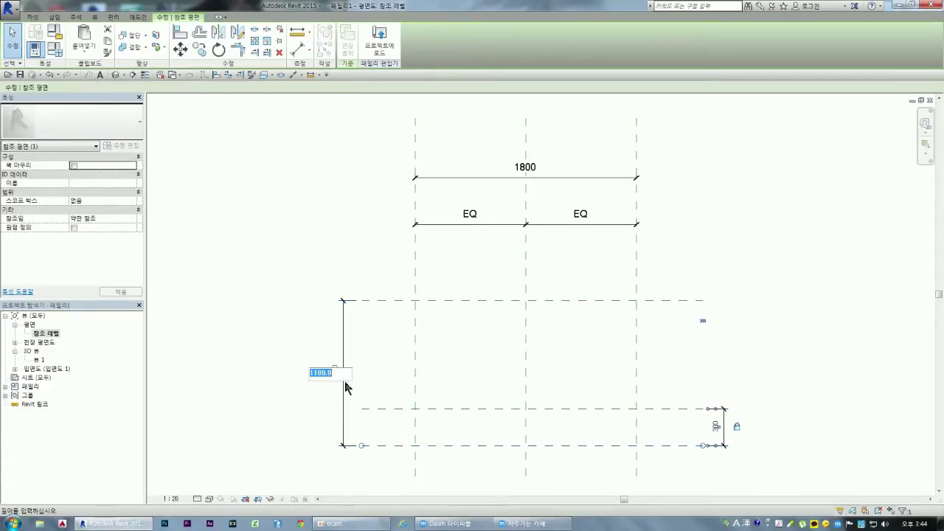
text(1200)
key(Return)
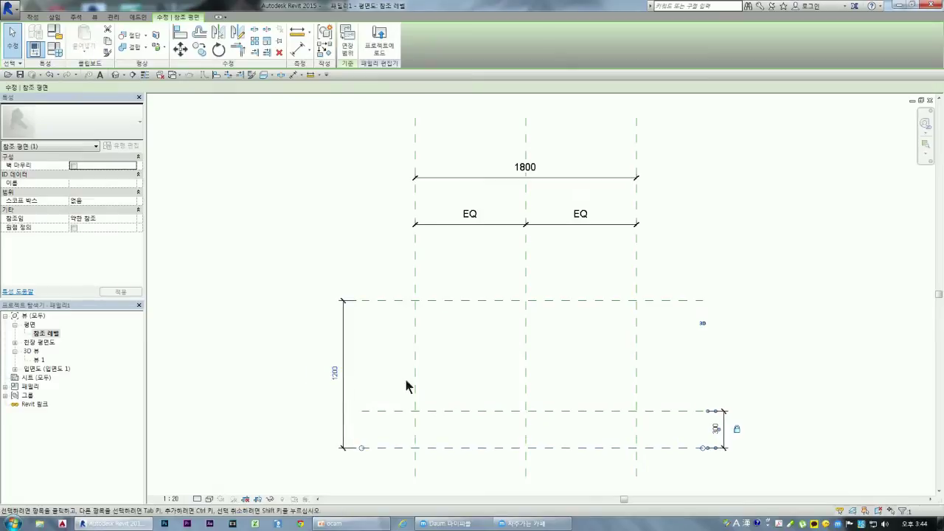
key(Escape)
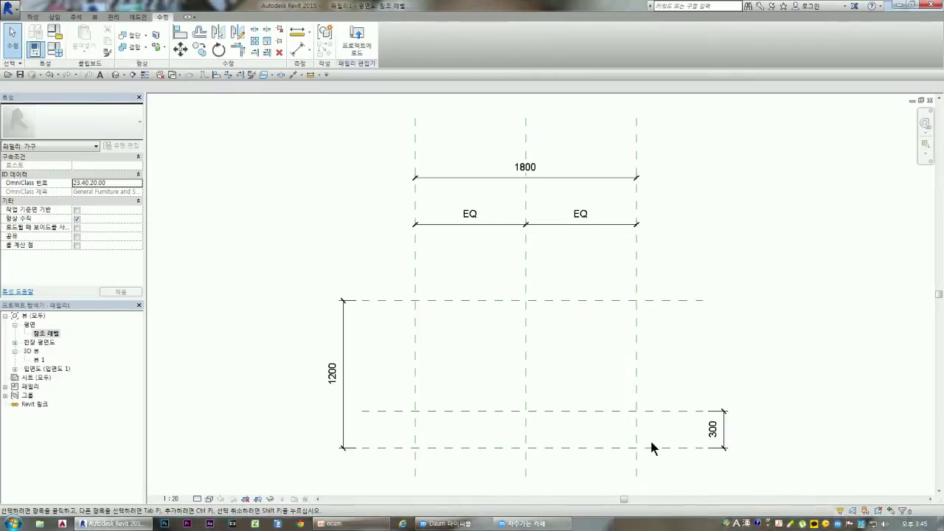
- Label the 1800 width dimension with a new parameter named 폭
click(489, 177)
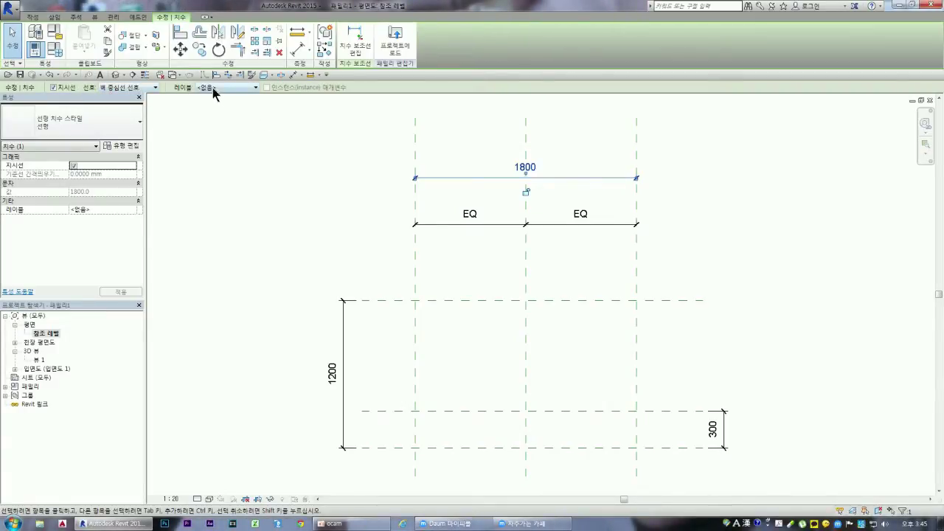
click(253, 88)
click(219, 104)
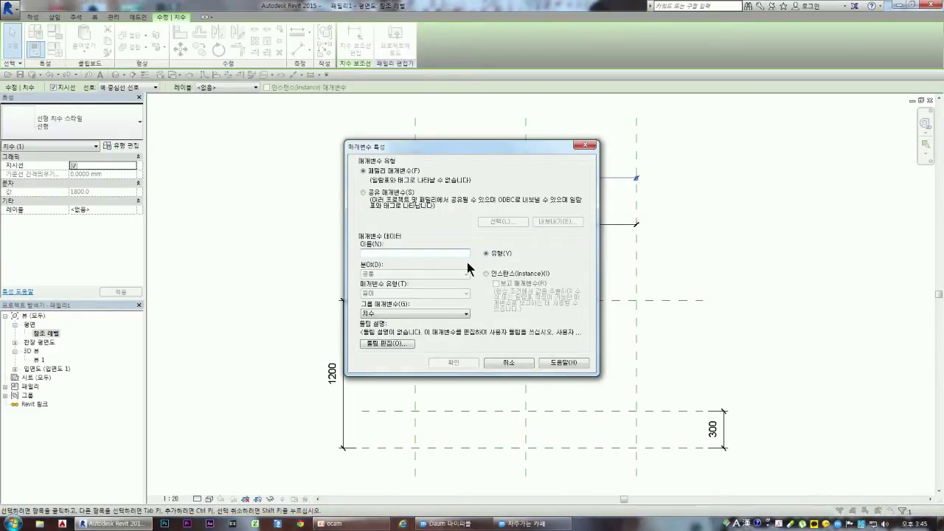
mouse_move(448, 148)
mouse_down()
mouse_move(733, 248)
mouse_move(707, 243)
mouse_up()
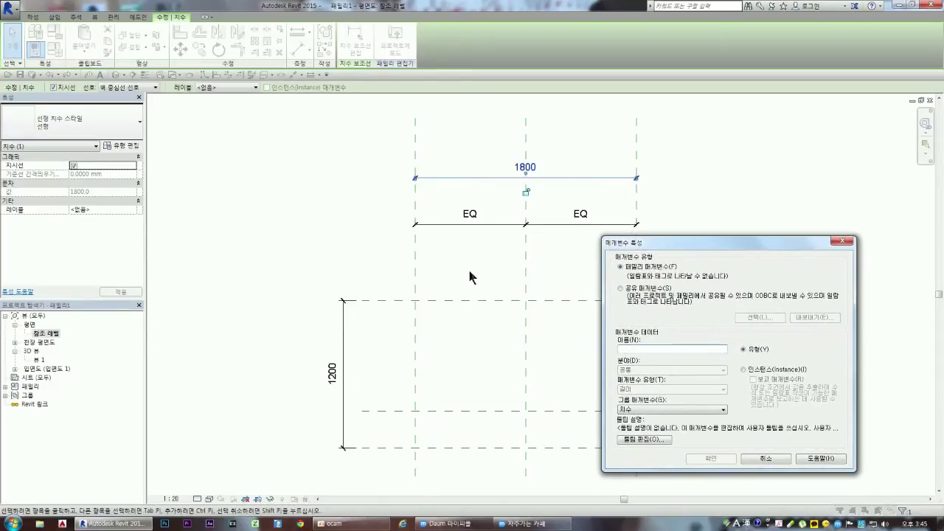
text(vhr)
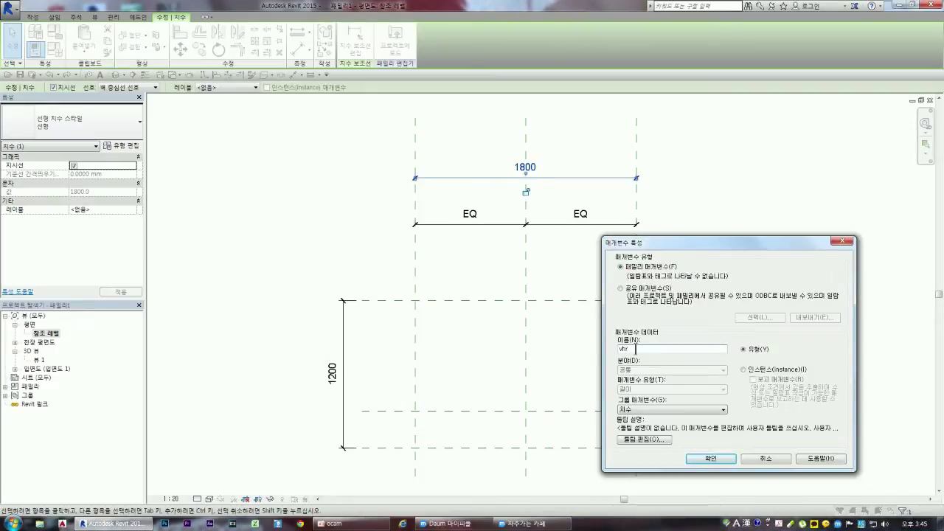
key(BackSpace)
key(BackSpace)
key(BackSpace)
key(Hangul)
text(폭)
click(715, 459)
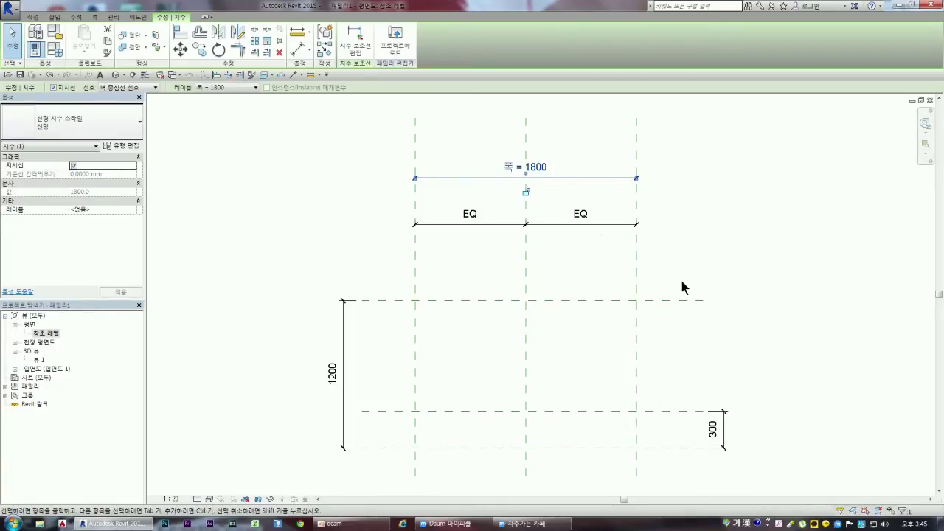
- Check the 폭 = 1800 label, then select the 1200 depth dimension
click(679, 243)
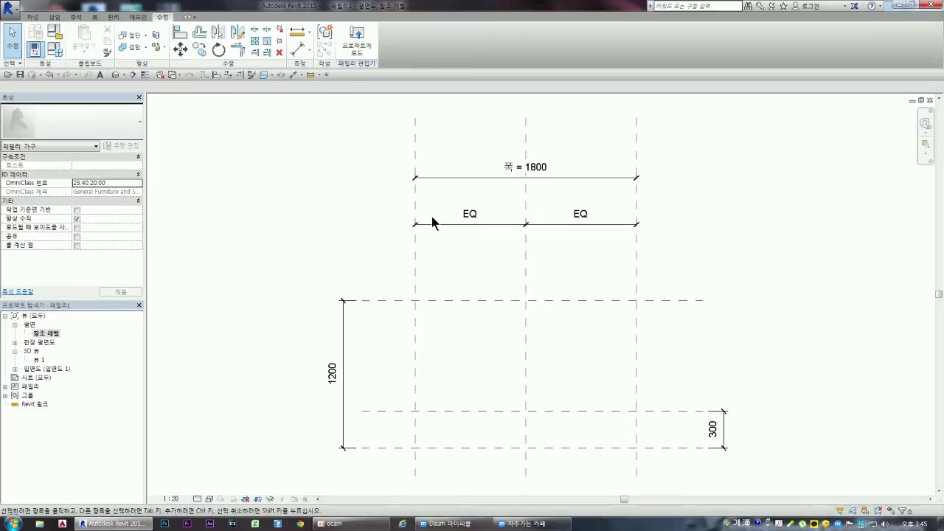
click(537, 174)
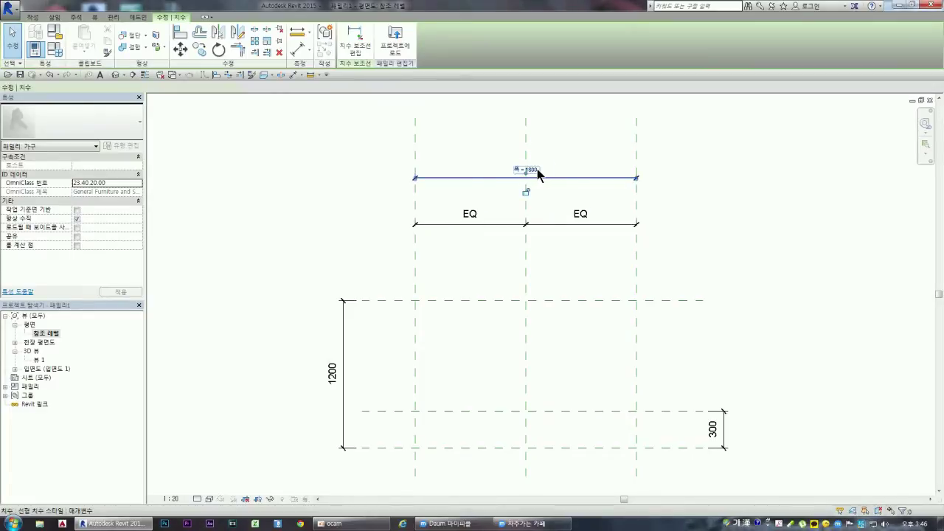
click(704, 241)
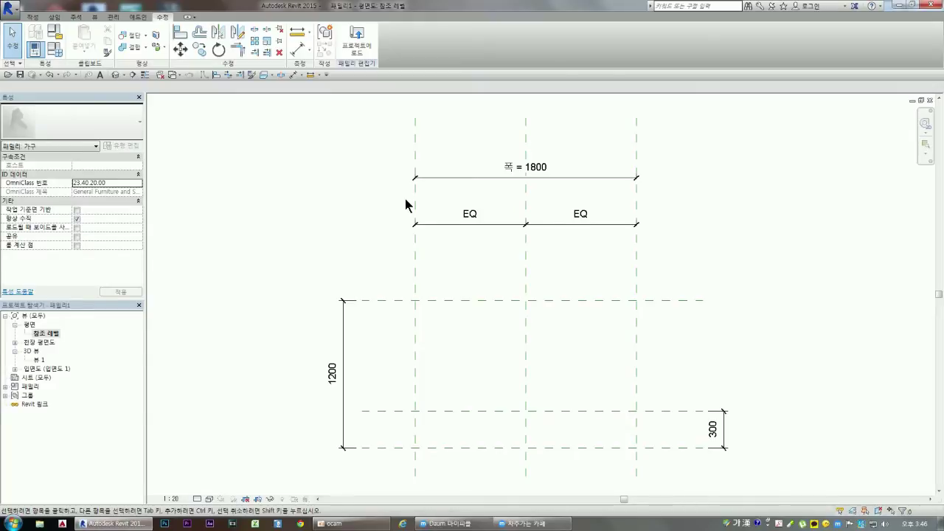
click(343, 369)
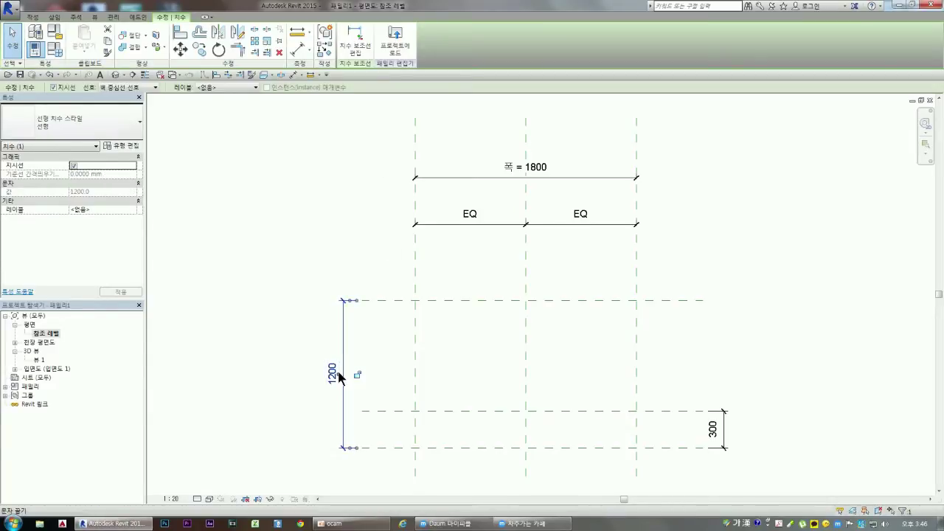
- Add a 깊이 parameter as the 1200 dimension's label, giving 깊이 = 1200
click(250, 87)
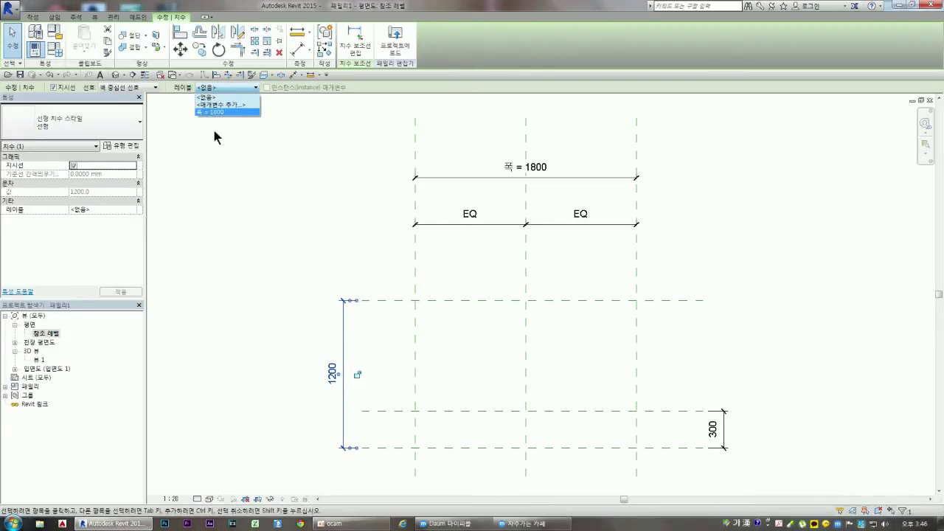
click(225, 104)
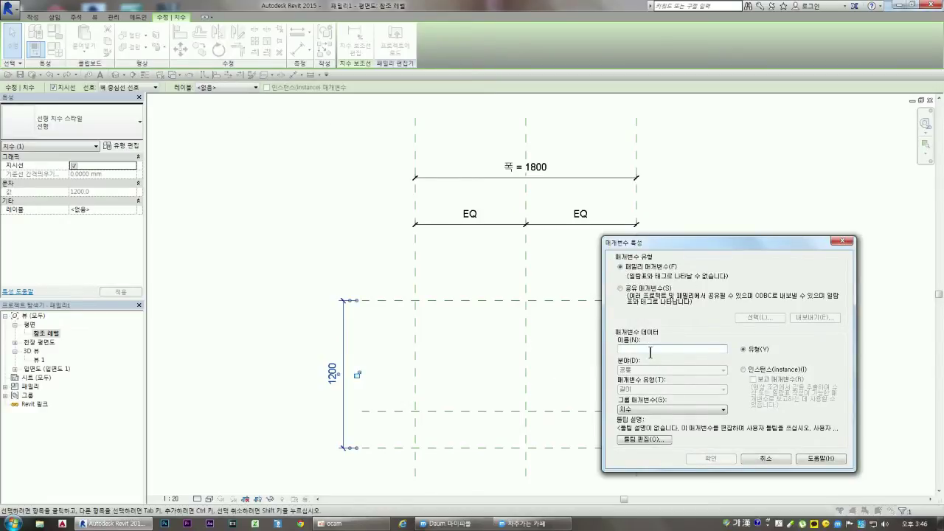
text(깊)
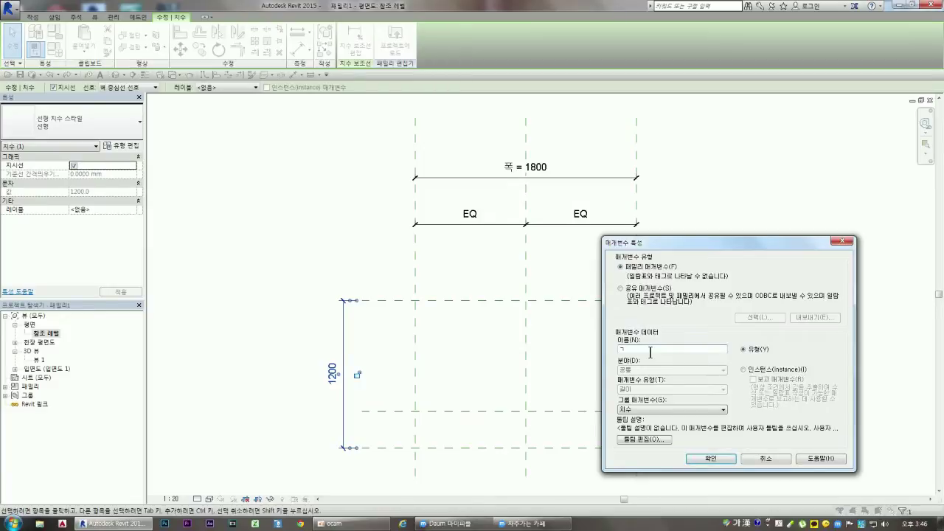
text(이)
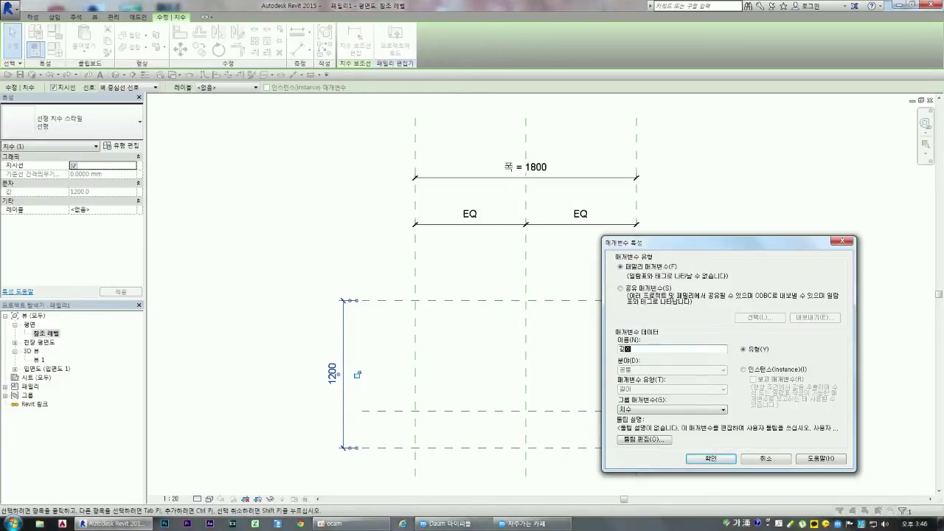
click(717, 463)
click(374, 391)
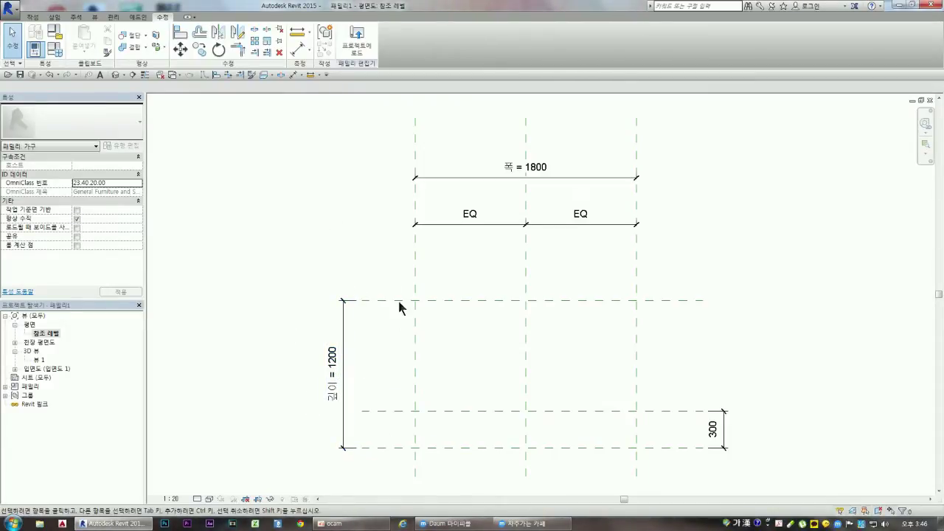
click(342, 321)
click(349, 373)
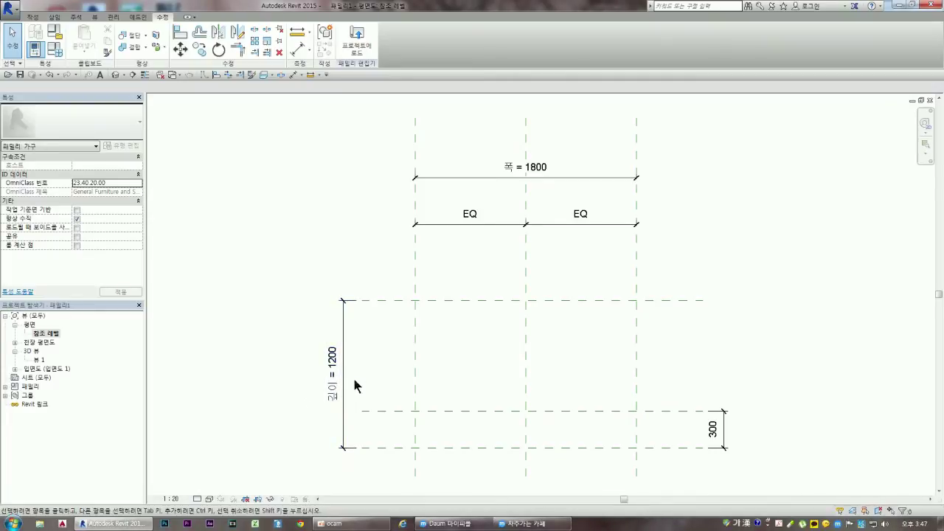
click(343, 330)
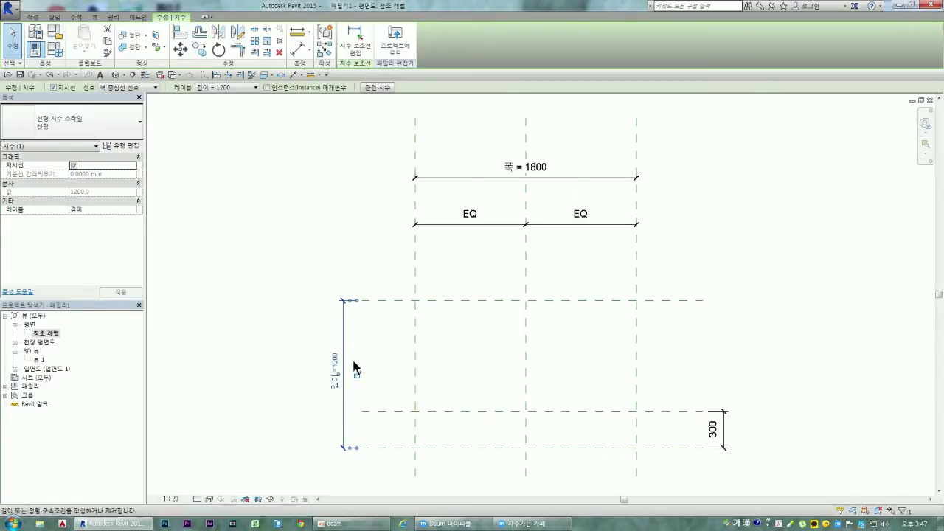
click(390, 371)
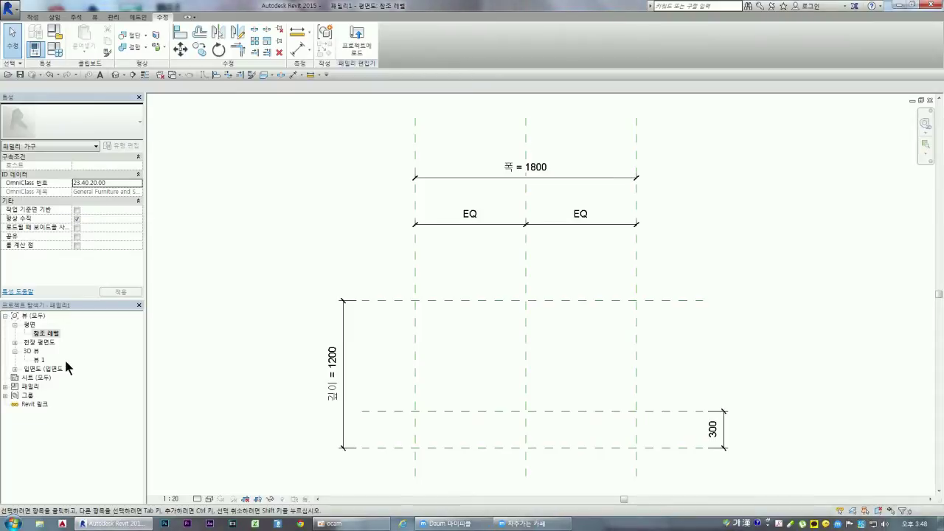
- Check the Browser Organization settings, then expand Elevations and open the front elevation
click(95, 16)
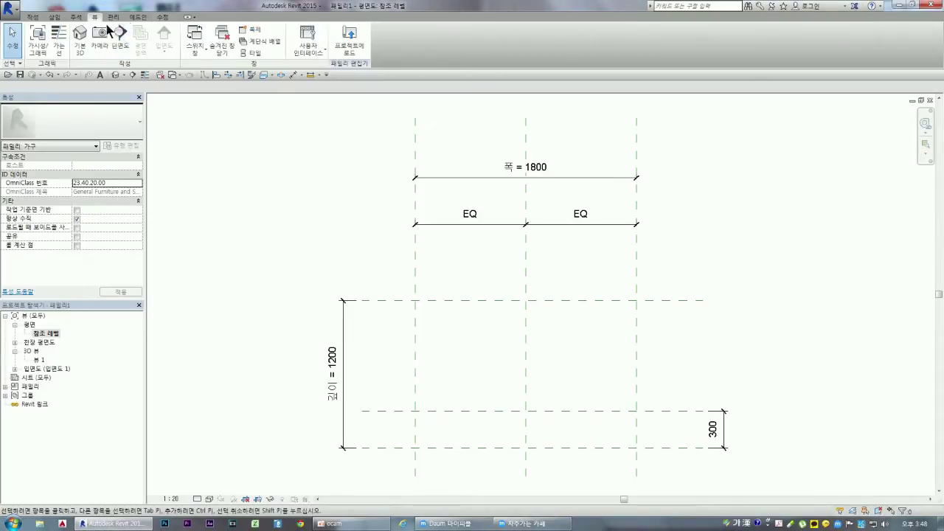
click(315, 52)
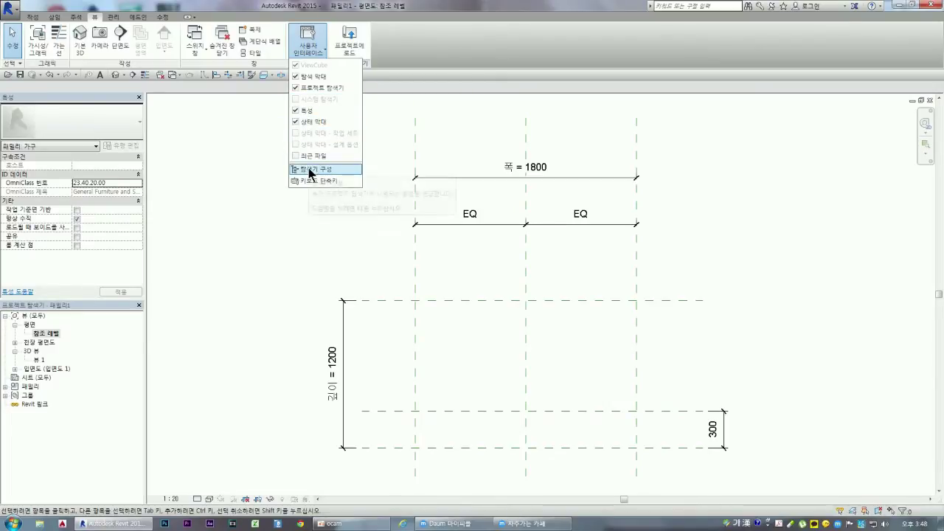
click(309, 172)
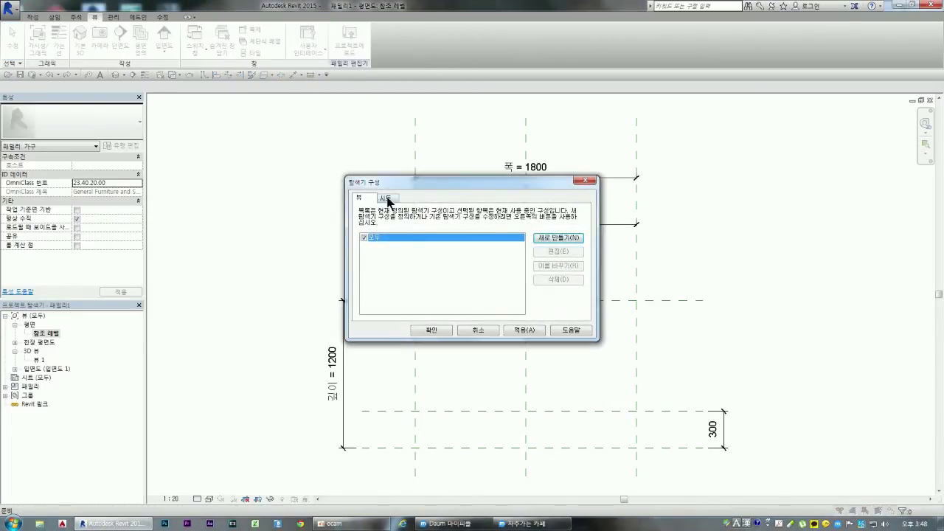
click(478, 331)
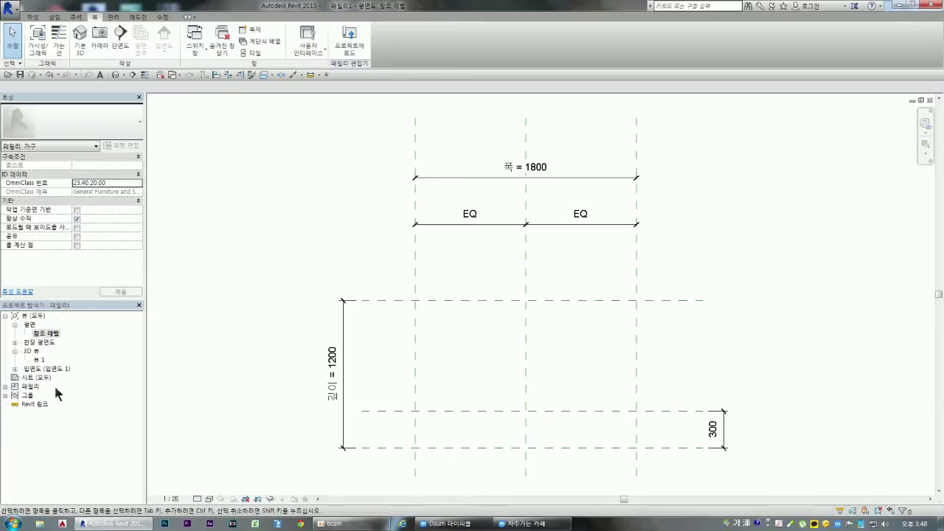
click(15, 369)
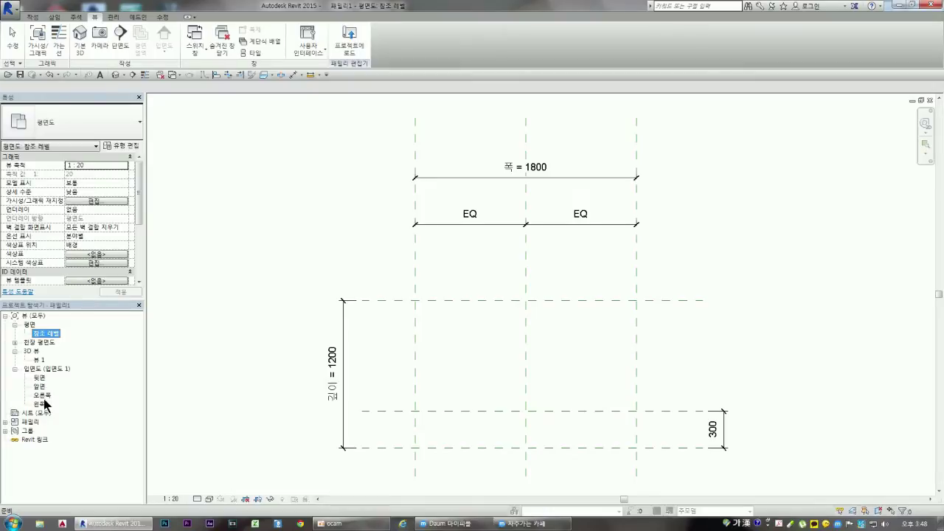
double_click(39, 386)
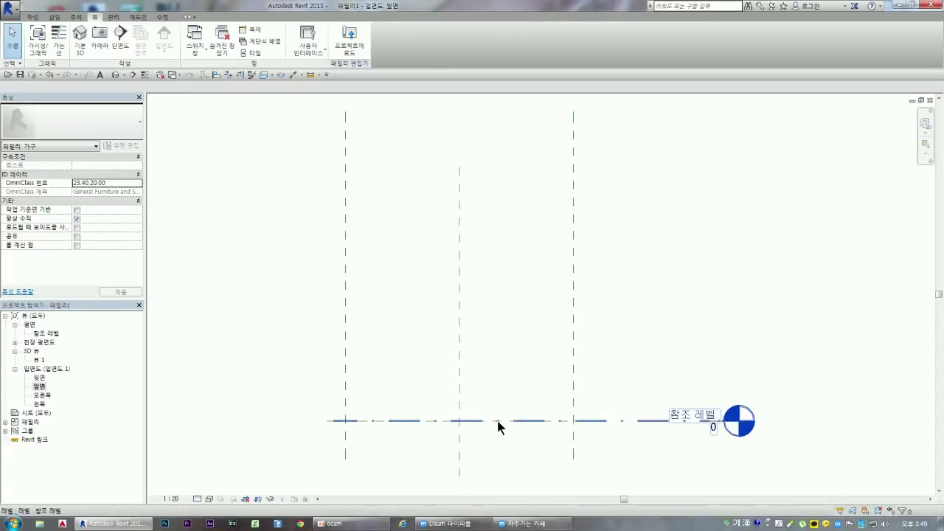
- Adjust the zoom on the front elevation and start the Create > Reference Plane tool
scroll(488, 350, down, 3)
scroll(501, 391, up, 1)
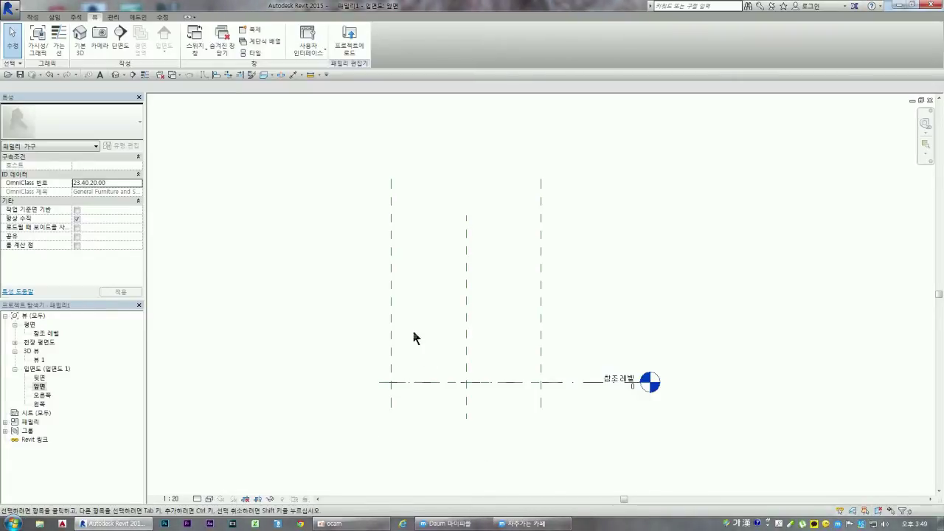
click(32, 16)
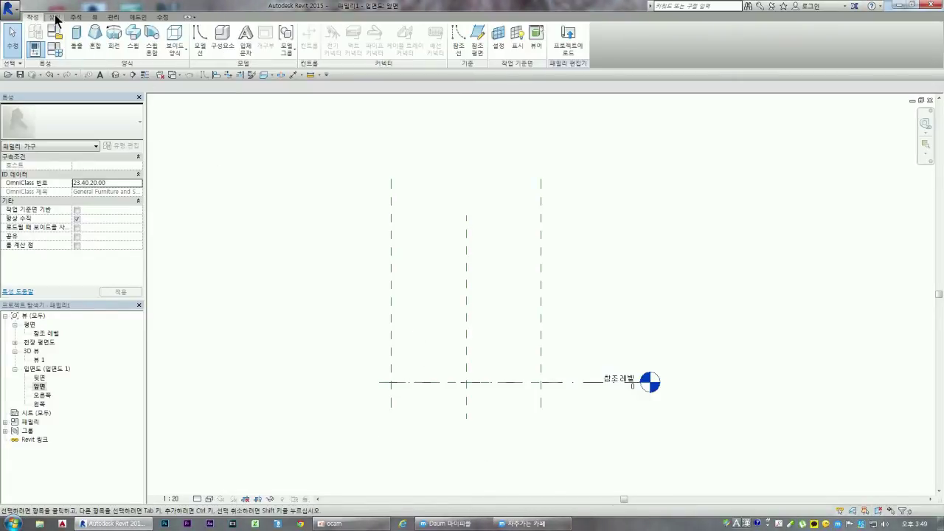
click(478, 31)
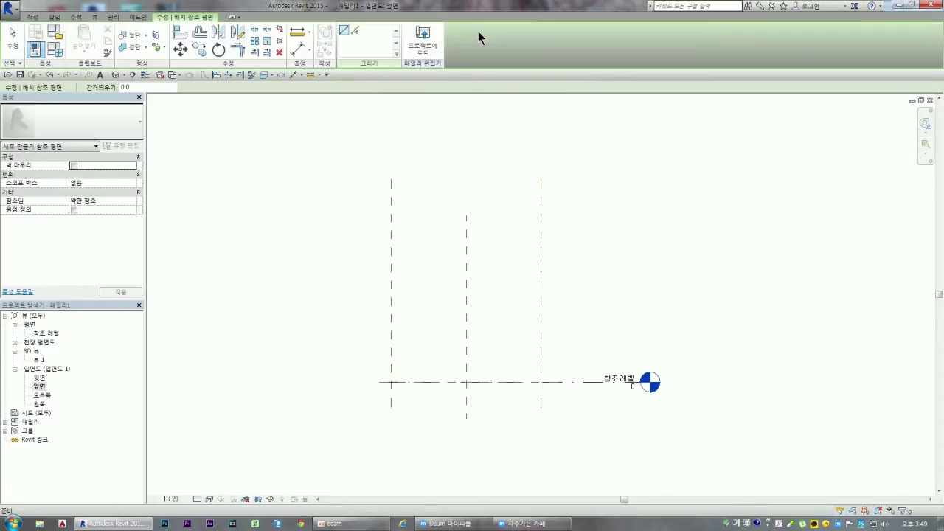
- Add a horizontal reference plane 700 above the reference level using Pick Lines
click(355, 31)
click(110, 89)
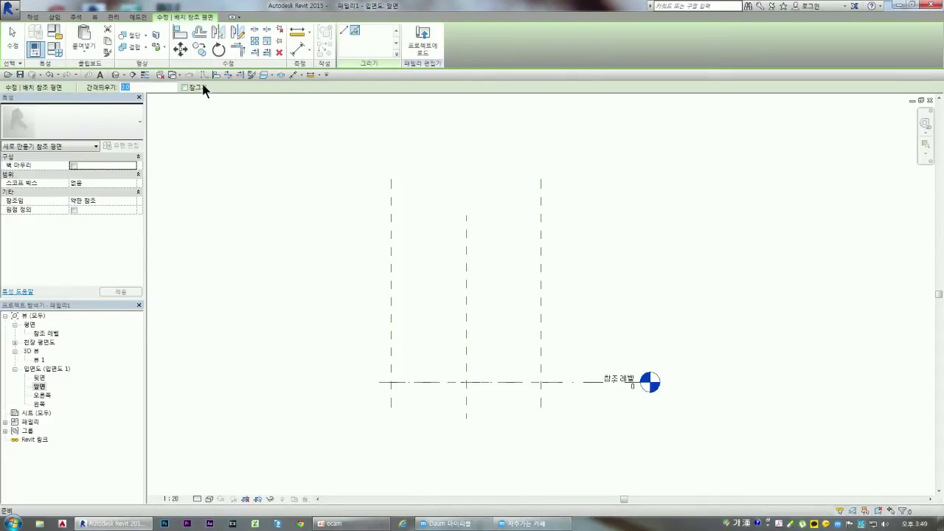
text(700)
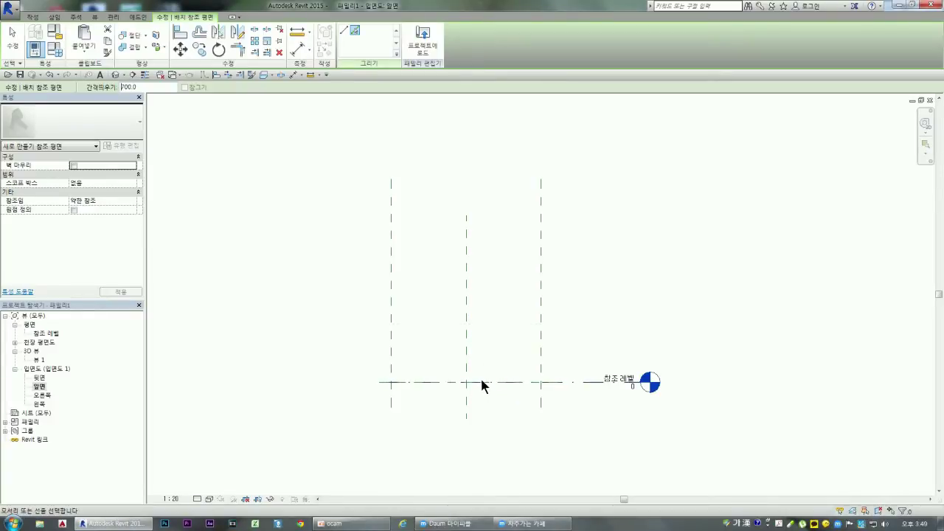
click(483, 383)
key(Escape)
key(Escape)
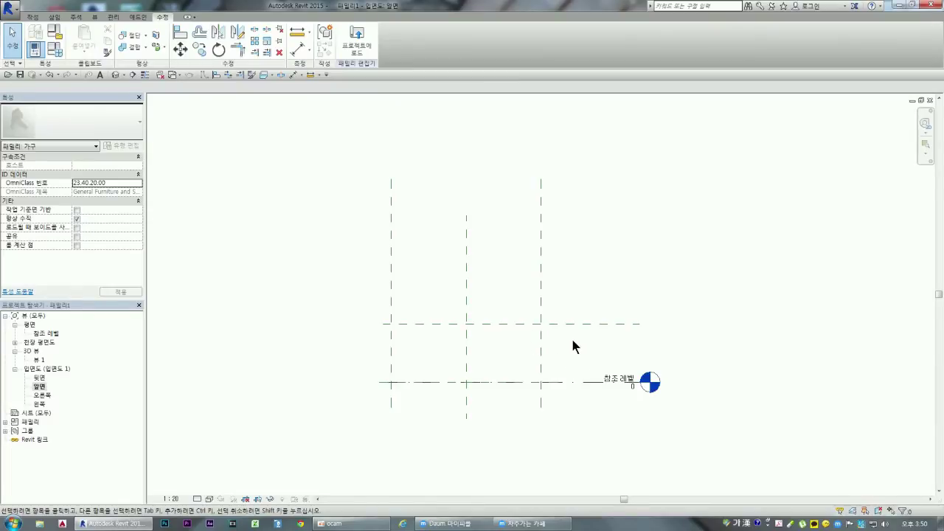
- Name the new horizontal reference plane 상판기준 in Properties
click(507, 326)
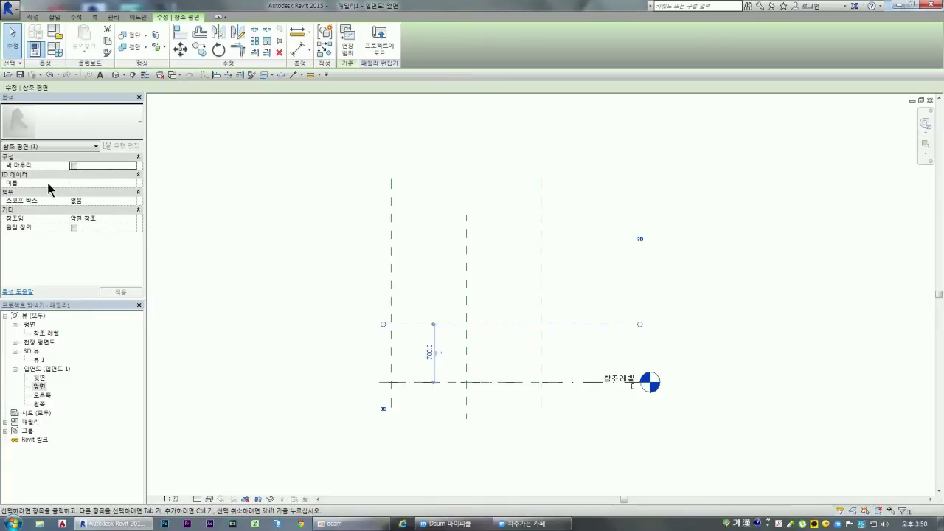
click(83, 182)
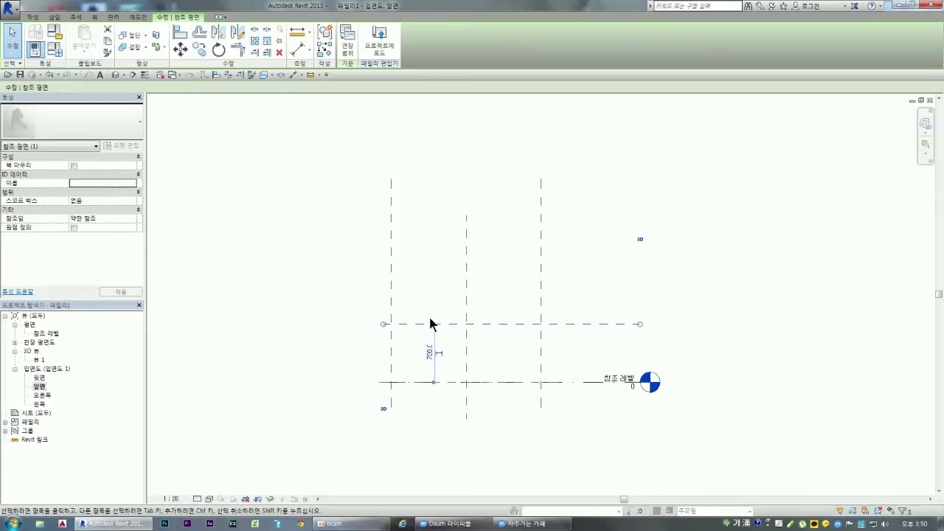
click(88, 182)
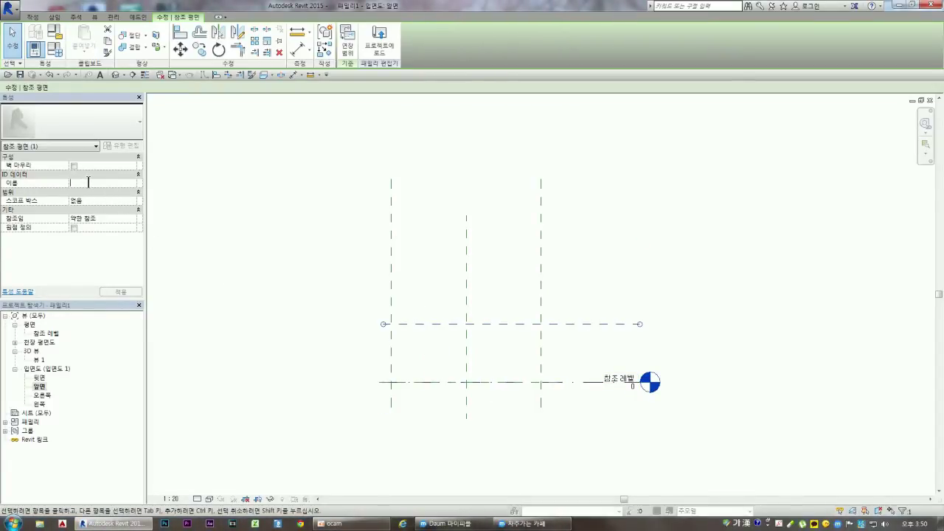
text(ㅅ)
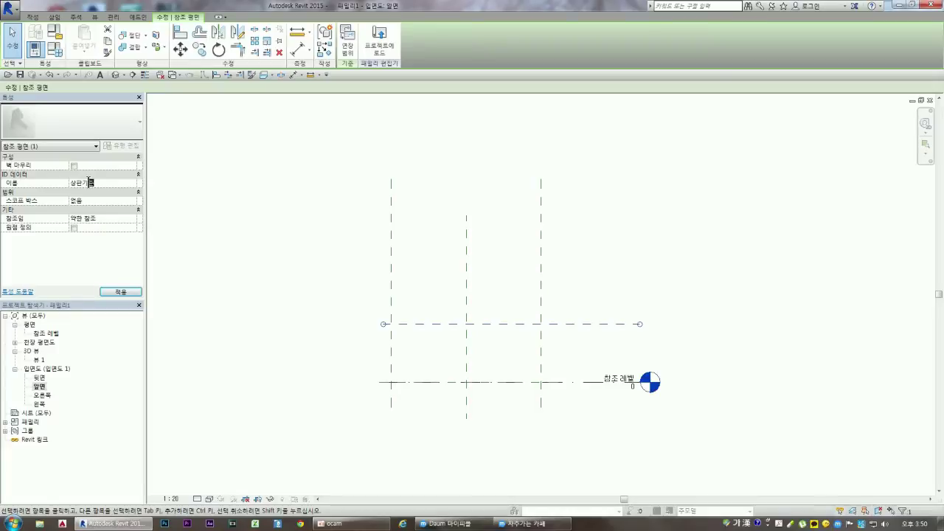
key(Return)
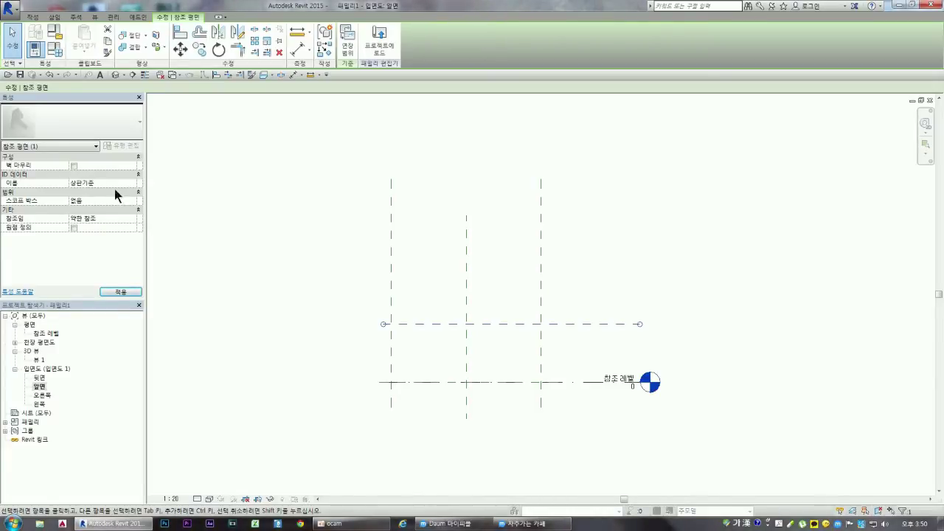
key(r)
key(p)
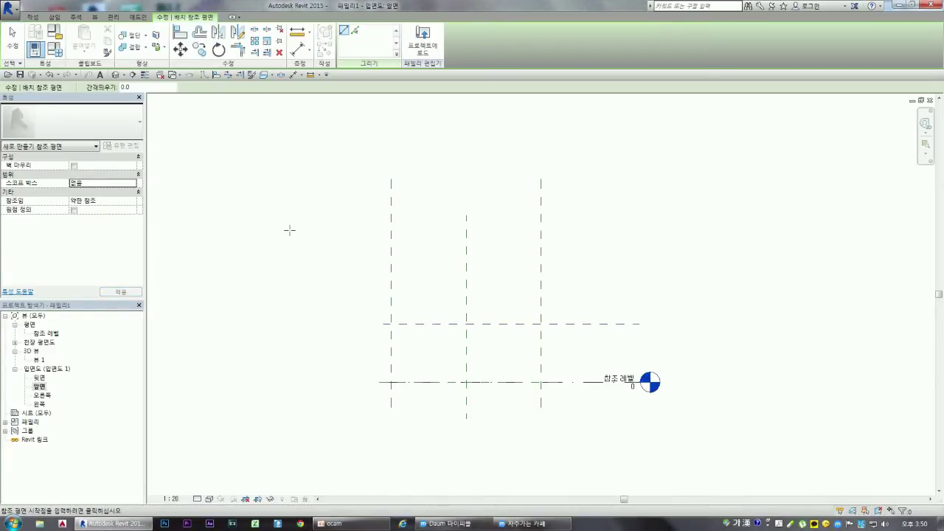
click(33, 16)
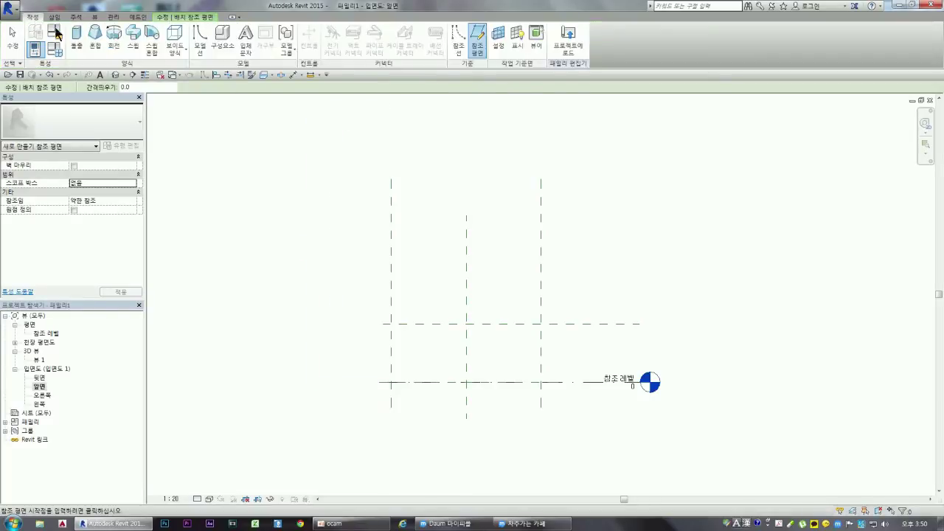
click(499, 50)
click(598, 264)
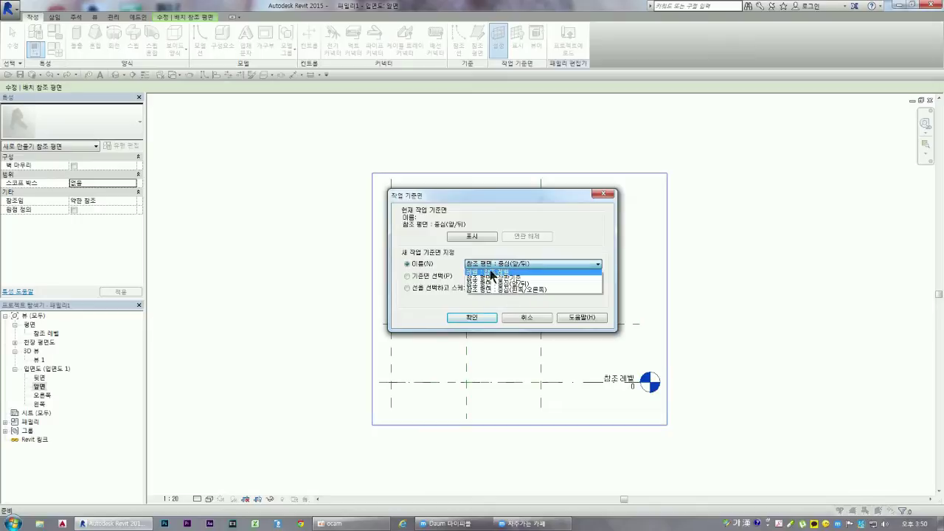
click(529, 320)
click(544, 319)
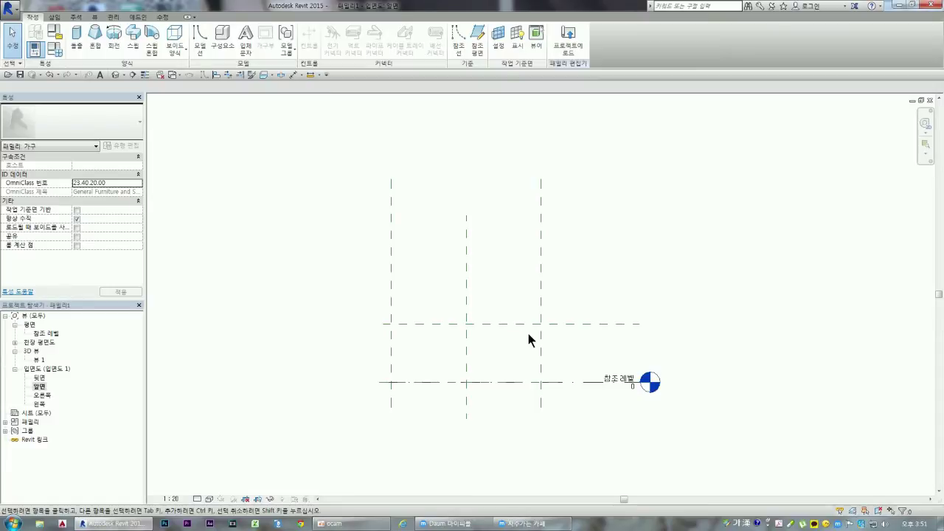
click(580, 323)
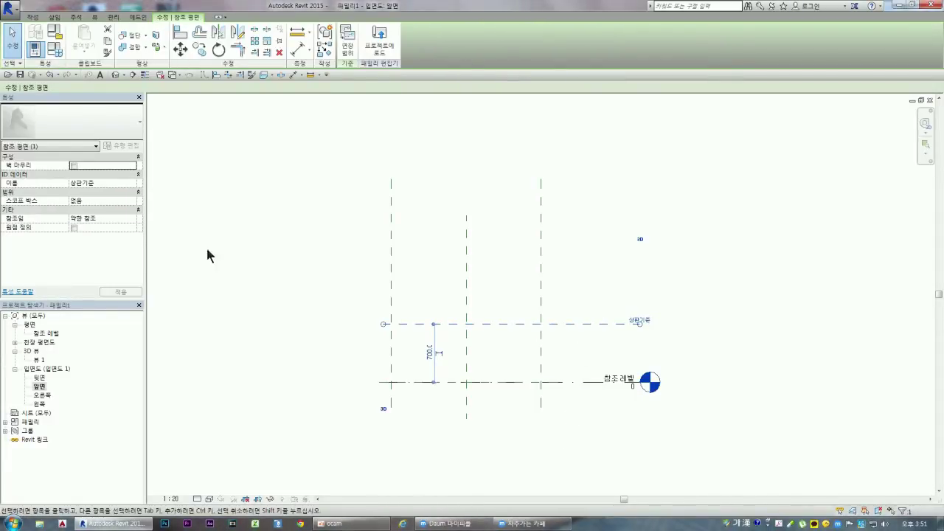
click(480, 383)
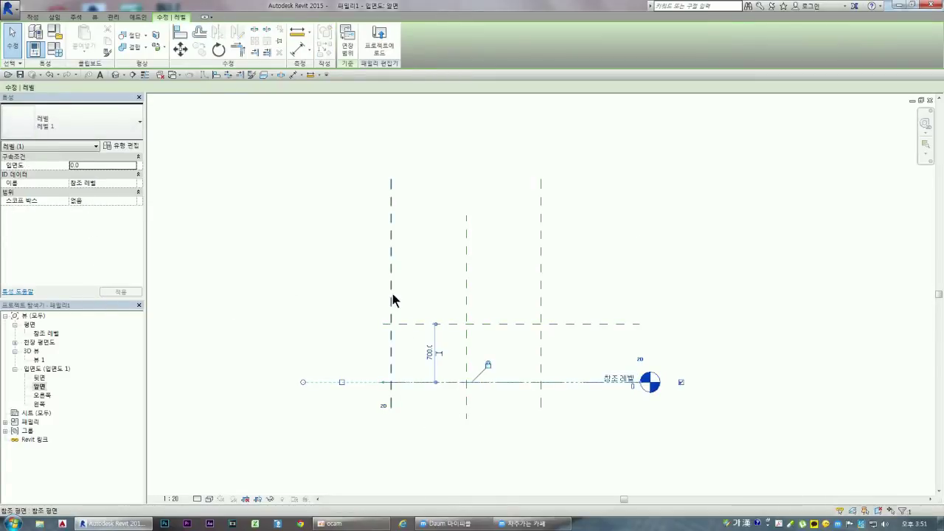
click(466, 285)
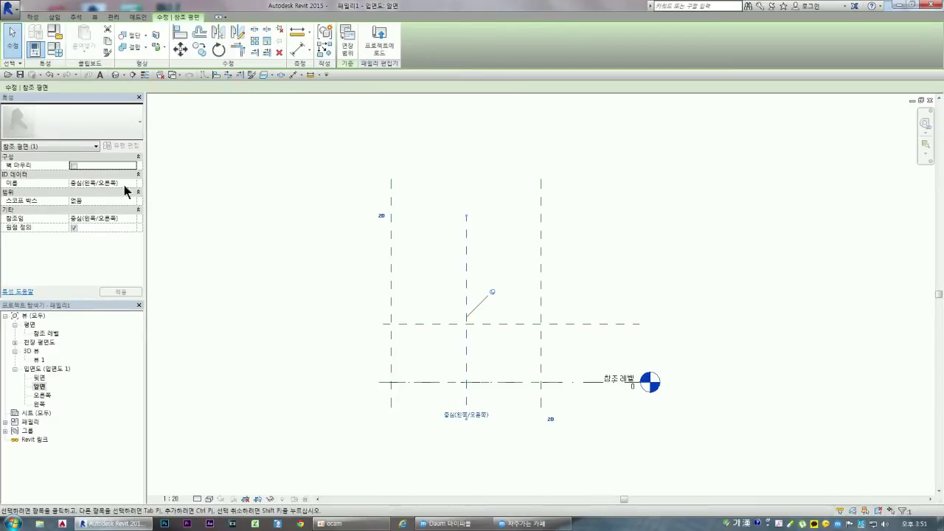
click(501, 353)
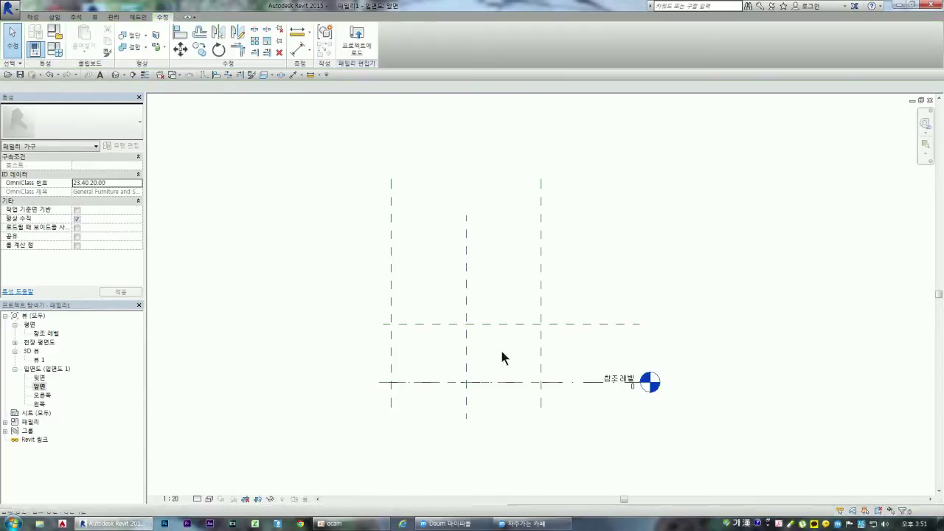
click(572, 323)
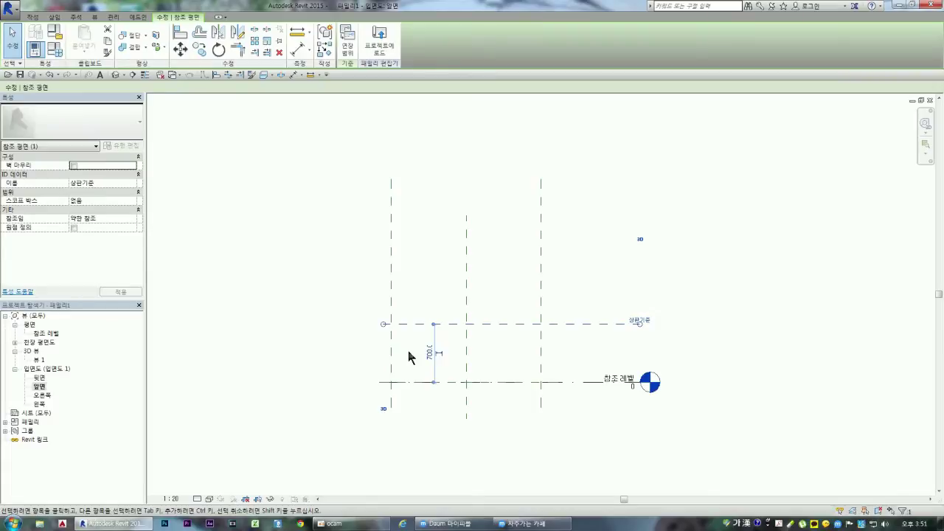
click(506, 364)
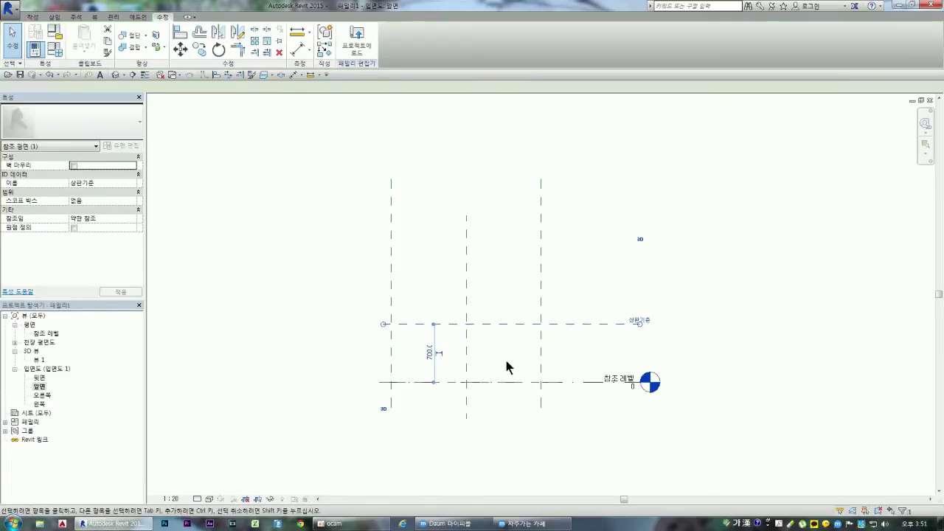
click(540, 306)
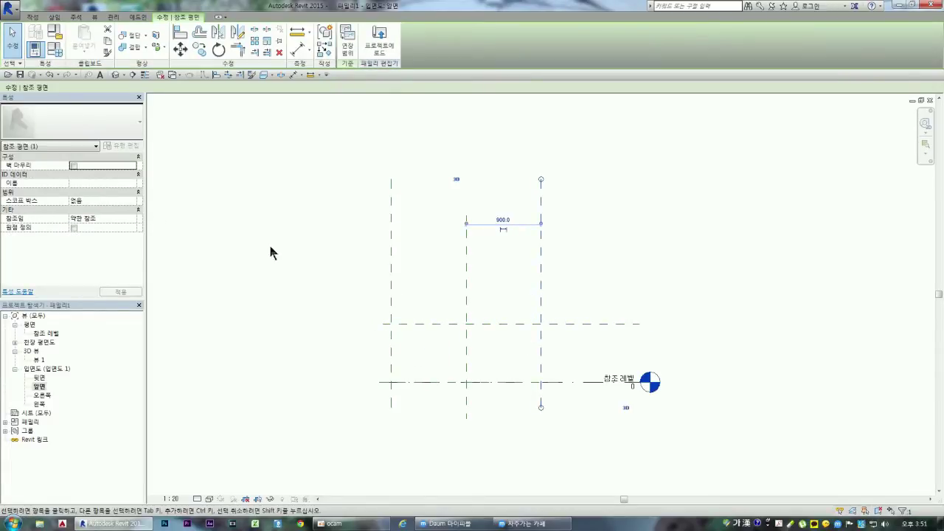
click(390, 274)
click(337, 273)
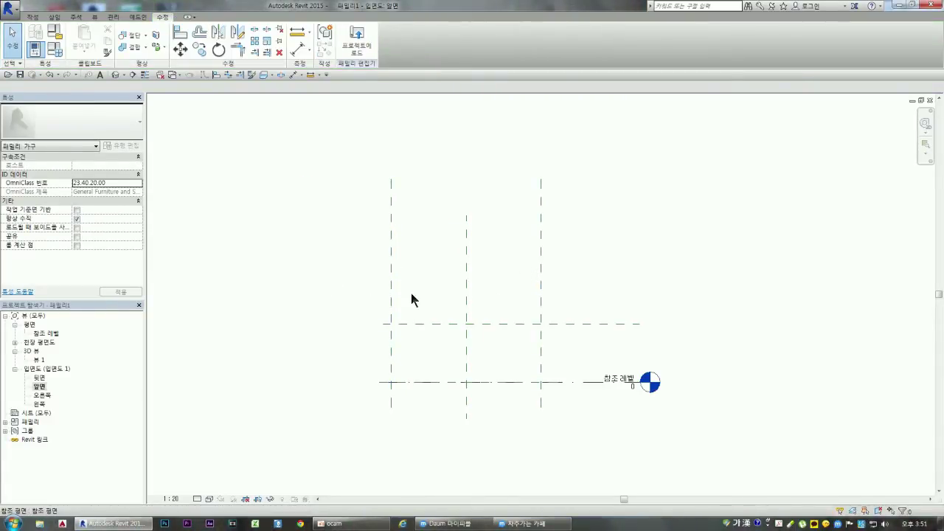
click(506, 324)
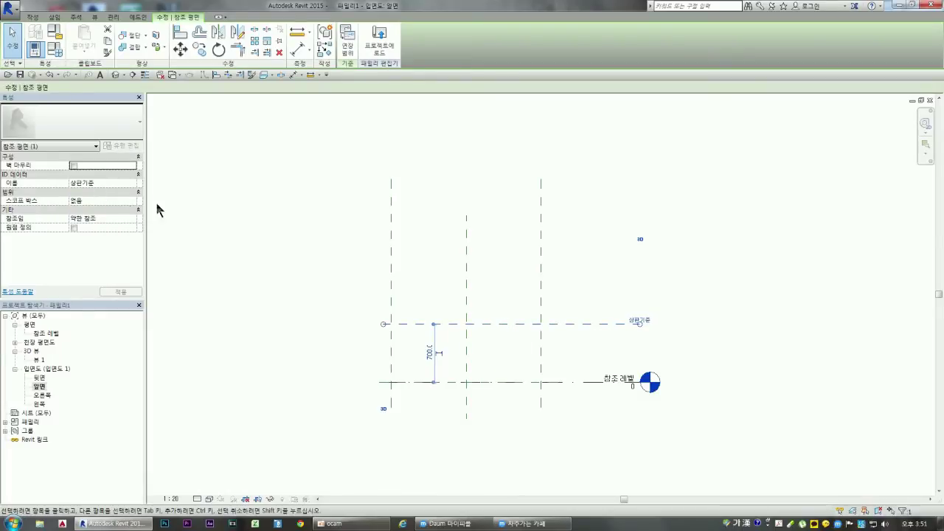
click(595, 270)
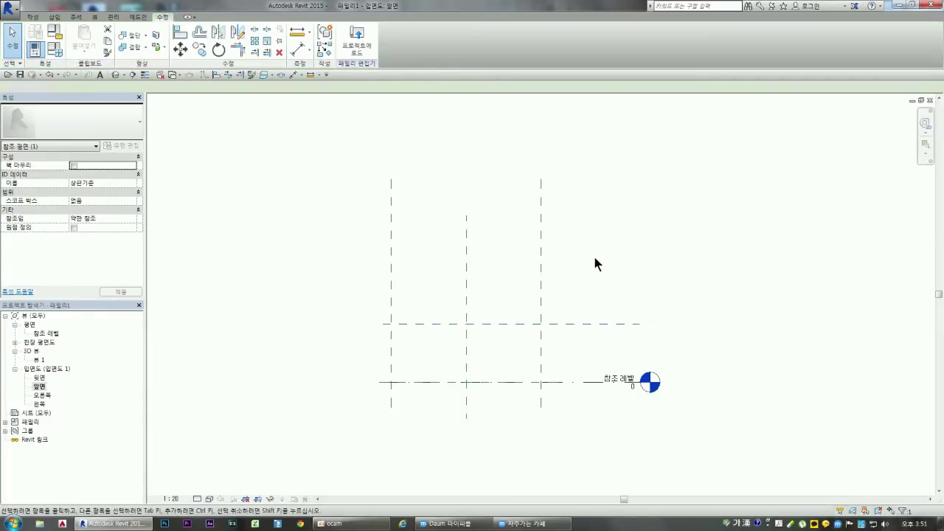
click(585, 325)
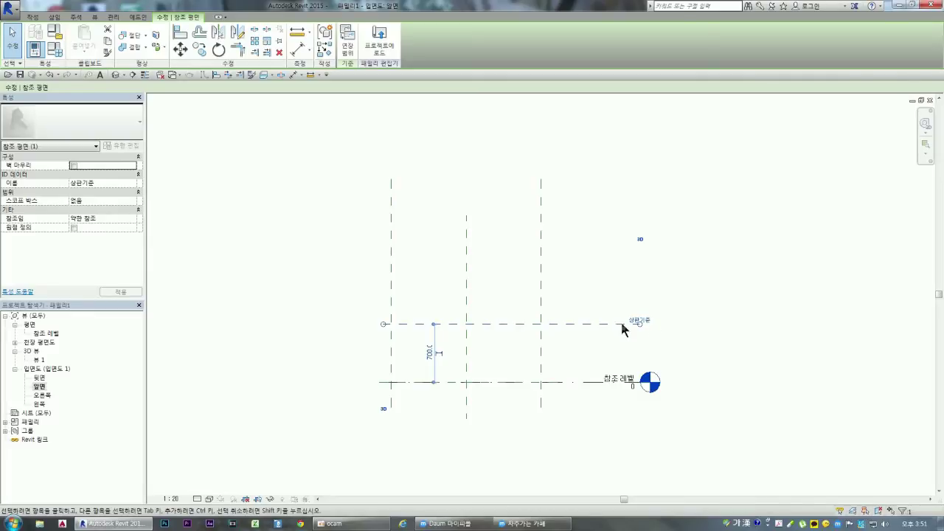
click(467, 302)
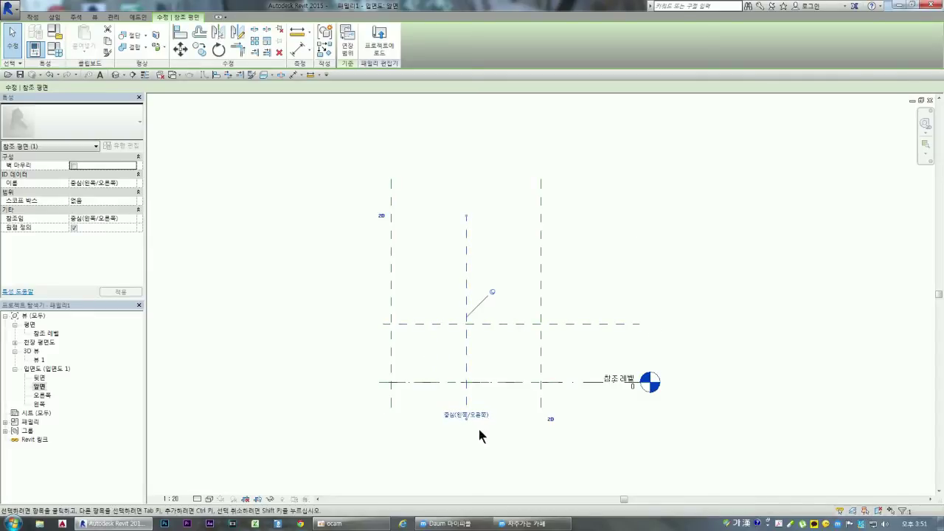
click(508, 434)
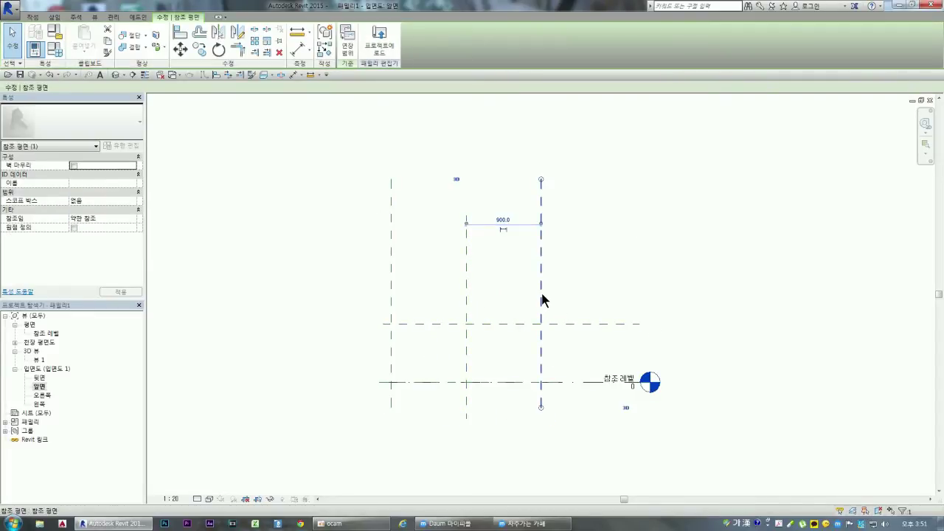
click(542, 297)
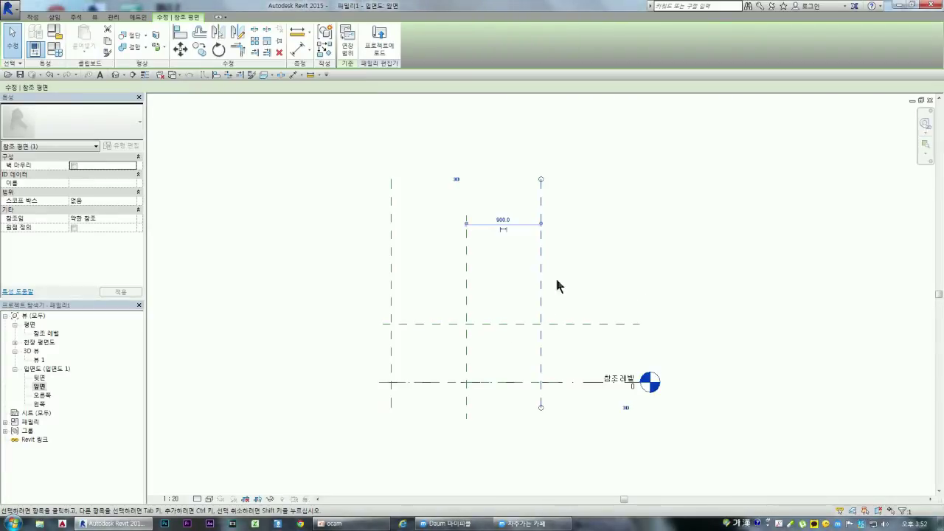
click(507, 324)
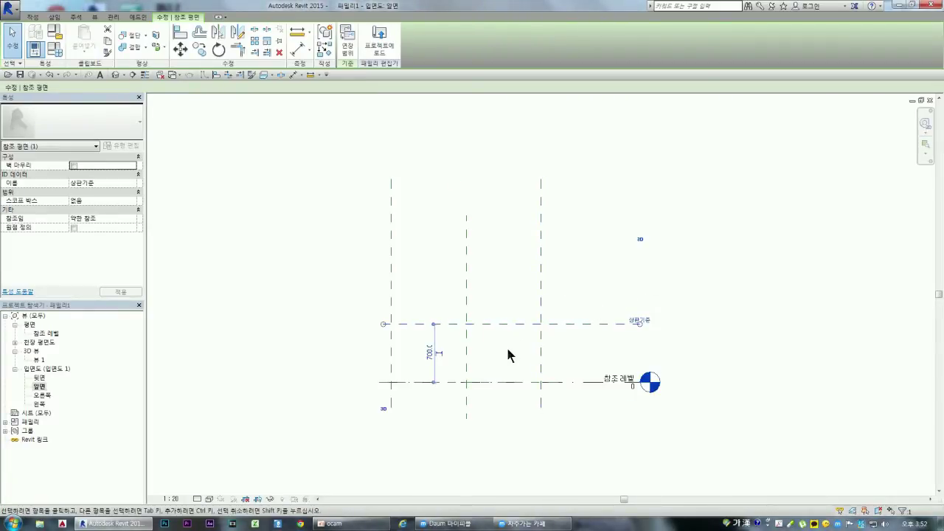
click(431, 354)
key(Return)
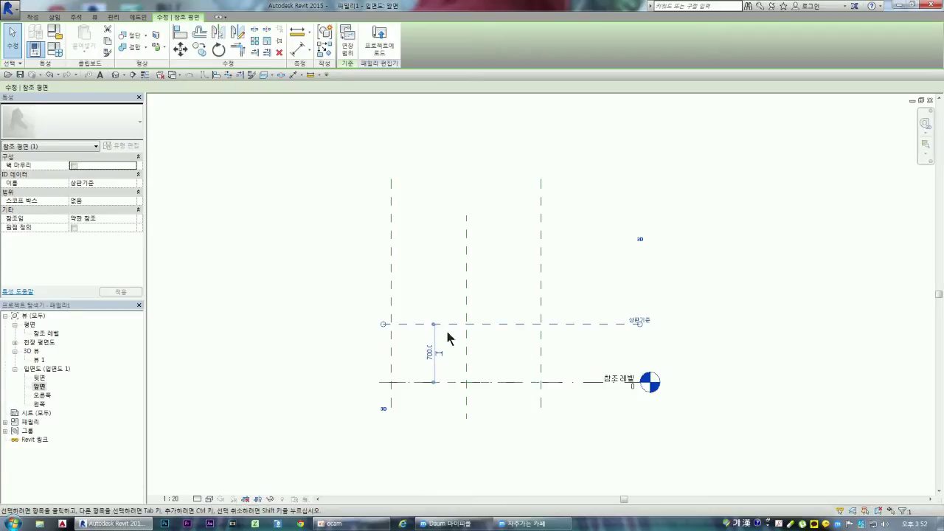
click(490, 343)
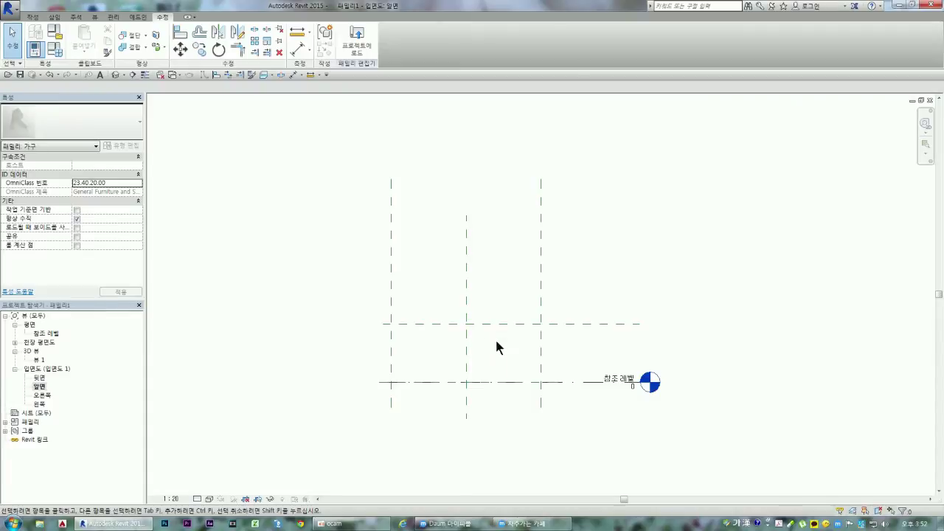
click(298, 49)
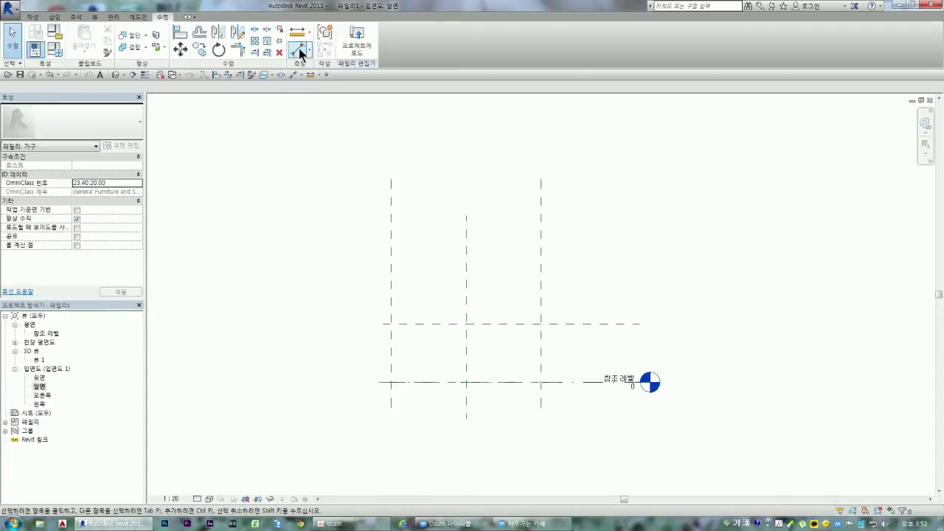
click(385, 382)
click(385, 324)
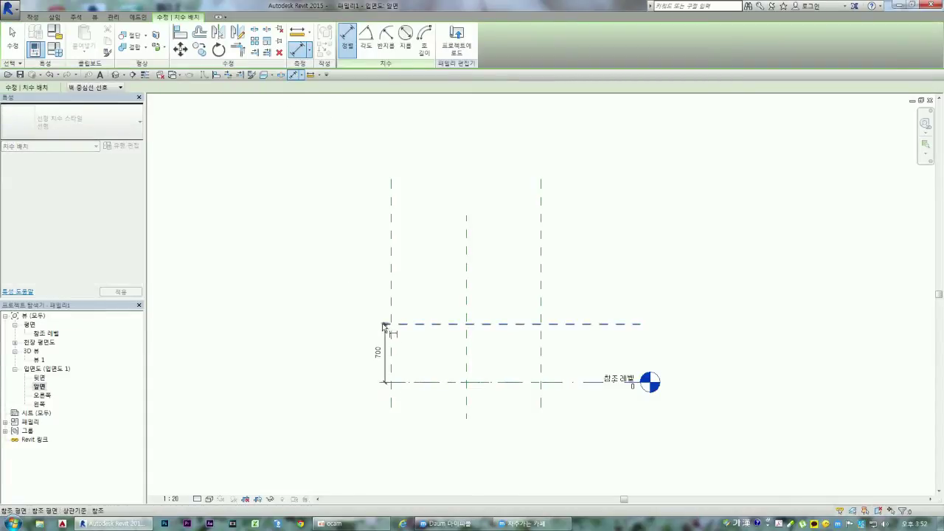
click(366, 341)
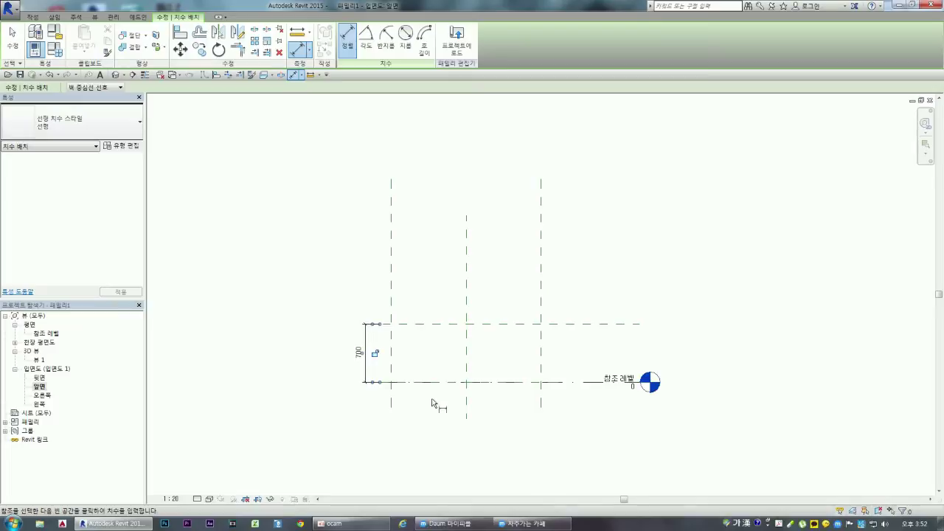
key(Escape)
key(Escape)
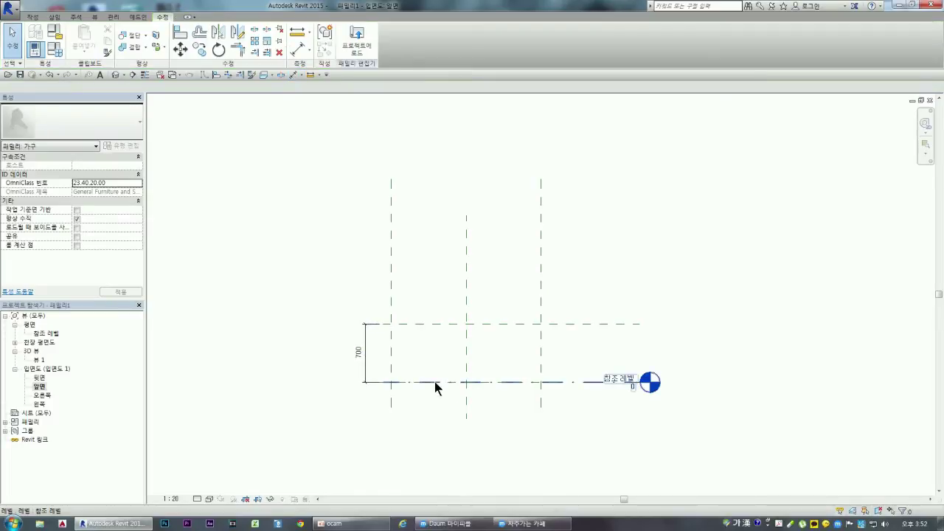
click(435, 381)
click(366, 363)
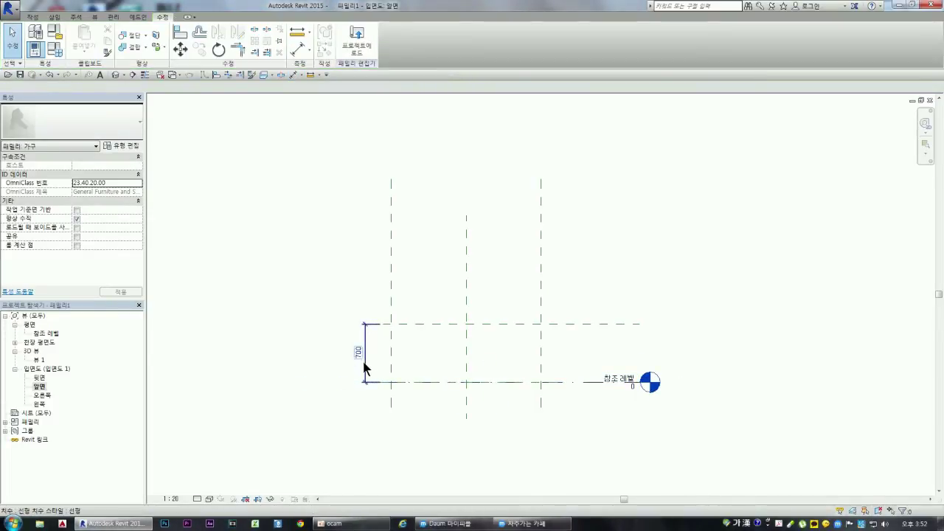
key(Delete)
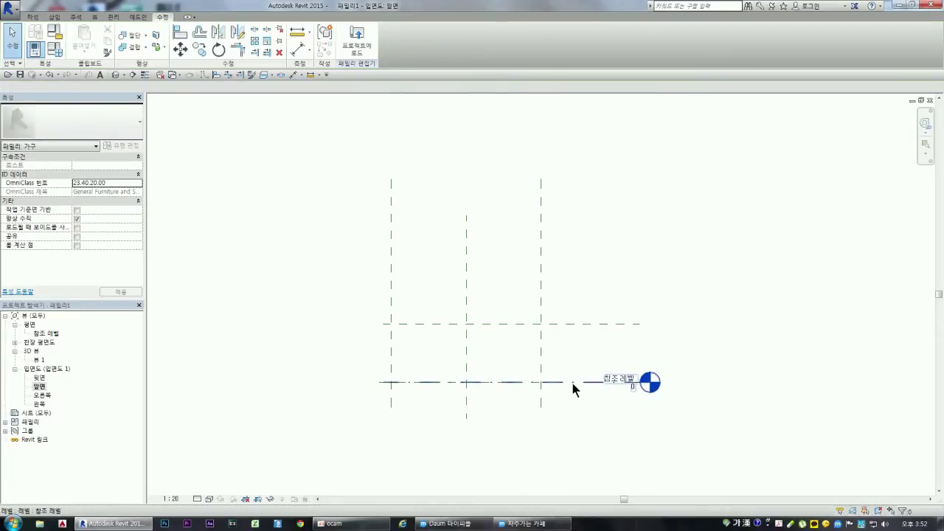
click(489, 384)
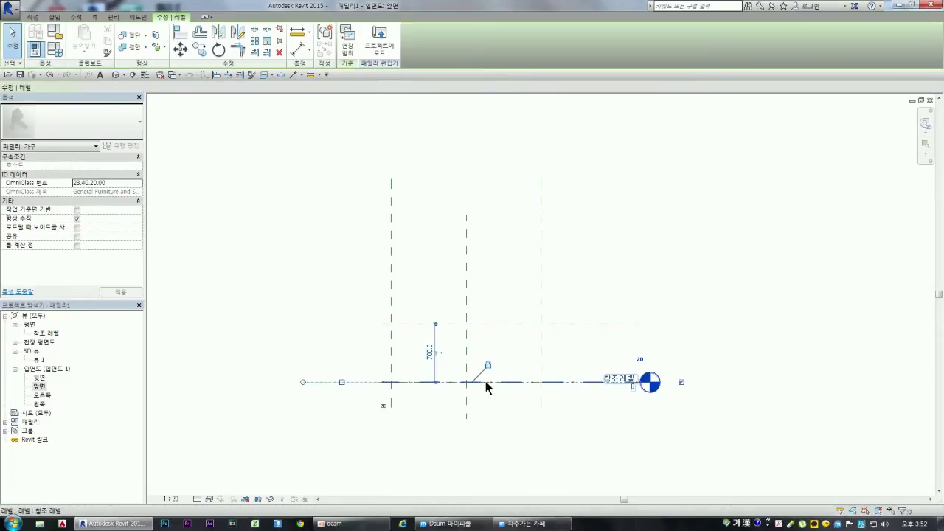
click(488, 427)
scroll(485, 386, up, 2)
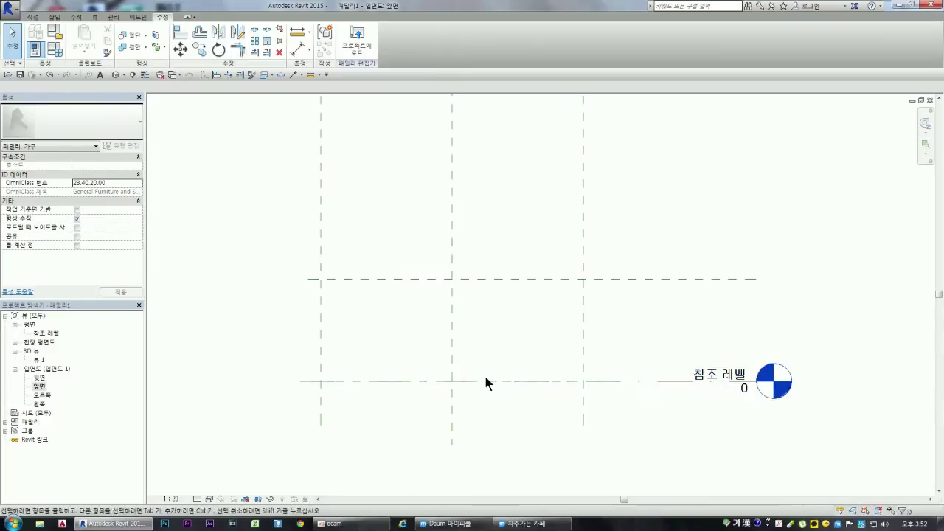
click(438, 377)
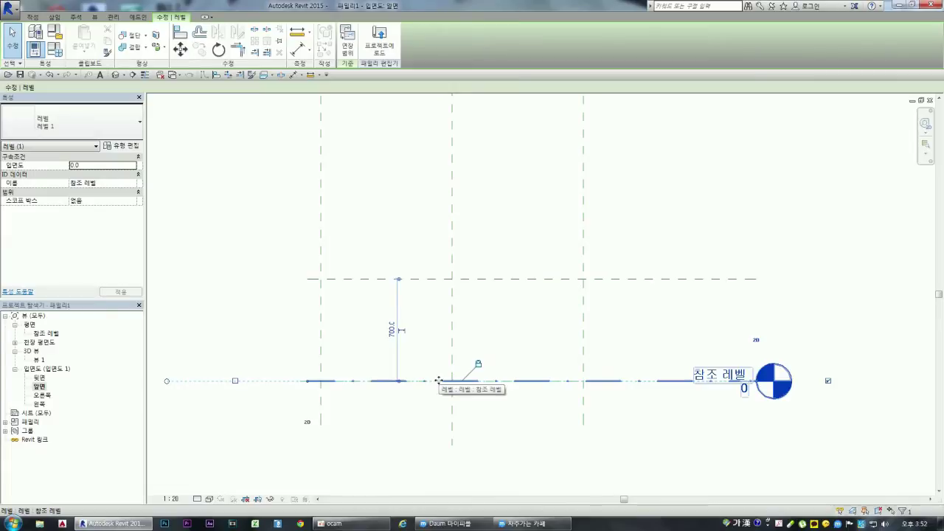
click(378, 419)
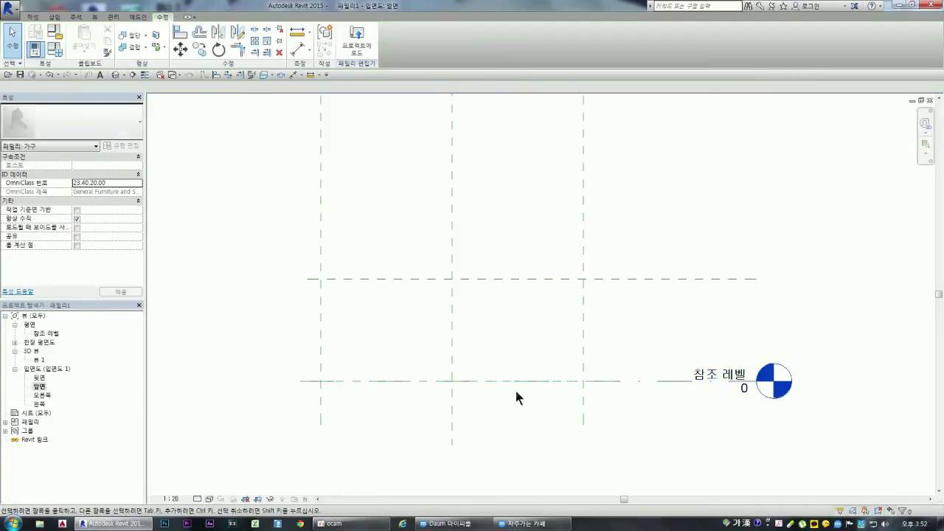
click(424, 382)
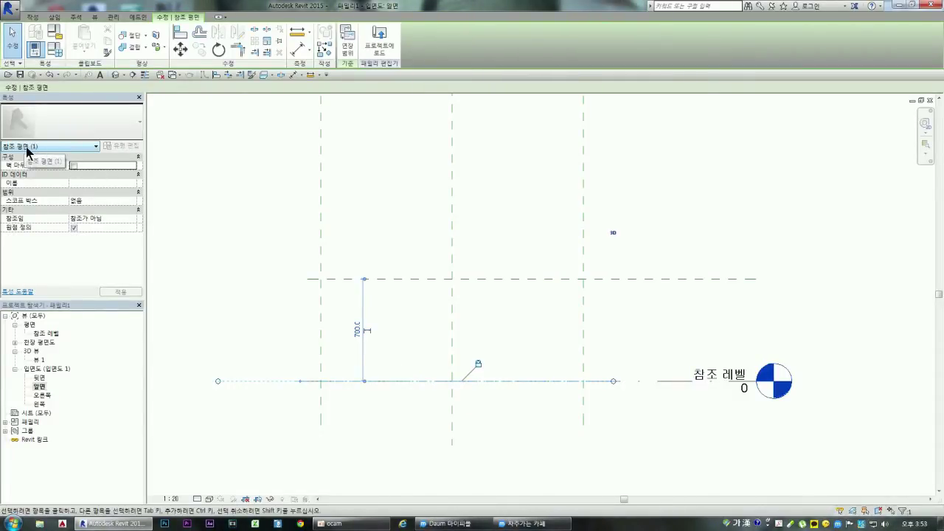
click(400, 406)
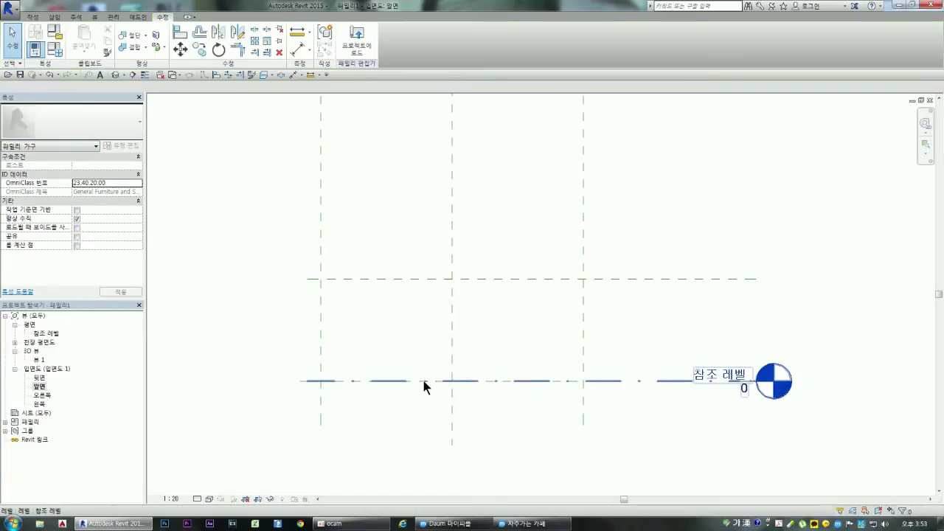
click(424, 381)
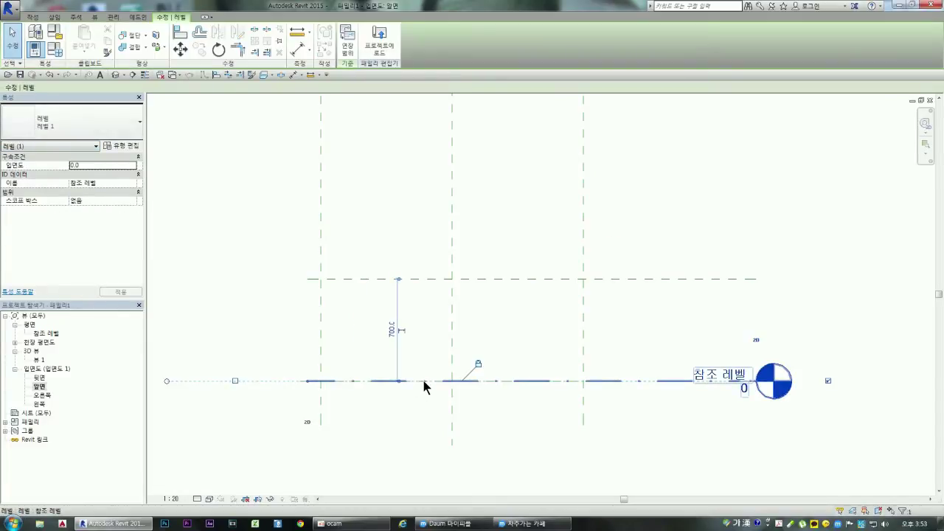
click(413, 420)
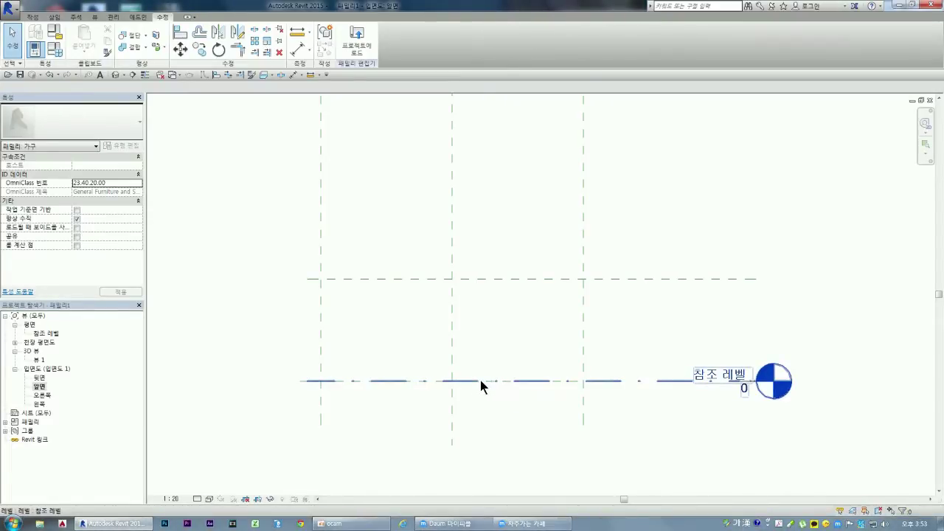
click(480, 380)
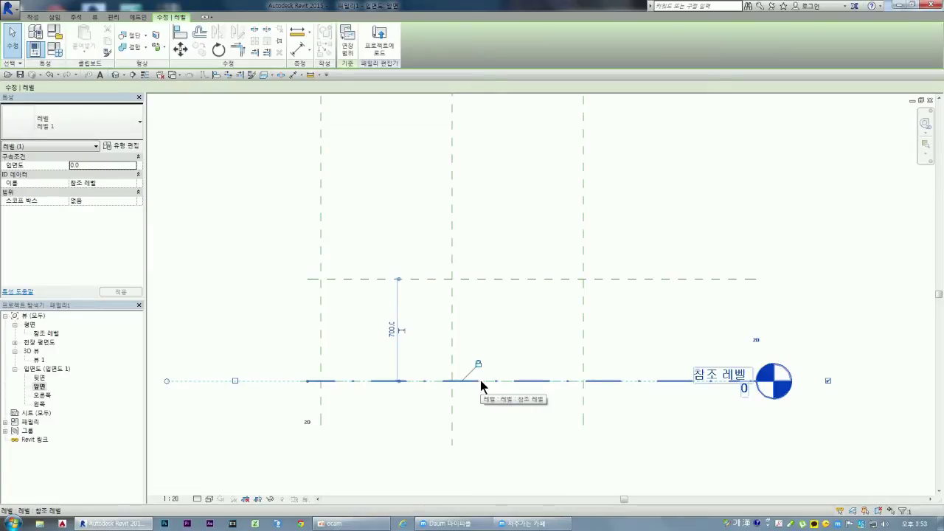
click(482, 397)
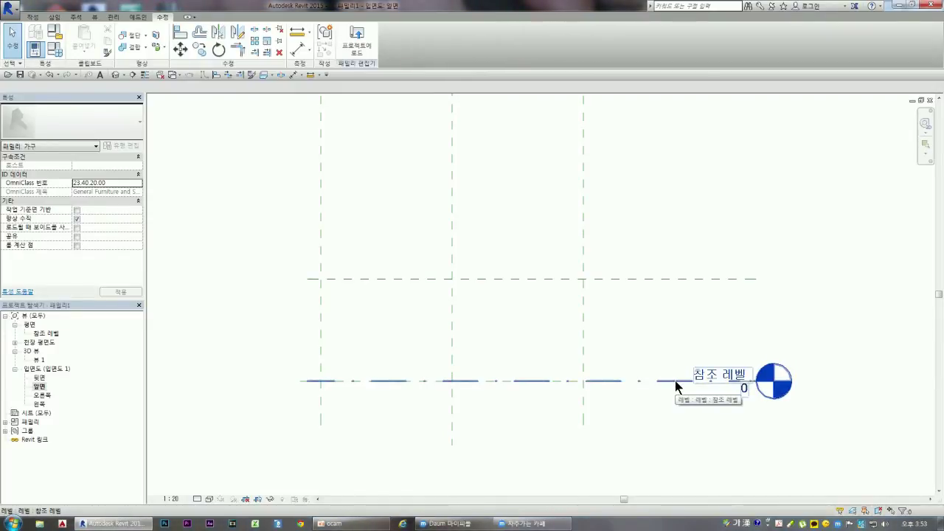
key(Tab)
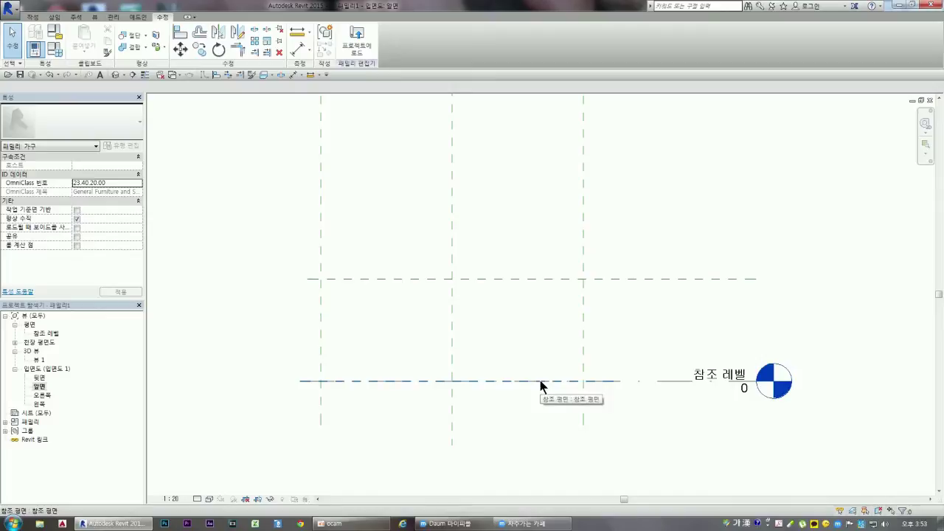
click(541, 382)
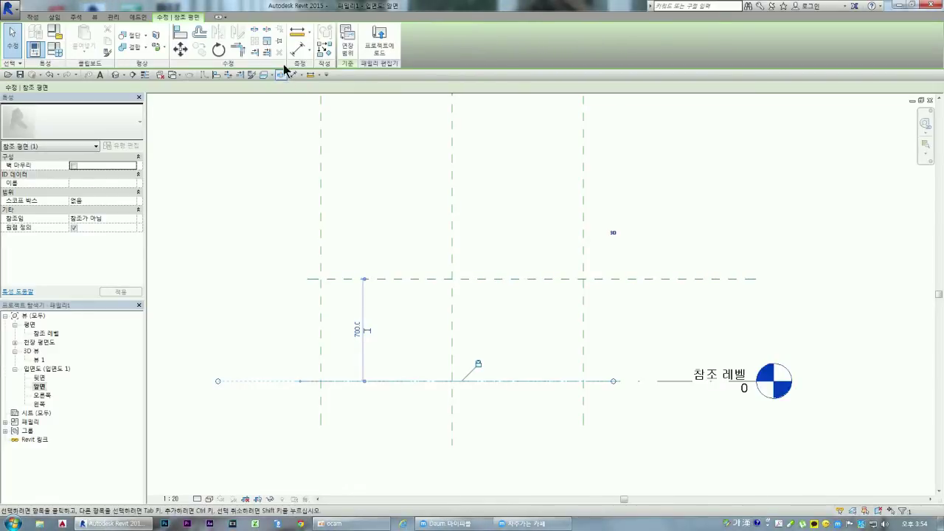
- Start the Aligned Dimension tool from the Annotate tab
click(299, 50)
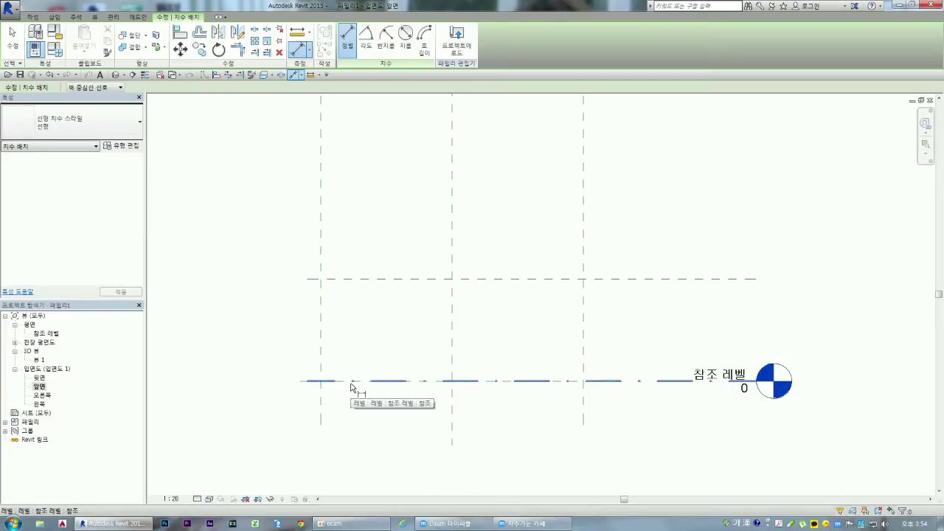
- Dimension the 700 gap between the lower reference plane and the upper 상판기준 plane, placed left
key(Tab)
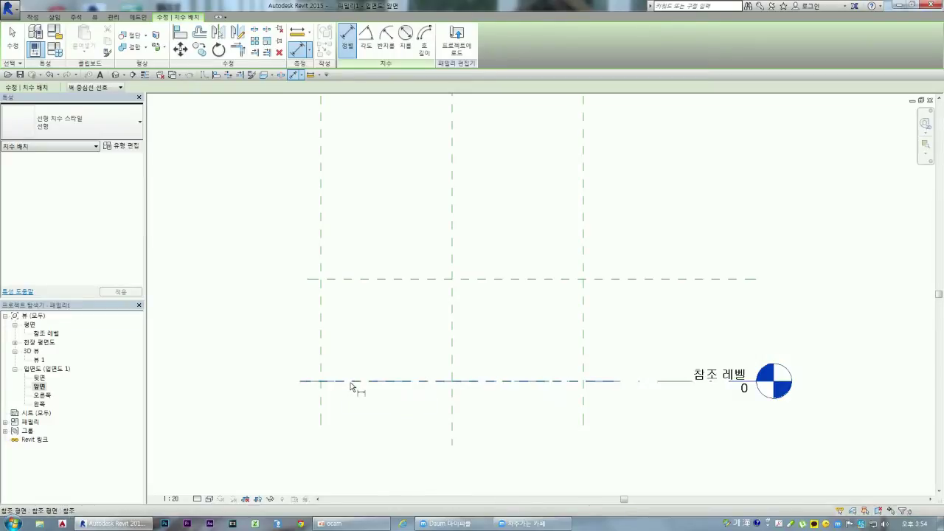
click(351, 385)
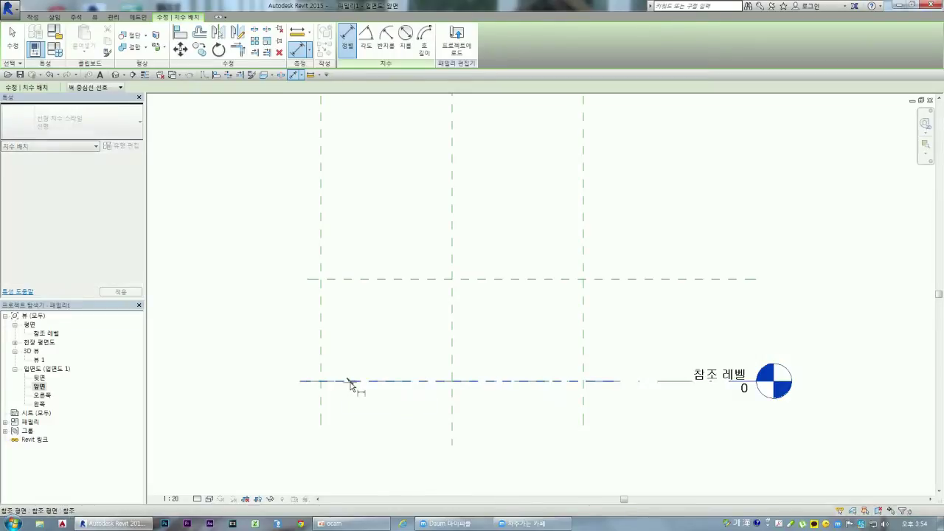
click(341, 283)
click(271, 308)
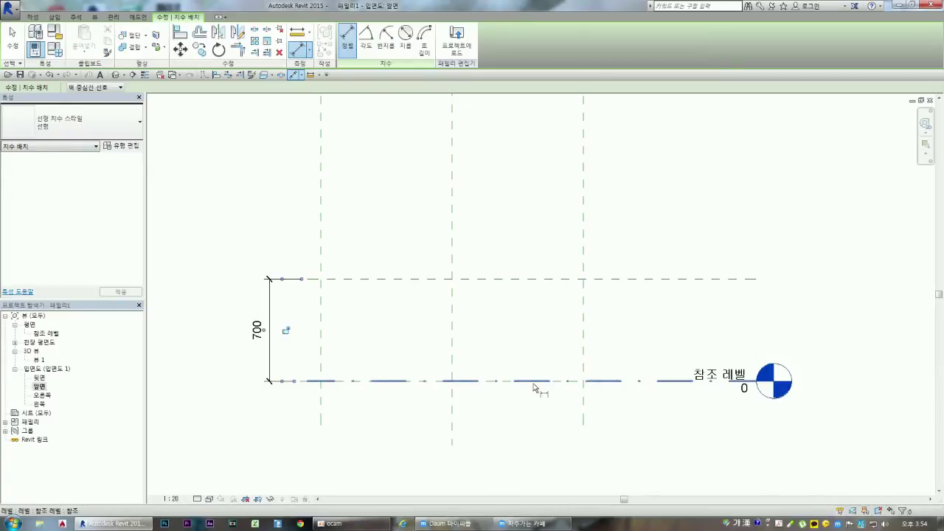
key(Tab)
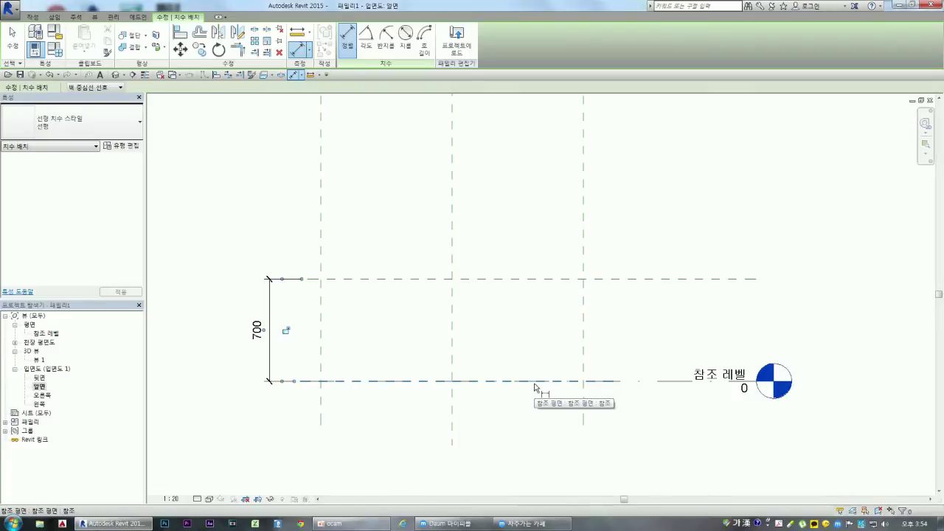
key(Tab)
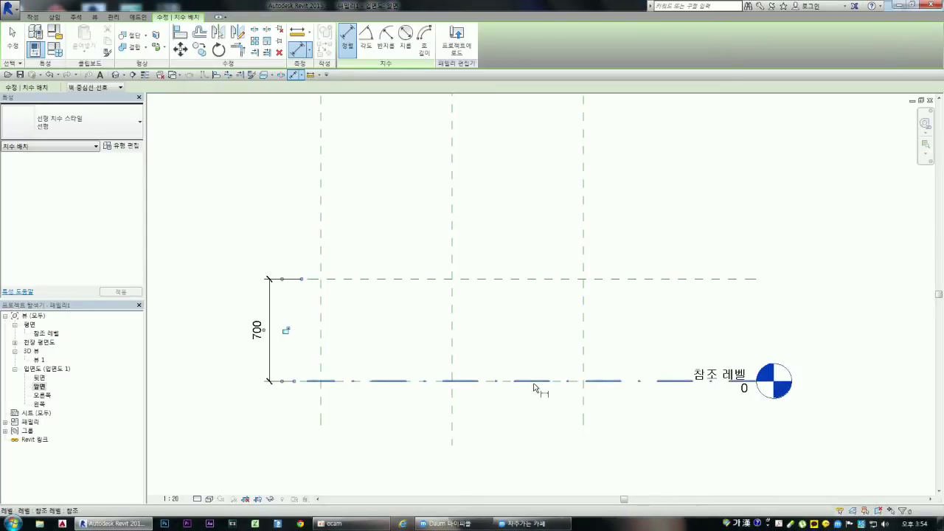
key(Tab)
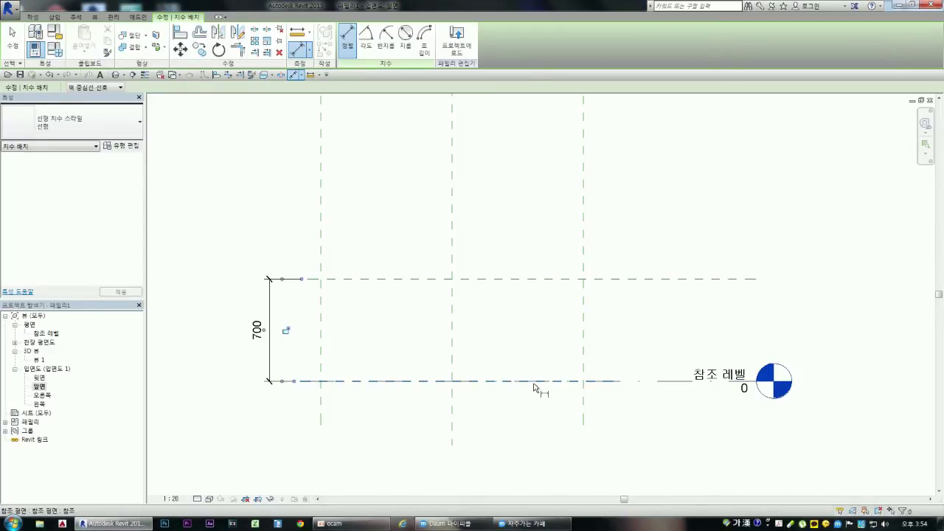
key(Tab)
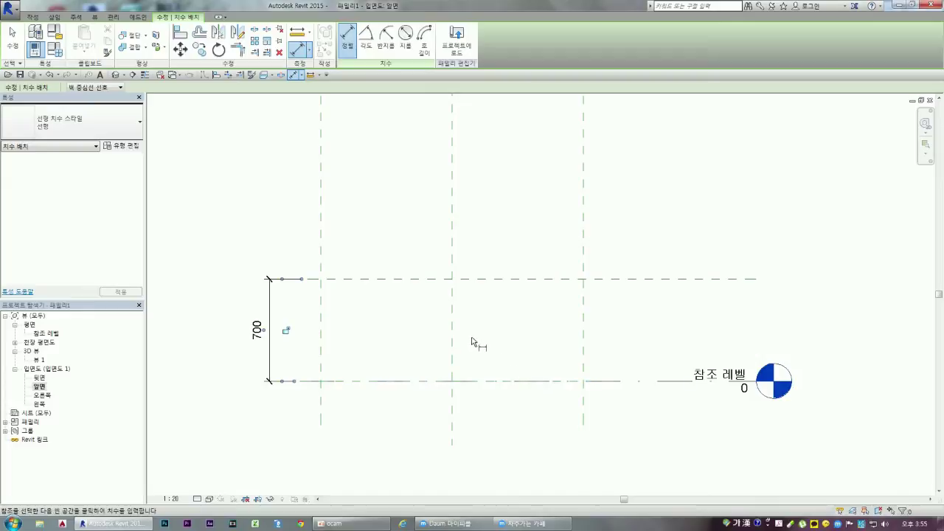
key(Escape)
key(Escape)
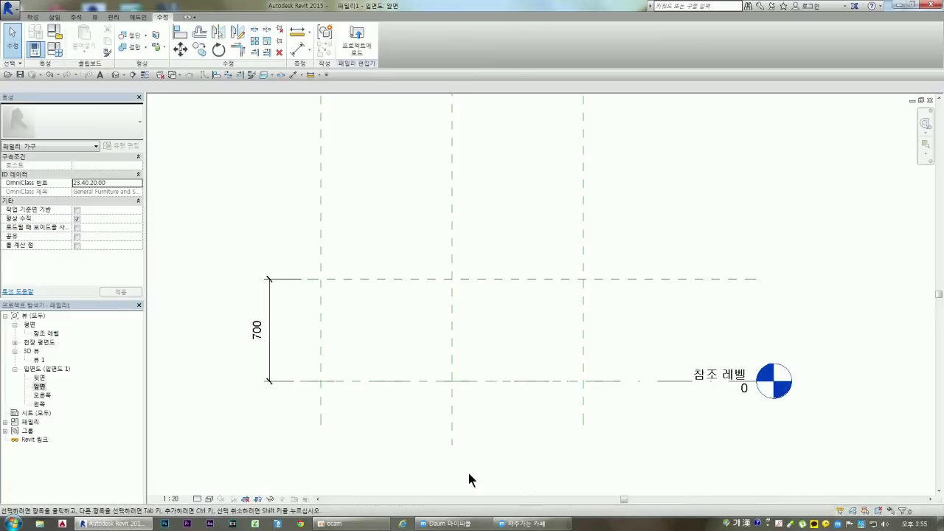
click(497, 280)
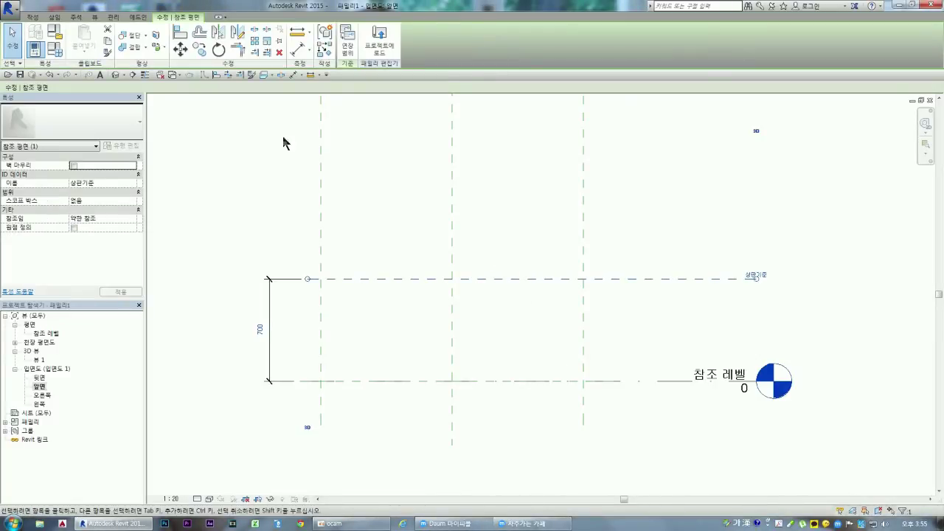
- Label the 700 height dimension with a new family parameter named 높이
click(327, 287)
click(360, 279)
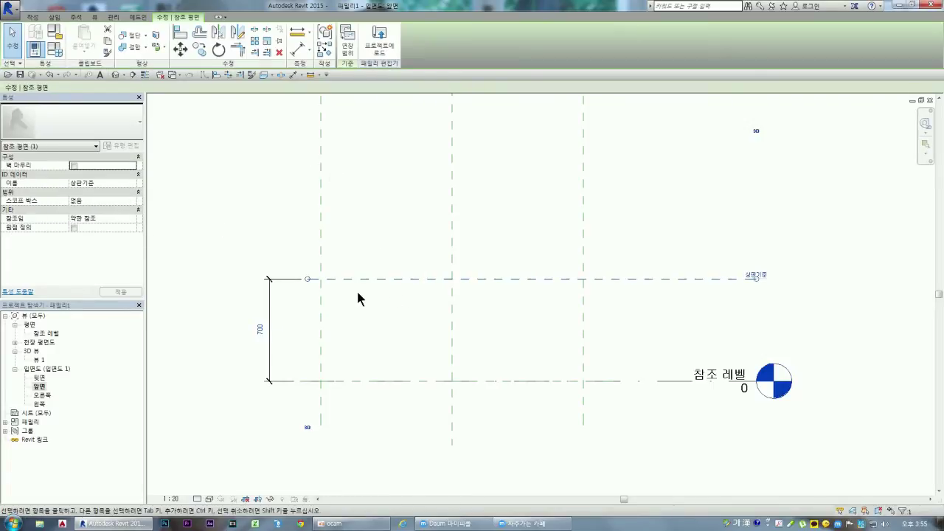
click(369, 334)
click(270, 281)
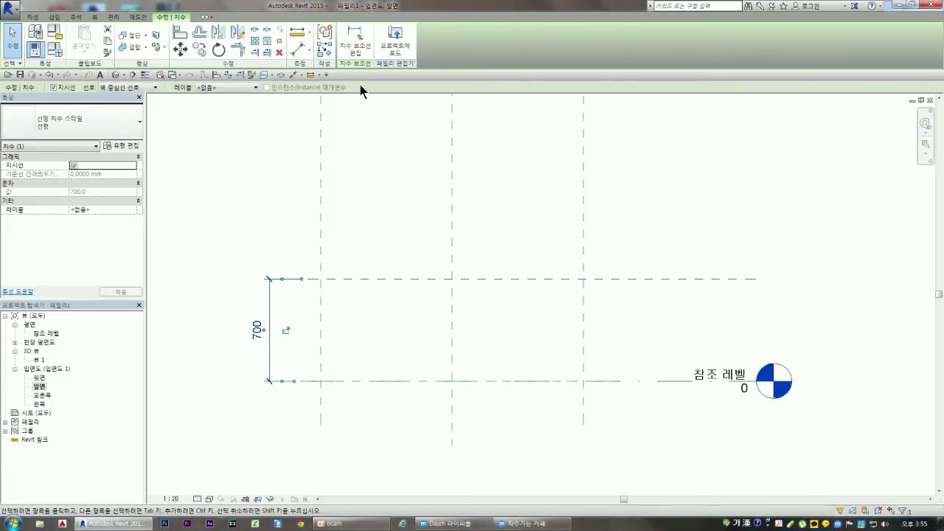
click(255, 87)
click(238, 102)
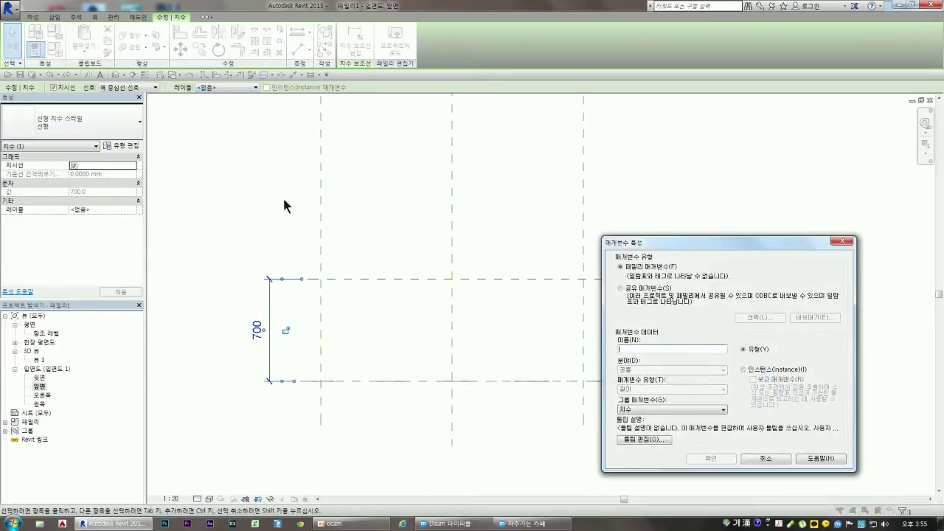
text(높)
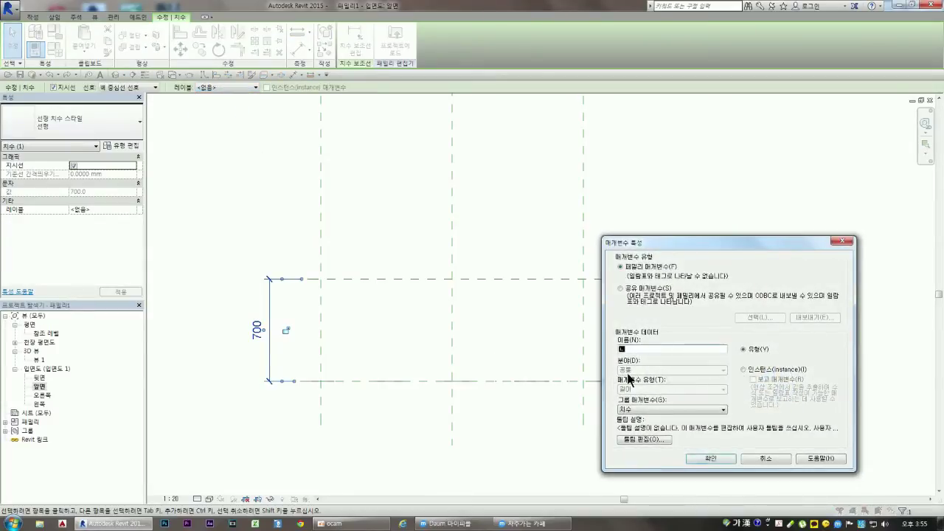
text(이)
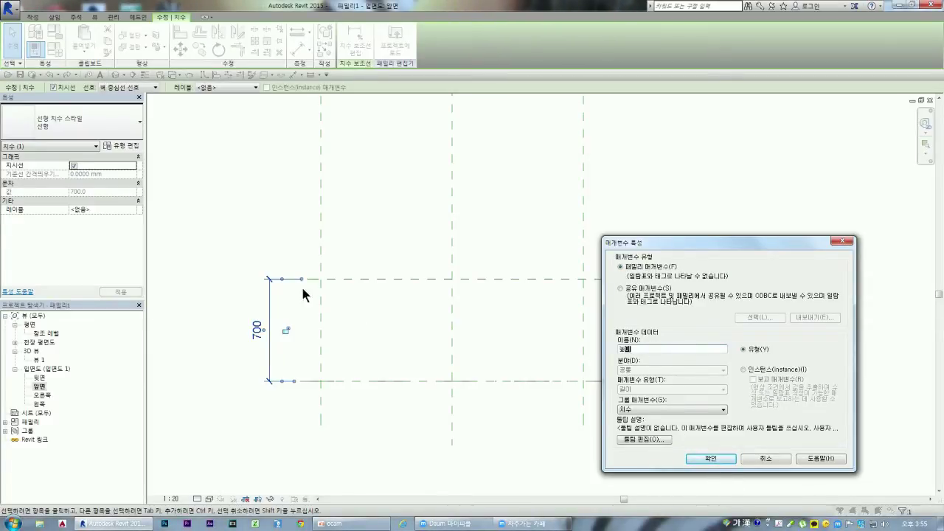
click(715, 458)
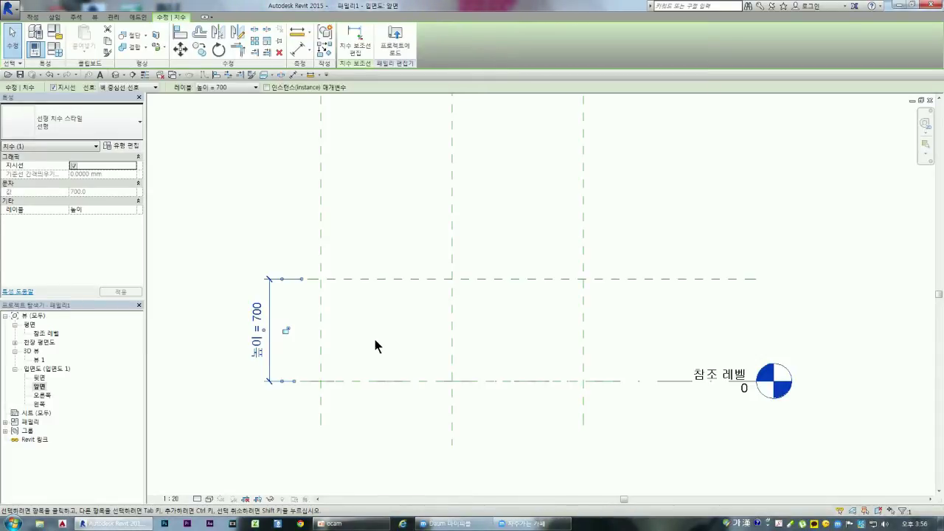
- Open the 참조 레벨 floor plan and clear the dimension selection
click(44, 335)
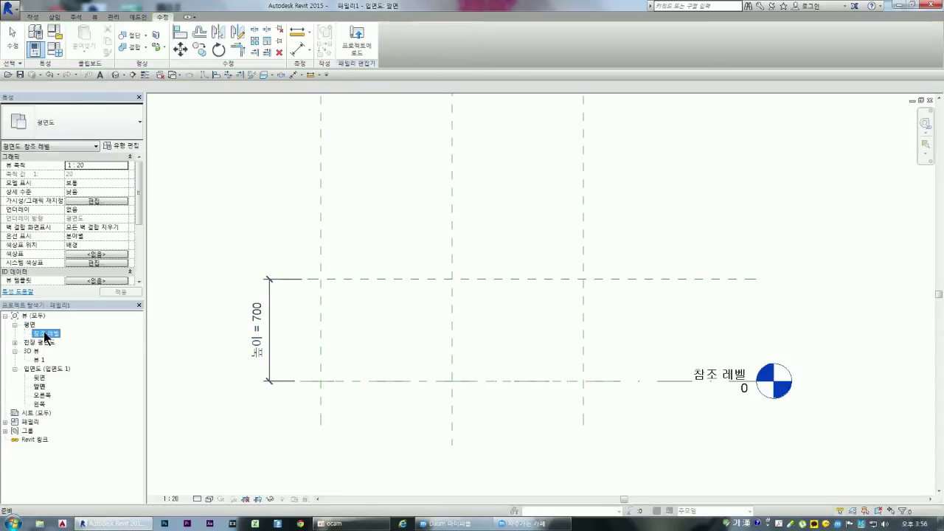
double_click(46, 335)
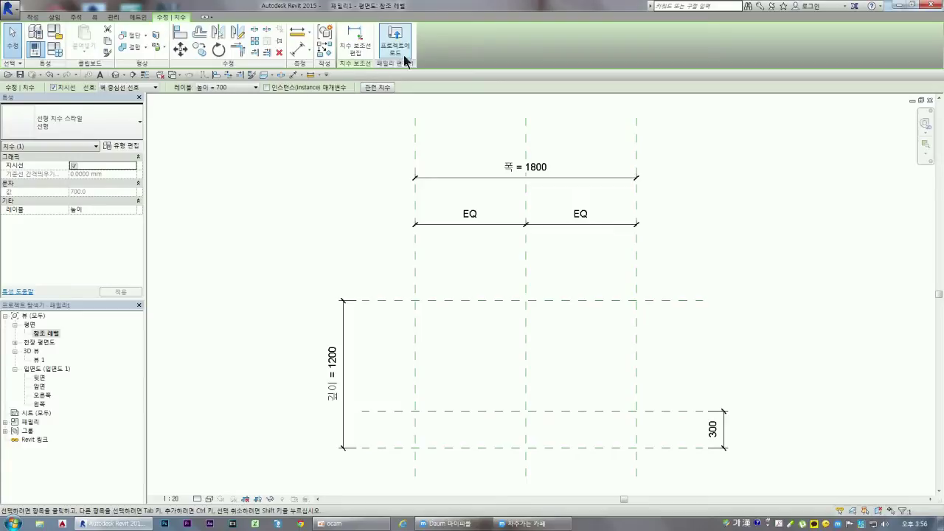
click(284, 127)
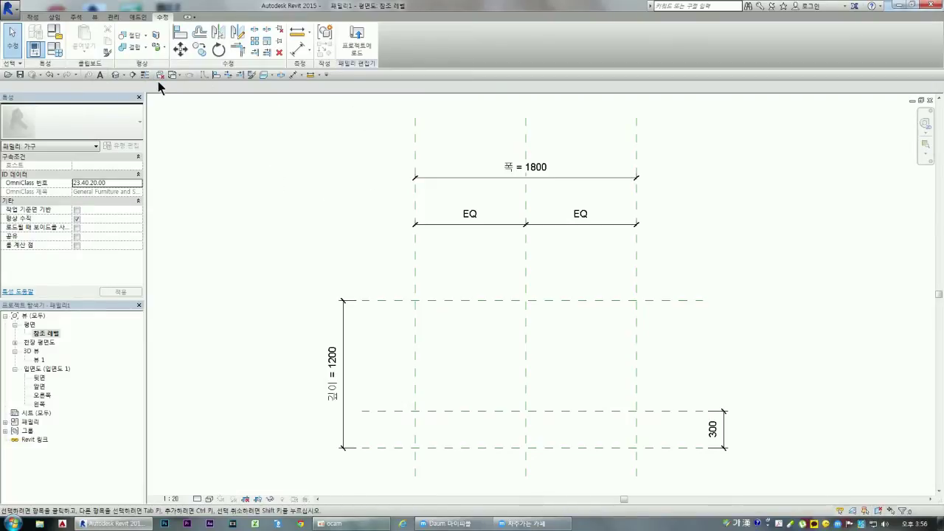
- Start a solid extrusion sketch with the Rectangle draw tool
click(35, 18)
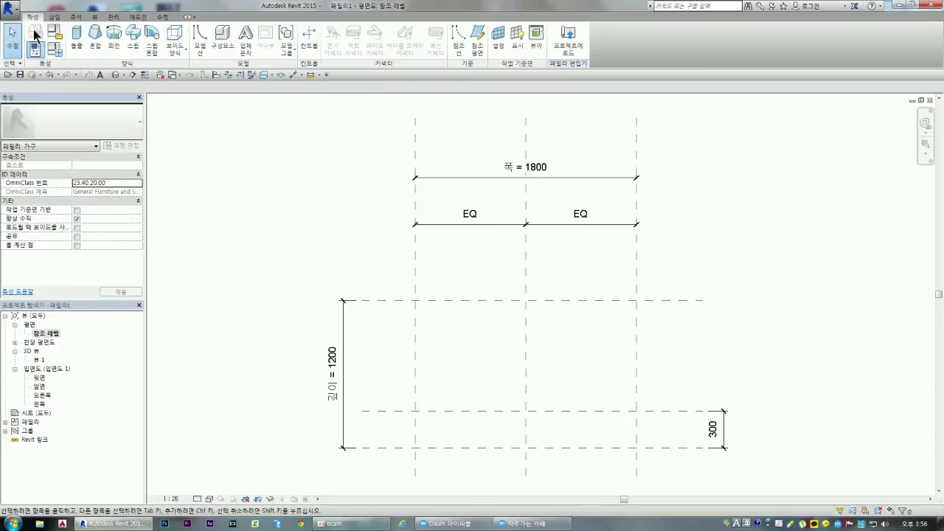
click(77, 47)
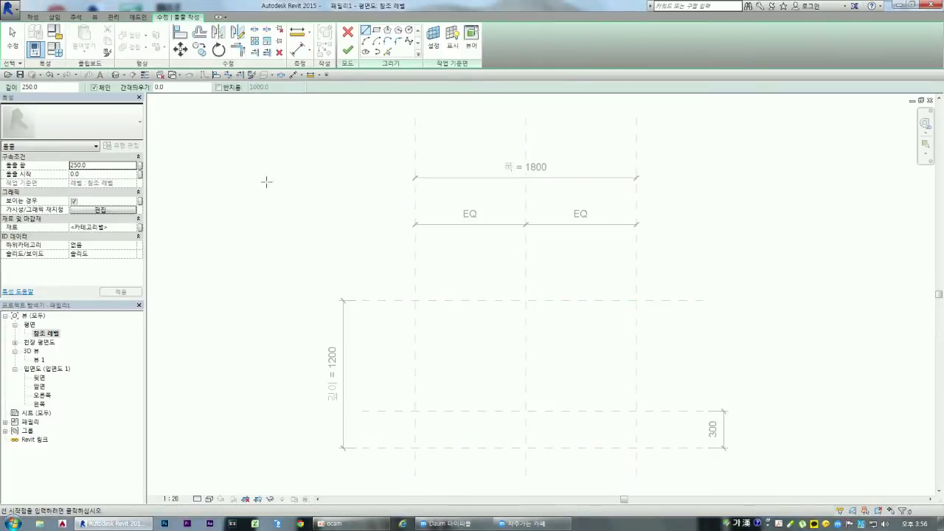
click(376, 31)
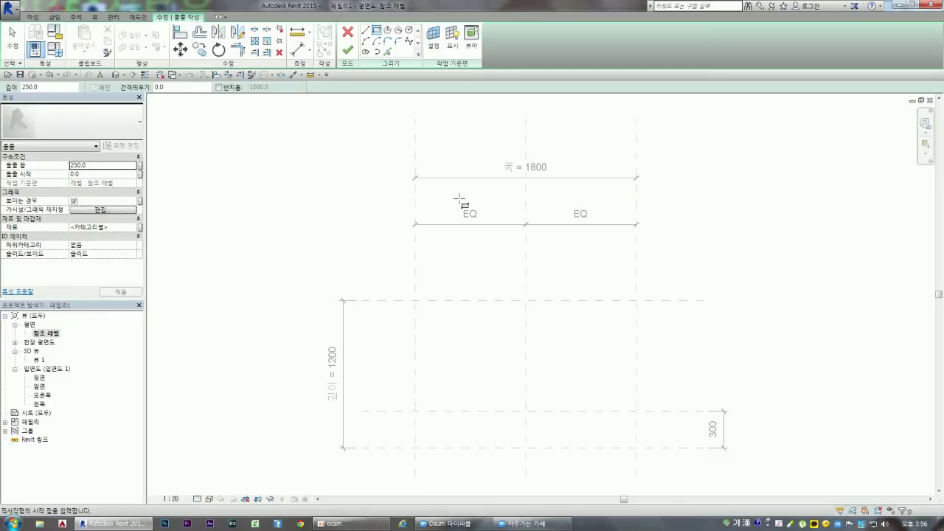
click(152, 87)
text(ㄱ)
key(Return)
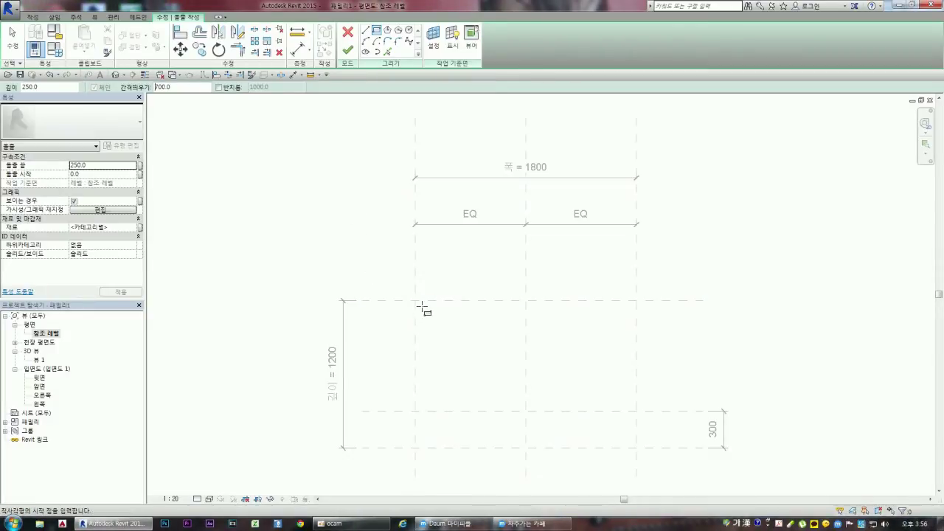
click(424, 307)
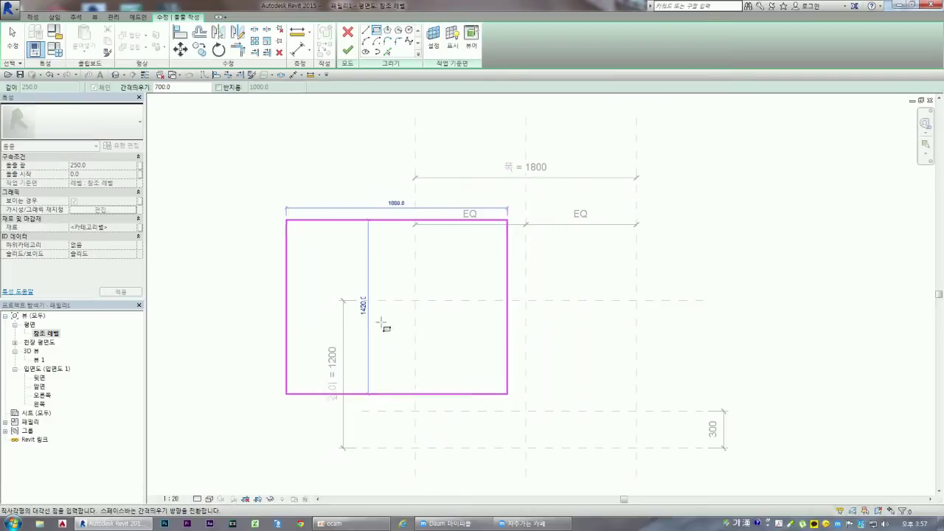
key(Escape)
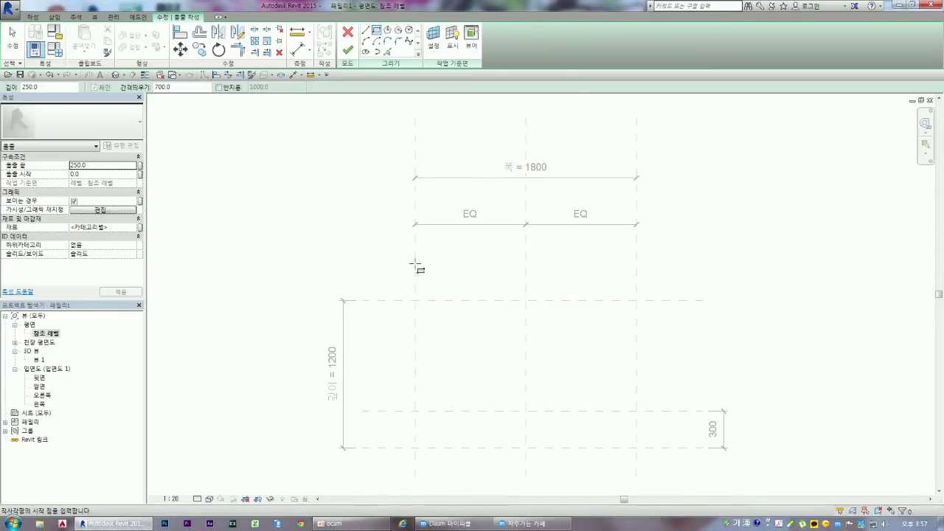
- Set offset 0 and extrusion depth 700, then place the first panel corner
drag(182, 88, 153, 88)
text(0)
text(7)
key(Return)
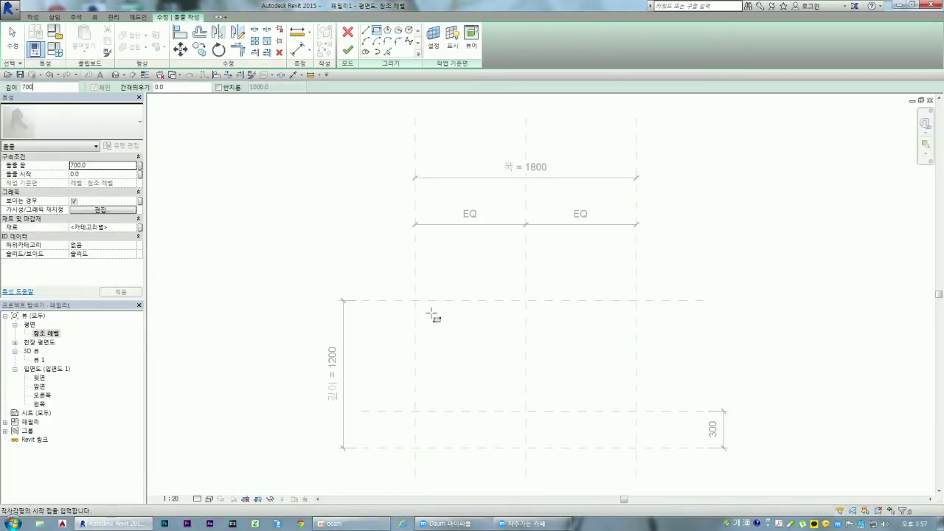
click(424, 307)
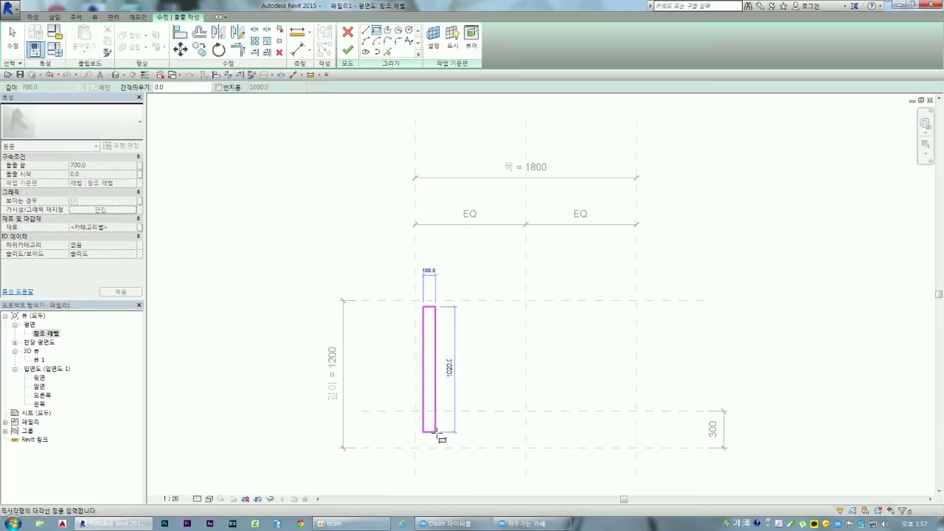
- Complete the left panel rectangle and draw the right panel rectangle at the opposite end
click(436, 436)
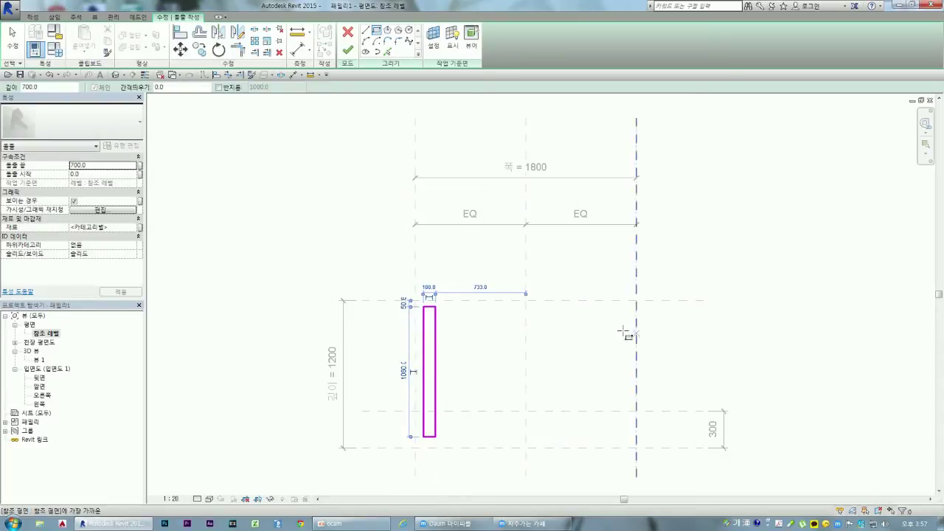
click(606, 310)
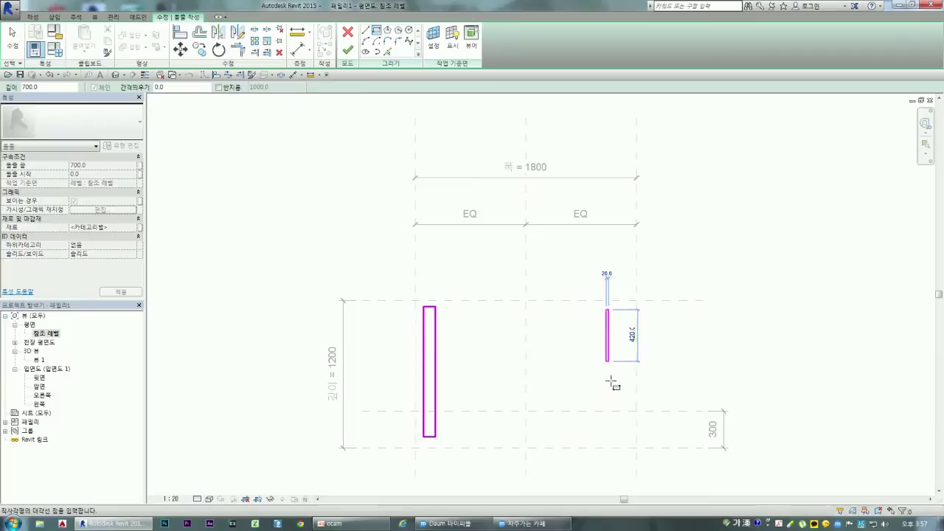
click(620, 436)
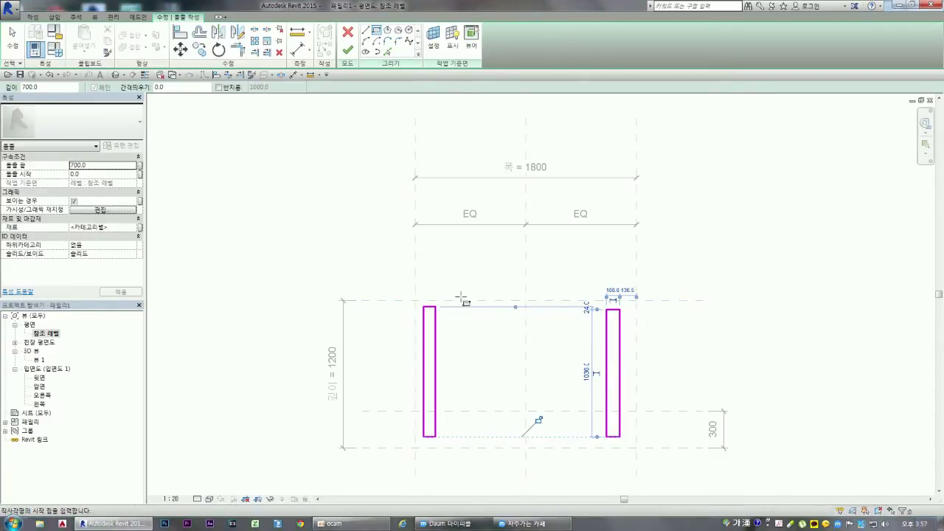
key(Escape)
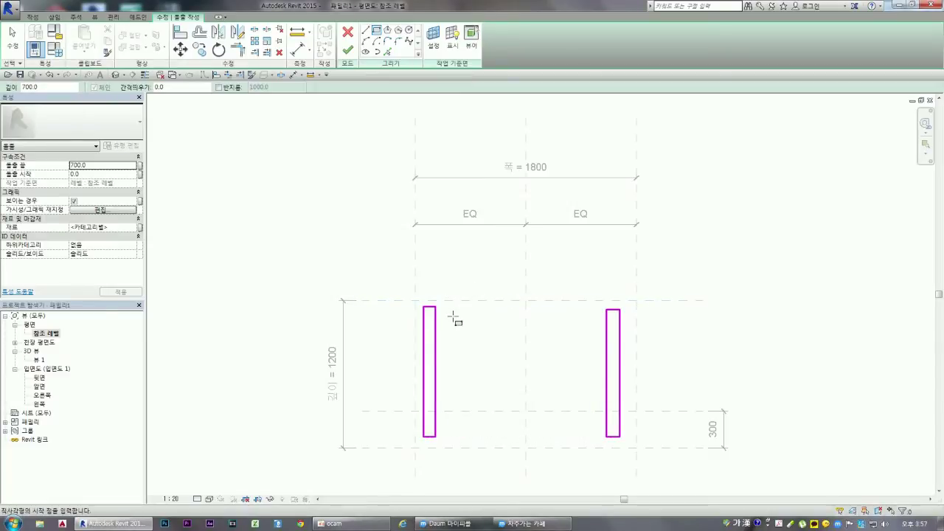
key(Escape)
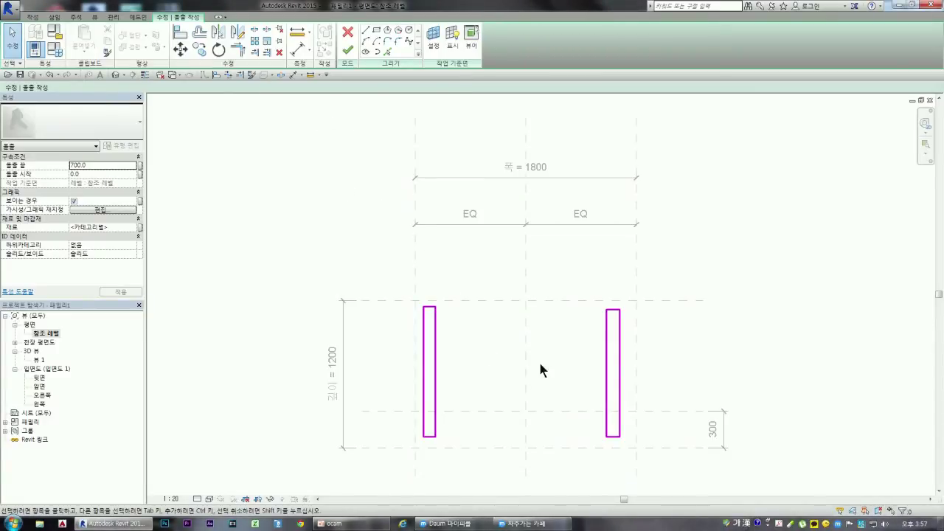
- Add aligned width dimensions across both side panels, reading 100 left and 108 right
click(300, 50)
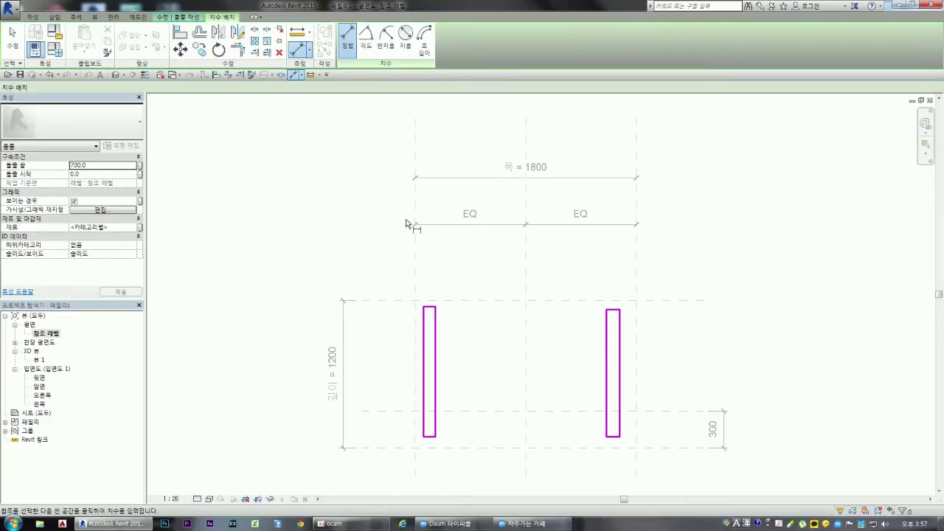
click(438, 332)
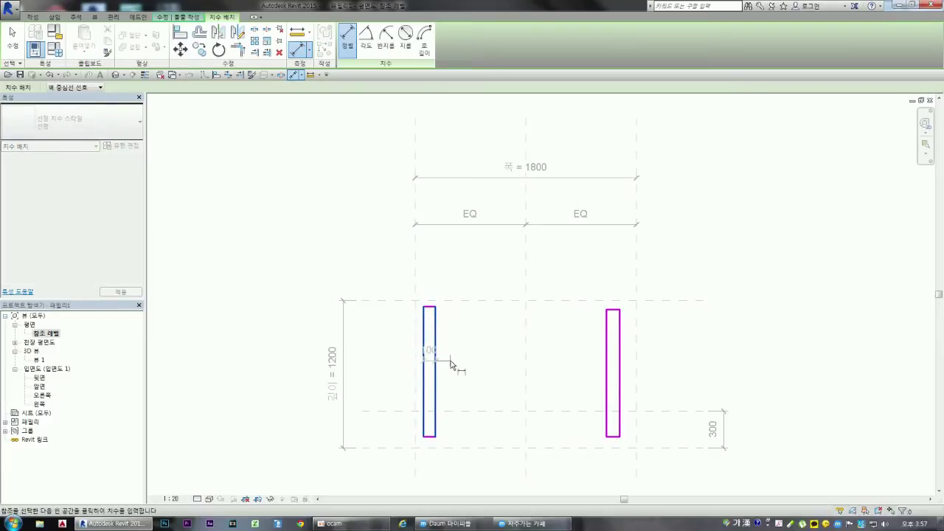
click(447, 365)
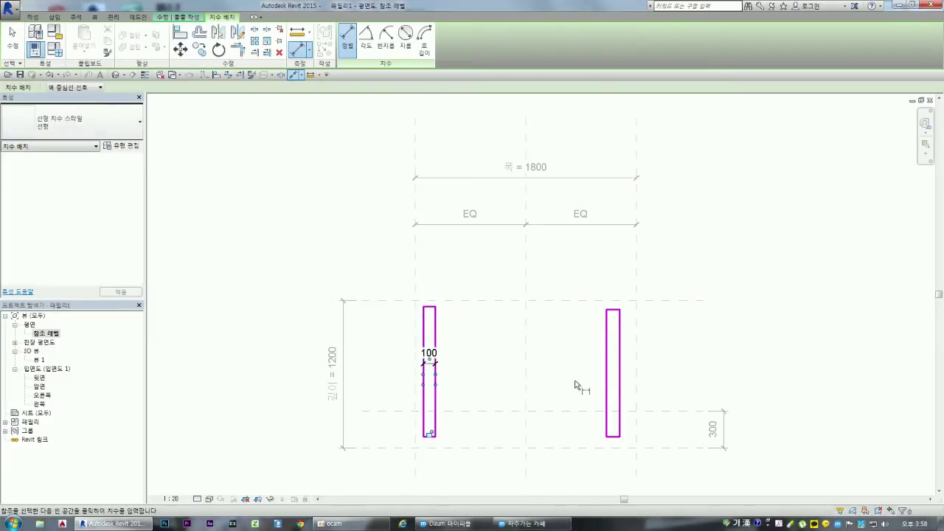
click(622, 377)
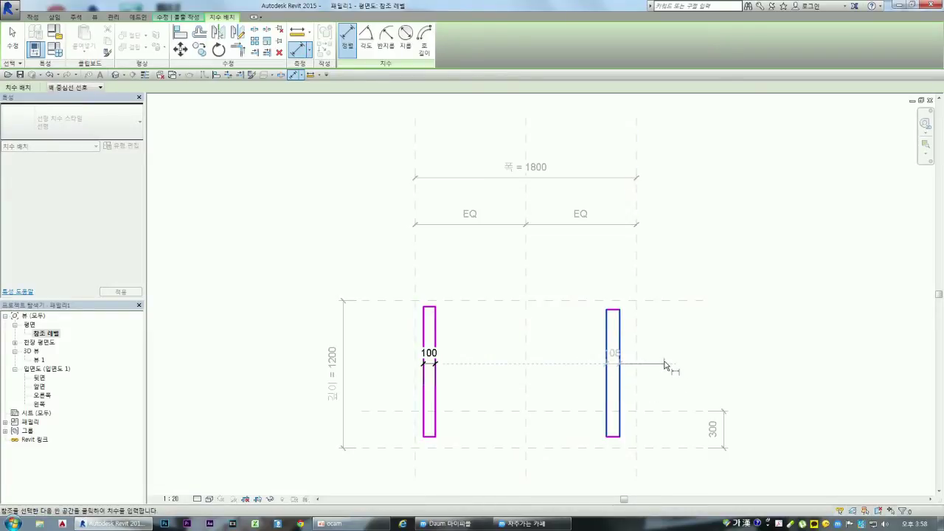
click(664, 365)
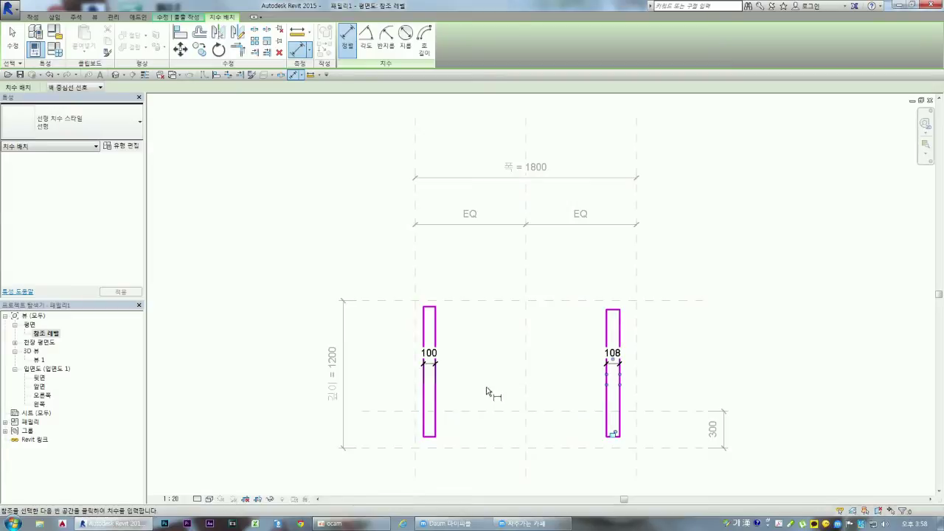
key(Escape)
key(Escape)
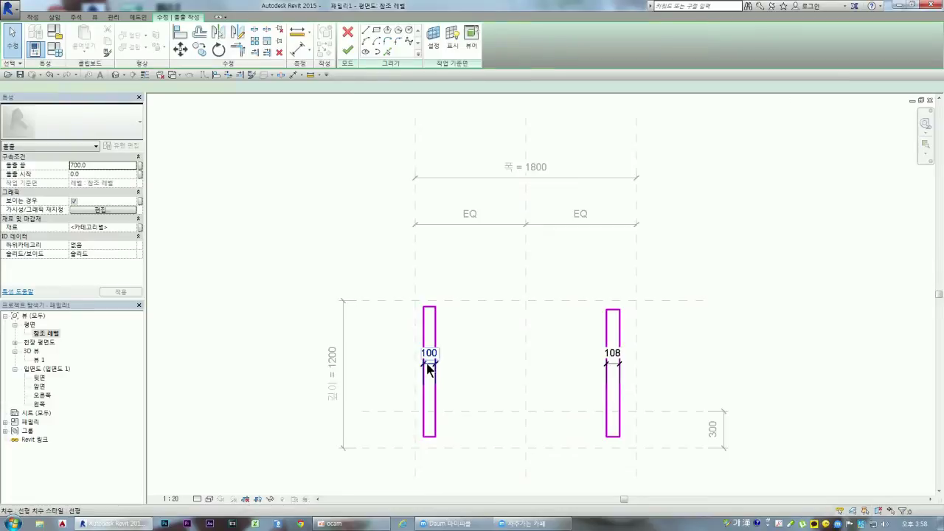
- Label the left panel's 100 width dimension with a new parameter named 하판두께
click(429, 369)
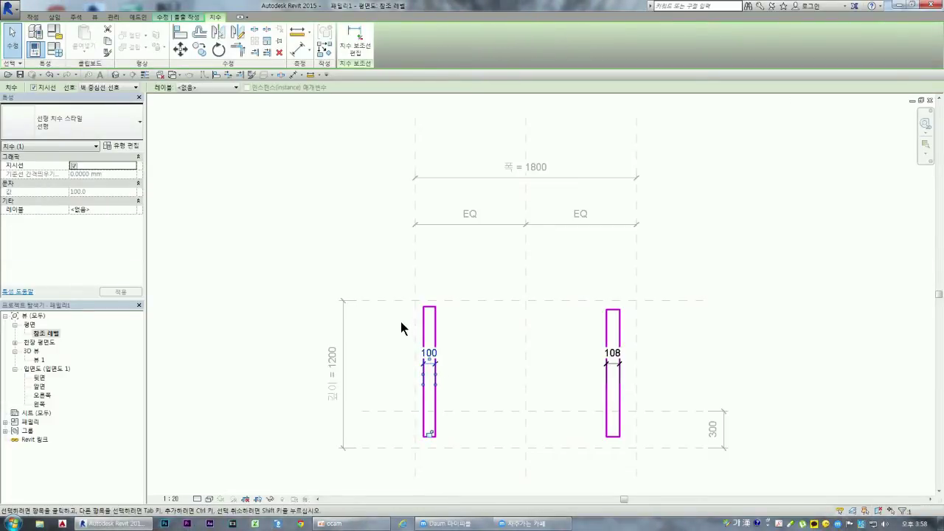
click(198, 88)
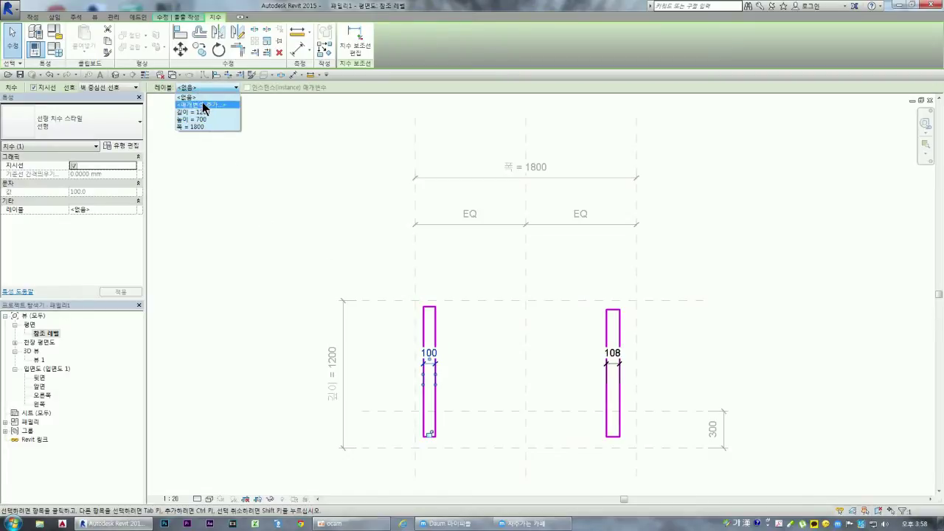
click(201, 104)
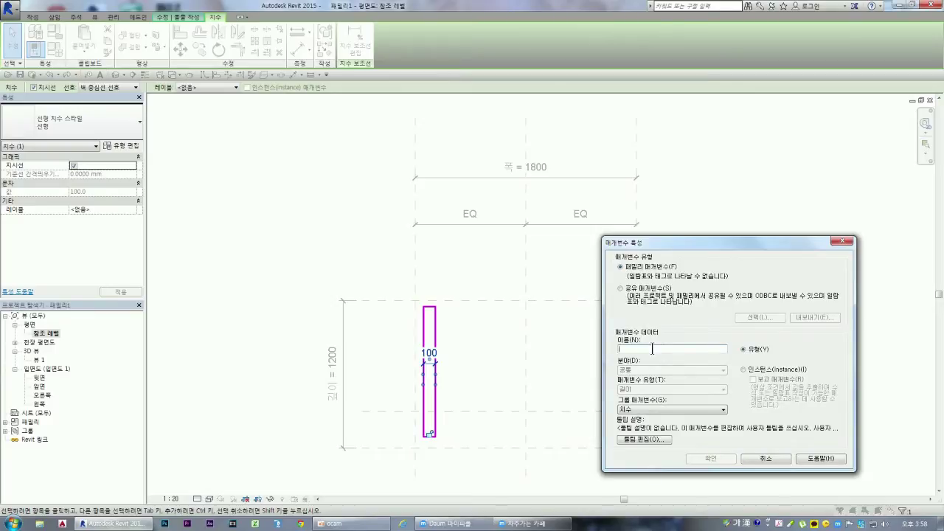
text(ㄷ)
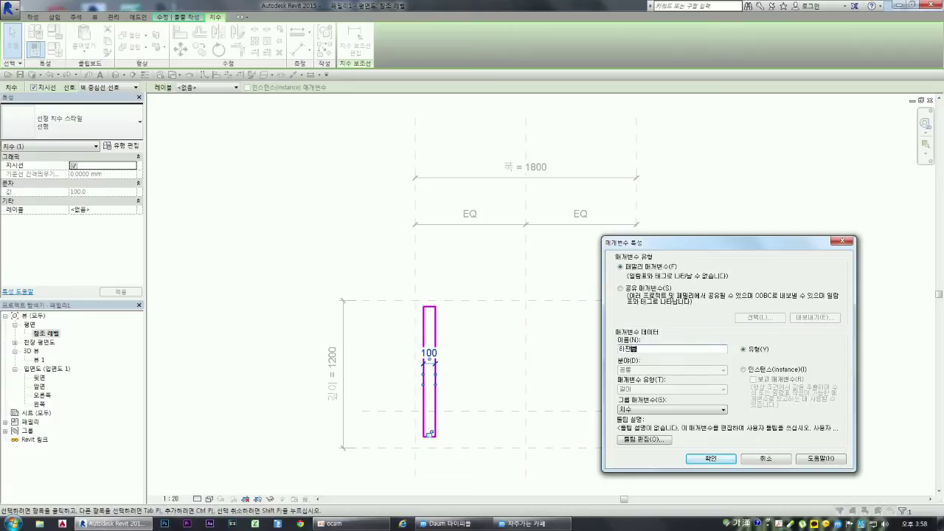
text(ㅜ)
text(ㄲ)
click(717, 457)
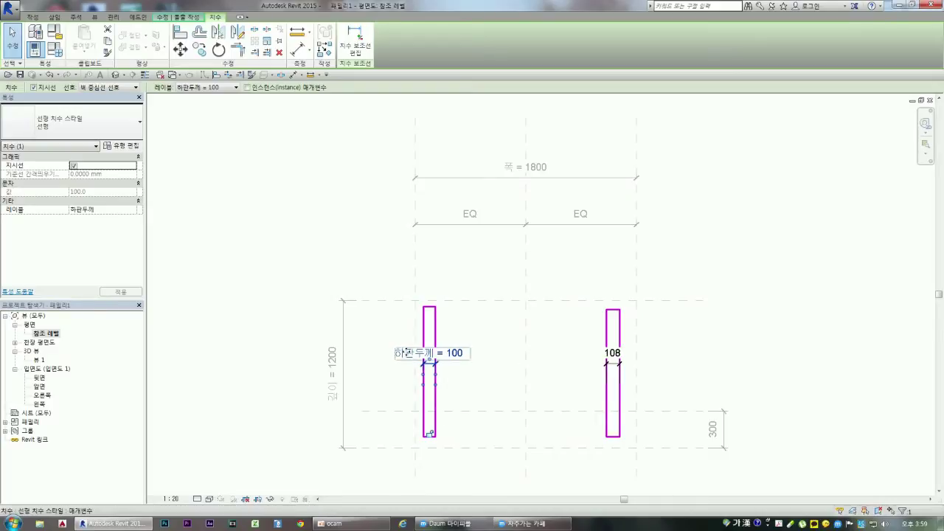
click(619, 360)
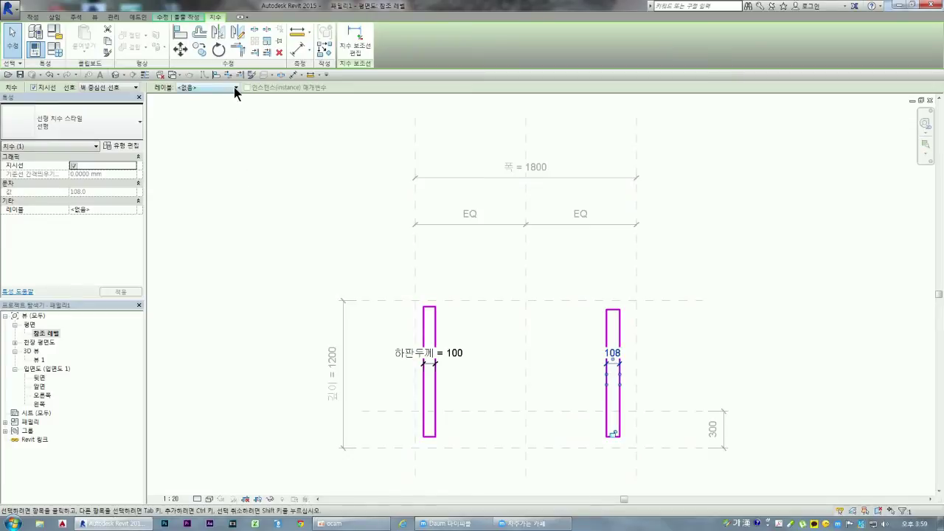
- Assign the 하판두께 label to the right panel's 108 dimension so it becomes 100
click(235, 87)
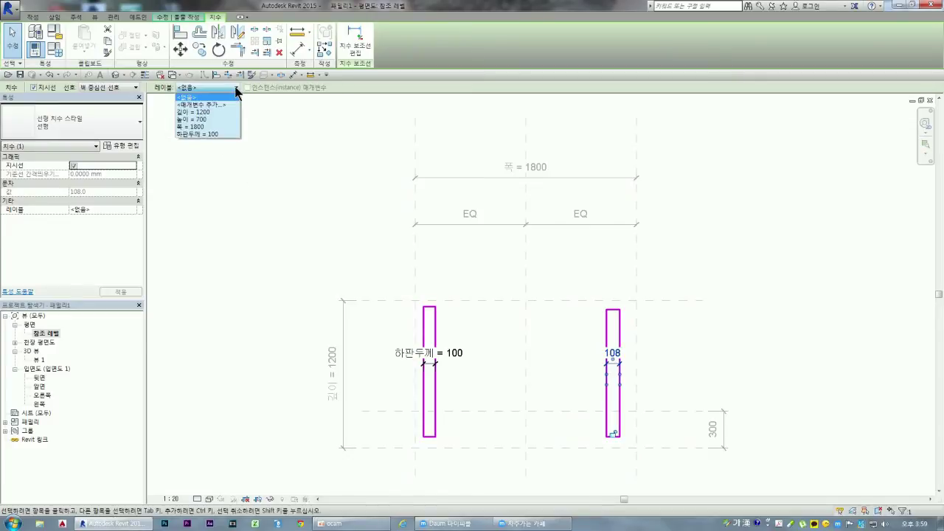
click(192, 134)
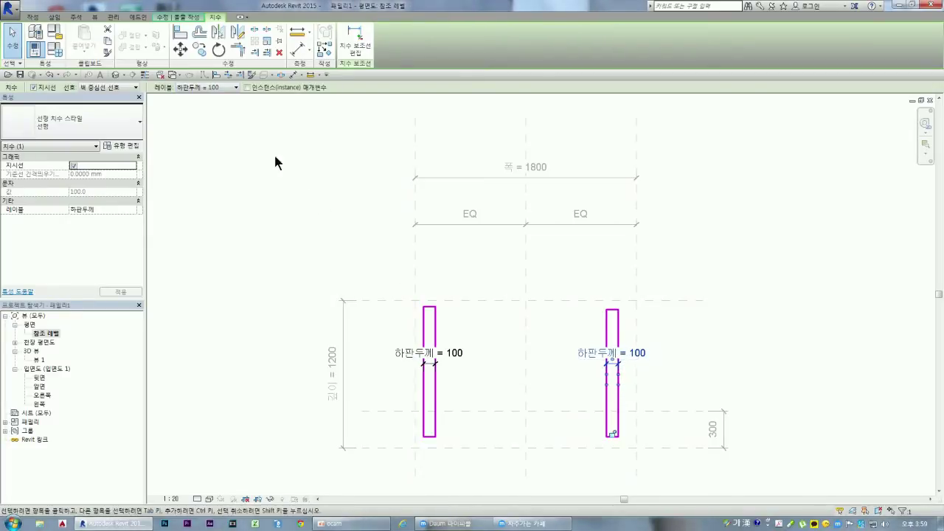
click(234, 87)
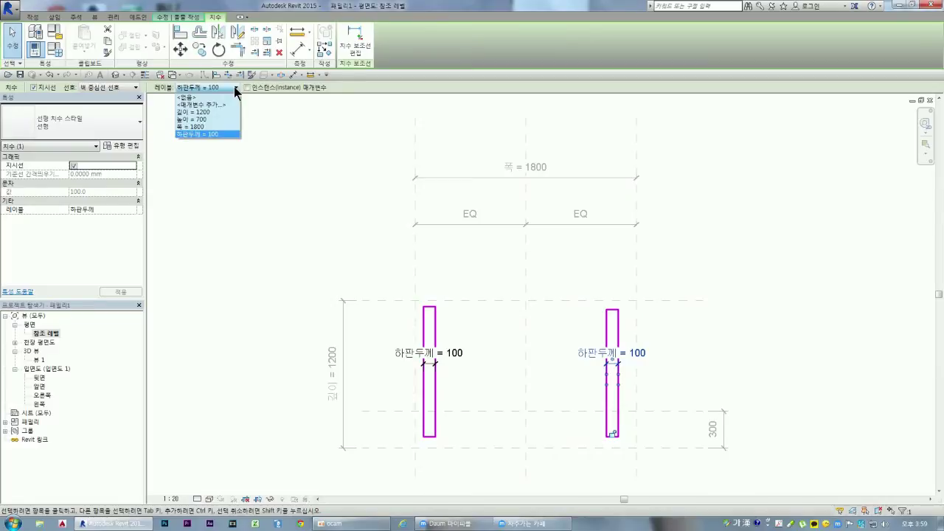
click(637, 390)
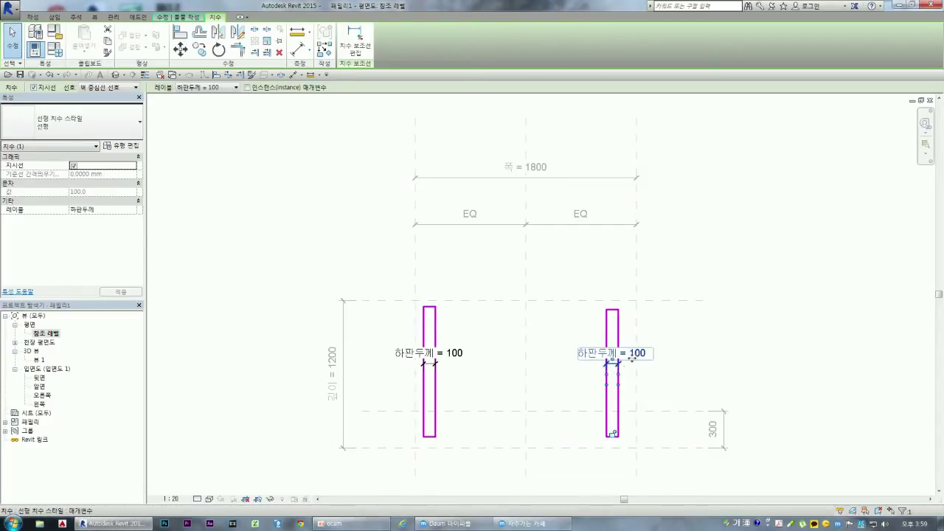
drag(611, 362, 611, 369)
key(Escape)
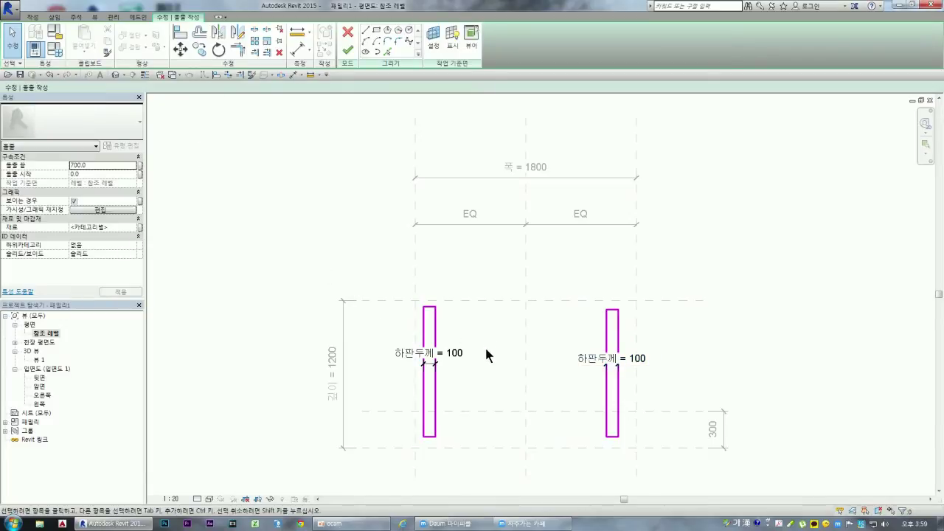
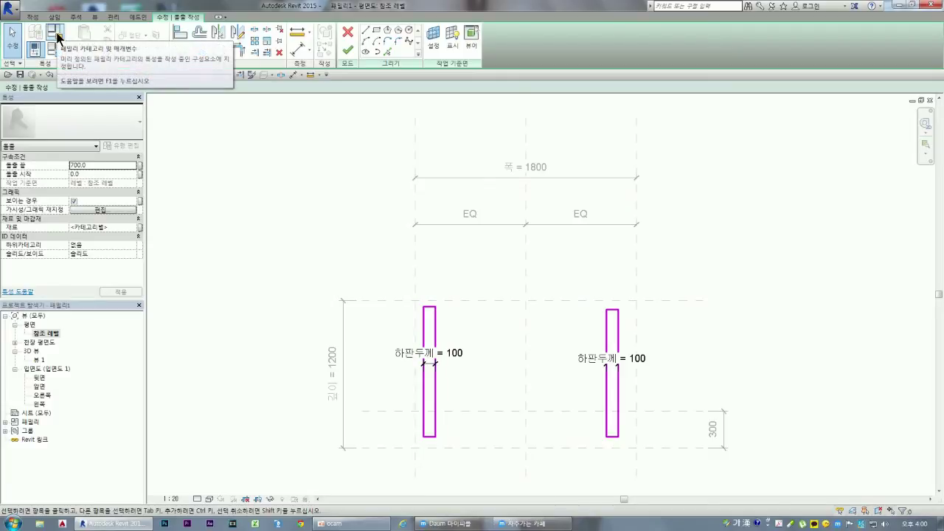
- Review the Family Types parameter list and the side panel sketch outlines
click(39, 51)
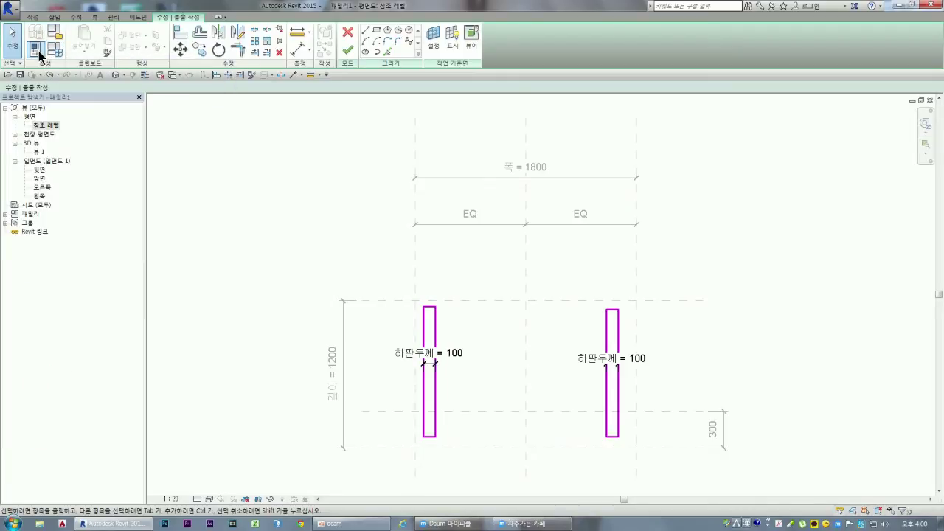
click(38, 51)
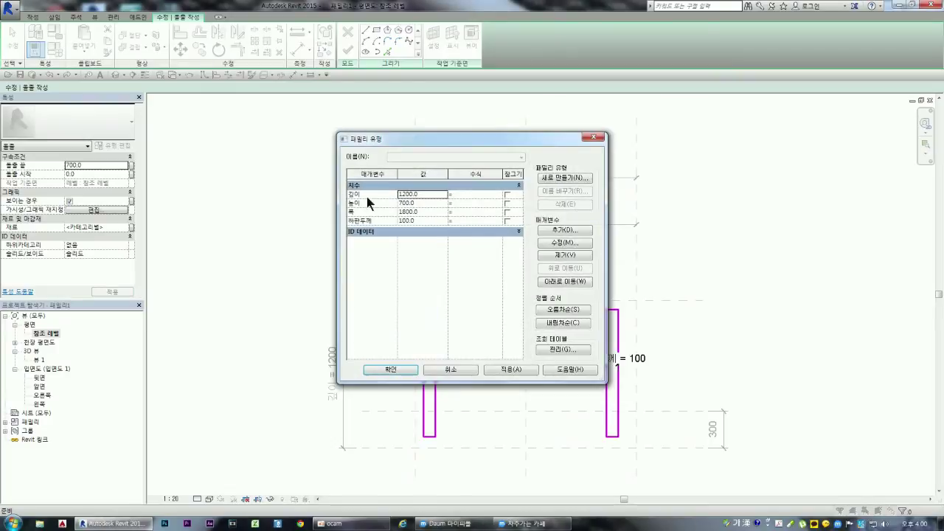
drag(412, 138, 546, 148)
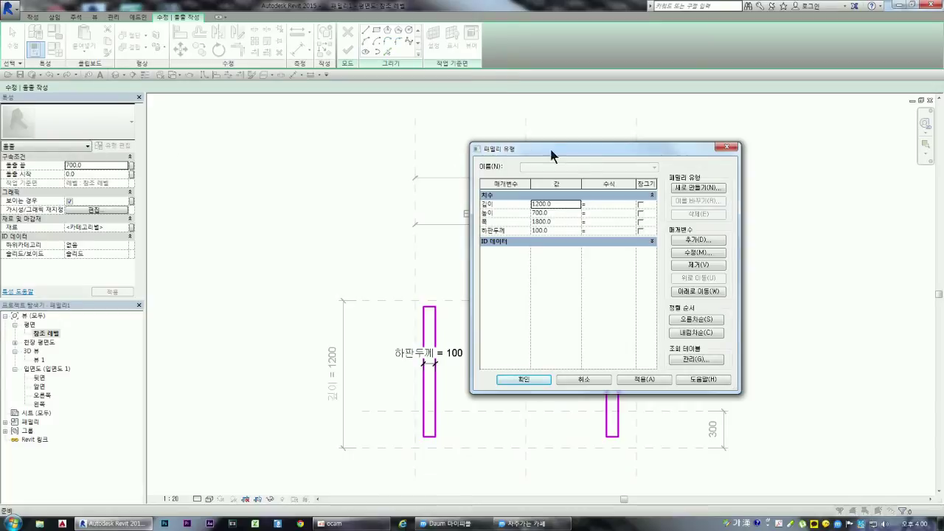
click(729, 146)
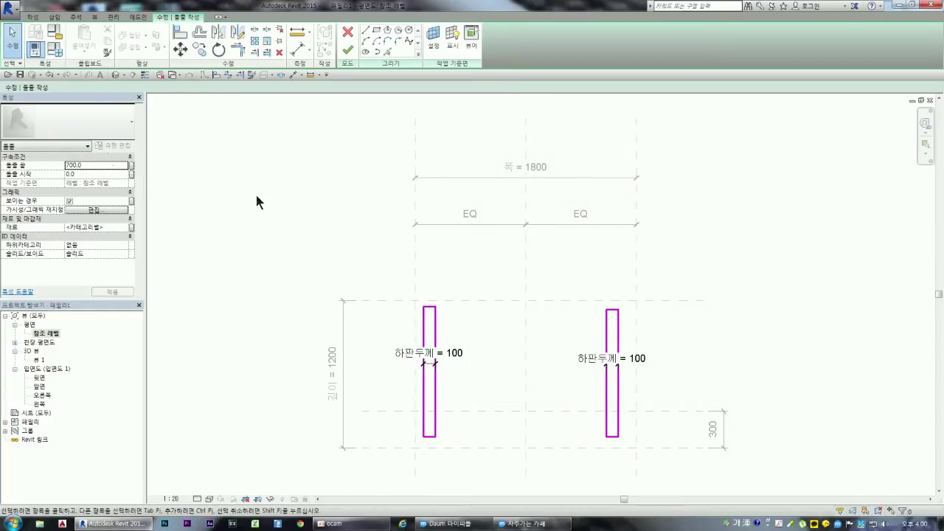
drag(672, 276, 383, 404)
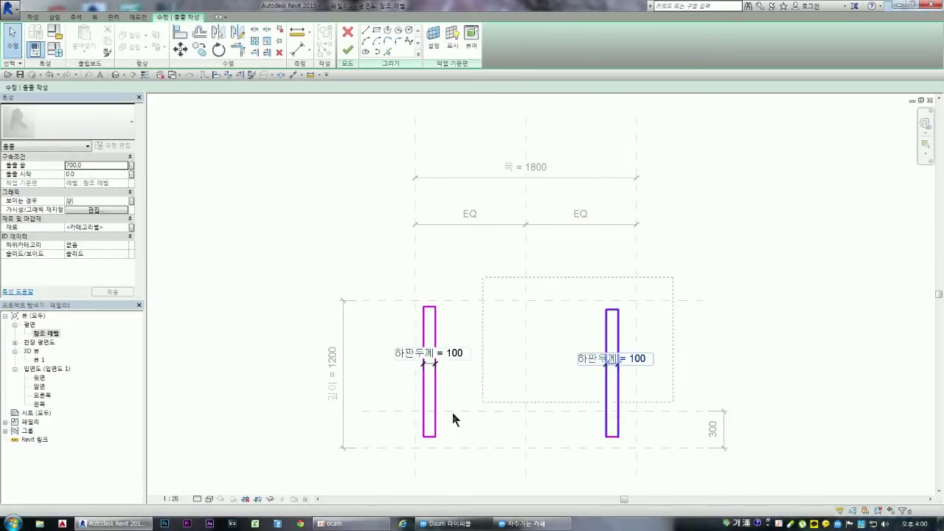
click(208, 218)
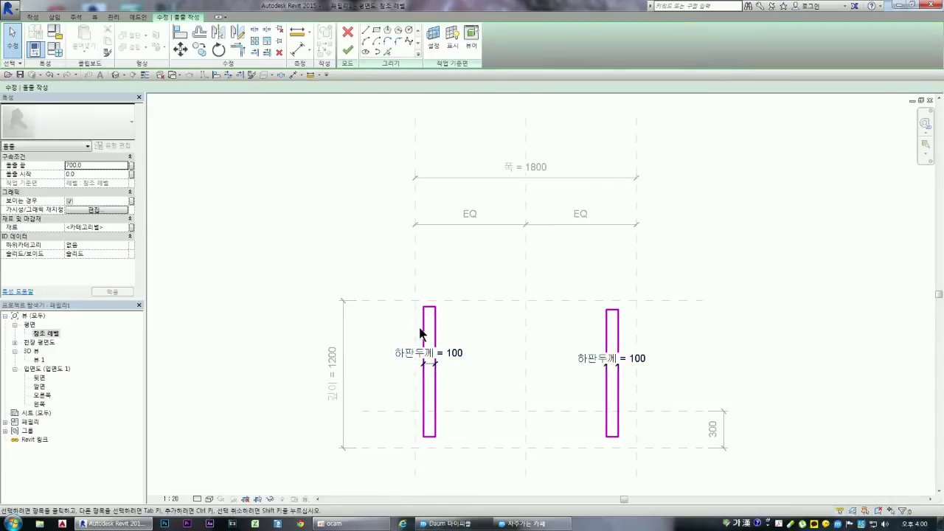
click(436, 380)
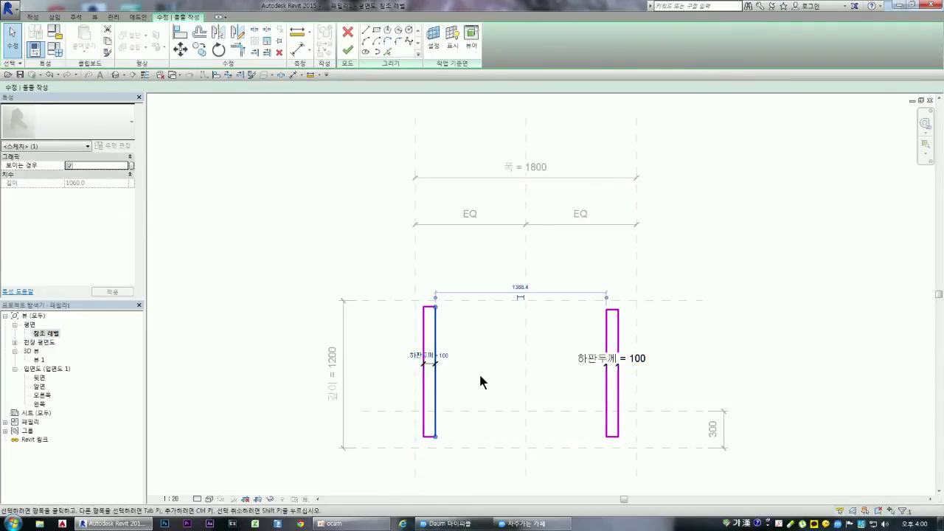
click(461, 373)
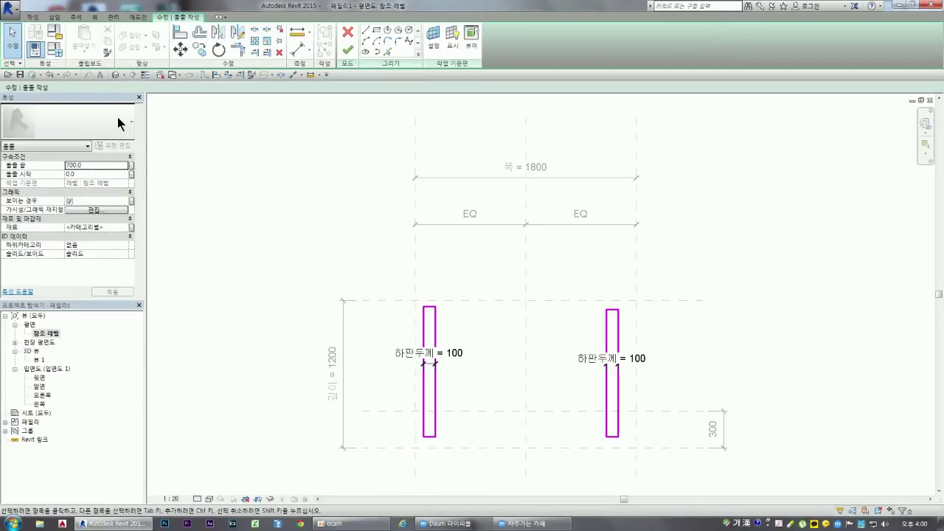
- Set 하판두께 to 70 and lock it, applying the change to both side panels
click(55, 48)
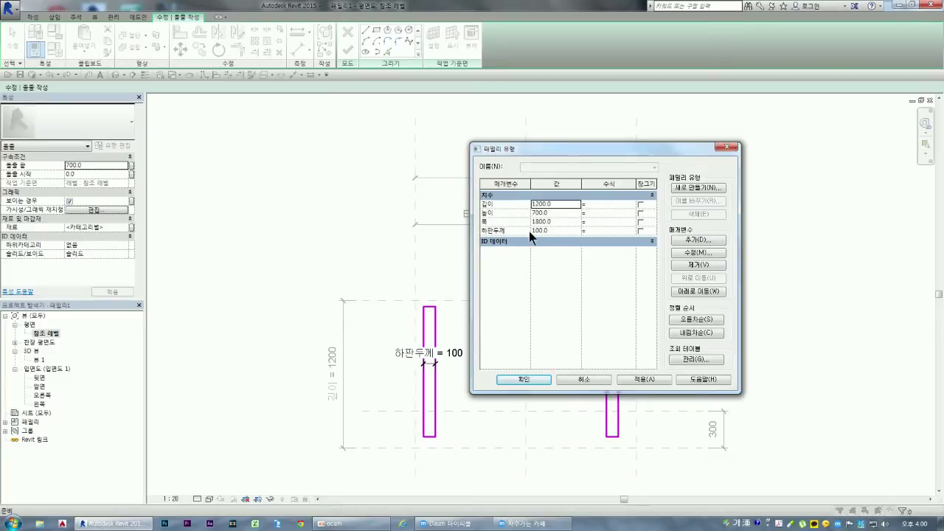
click(561, 231)
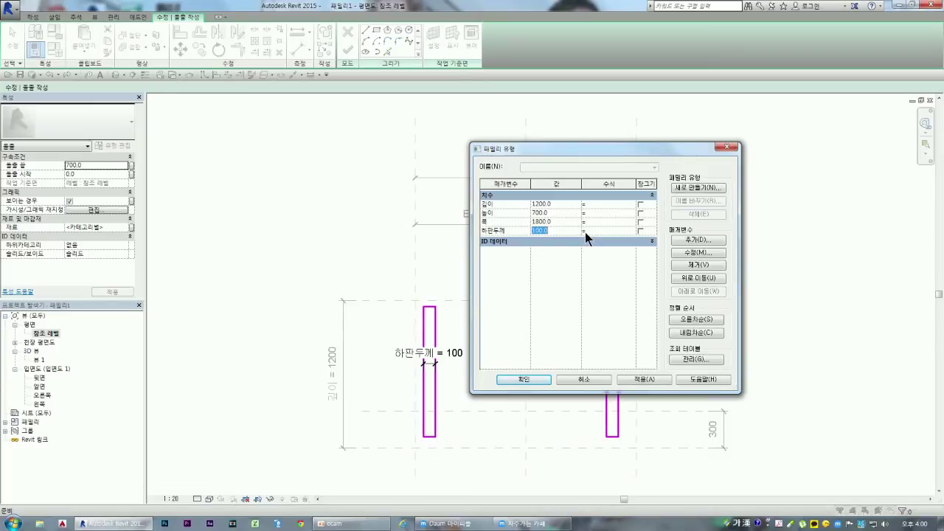
text(70)
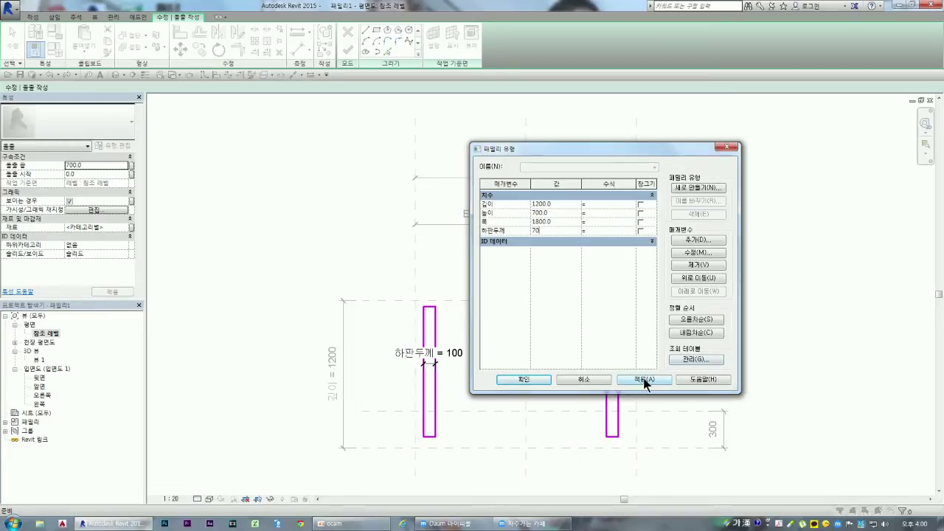
click(640, 231)
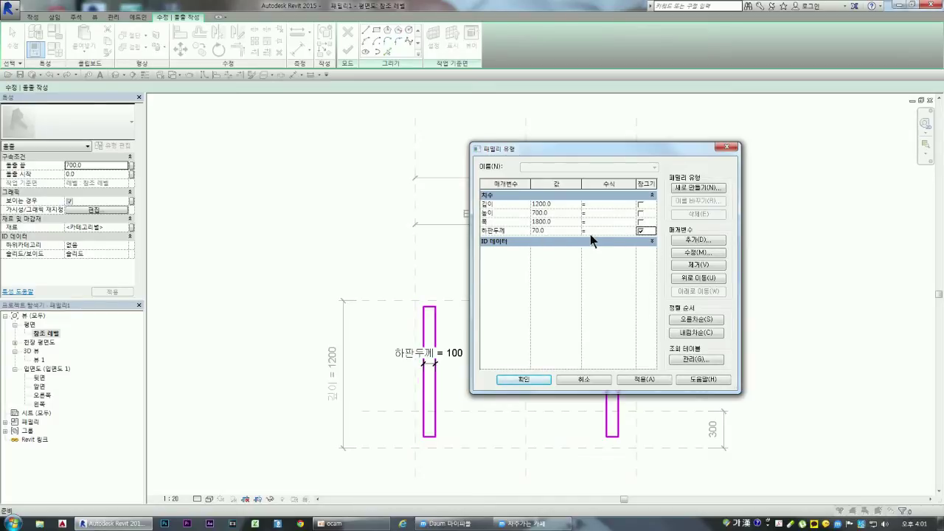
click(647, 379)
click(525, 379)
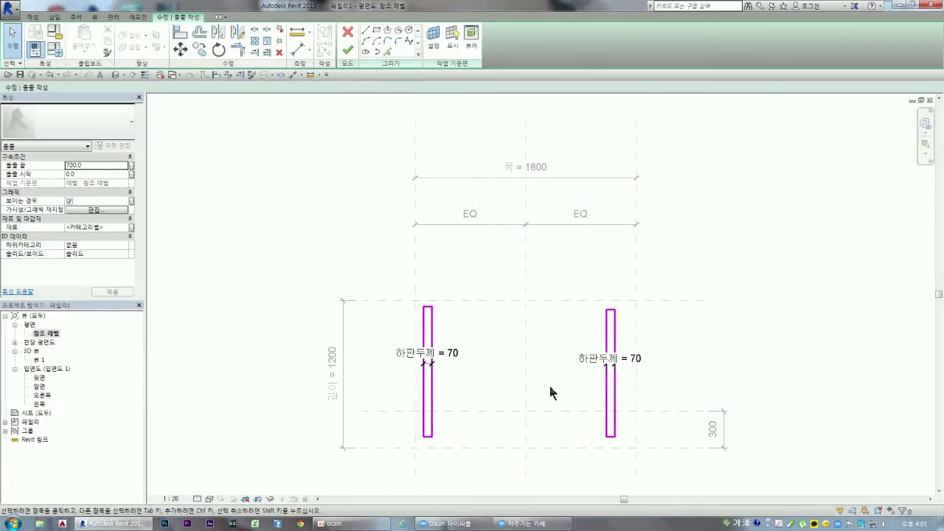
- Inspect the left and right 하판두께 dimensions on the side panels
click(428, 360)
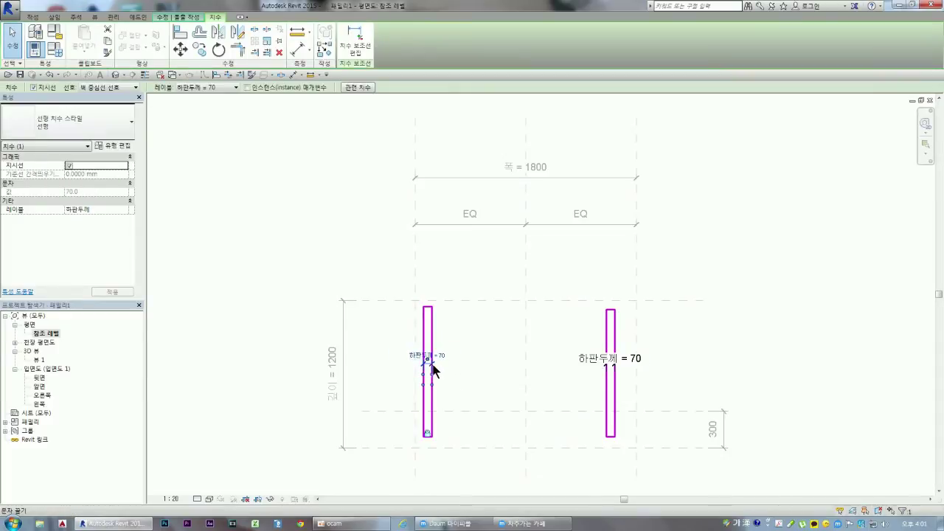
click(609, 365)
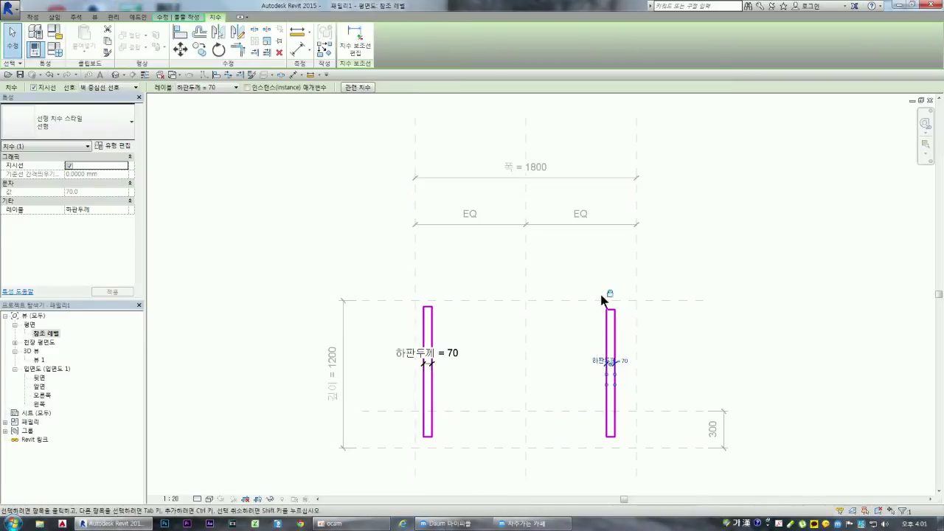
double_click(615, 385)
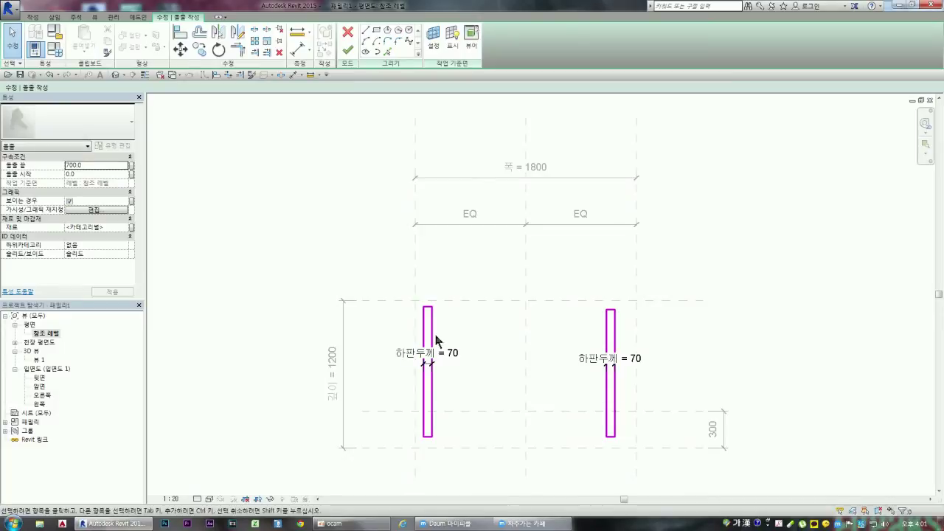
click(609, 361)
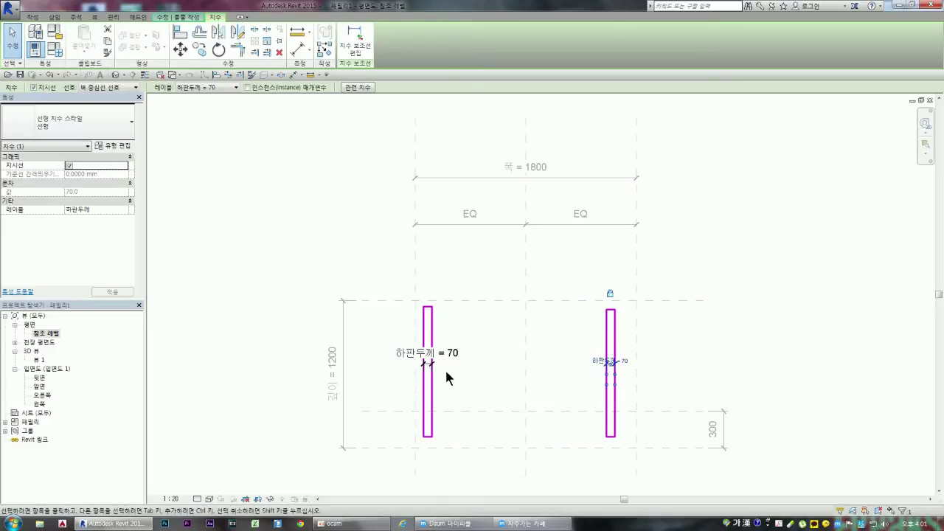
click(562, 273)
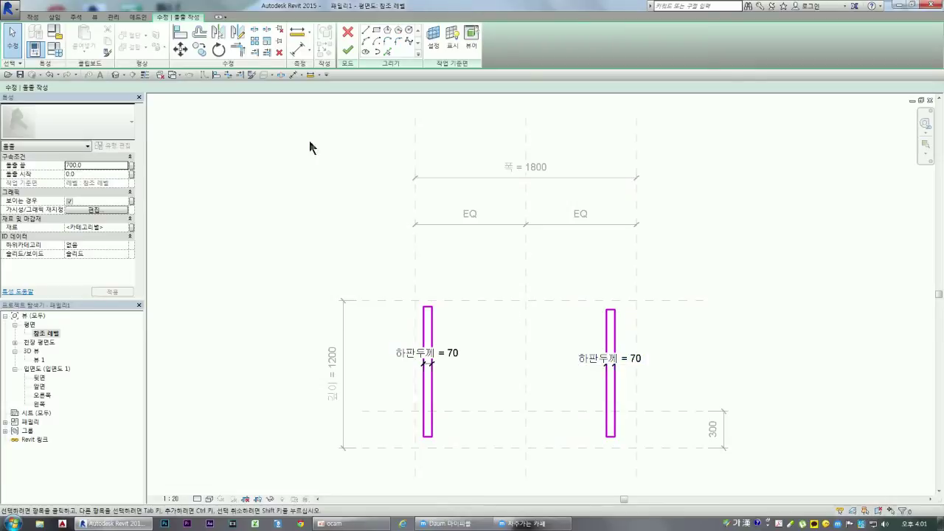
- Clear the Lock box for 하판두께 in Family Types, then recheck both dimensions
click(54, 51)
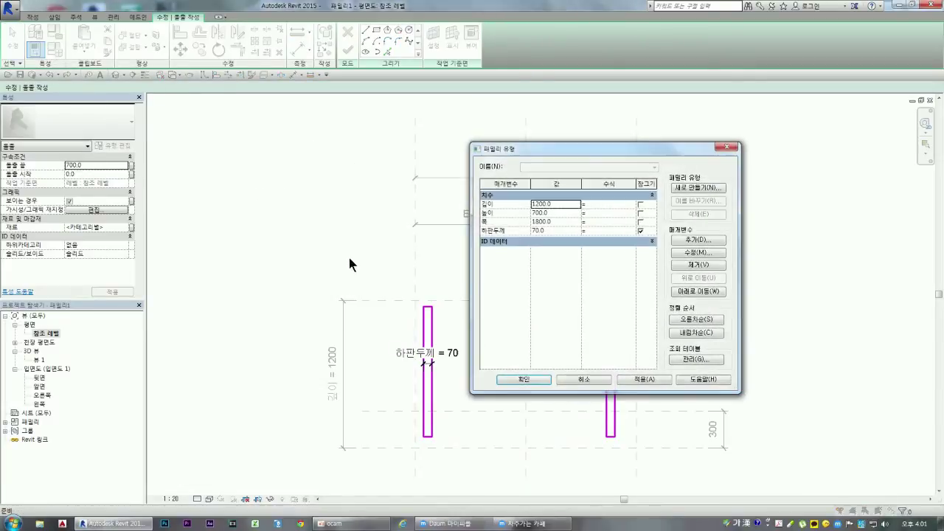
click(640, 231)
click(549, 379)
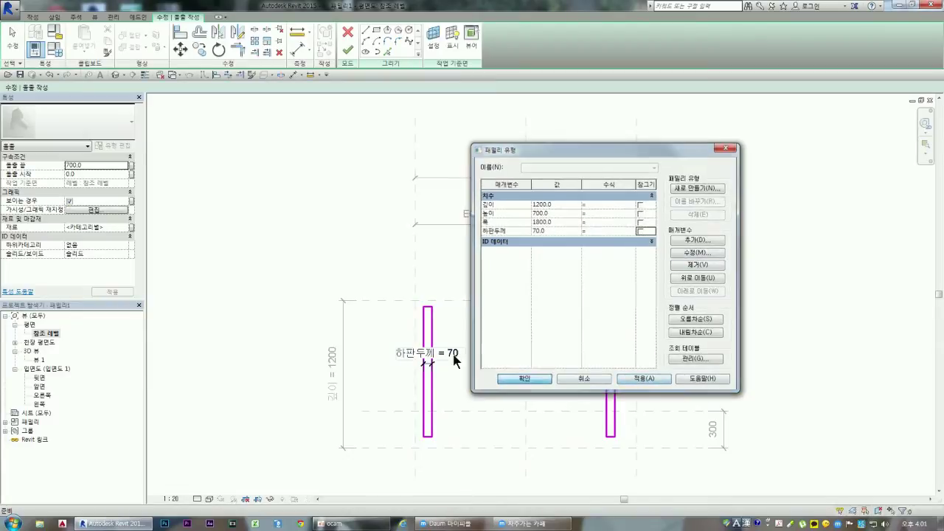
click(428, 362)
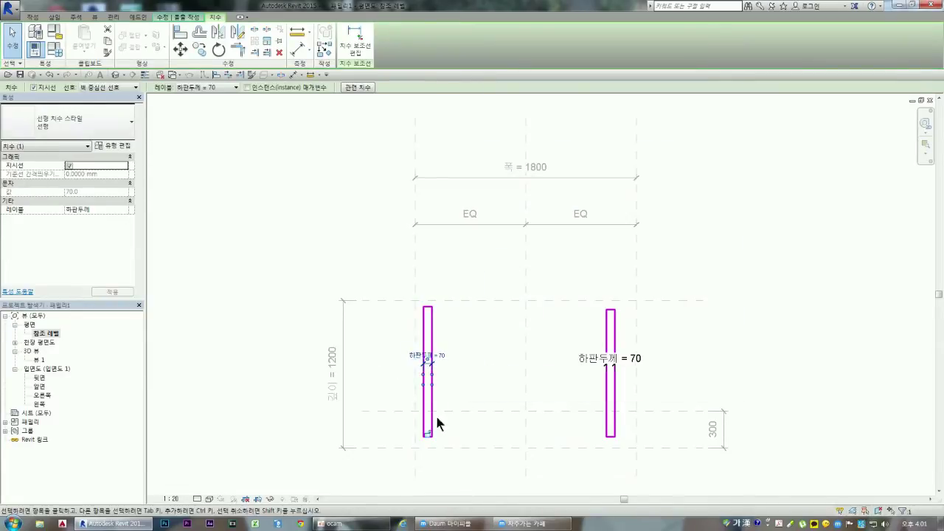
click(609, 360)
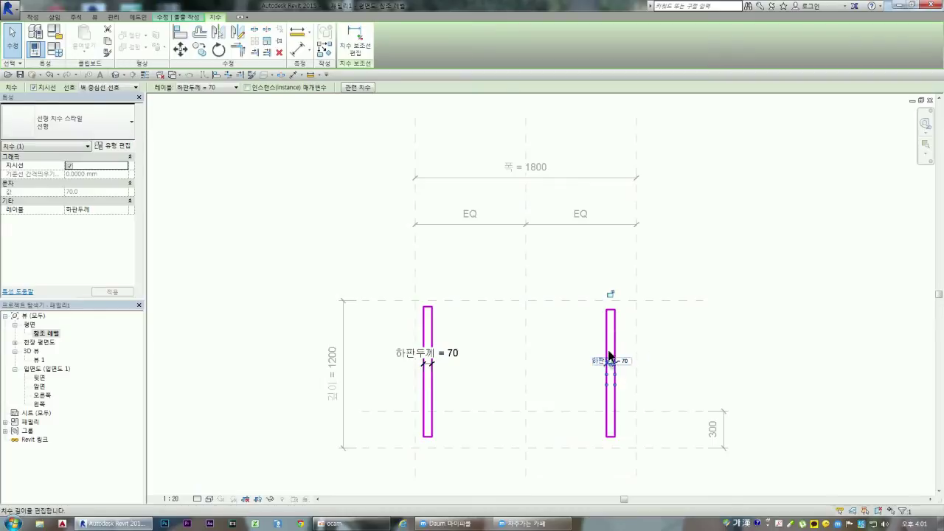
click(573, 322)
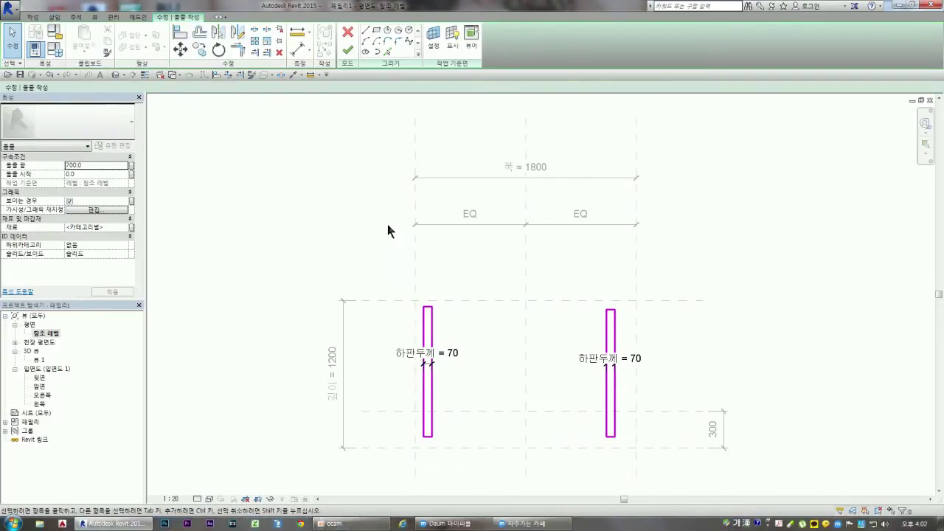
click(35, 49)
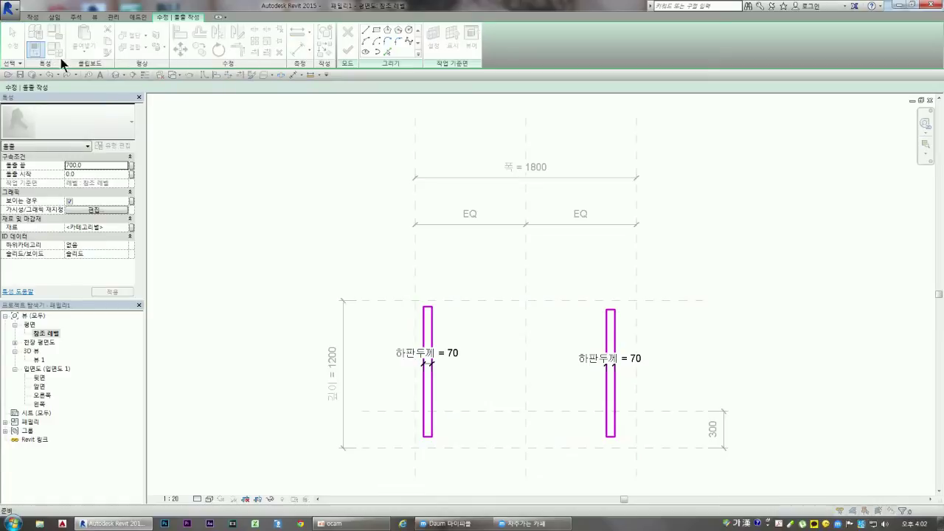
- Re-lock the 하판두께 parameter and switch to the Modify > Align tool
click(640, 230)
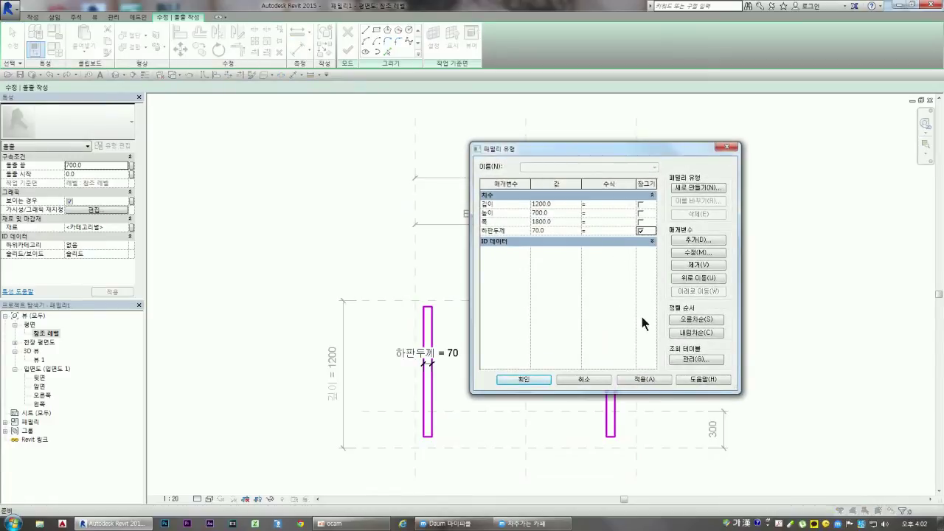
click(544, 382)
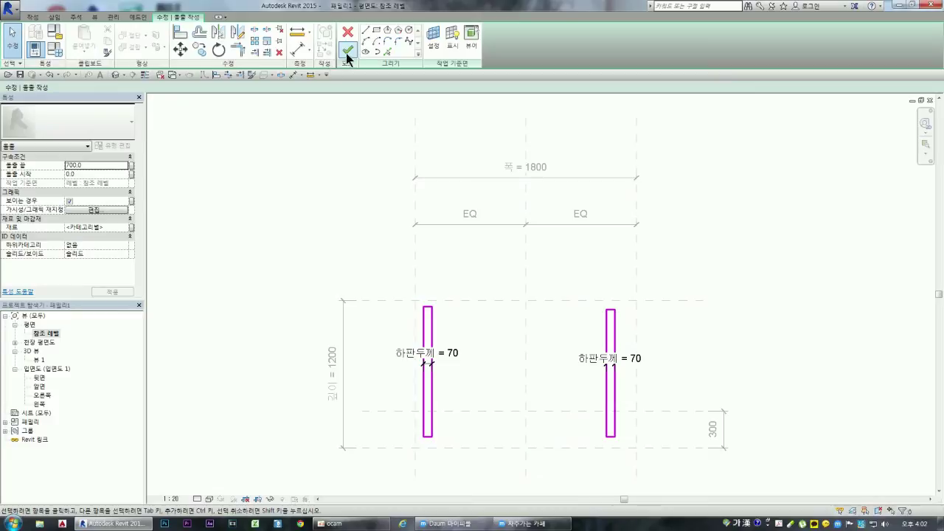
click(299, 50)
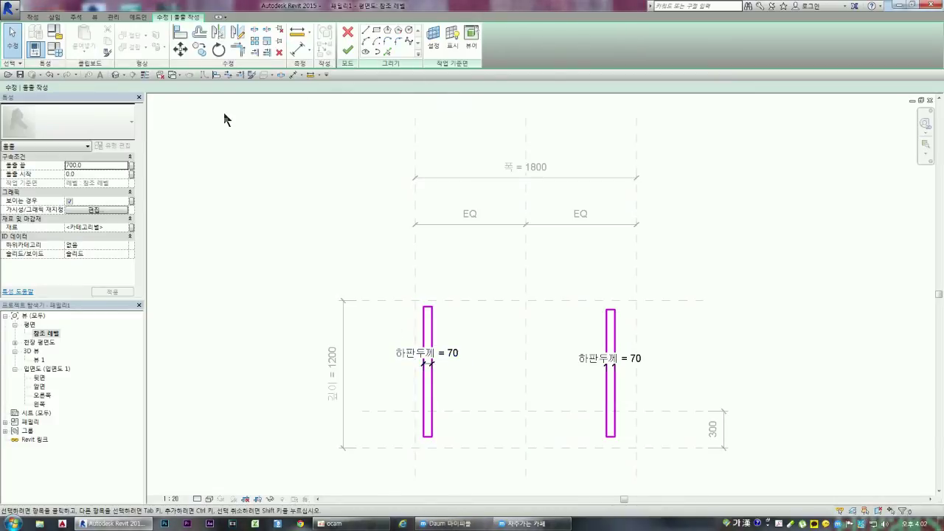
click(179, 32)
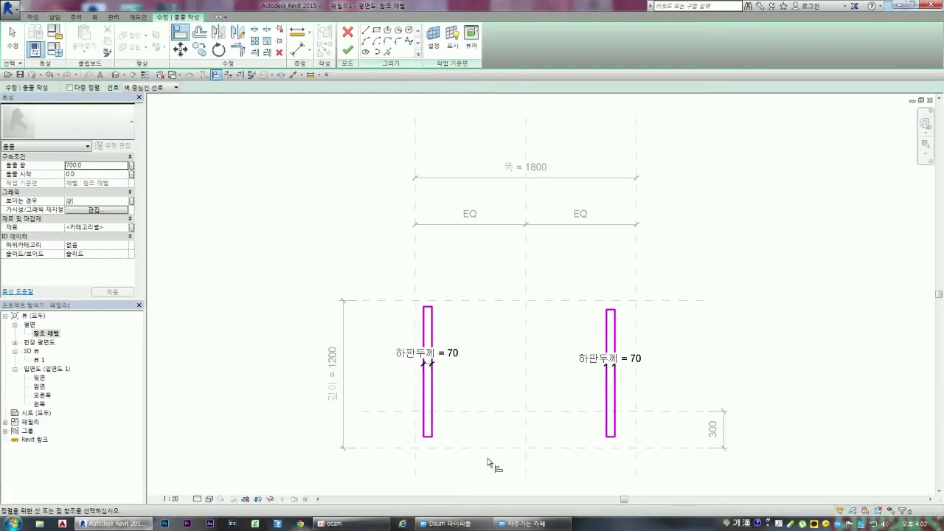
- Align and lock both panels' outer edges to the left and right reference planes
click(417, 397)
click(424, 396)
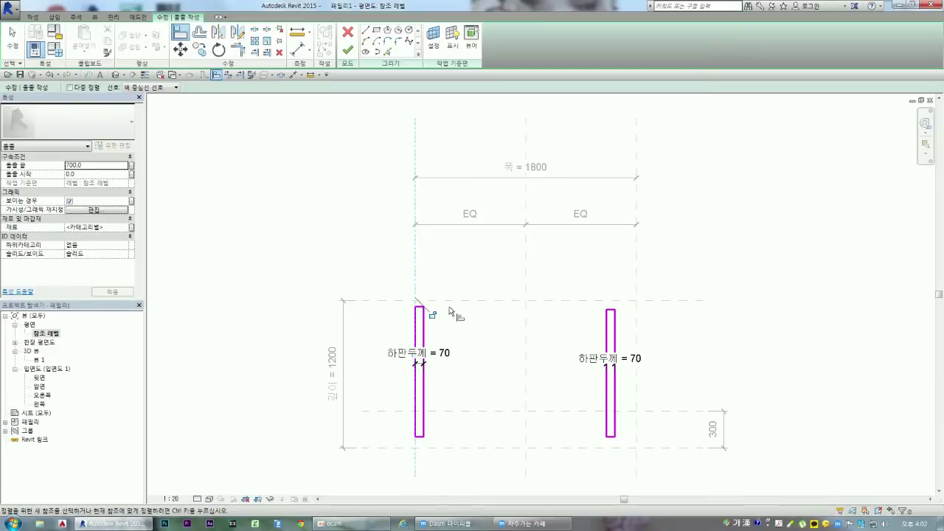
click(431, 315)
key(Escape)
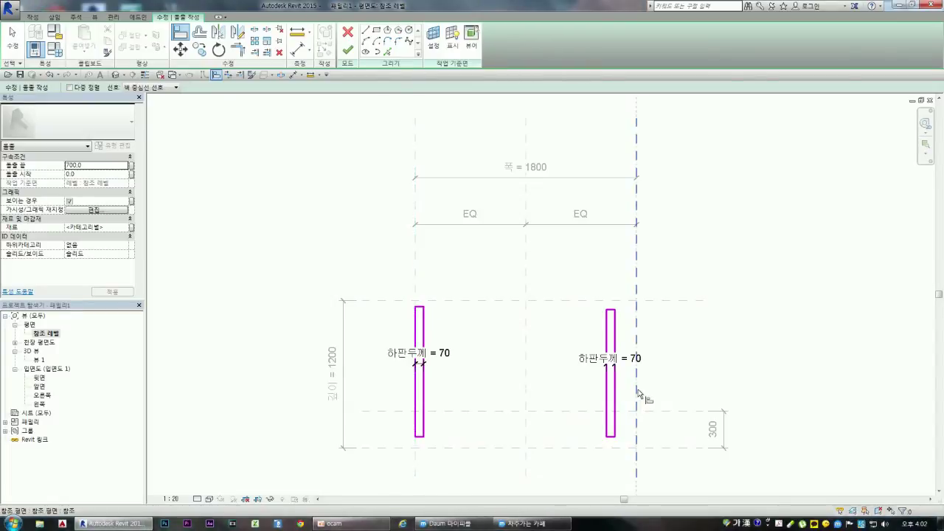
click(617, 392)
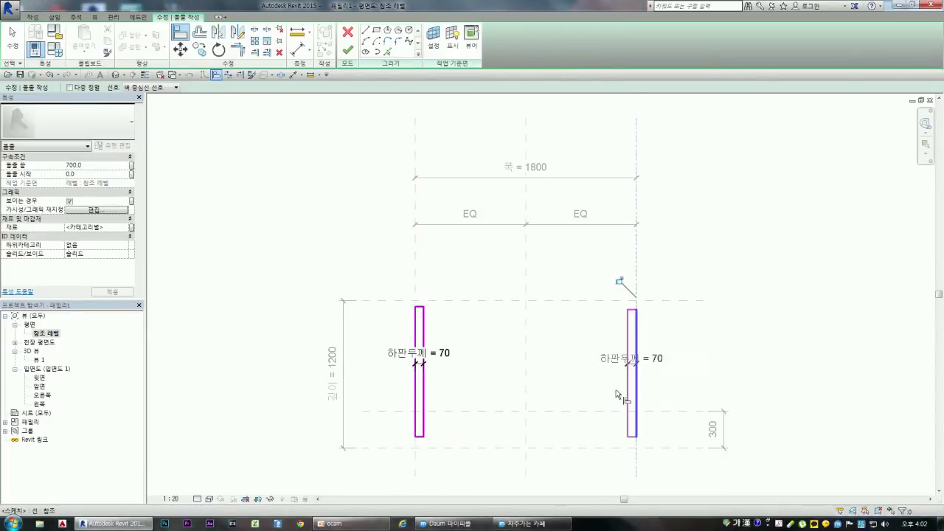
click(619, 281)
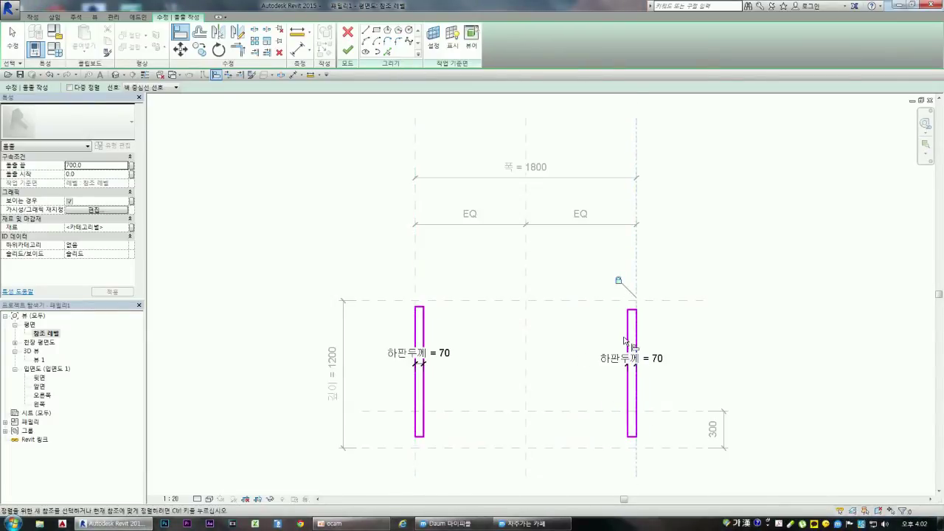
- Align and lock the left panel's bottom and top edges to the full 1200 depth lines
click(420, 447)
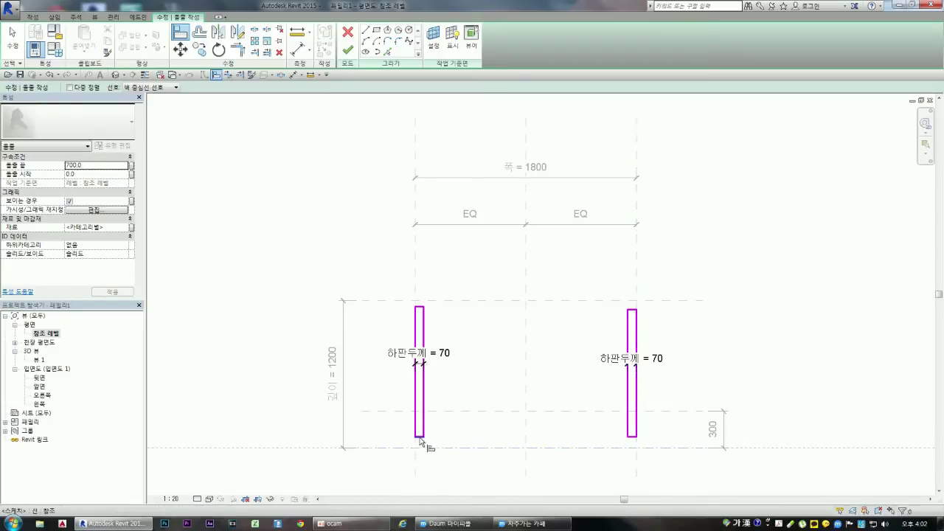
click(419, 438)
click(549, 431)
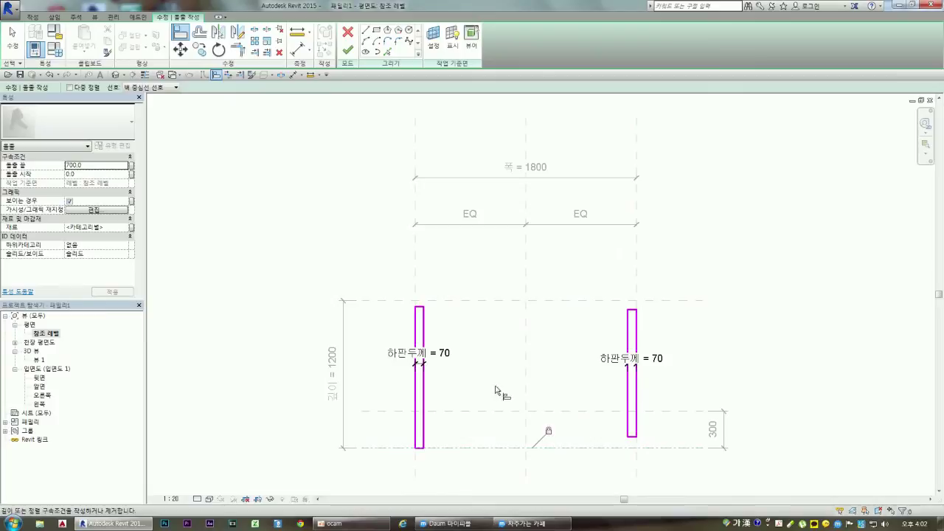
click(435, 301)
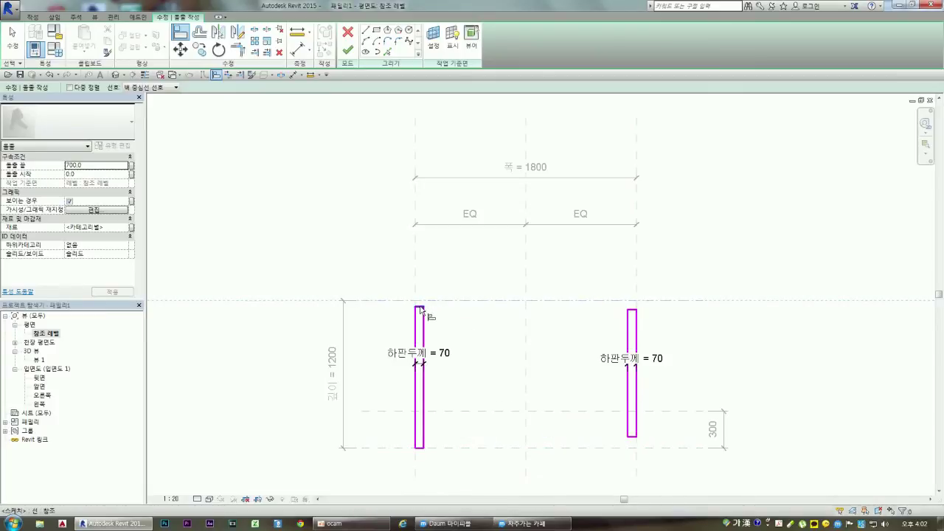
click(423, 307)
- Align the right panel between the top line and the 300 offset line, then finish the sketch
click(633, 301)
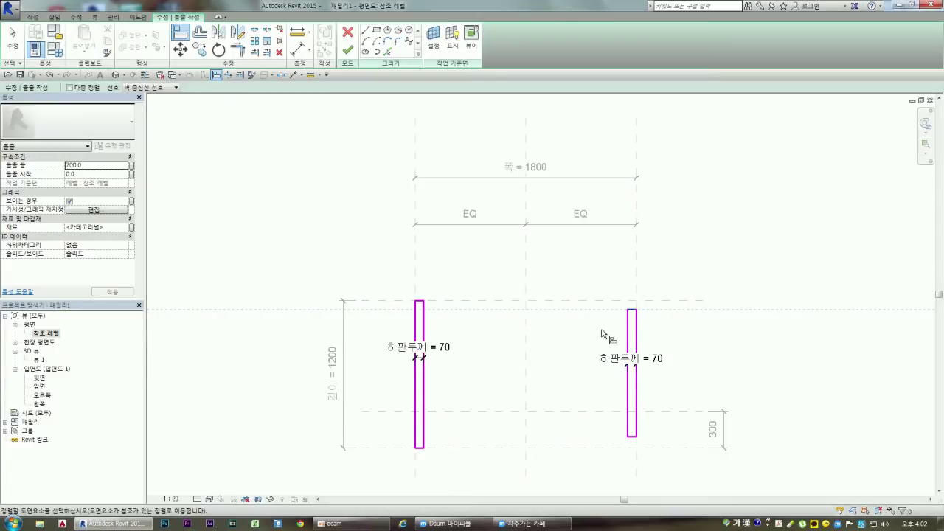
click(624, 301)
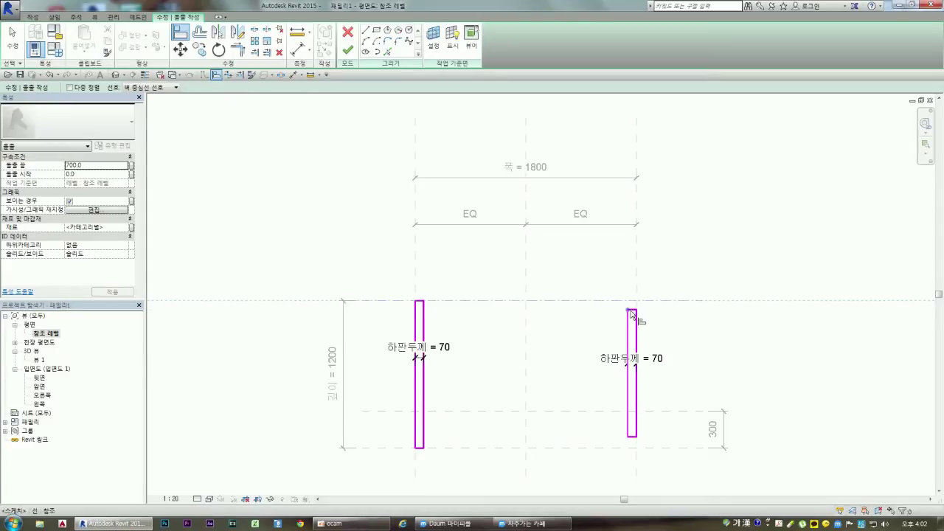
click(633, 311)
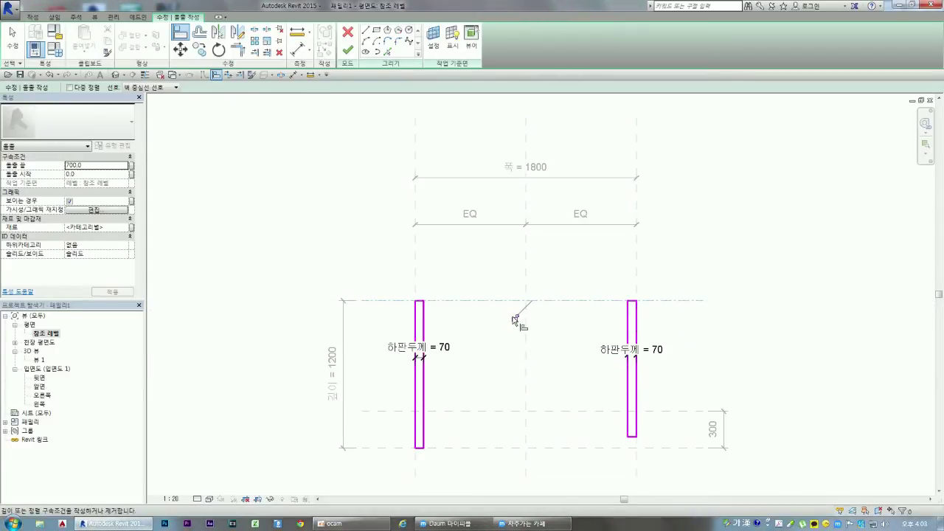
click(613, 411)
click(632, 436)
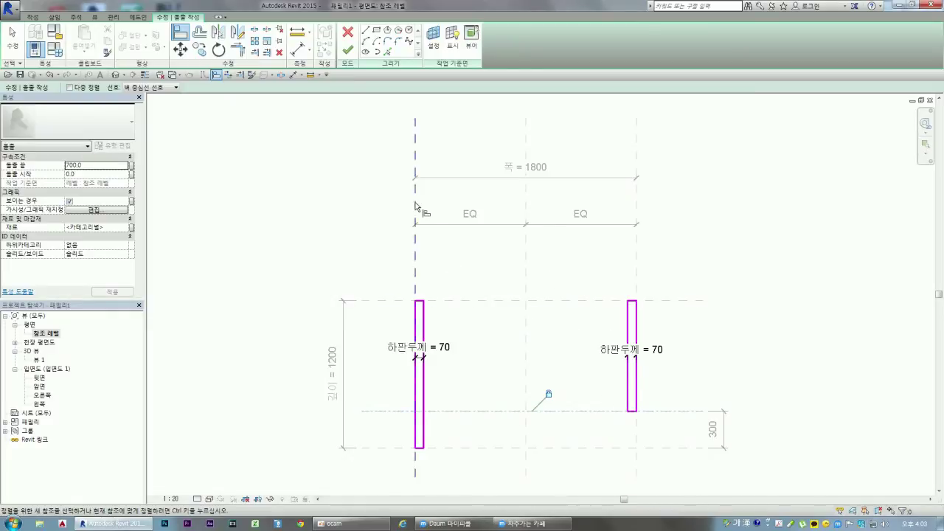
click(349, 50)
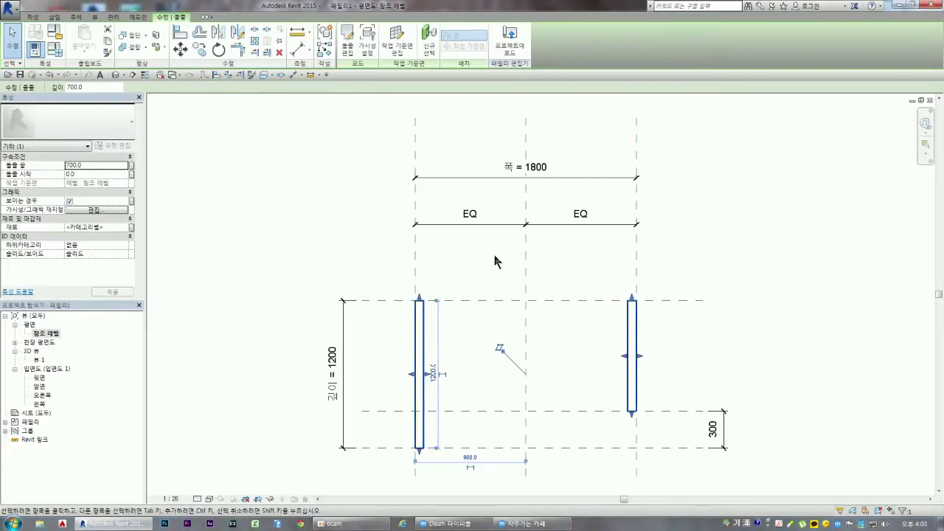
- Open 3D view 뷰 1, zoom to fit, and turn it to a corner isometric angle
double_click(39, 360)
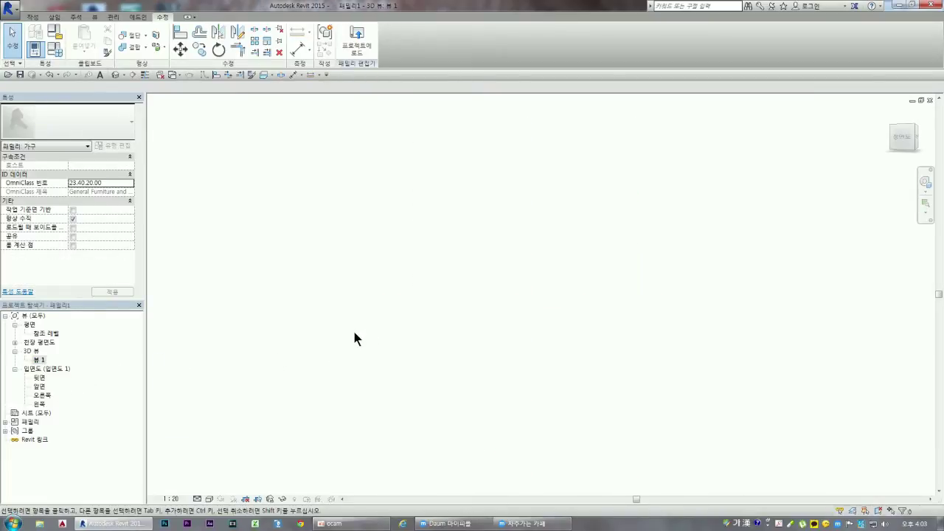
drag(904, 136, 907, 135)
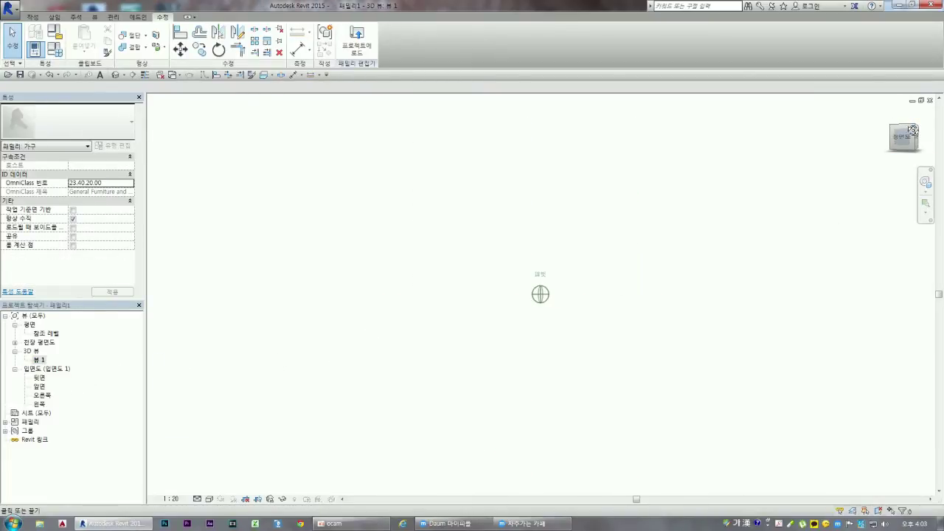
right_click(571, 268)
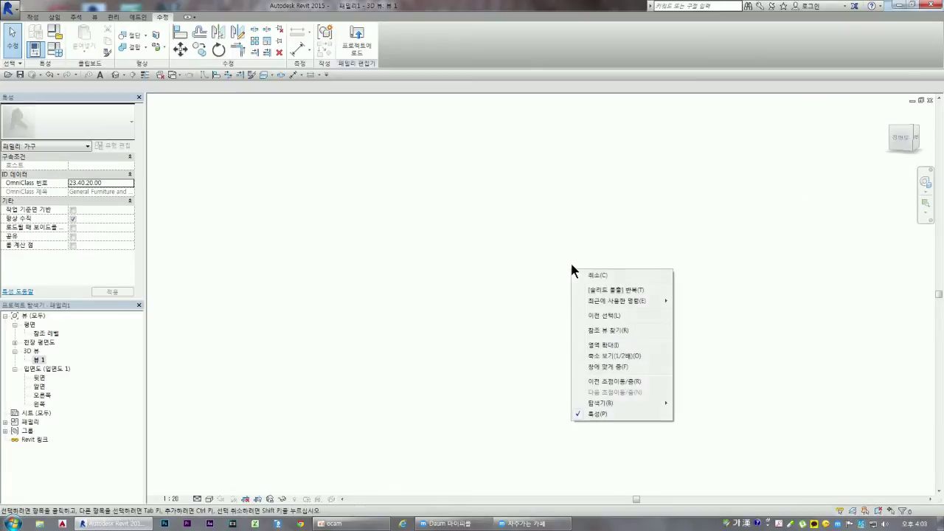
click(609, 367)
scroll(538, 332, down, 2)
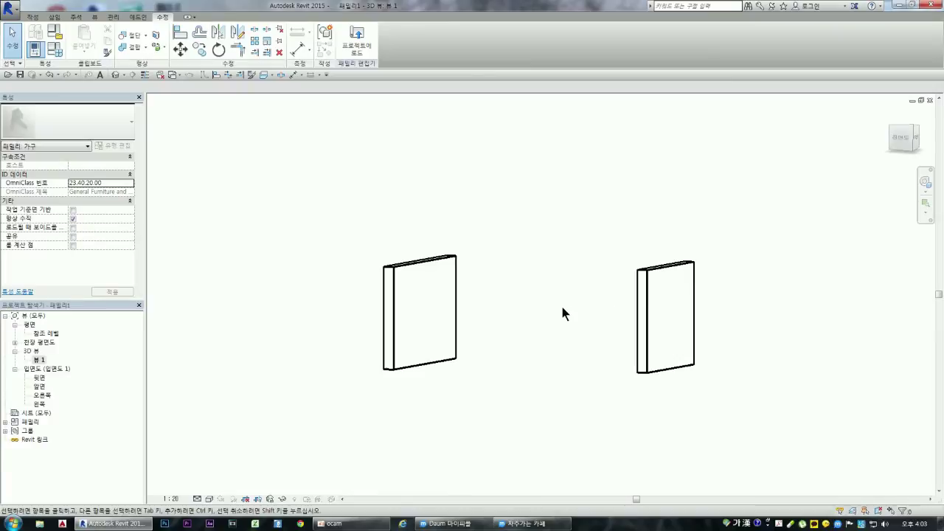
click(917, 130)
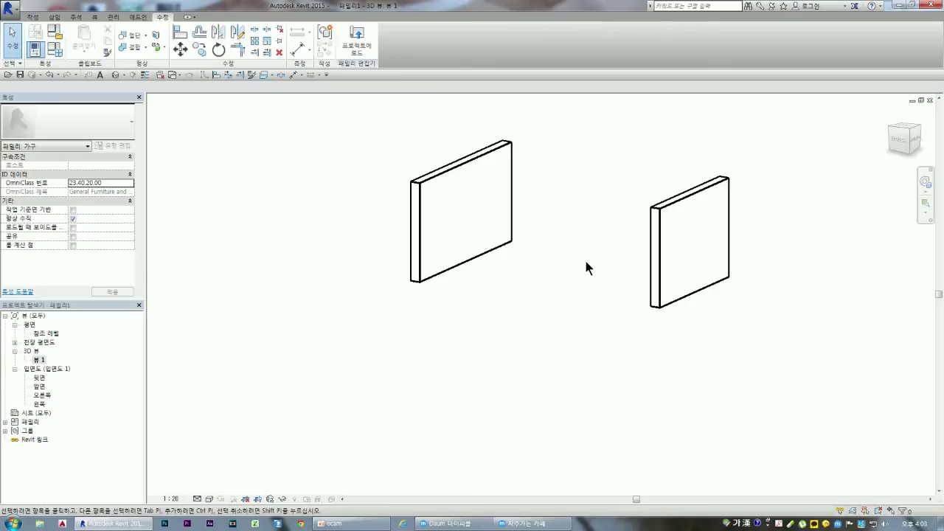
- In the 앞면 elevation, lock both panel tops to the 700 top plane, then re-edit the extrusion
double_click(37, 387)
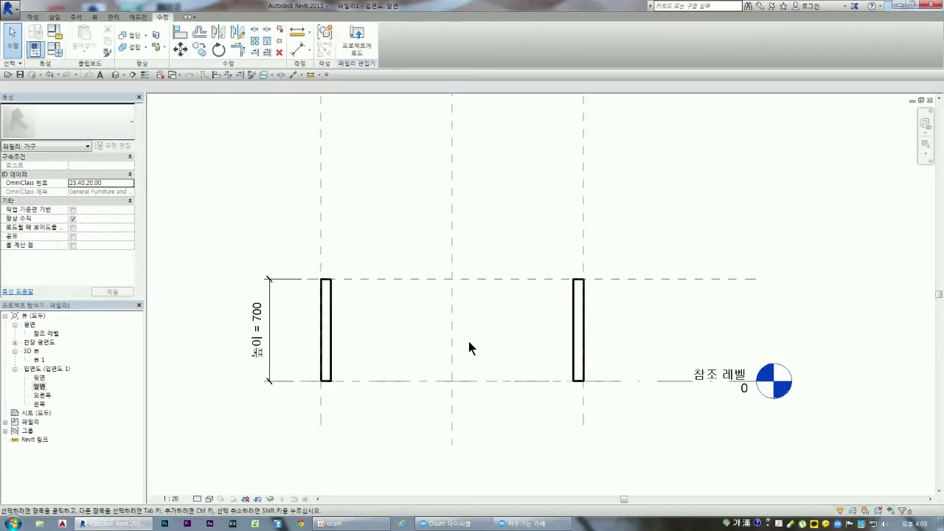
click(180, 33)
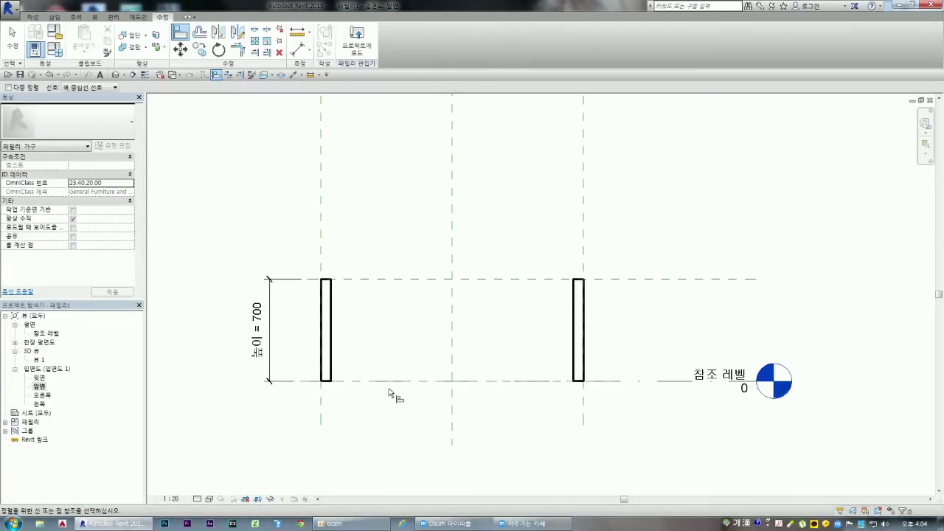
click(376, 281)
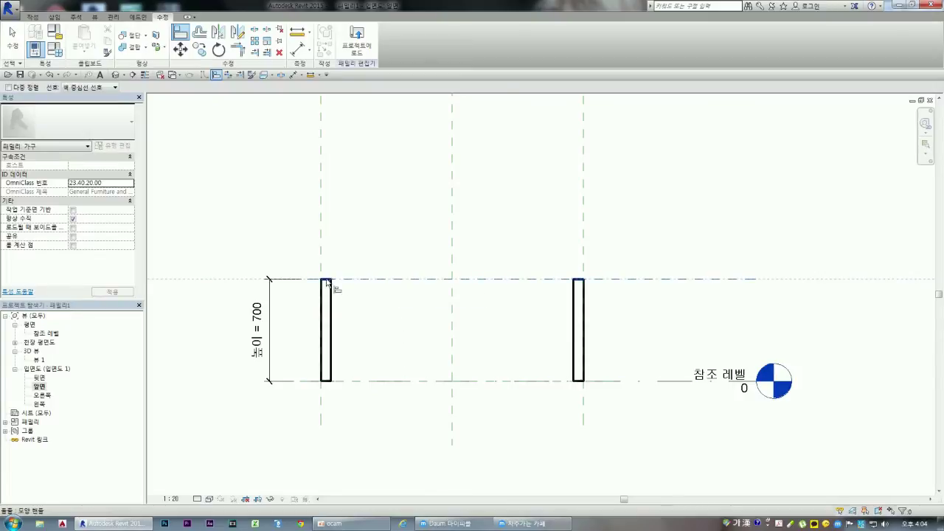
click(548, 262)
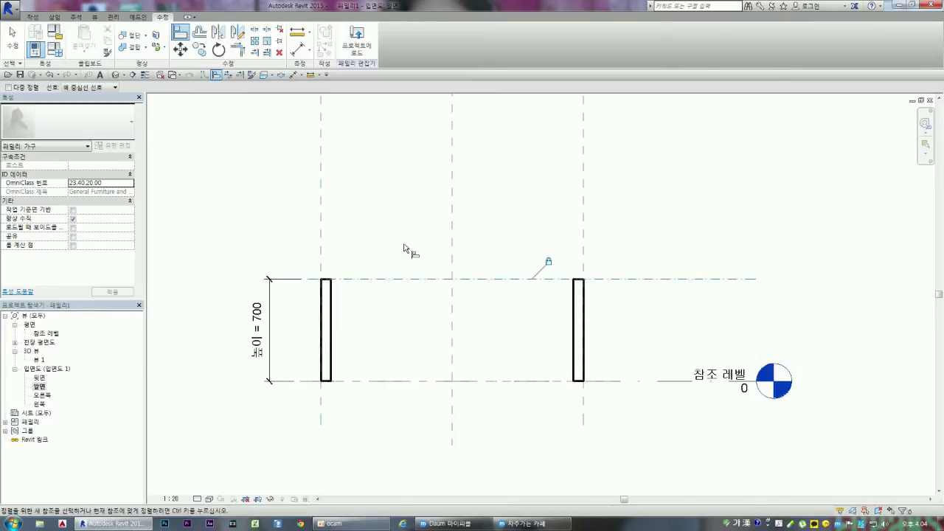
click(553, 279)
click(580, 281)
key(ctrl)
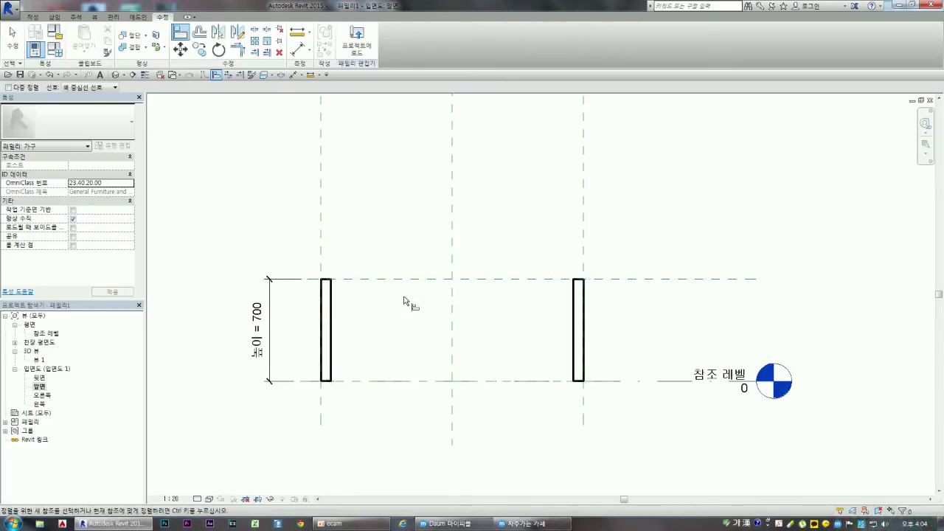
key(Escape)
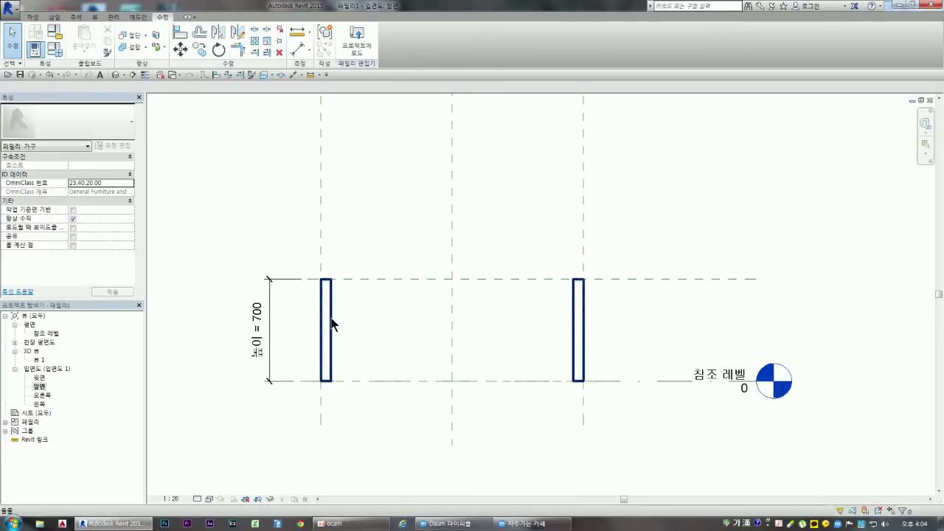
click(330, 326)
click(348, 41)
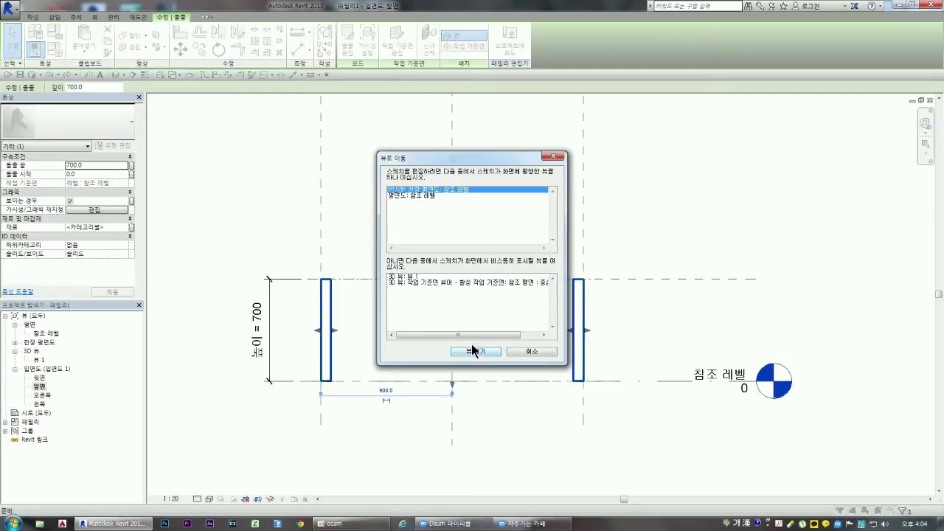
- Edit the sketch in the reference-level plan, finish it unchanged, and return to 참조 레벨
click(413, 195)
click(476, 351)
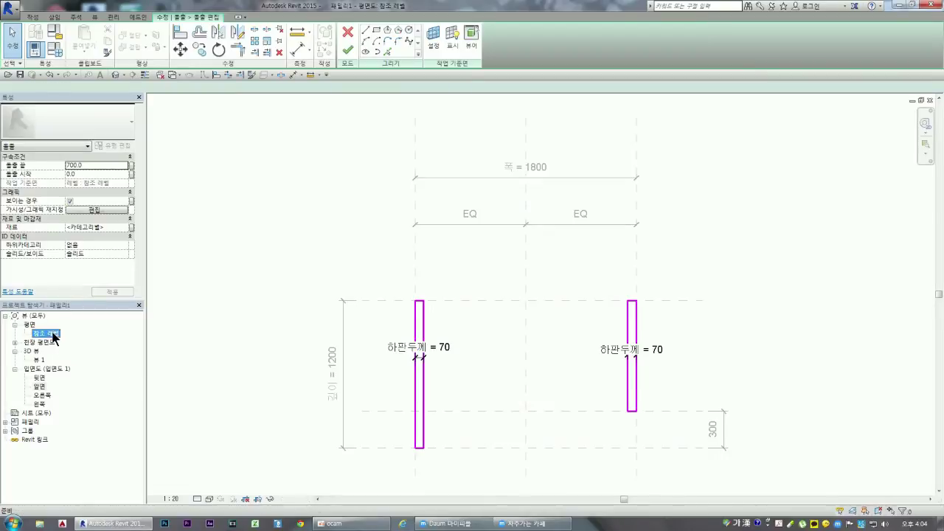
double_click(40, 387)
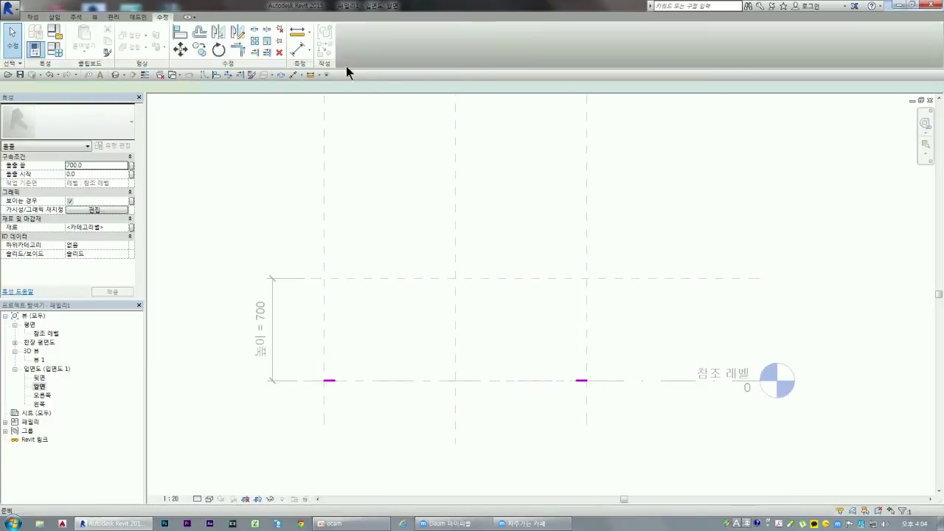
click(347, 51)
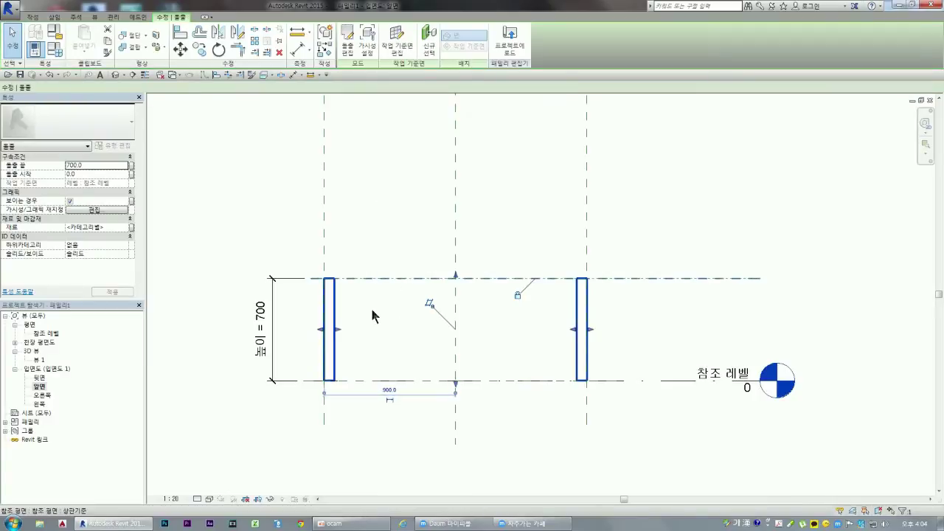
click(502, 326)
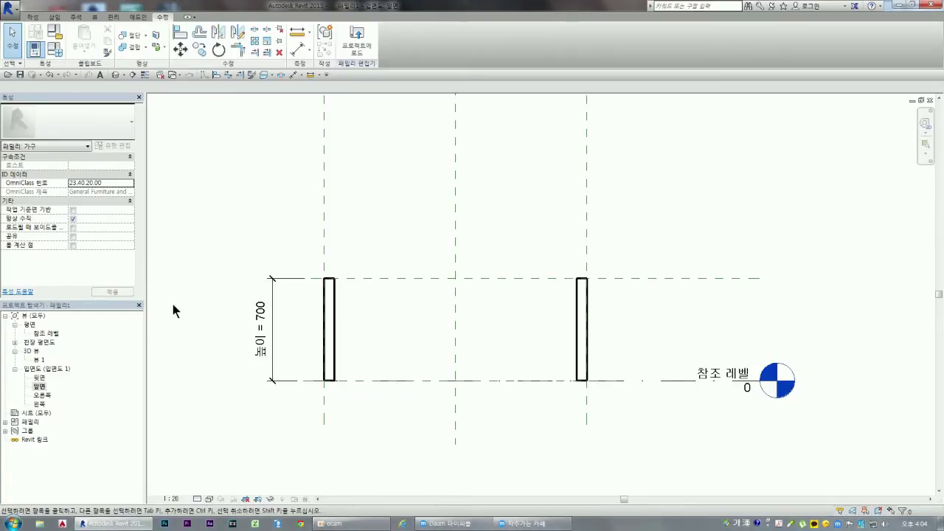
double_click(46, 336)
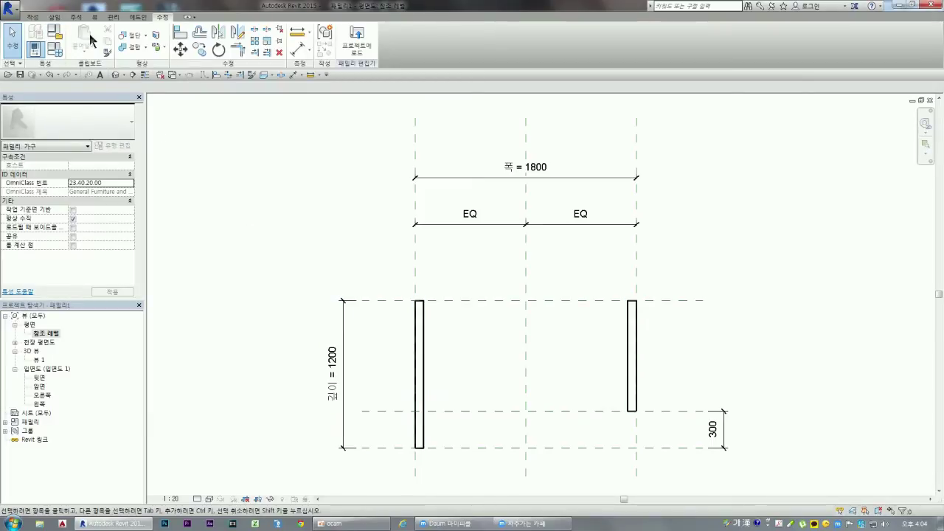
- Start a new extrusion and set its work plane to 참조 평면 : 상판기준
click(32, 16)
click(77, 41)
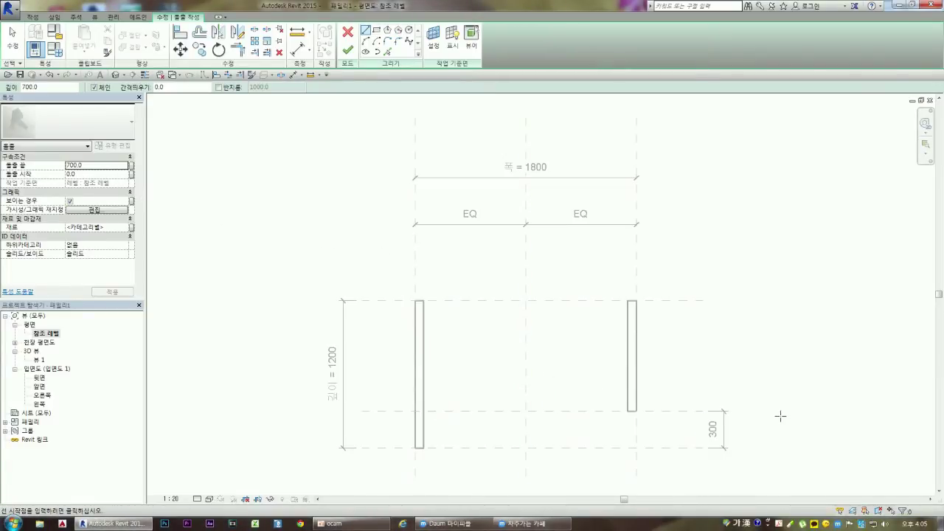
click(435, 35)
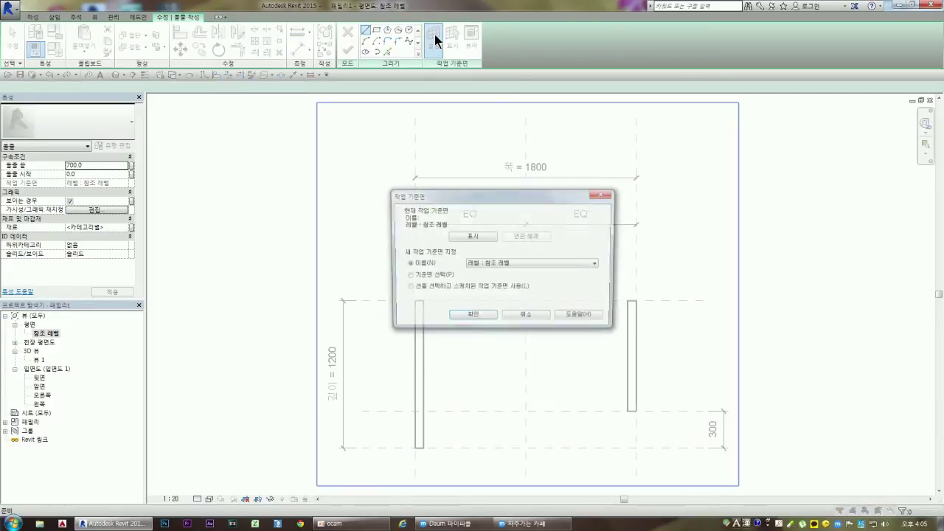
click(496, 262)
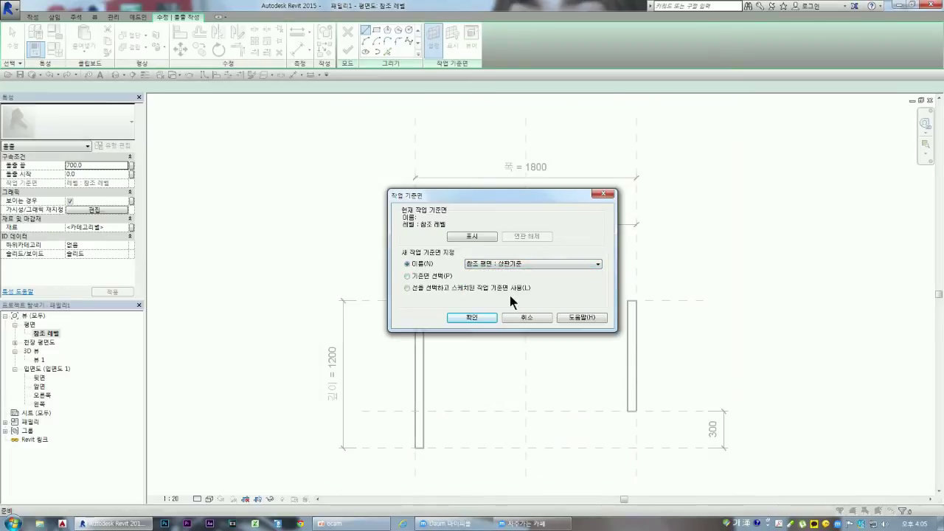
click(478, 319)
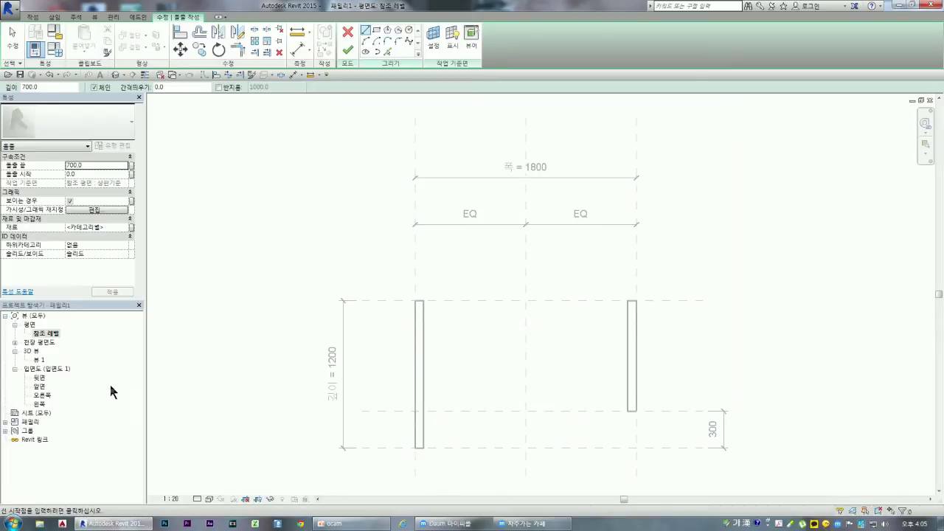
- Switch to the 앞면 elevation and cancel the new extrusion sketch
double_click(39, 387)
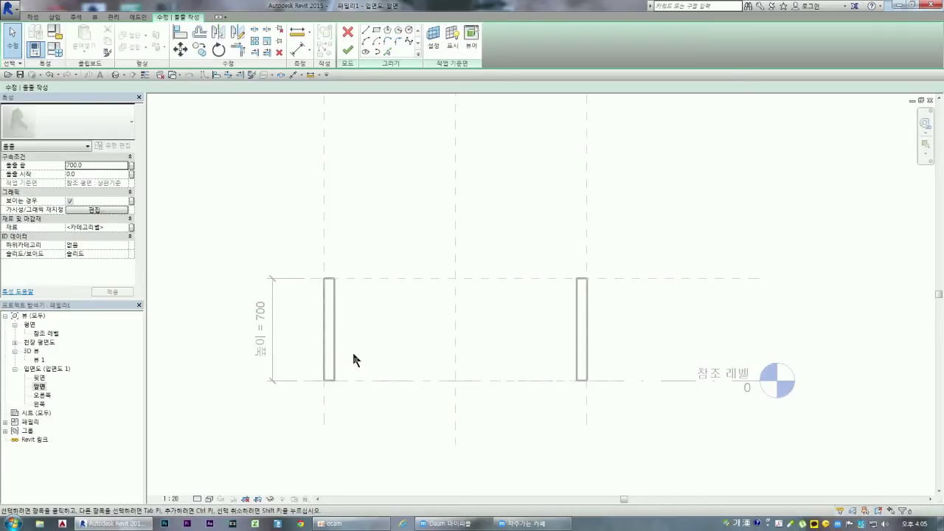
click(348, 32)
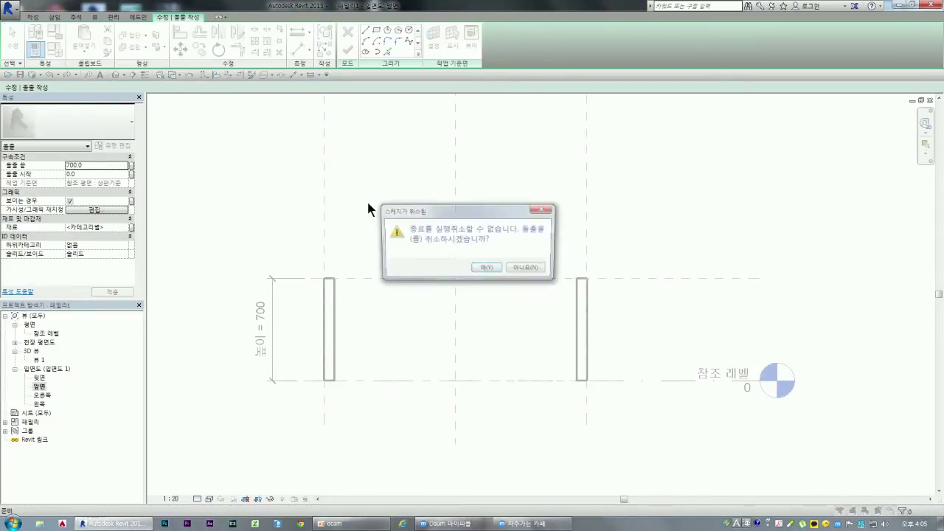
click(491, 270)
click(334, 299)
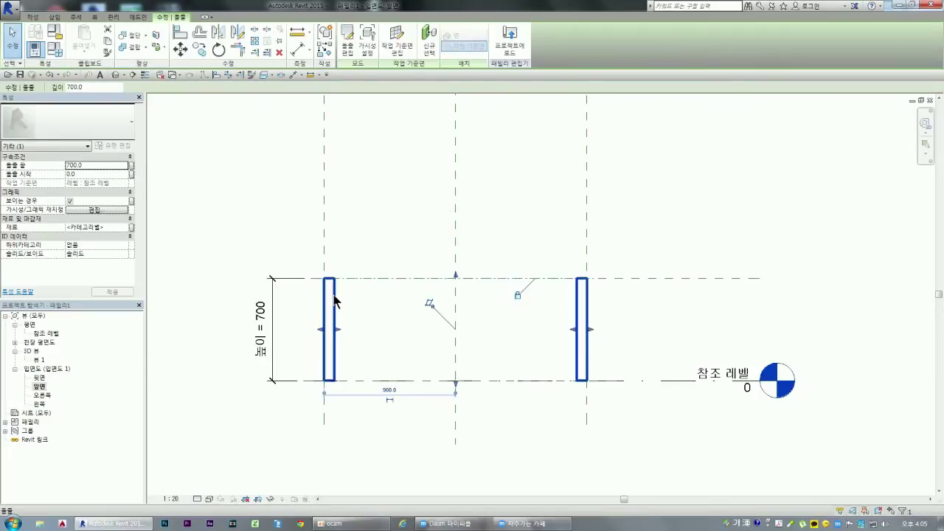
click(347, 37)
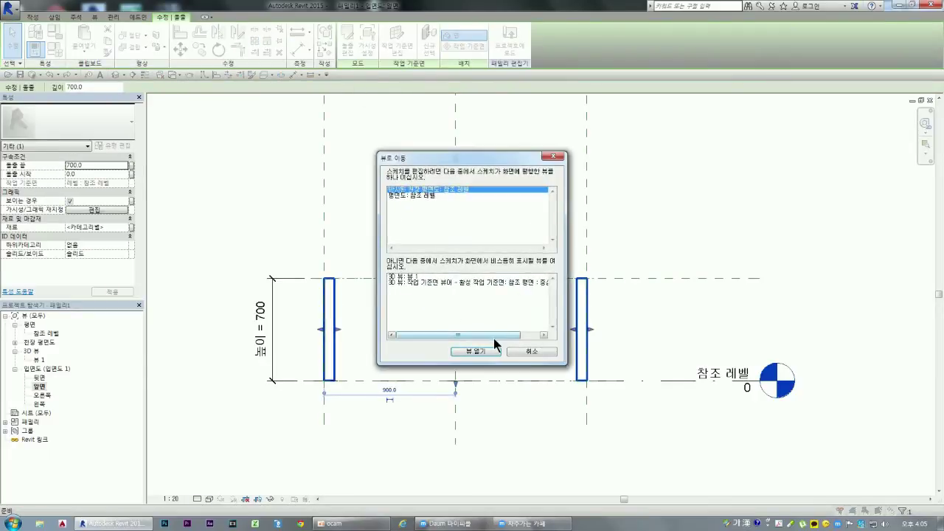
click(421, 196)
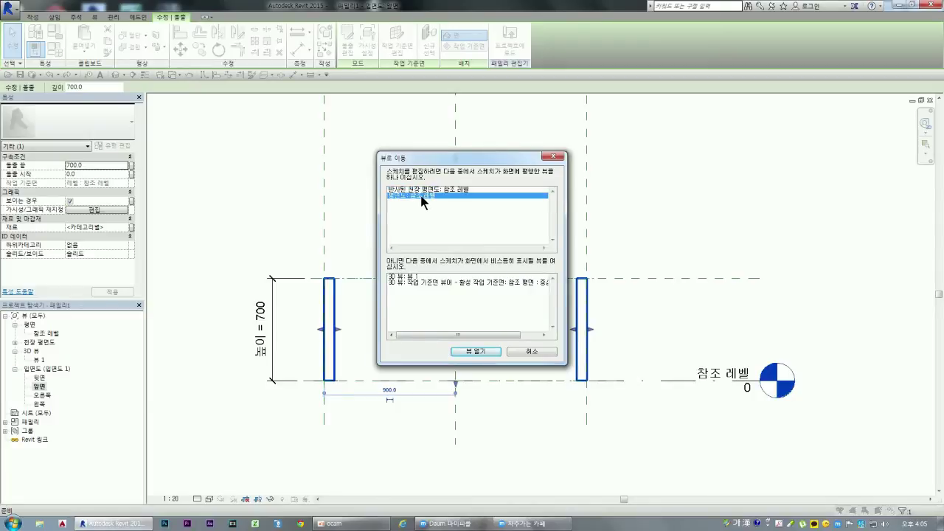
click(476, 351)
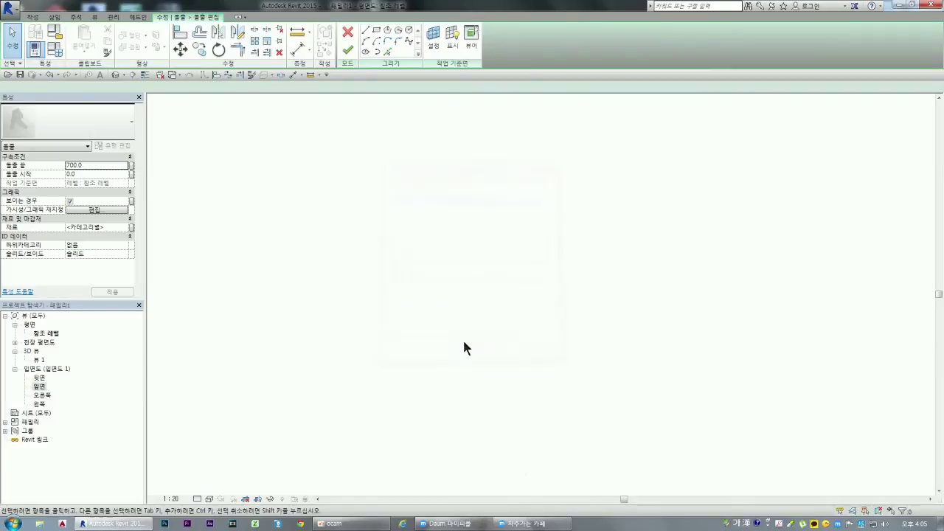
double_click(39, 387)
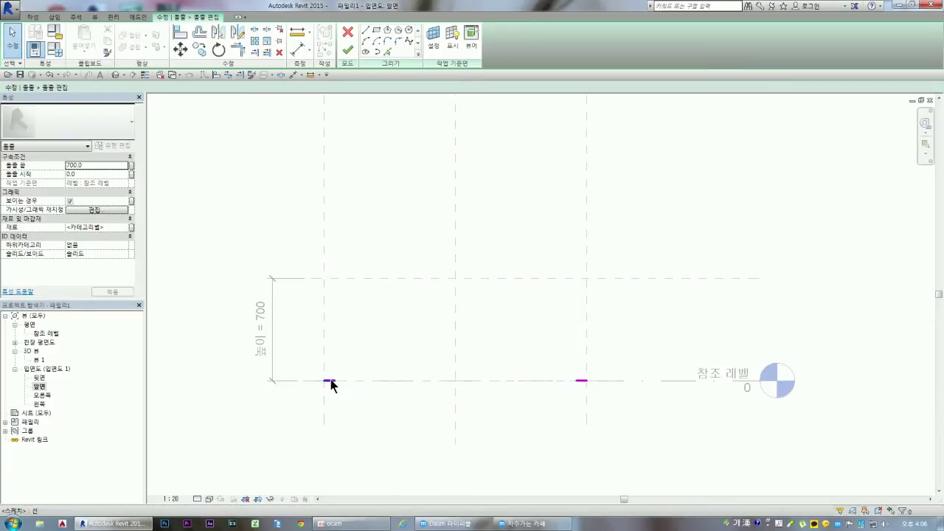
click(348, 55)
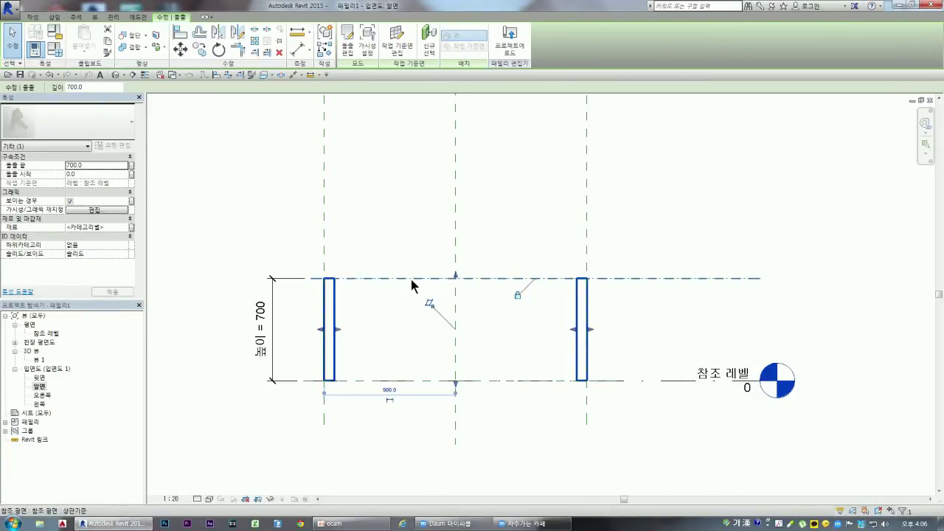
click(396, 37)
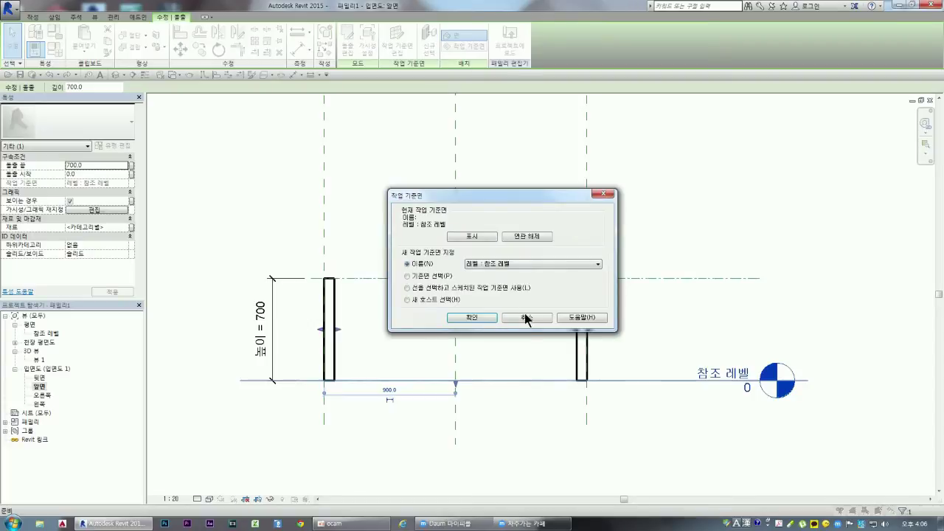
click(526, 317)
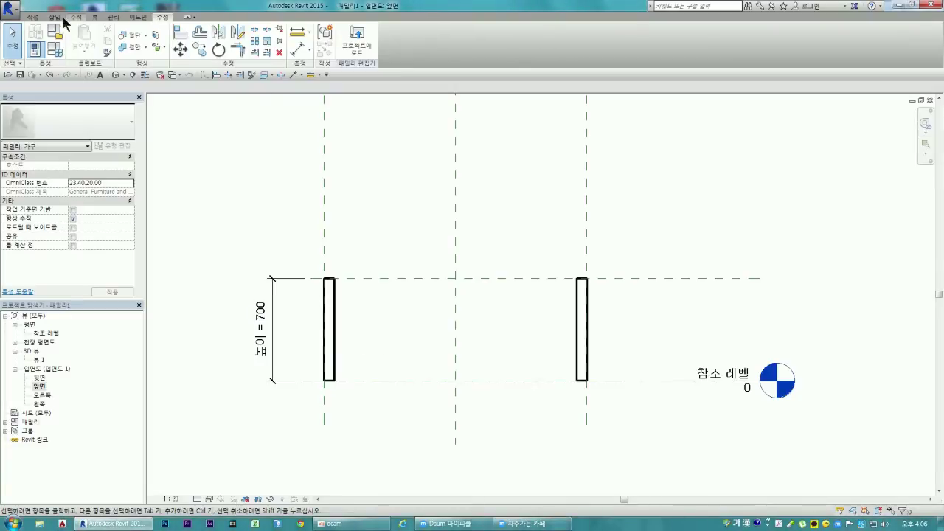
- Set the work plane to the front/back centre reference plane
click(34, 17)
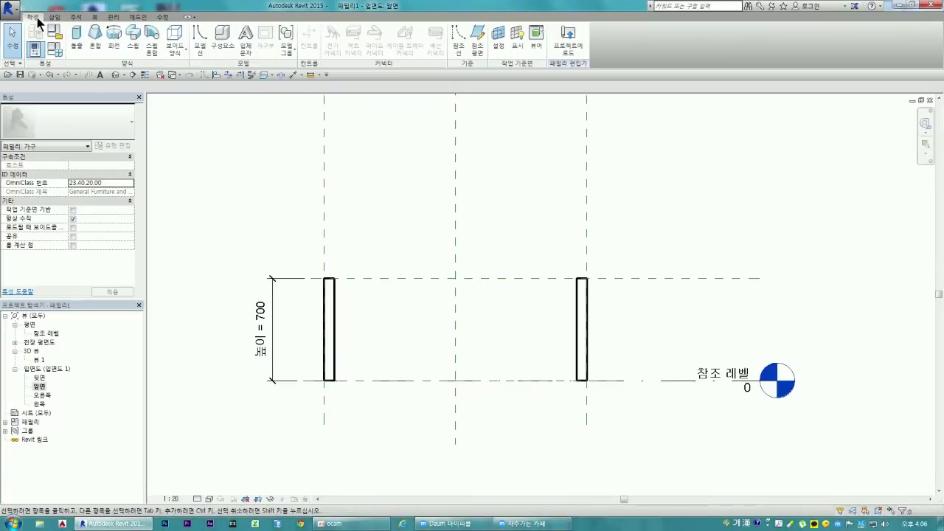
click(501, 44)
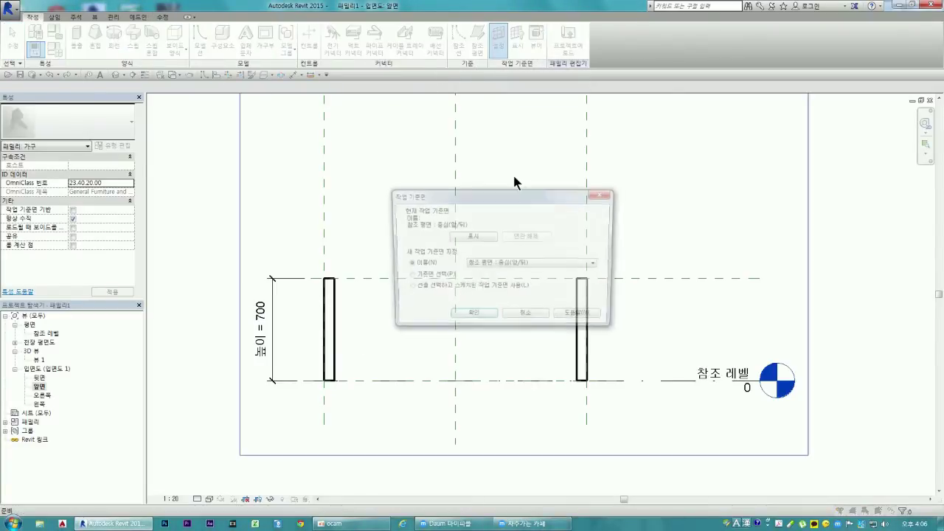
click(500, 265)
click(512, 284)
click(484, 320)
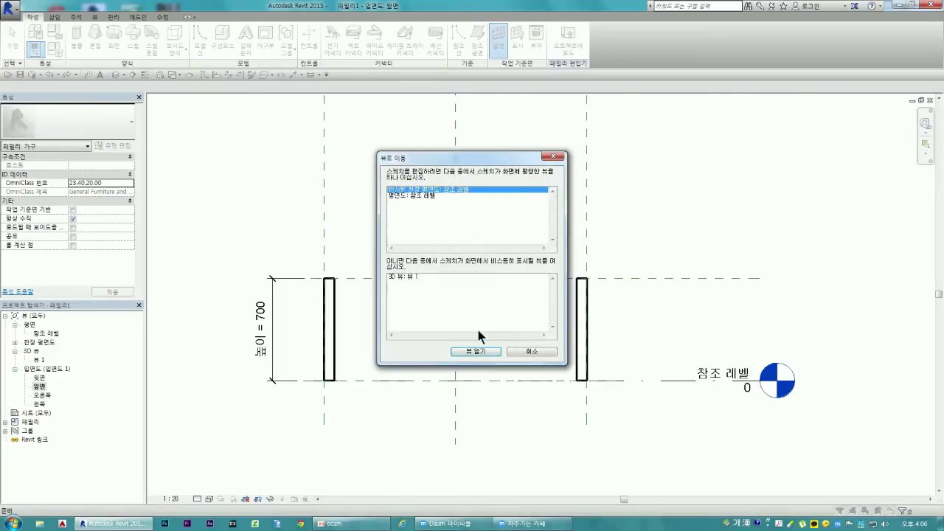
- Open the reference-level plan, glance at the front elevation, and return to Ref. Level
click(426, 197)
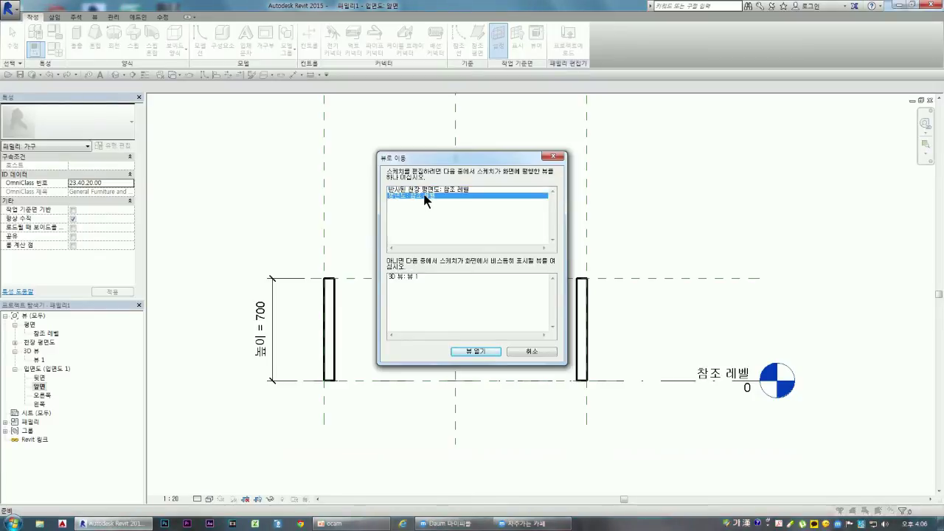
double_click(426, 196)
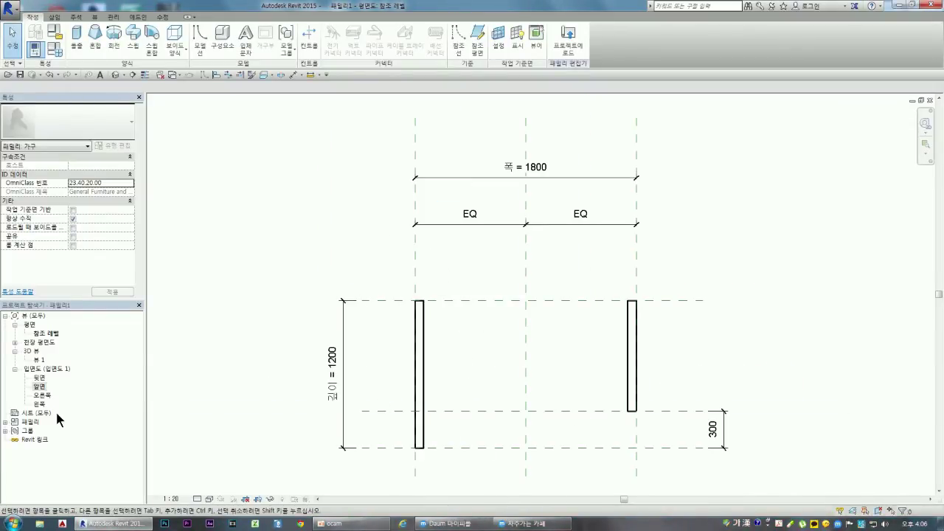
double_click(40, 387)
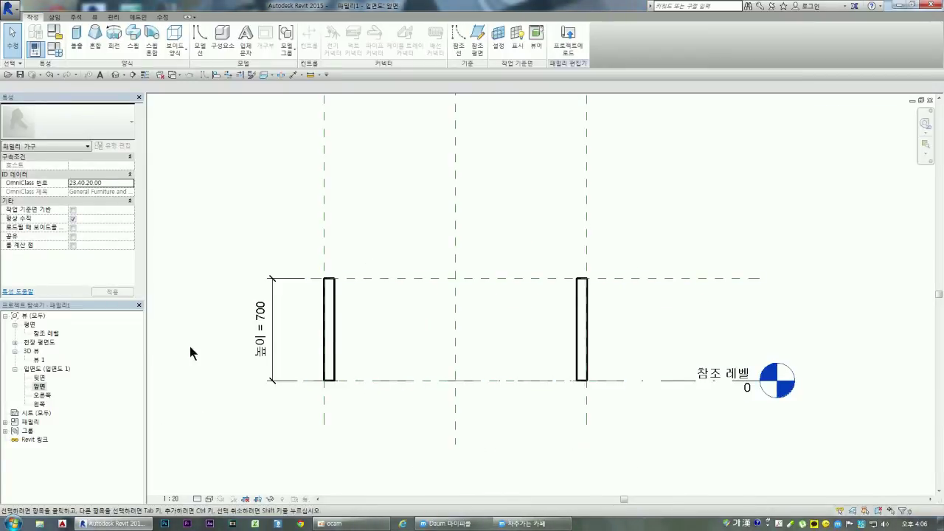
double_click(35, 334)
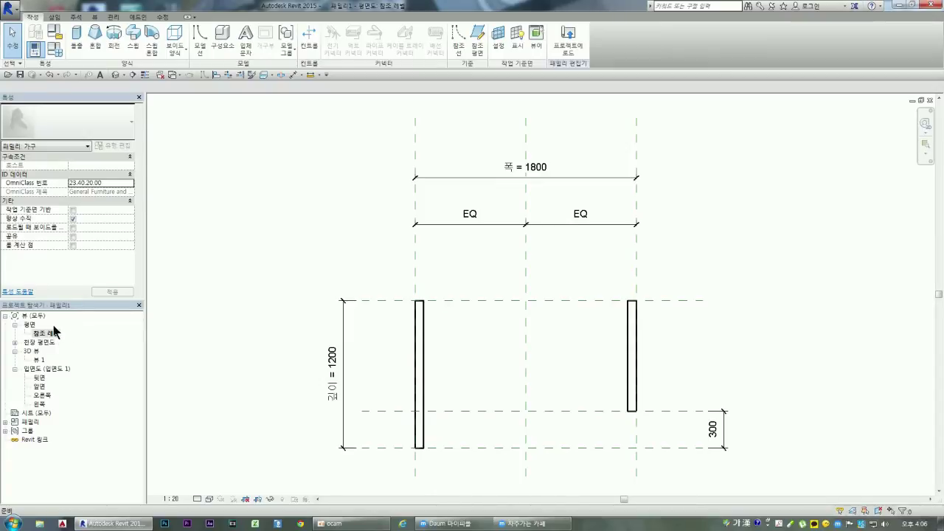
- Check the work plane settings and briefly start the Reference Plane tool, then cancel it
click(499, 38)
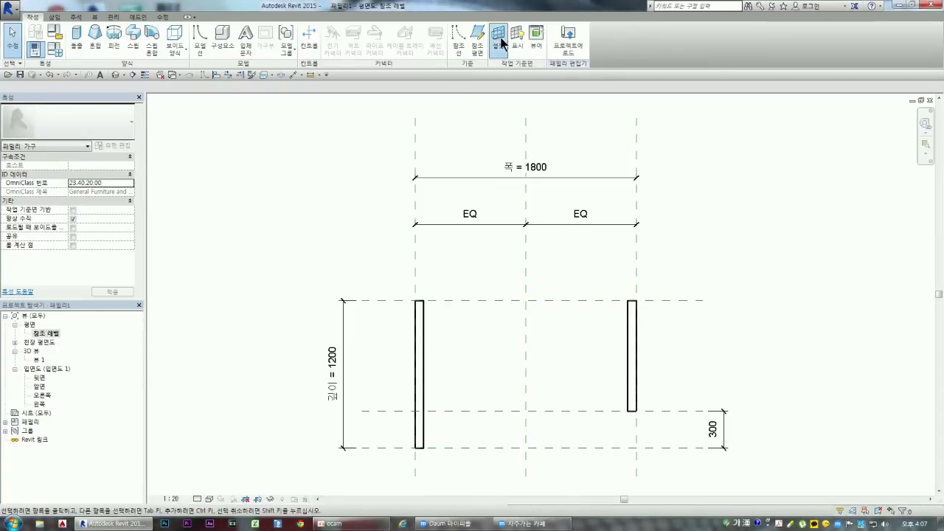
click(526, 317)
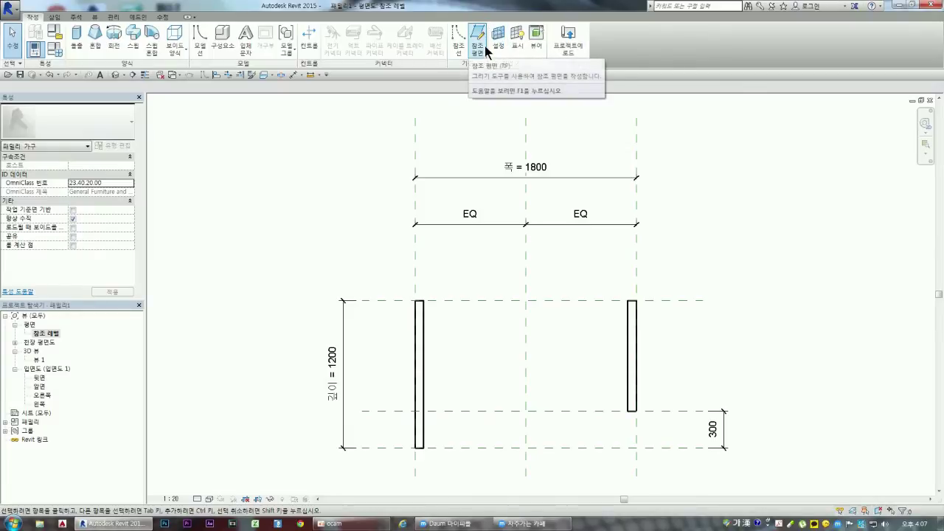
click(484, 52)
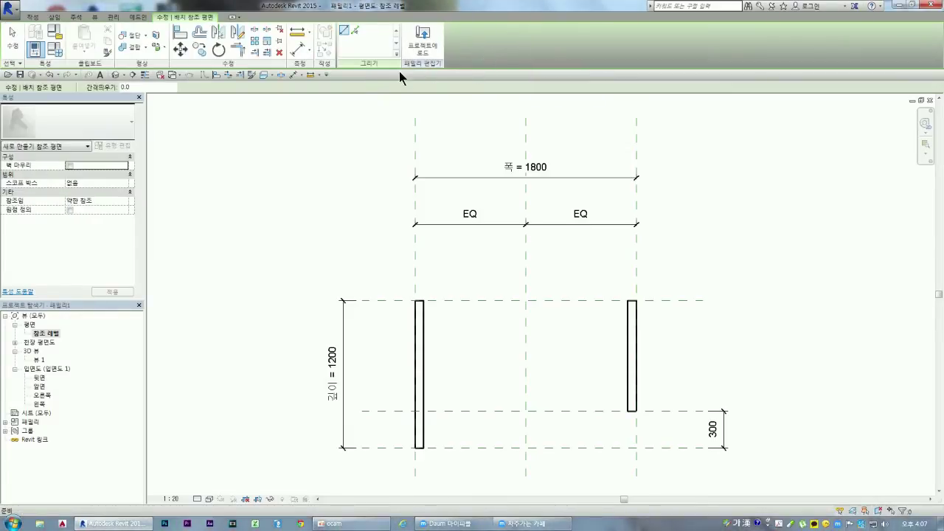
click(32, 17)
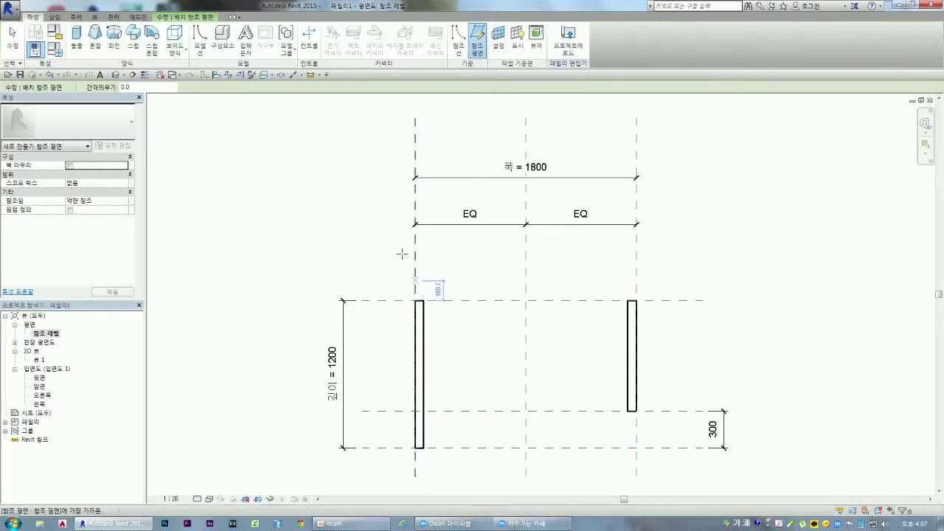
key(Escape)
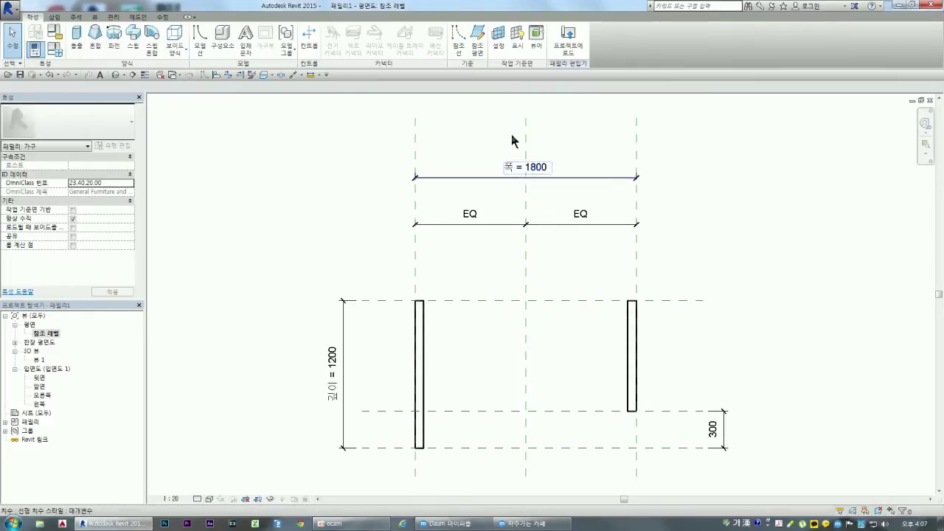
- Keep 상판기준 as the work plane and start a new extrusion sketch with 700 depth
click(499, 41)
click(533, 264)
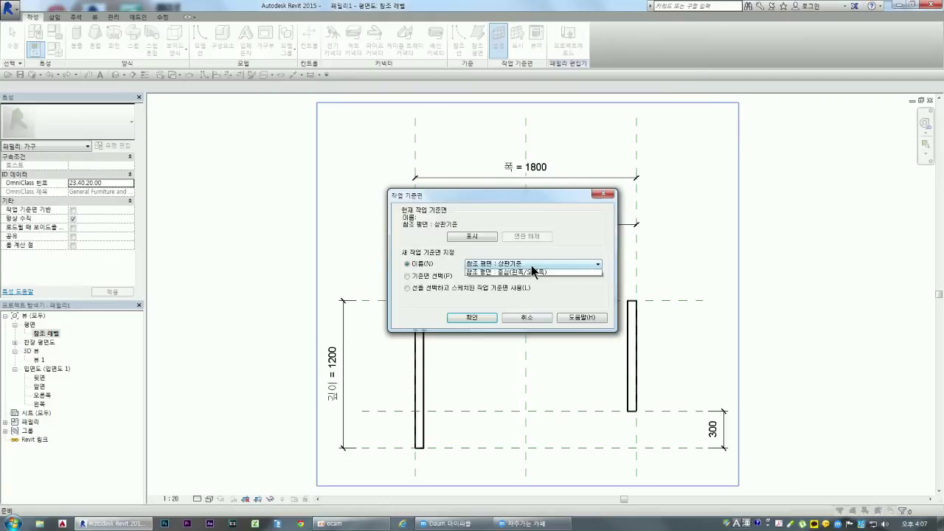
click(531, 320)
click(522, 318)
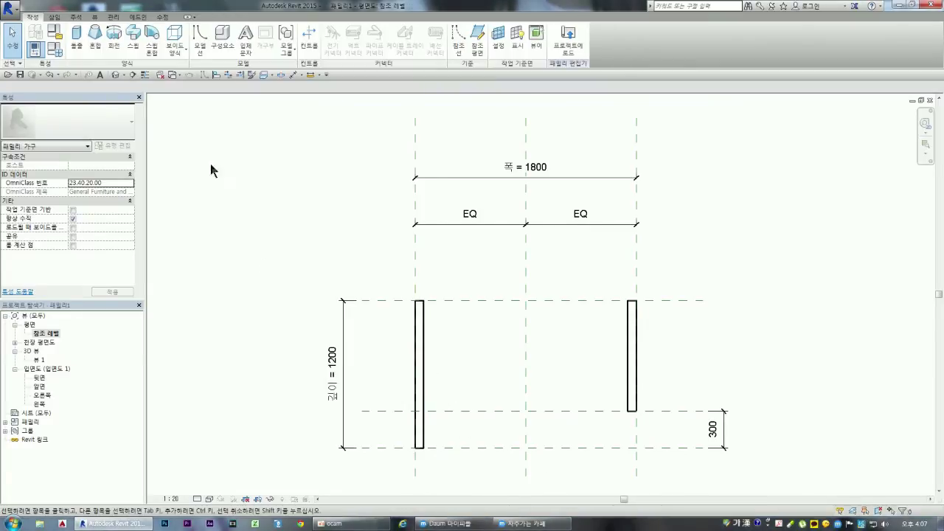
click(76, 39)
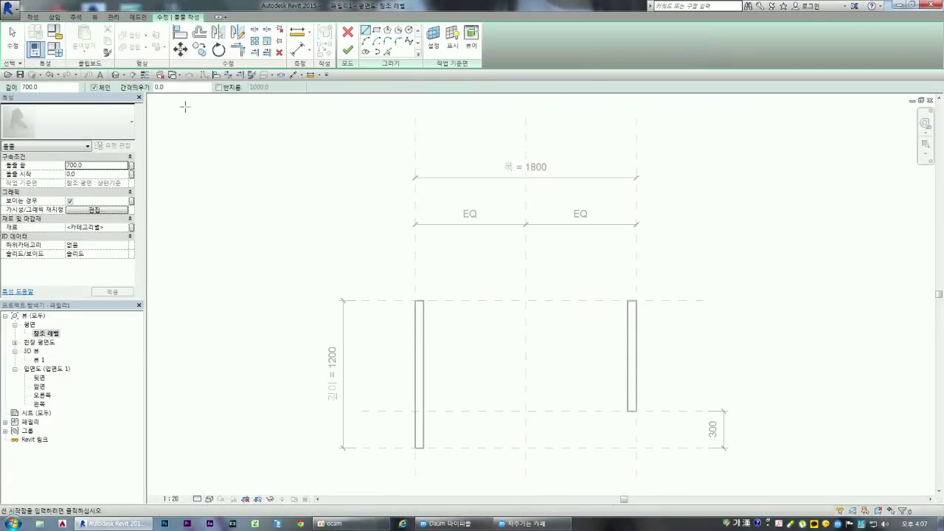
- Set the new extrusion's end to -500, with the Rectangle draw tool chosen for the profile
click(377, 31)
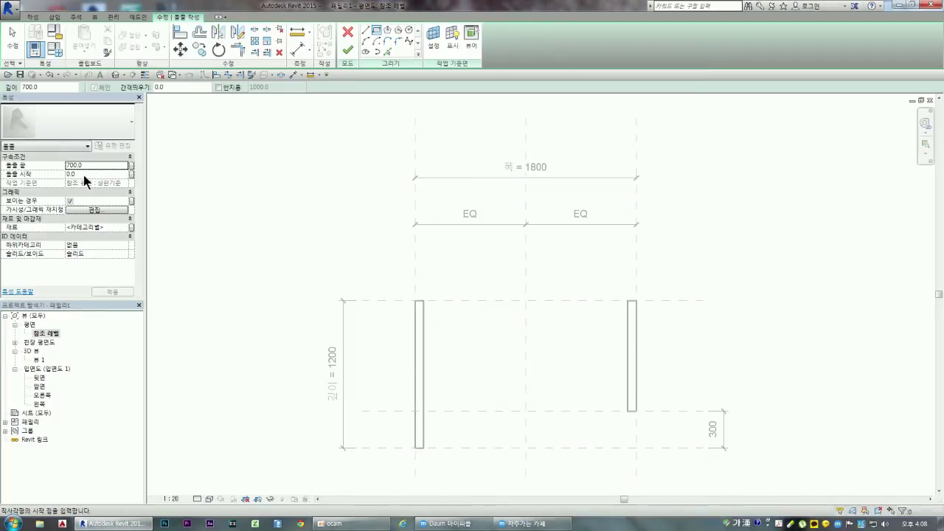
click(93, 165)
text(-500)
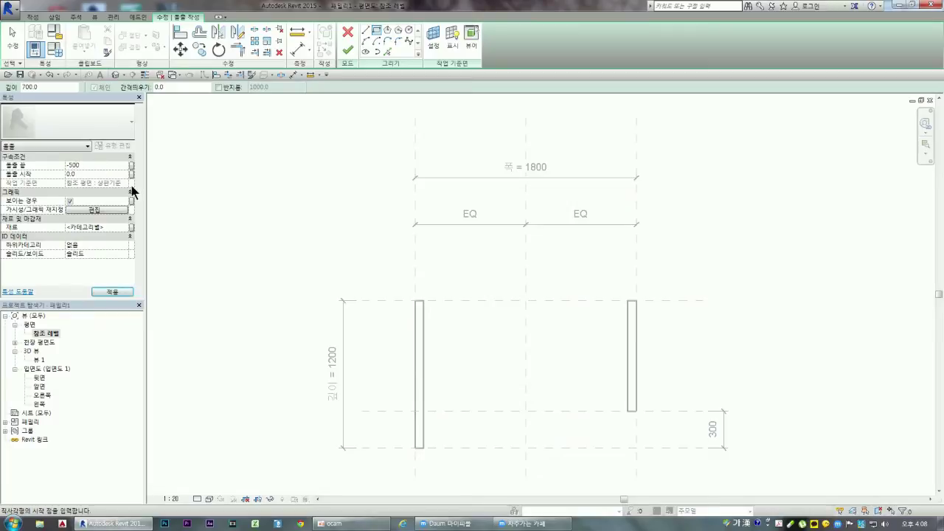
key(Return)
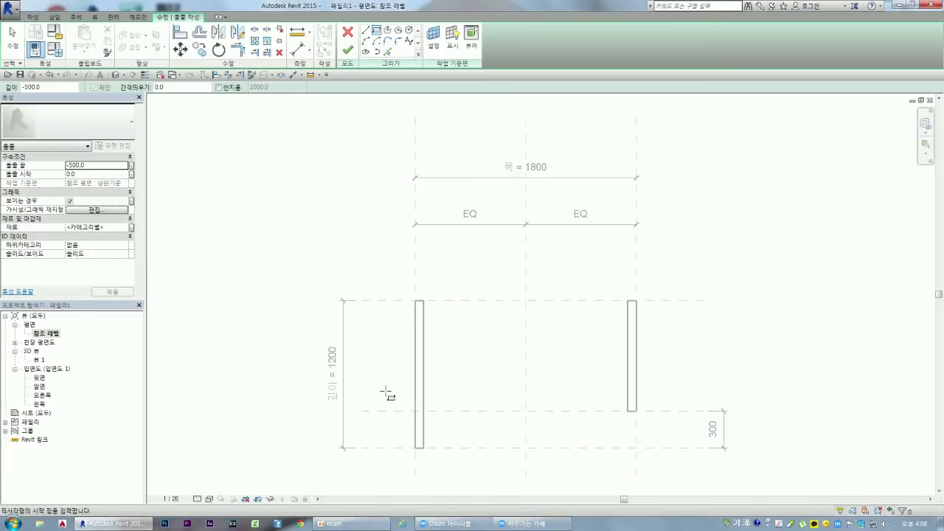
- Draw a rectangular profile spanning from the left side panel to the right side panel
click(439, 315)
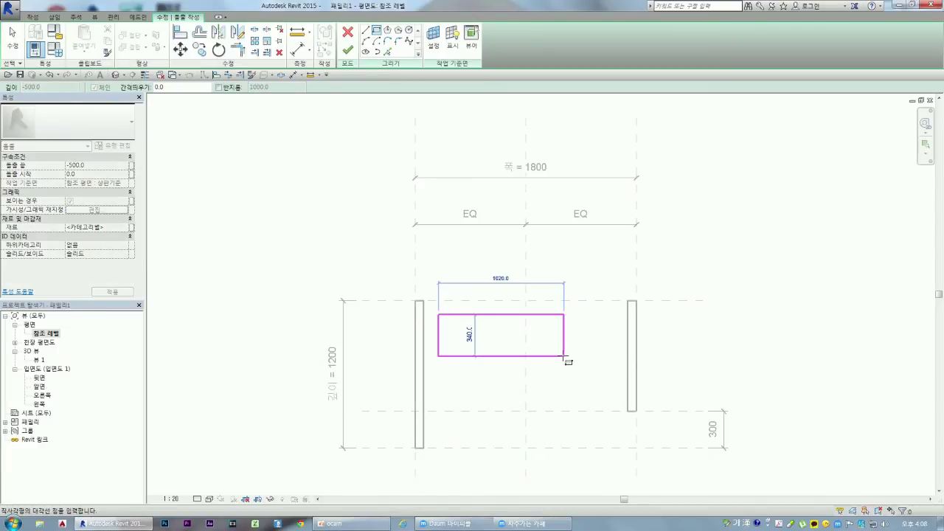
click(606, 349)
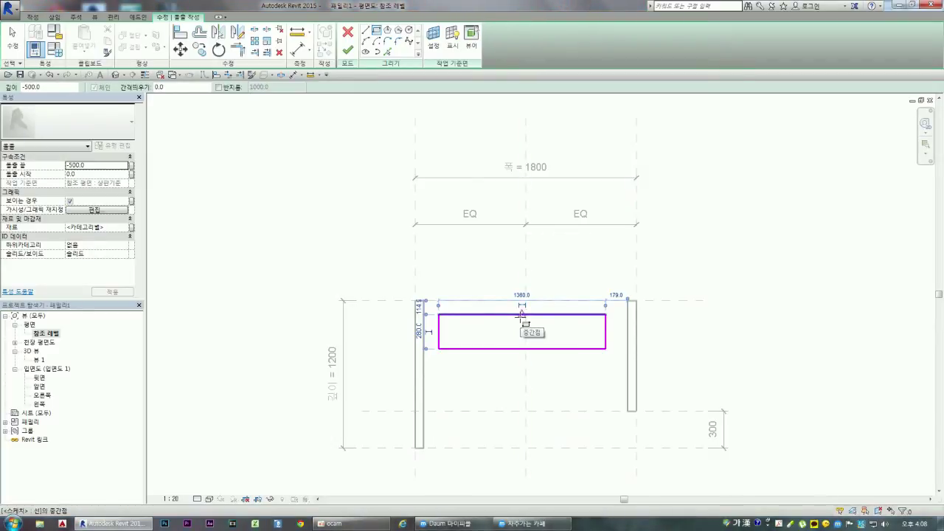
click(302, 58)
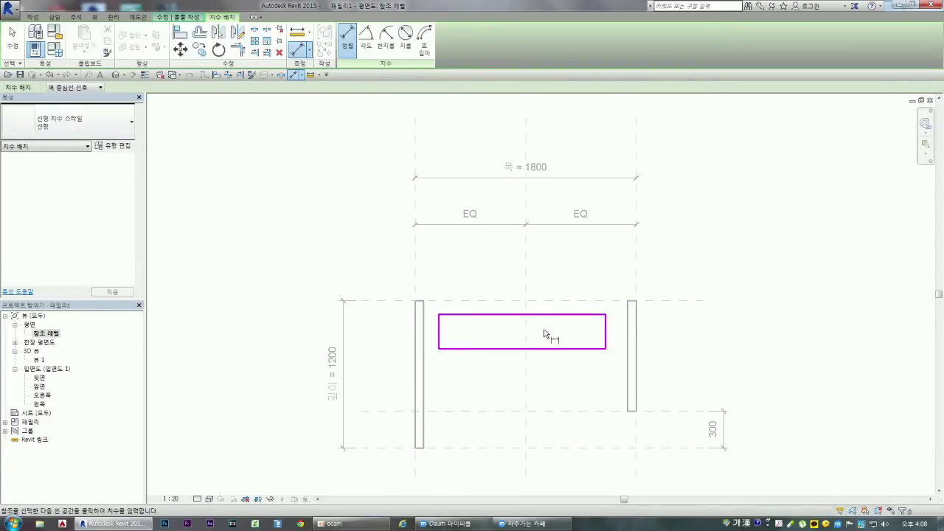
- Add a 280 aligned dimension across the rectangle's depth
click(523, 315)
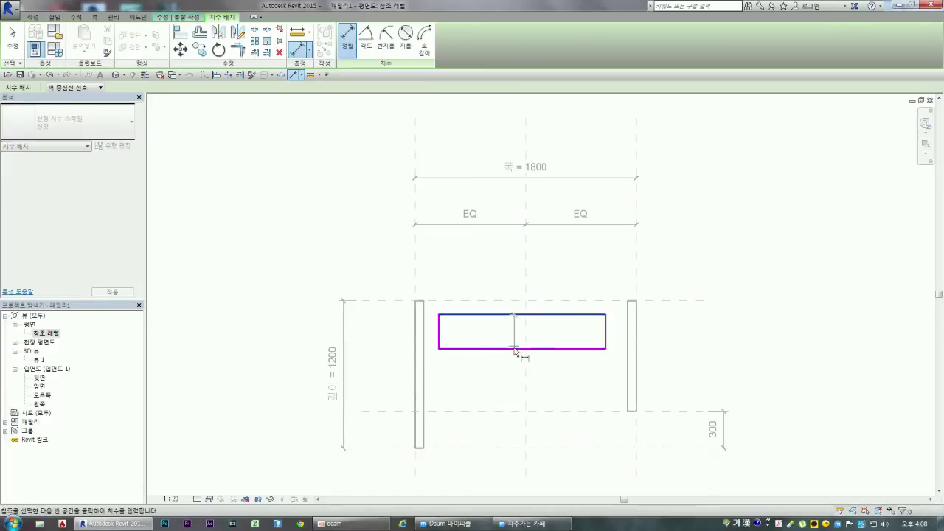
click(516, 349)
click(505, 332)
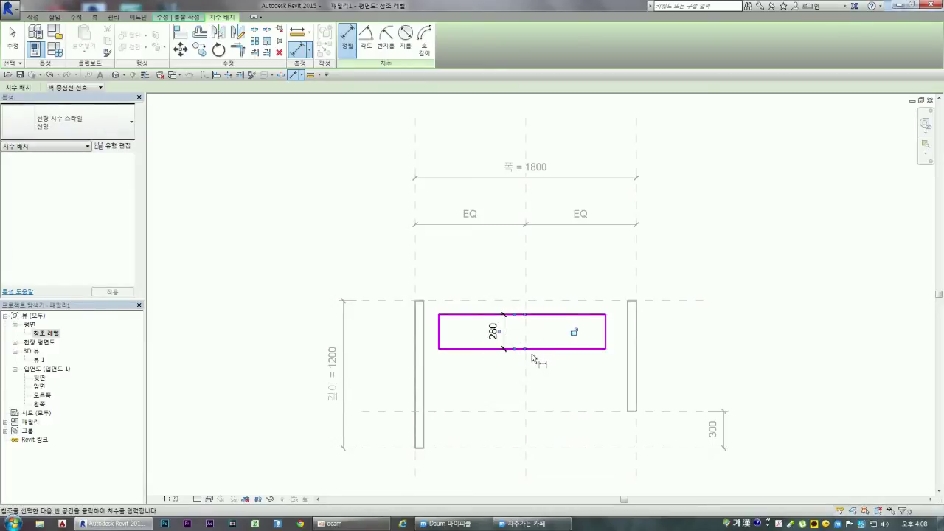
click(523, 357)
key(Escape)
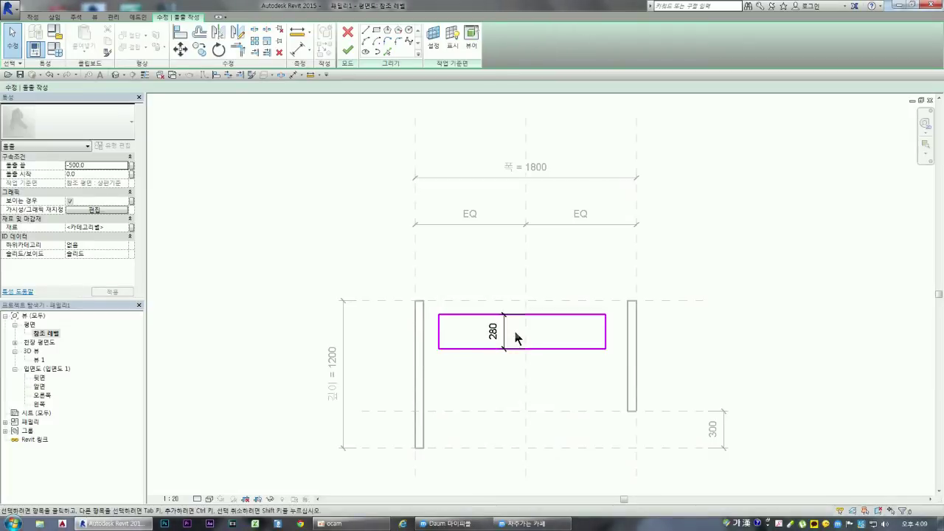
- Label the 280 dimension with the 하판두께 = 70 parameter
click(506, 332)
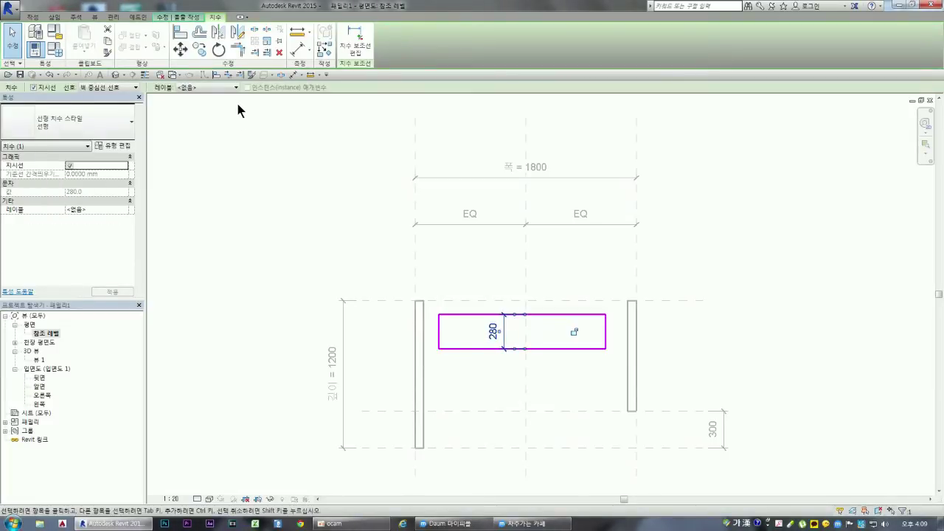
click(235, 88)
click(225, 134)
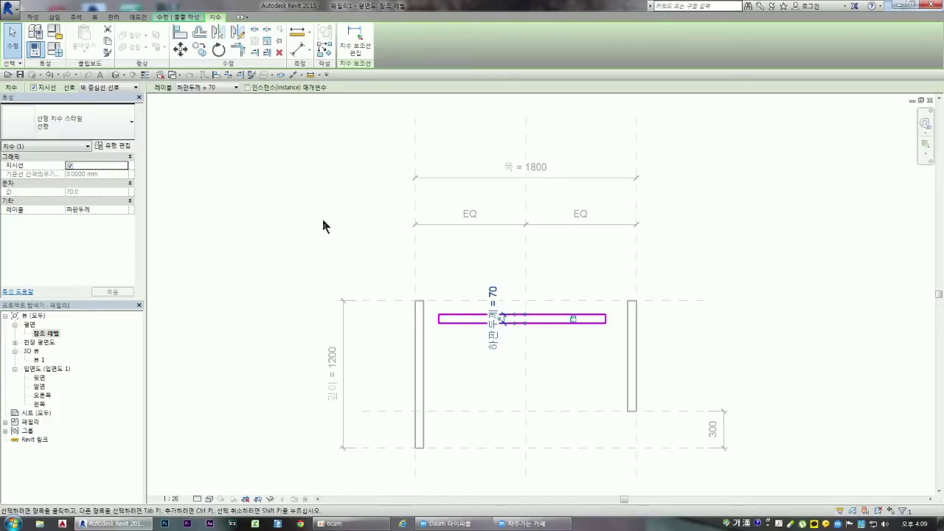
click(229, 77)
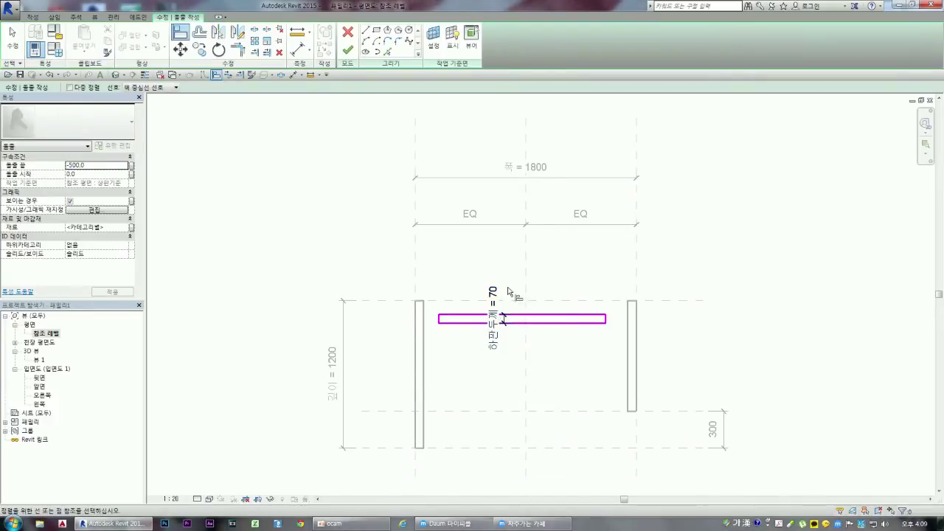
- Align the sketch to the top reference plane and both side panels' inner edges, then finish the extrusion
click(480, 301)
click(493, 316)
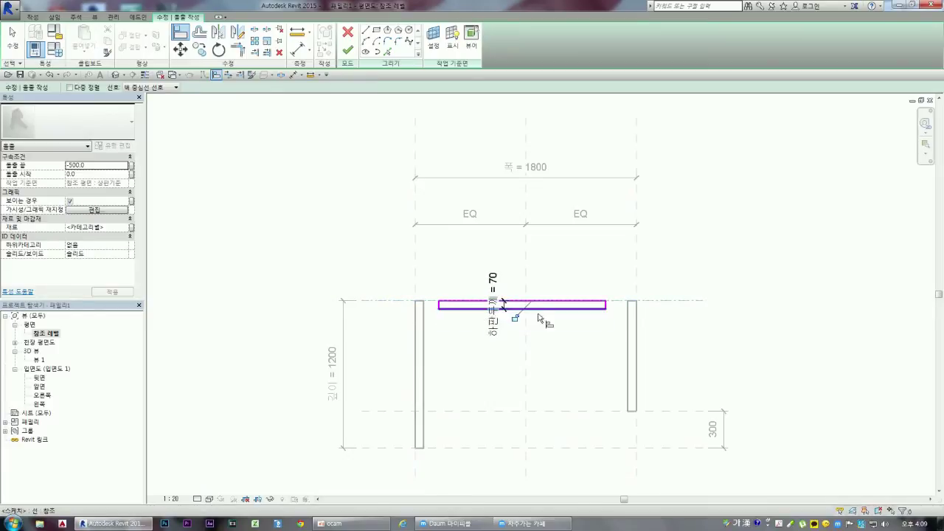
click(425, 314)
click(439, 306)
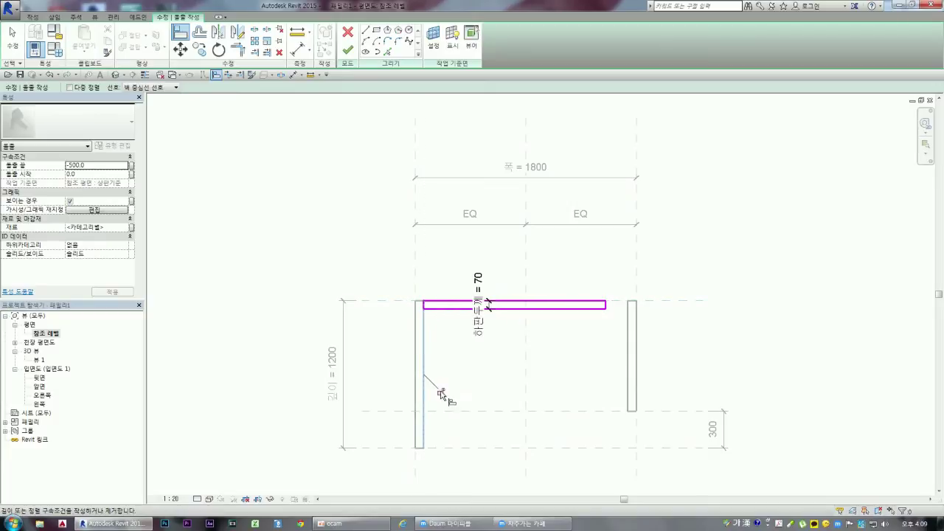
click(609, 306)
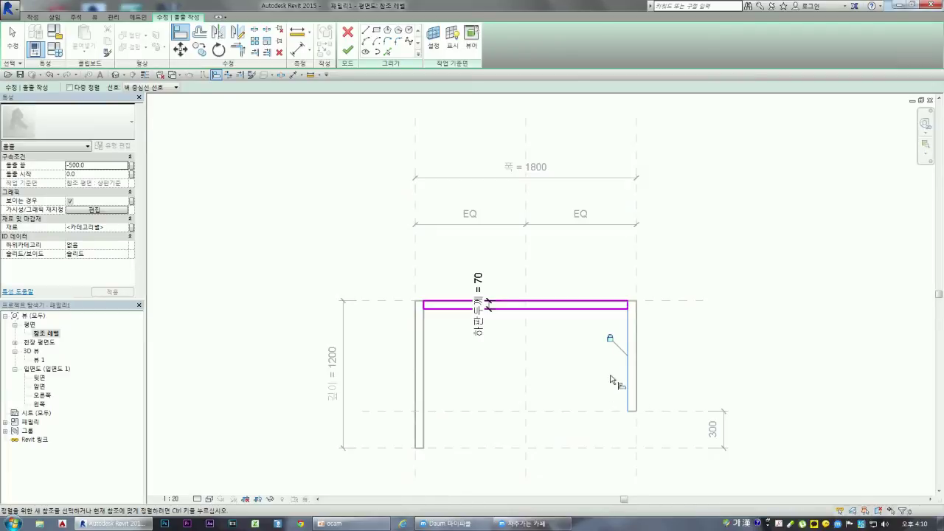
click(350, 50)
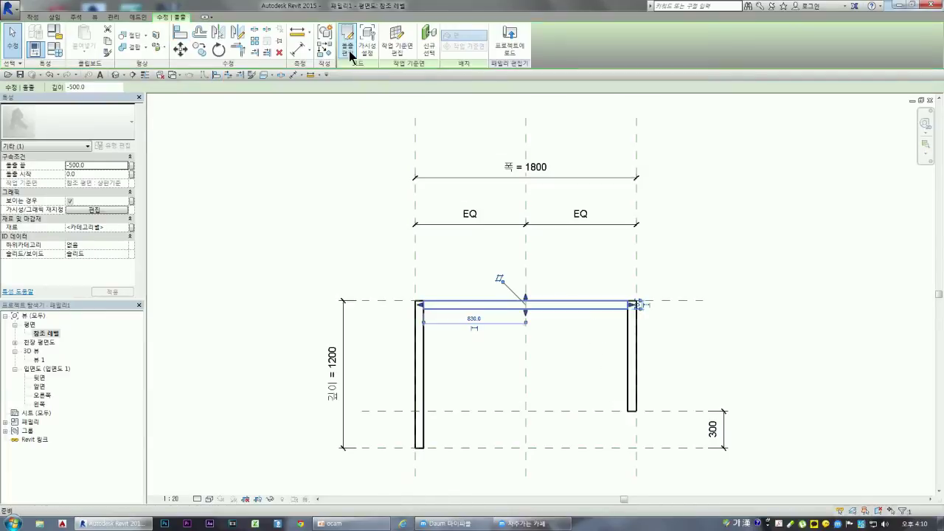
- In 3D View 1, set the back panel's Extrusion Start to -200, then return to 참조 레벨
click(736, 341)
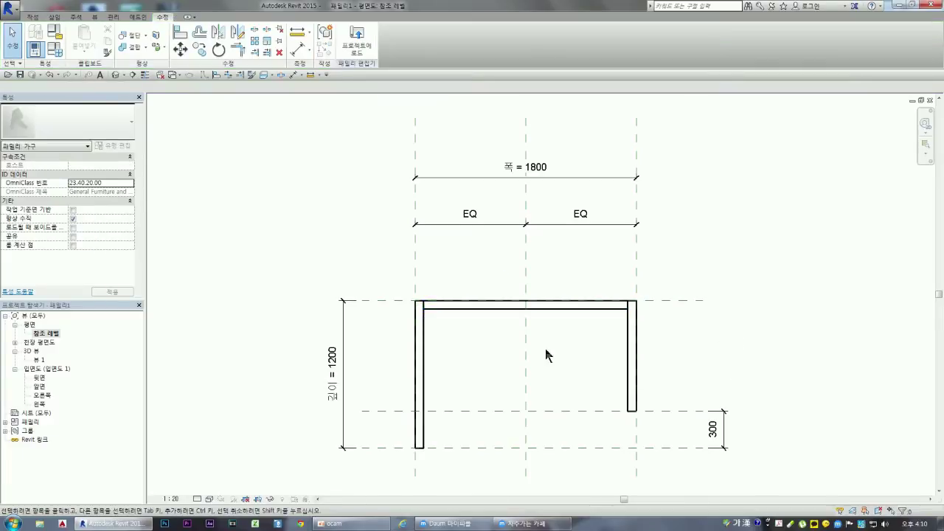
double_click(38, 360)
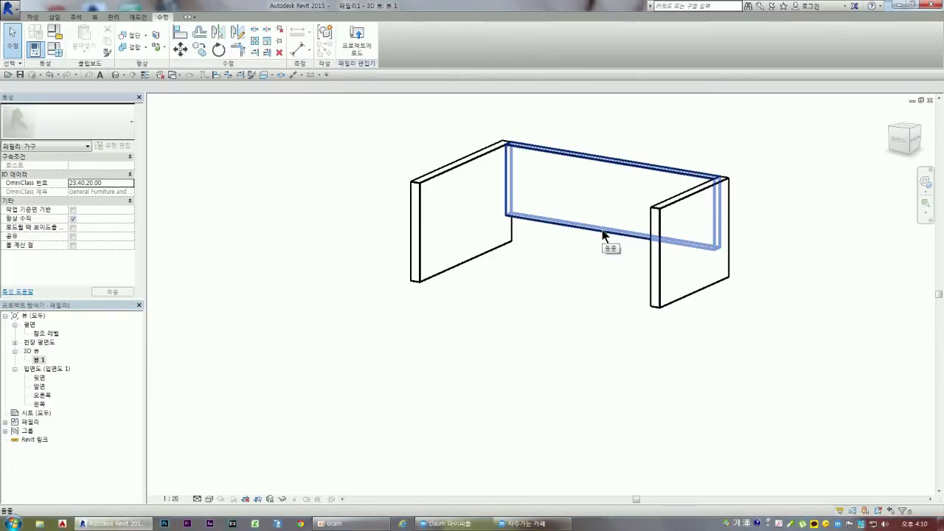
click(595, 168)
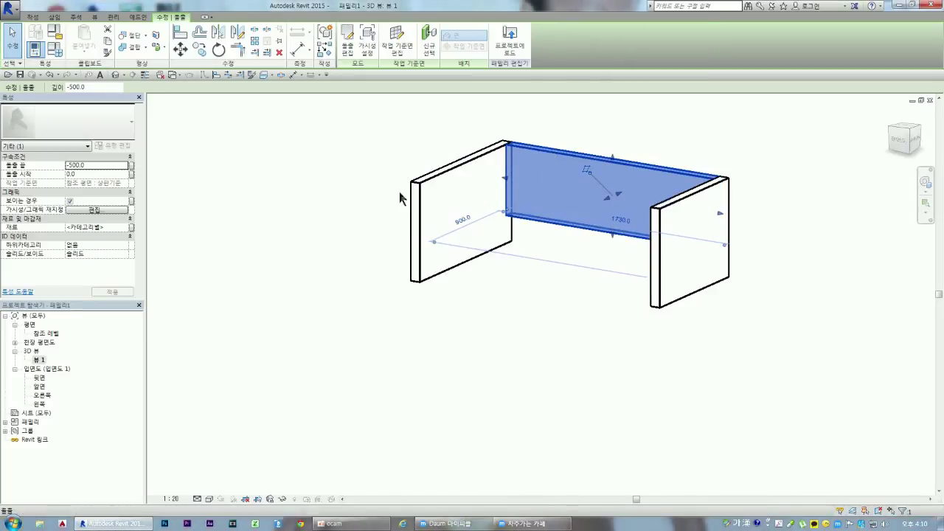
click(86, 175)
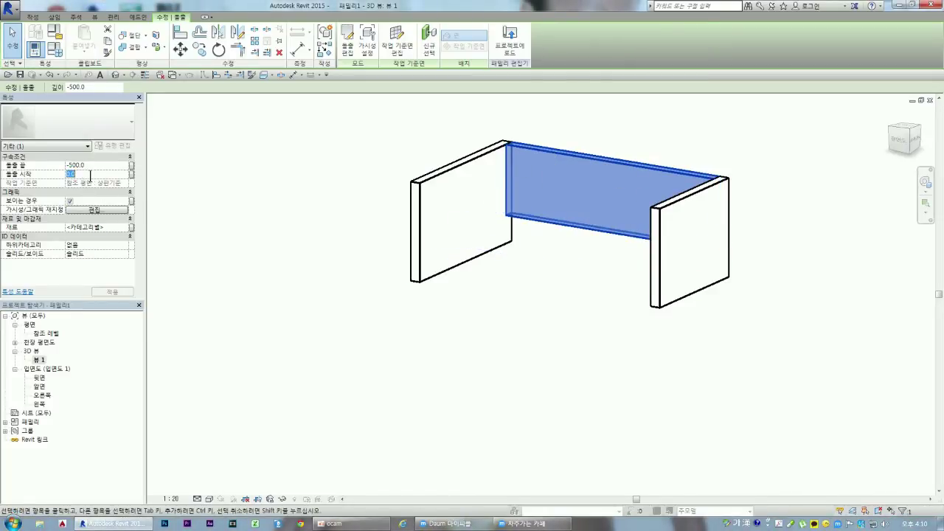
text(-2)
key(Return)
click(112, 292)
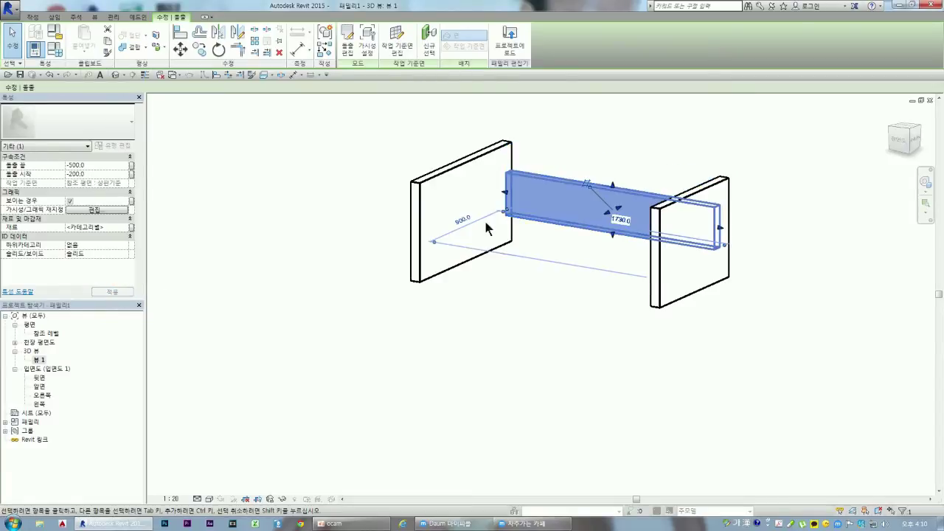
click(528, 307)
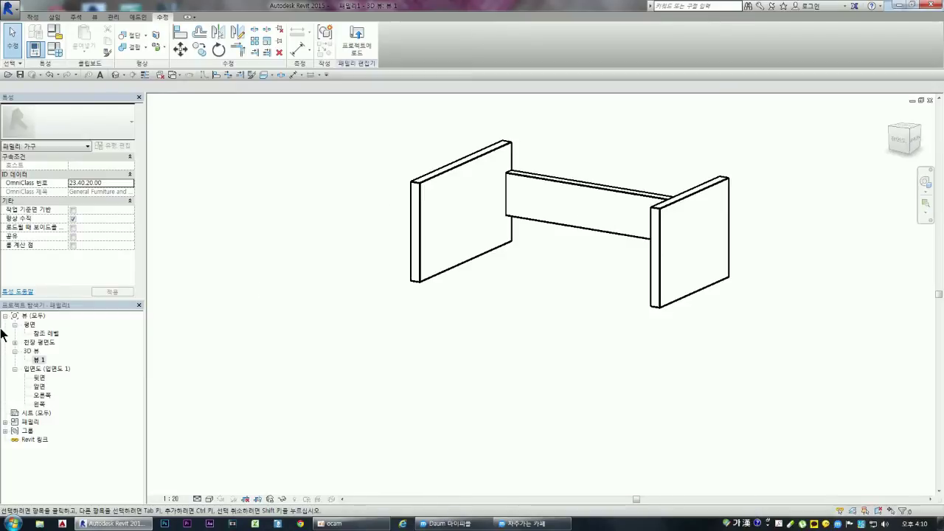
double_click(46, 333)
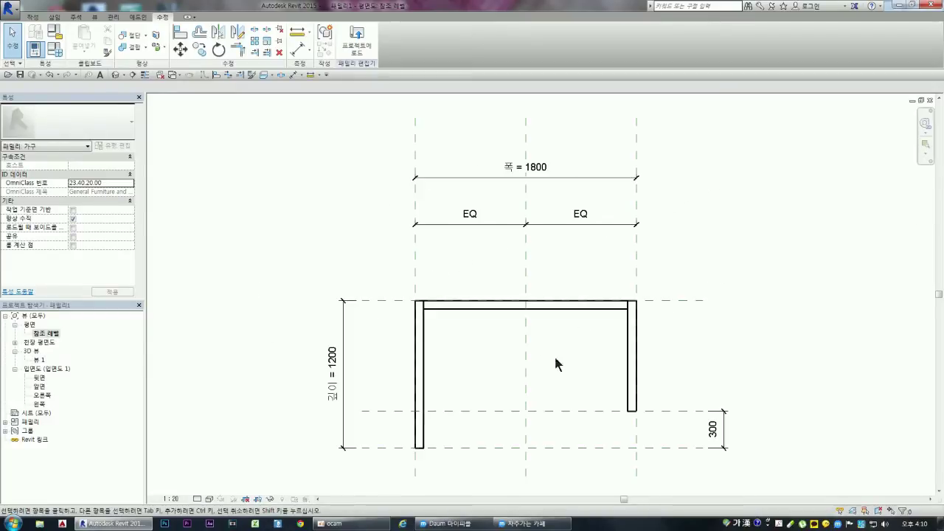
- Orbit the desk in 3D View 1 from above and at angles, then return to the 참조 레벨 plan
double_click(39, 360)
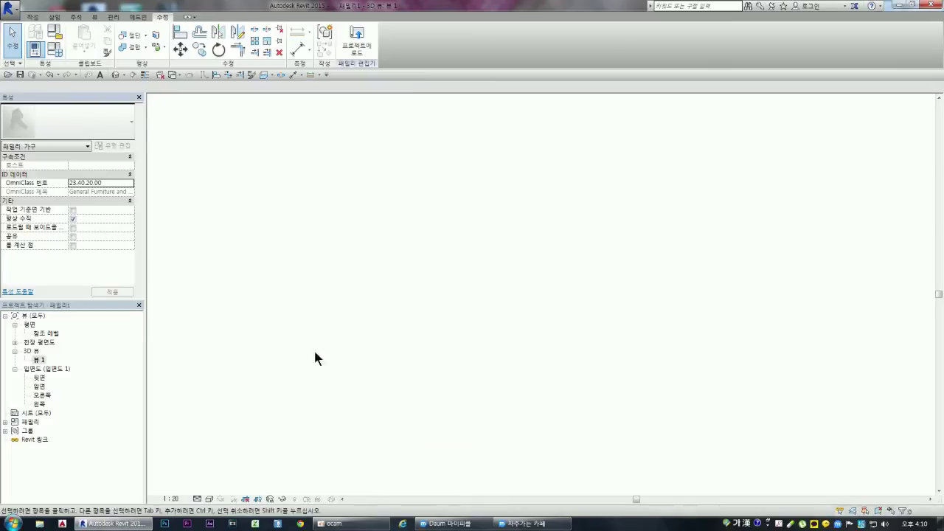
click(915, 133)
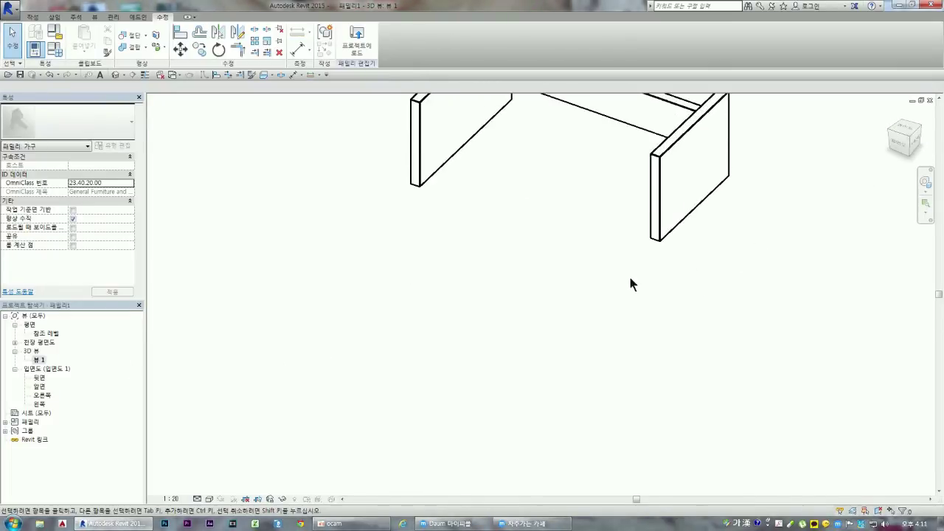
scroll(630, 284, down, 4)
scroll(668, 167, up, 2)
click(904, 129)
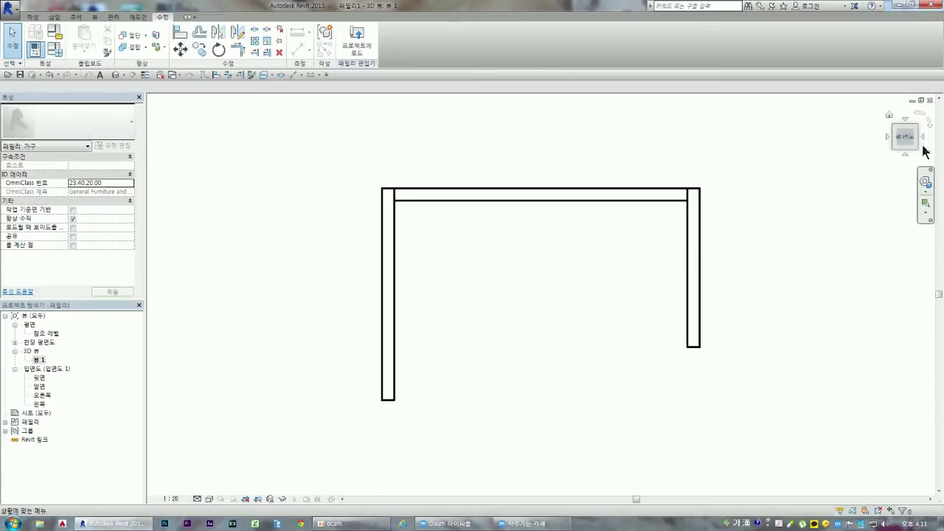
drag(919, 152, 909, 178)
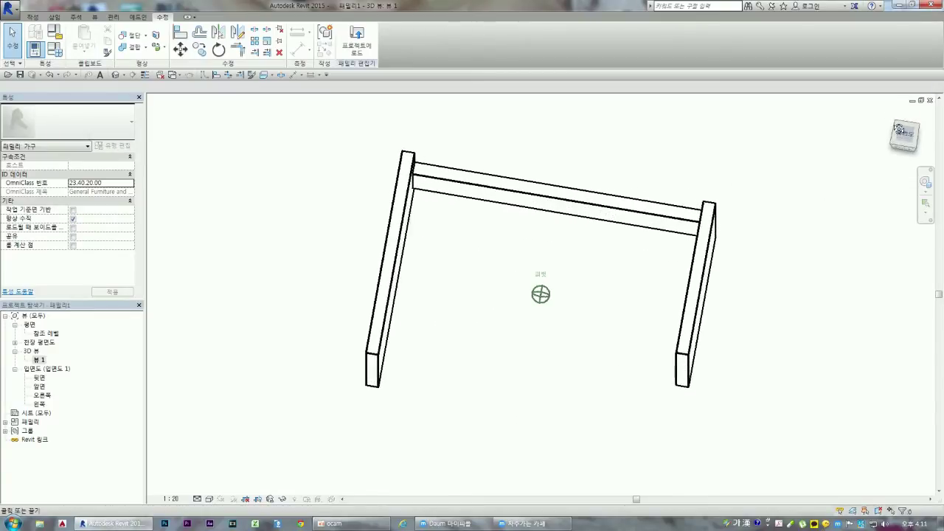
drag(909, 177, 868, 166)
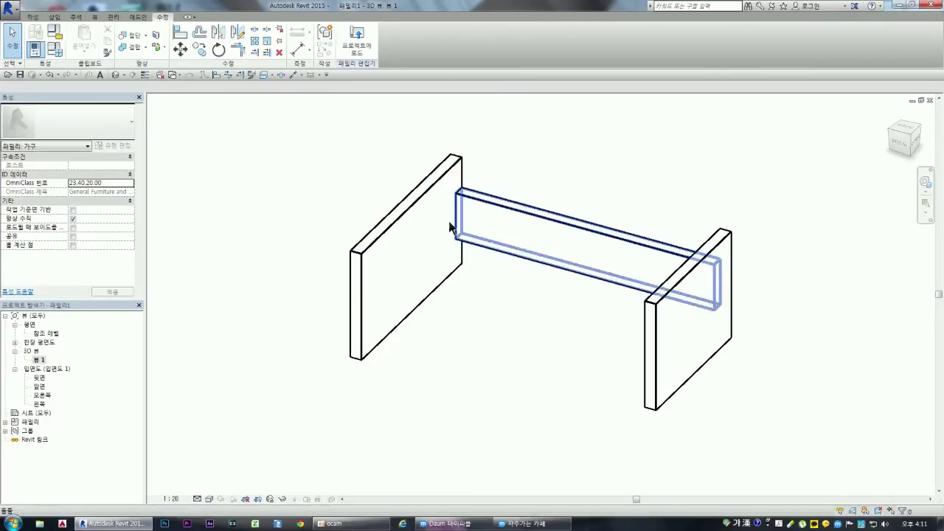
double_click(46, 333)
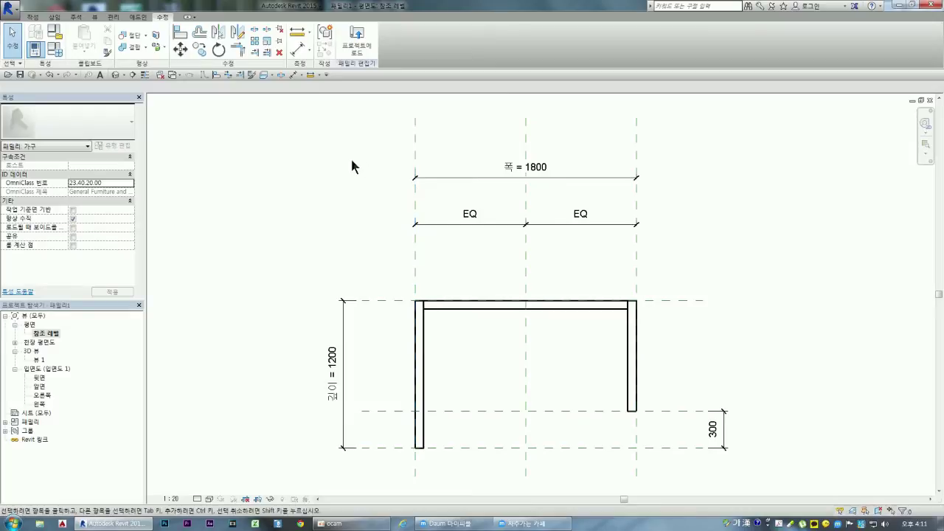
- Save the family to 패밀리1.rfa when prompted and confirm 상판기준 as the work plane
click(33, 16)
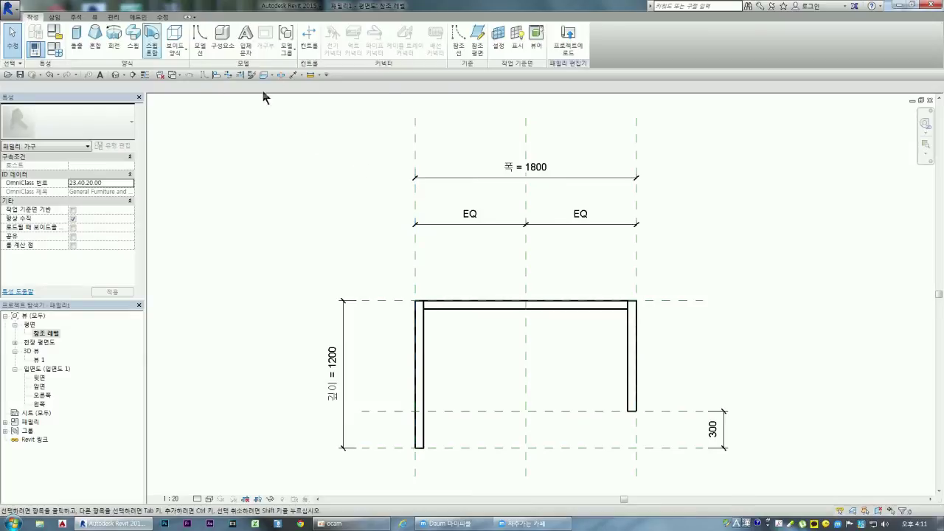
click(497, 43)
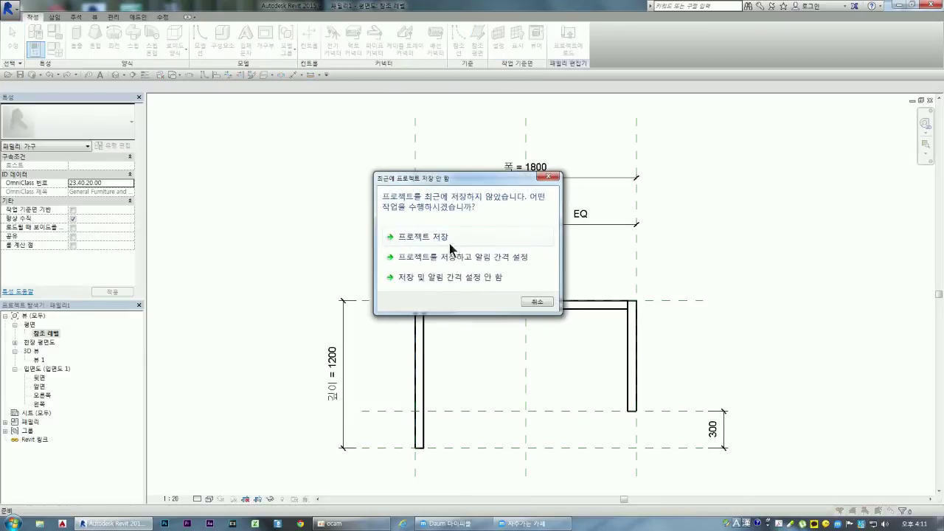
click(455, 236)
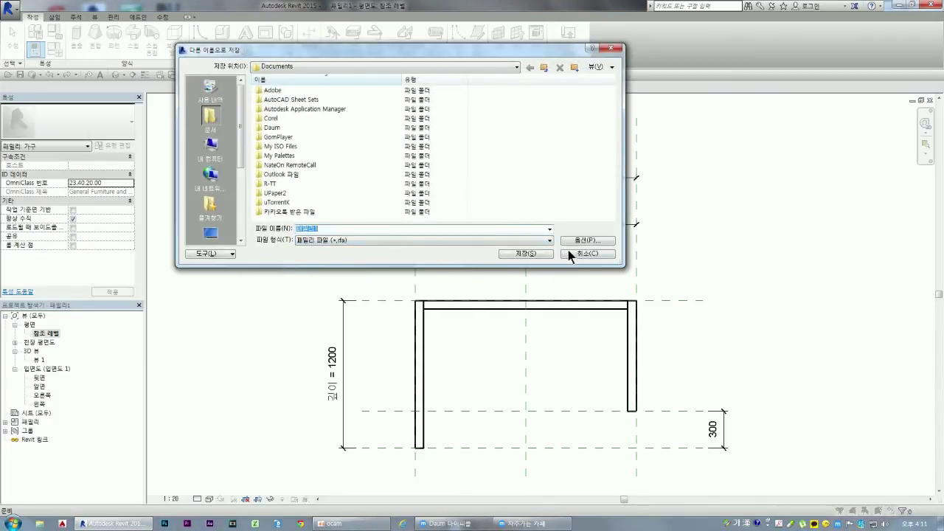
click(531, 255)
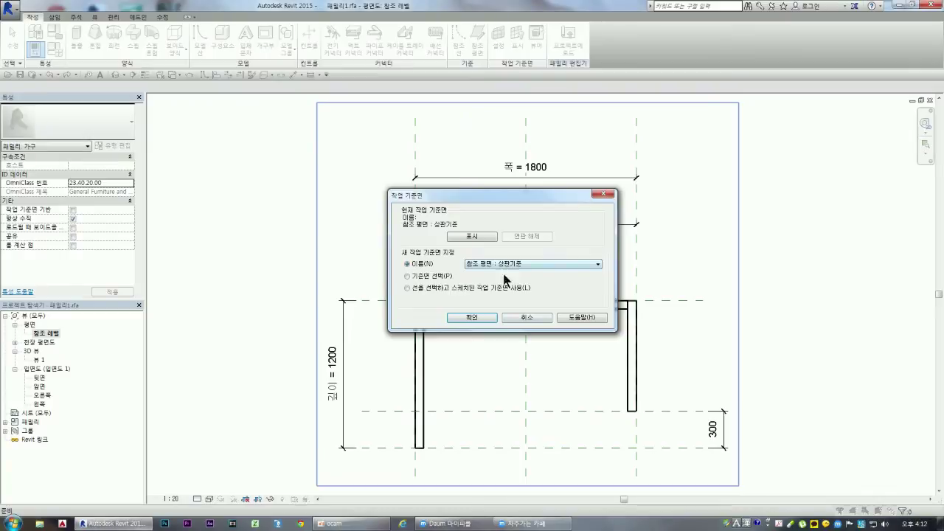
click(476, 320)
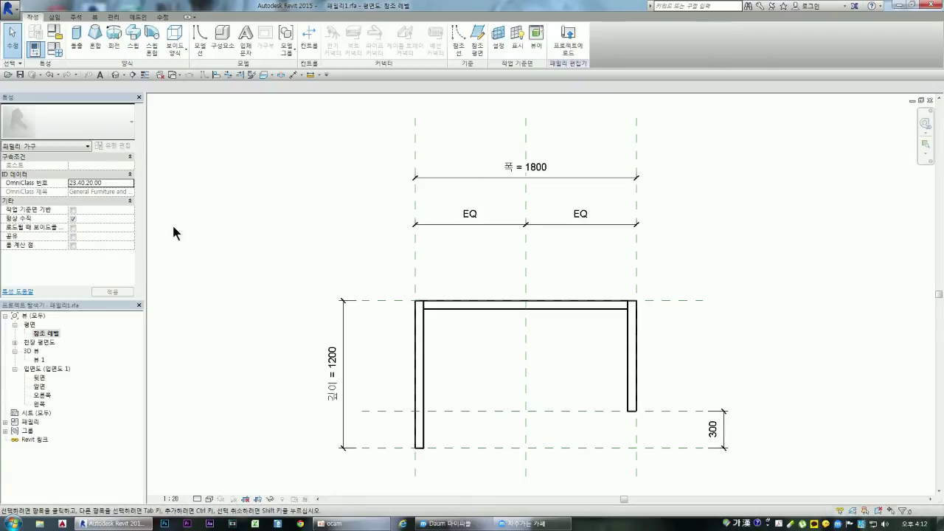
- Start a new extrusion ending at -15 and draw the slab's left, top and right edges
click(80, 42)
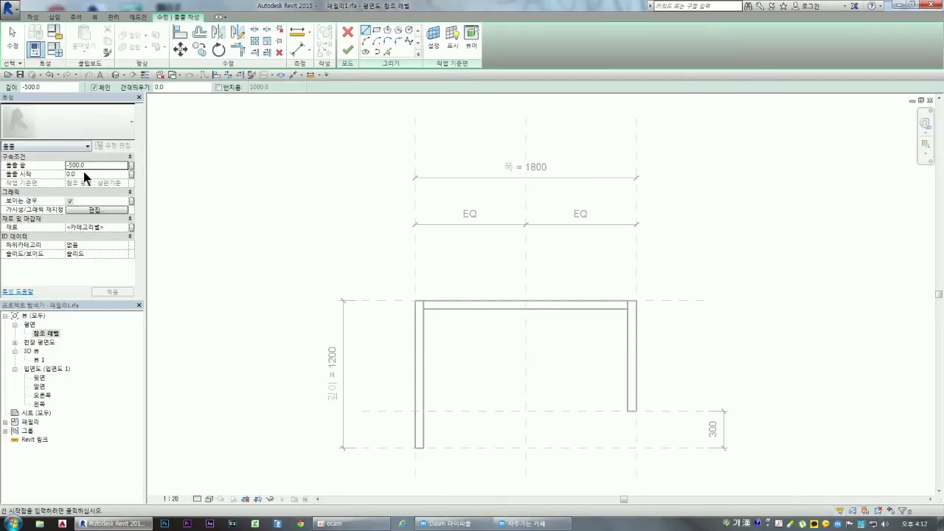
text(15)
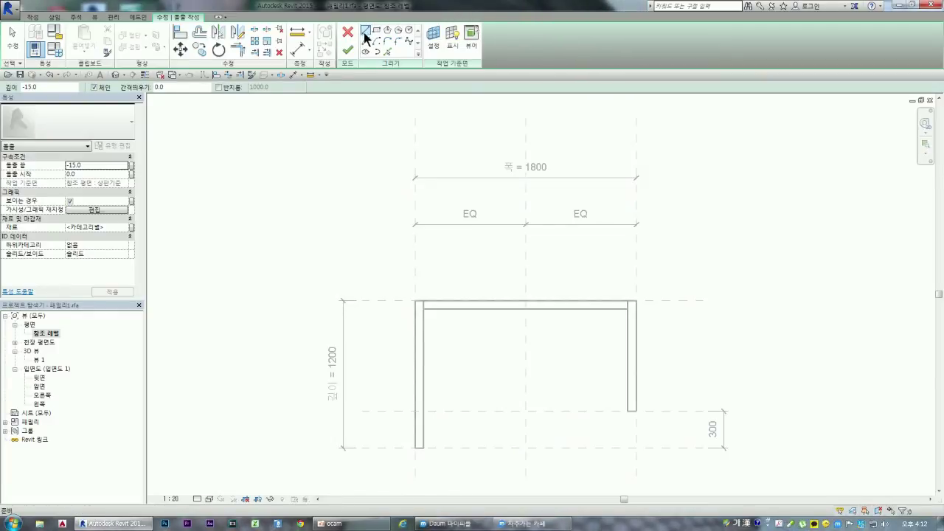
click(416, 448)
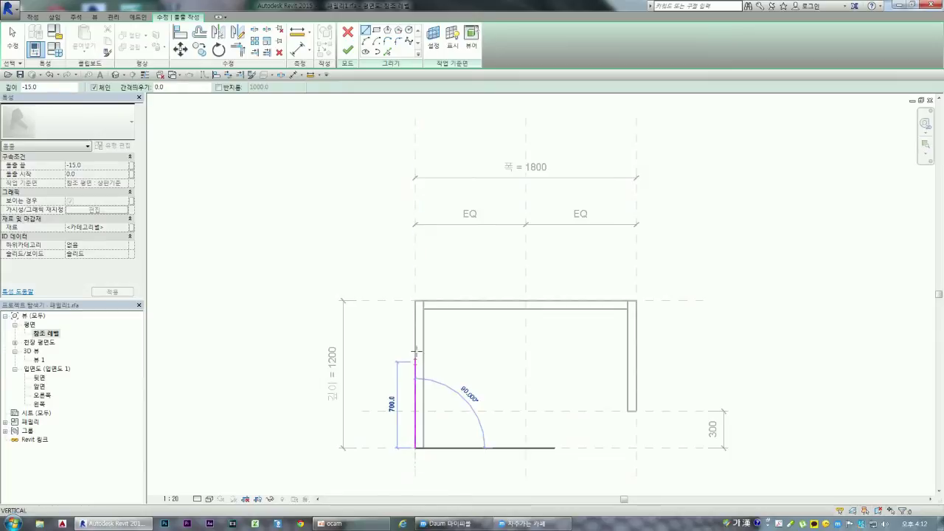
click(415, 301)
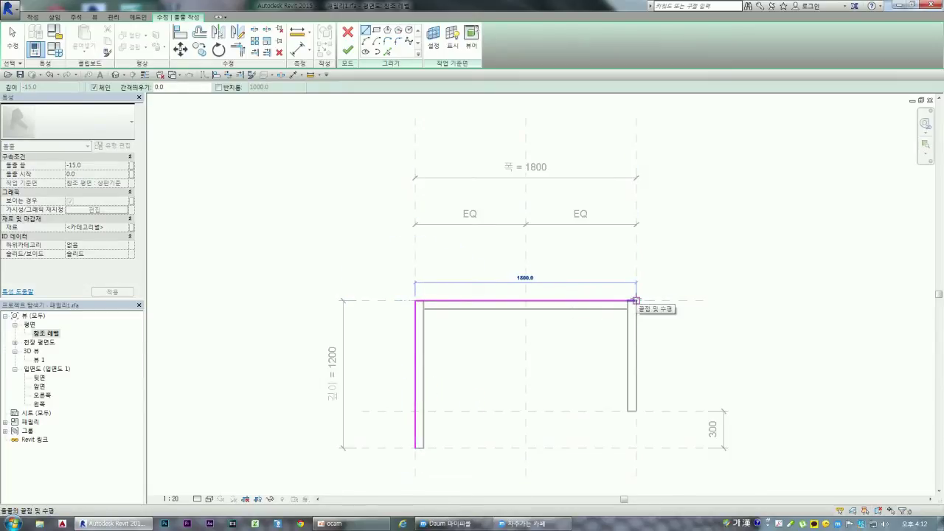
click(636, 301)
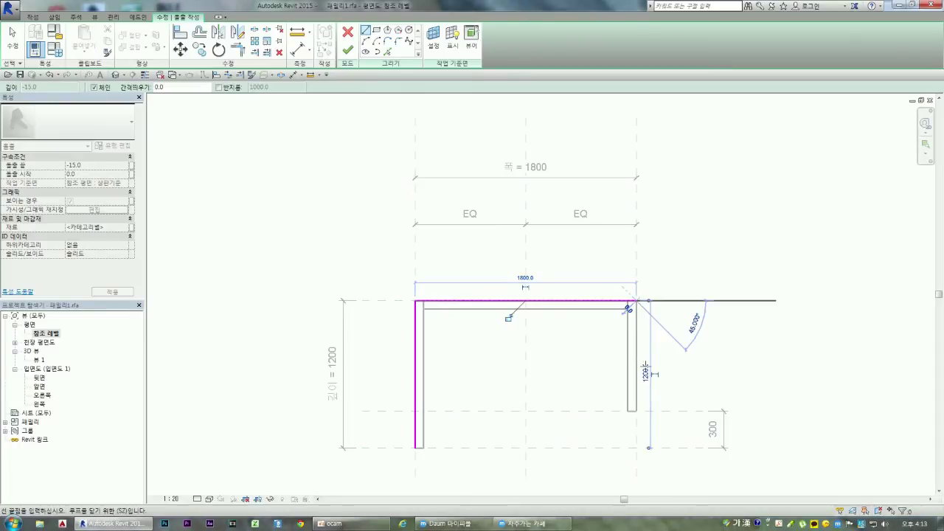
click(635, 411)
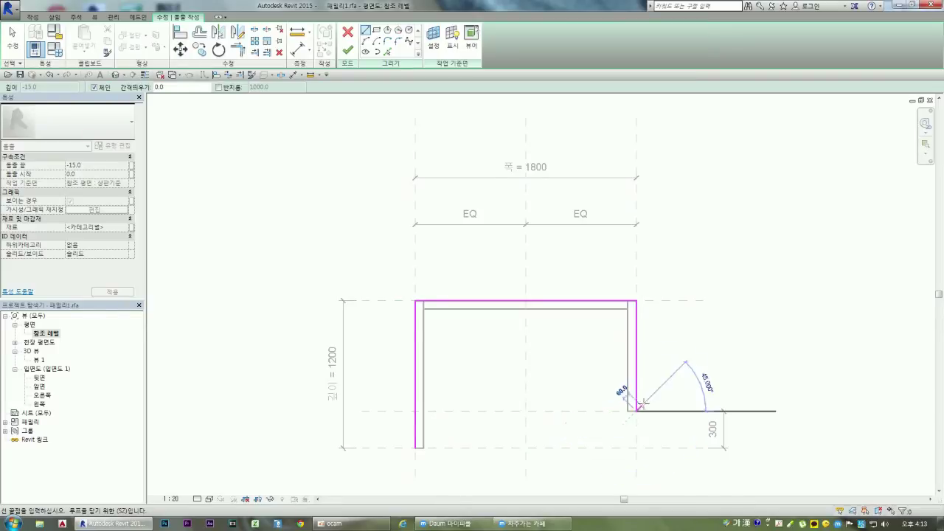
- Draw two Start-End-Radius arcs forming a wavy front edge that closes the outline
click(368, 43)
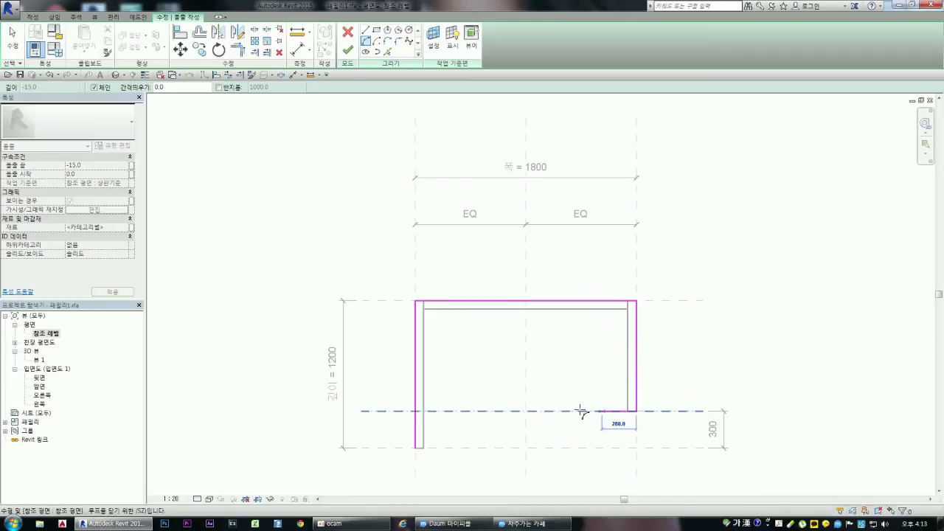
click(526, 411)
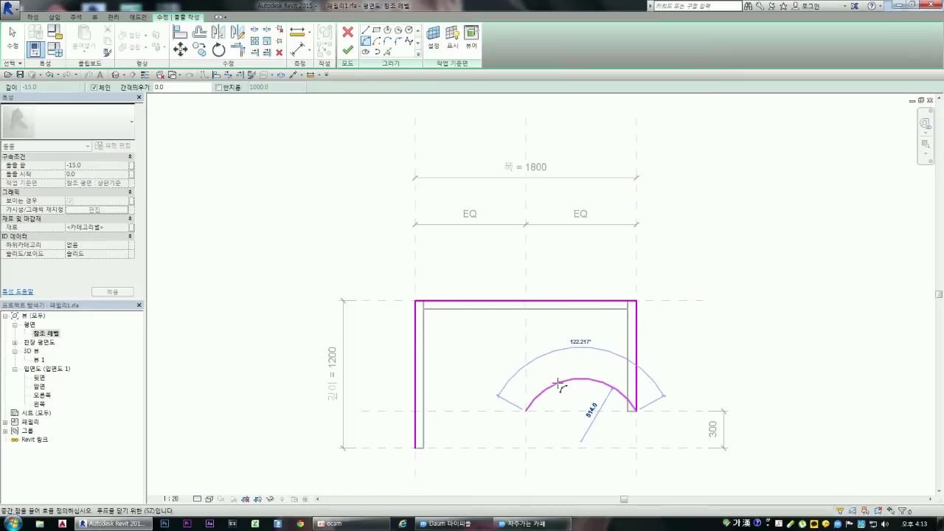
click(561, 384)
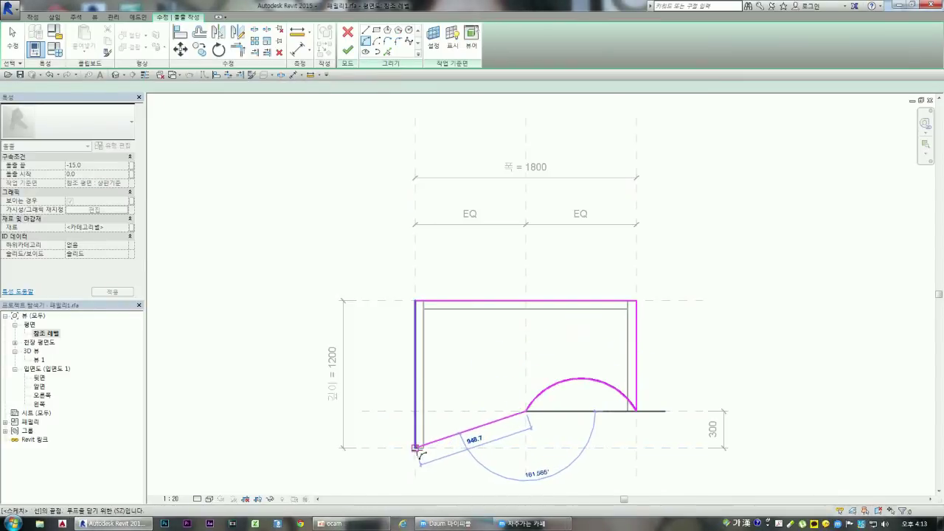
click(480, 452)
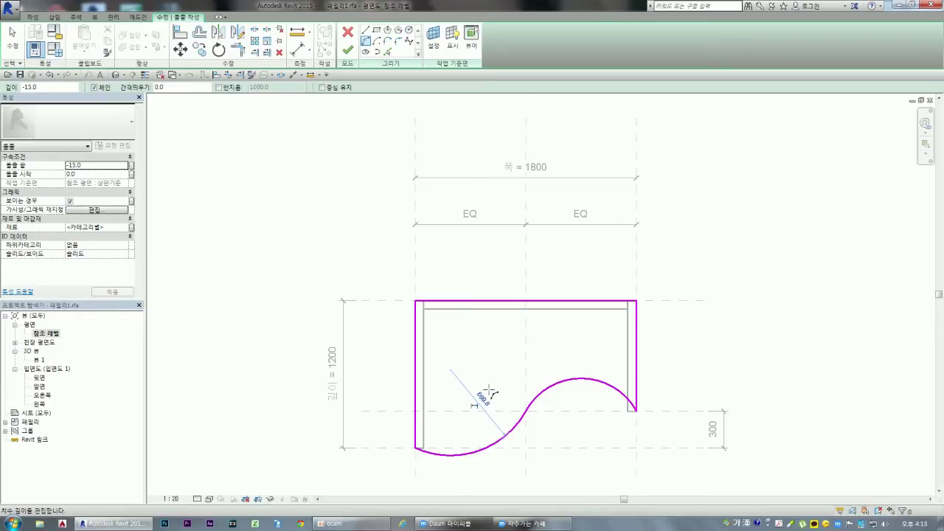
- Set the lower-left arc's radius to 1400 and delete the right arc
key(Escape)
key(Escape)
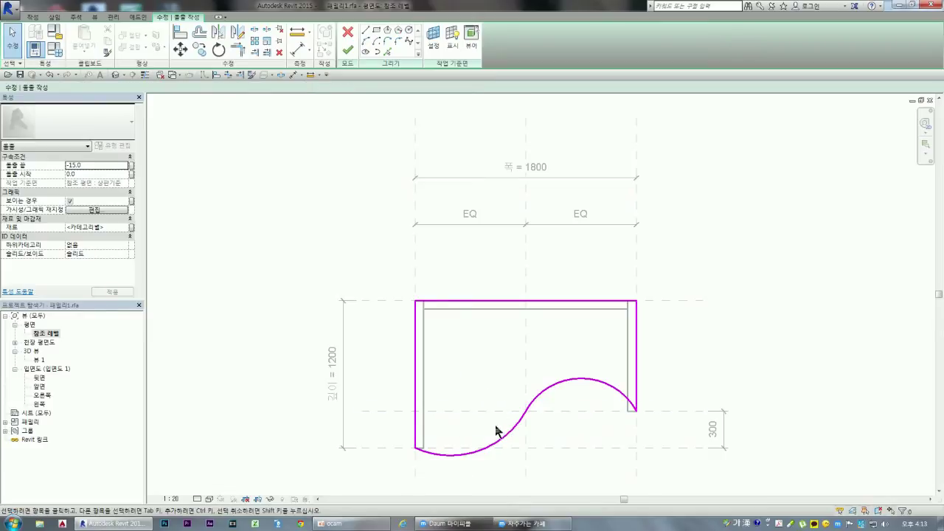
click(497, 441)
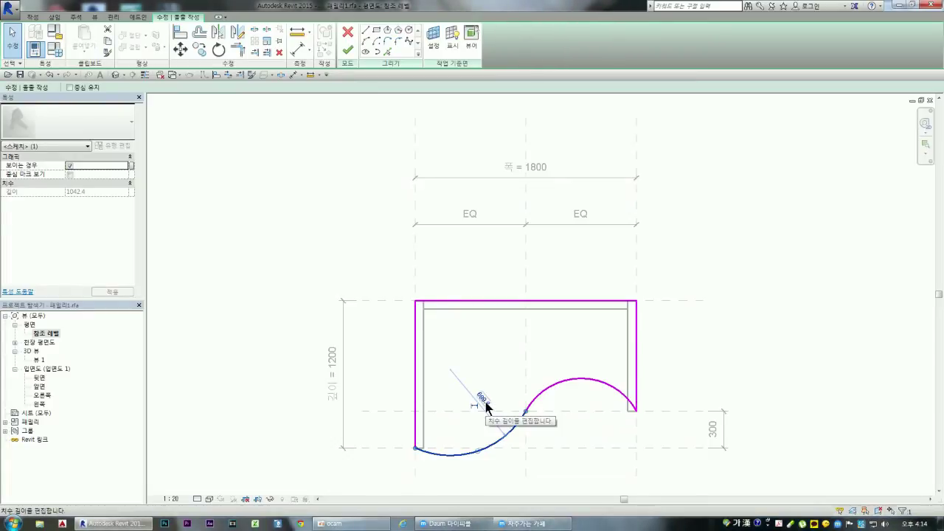
click(485, 402)
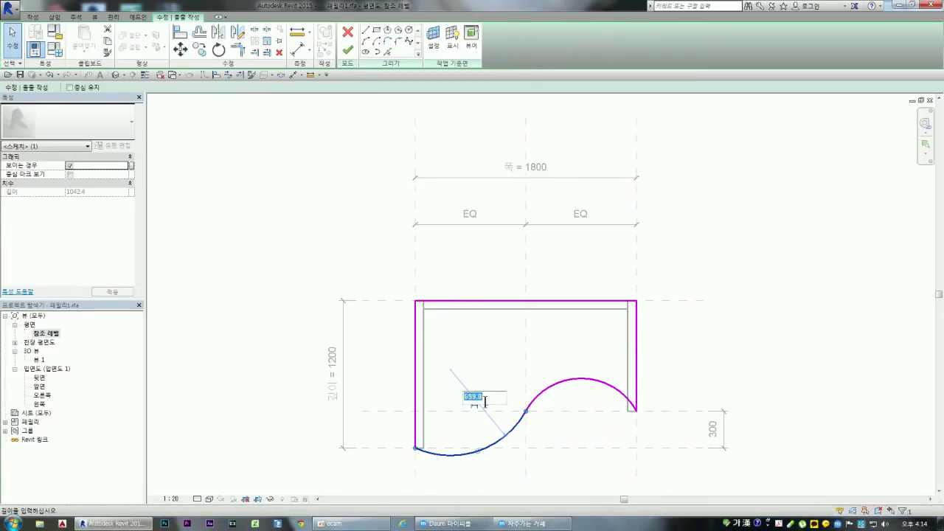
text(1400)
key(Return)
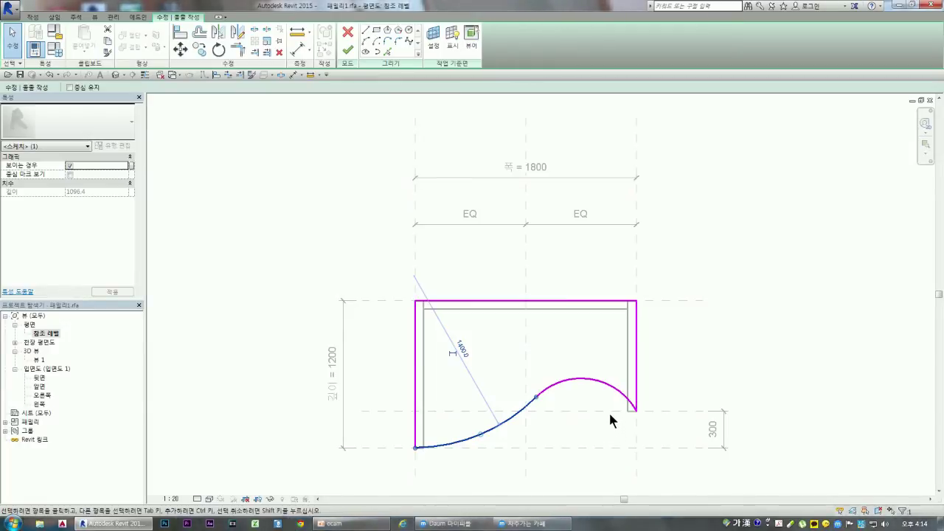
click(588, 380)
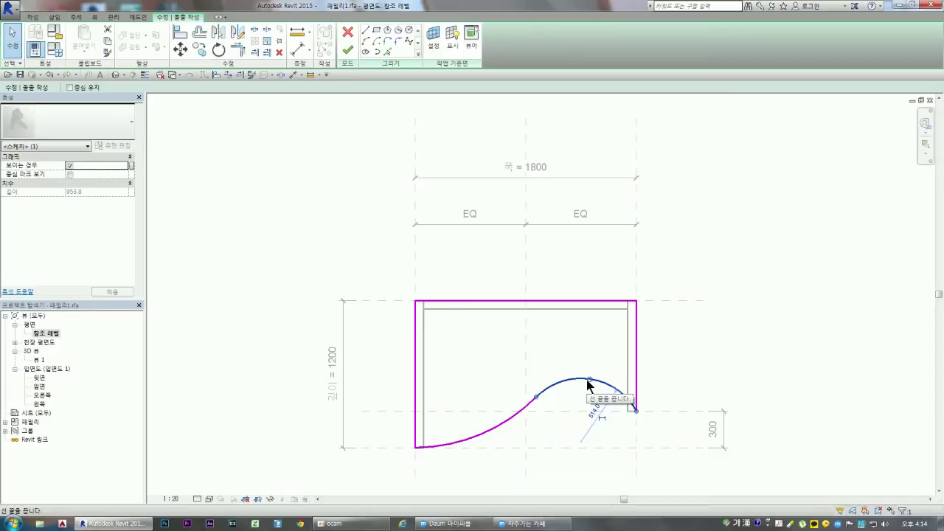
click(565, 420)
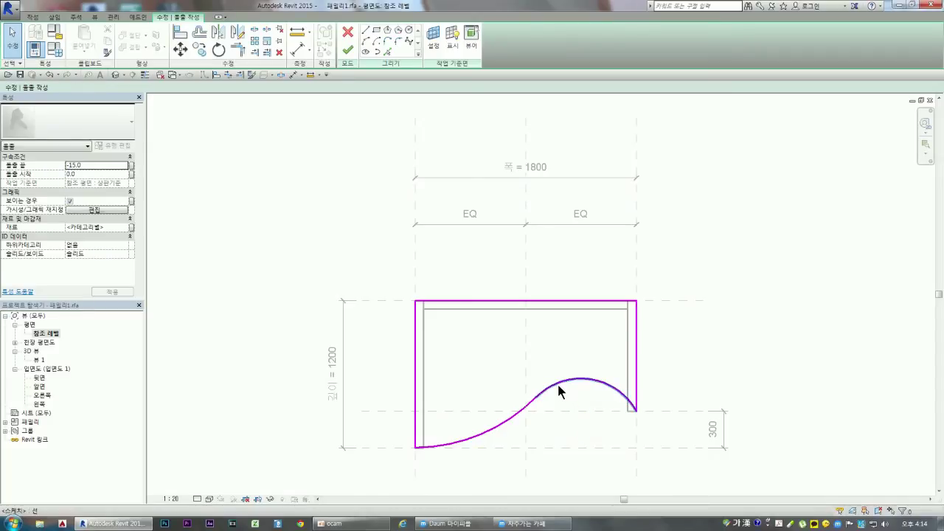
click(559, 392)
key(Delete)
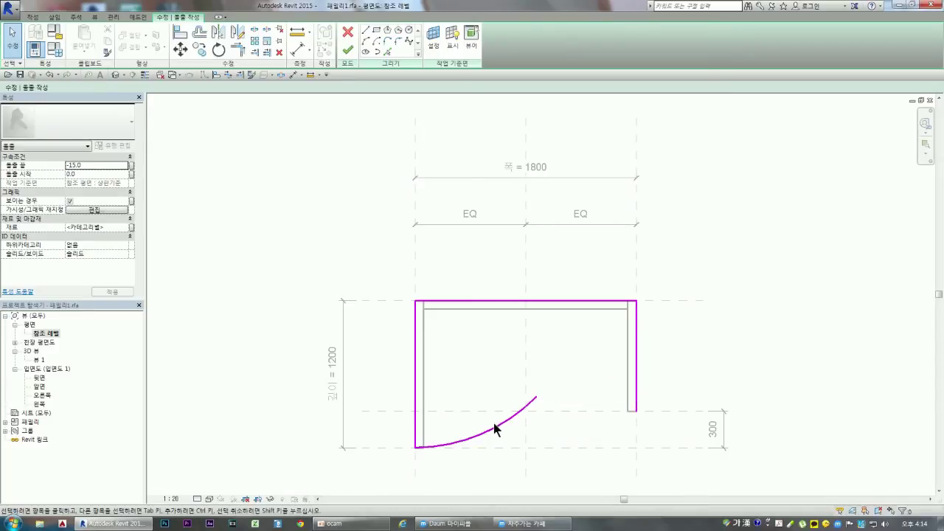
click(493, 426)
- Delete the leftover arc and draw two opposing arcs from the lower-left corner to the right panel's end
key(Delete)
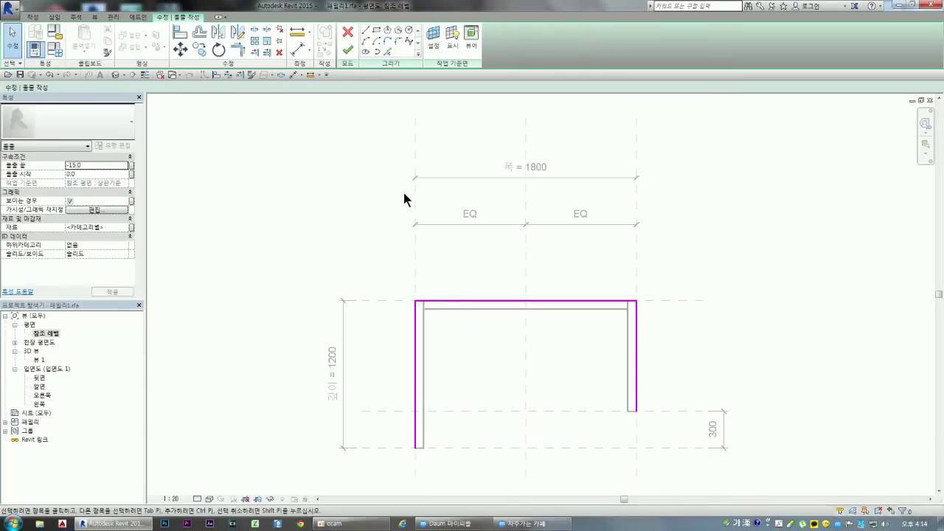
click(366, 42)
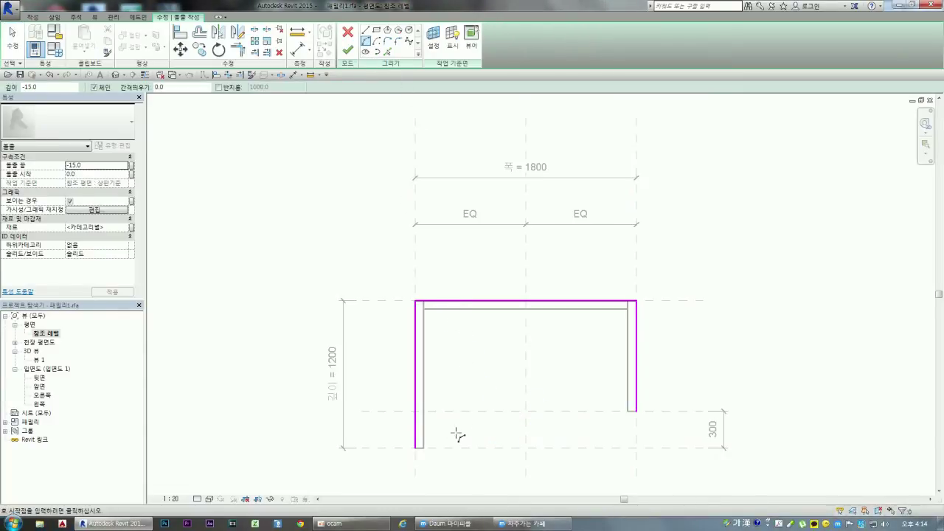
click(416, 447)
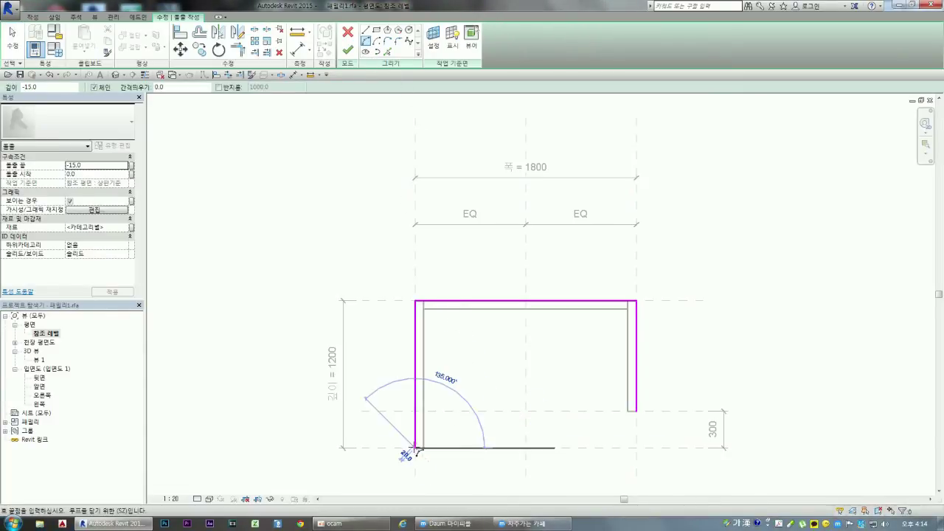
click(525, 411)
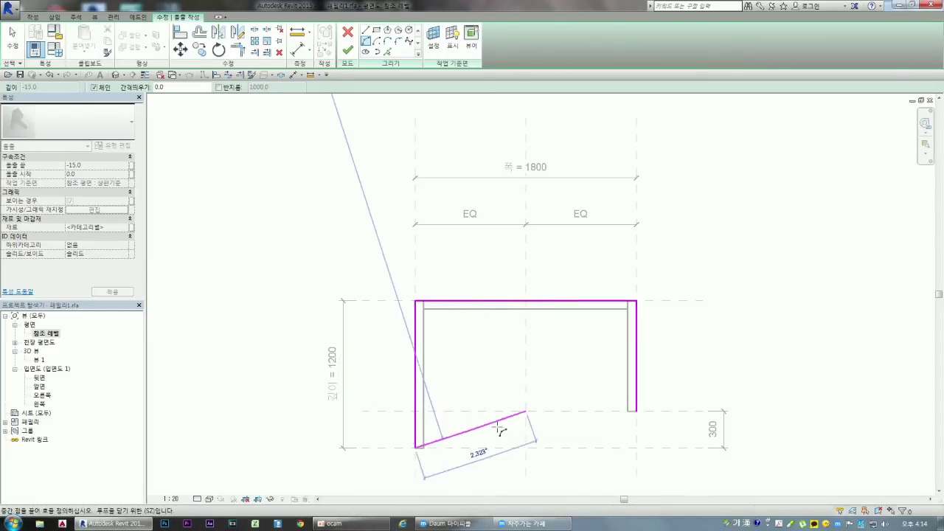
click(481, 435)
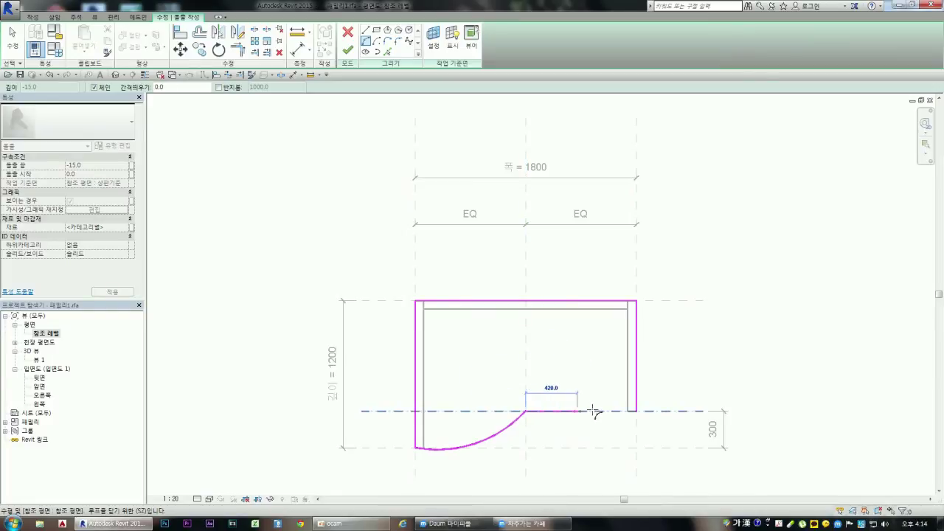
click(636, 411)
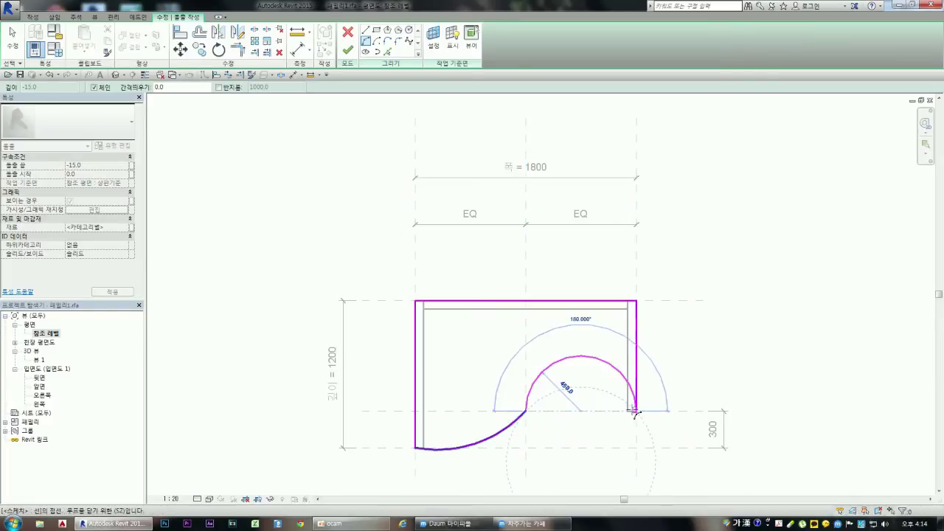
click(590, 401)
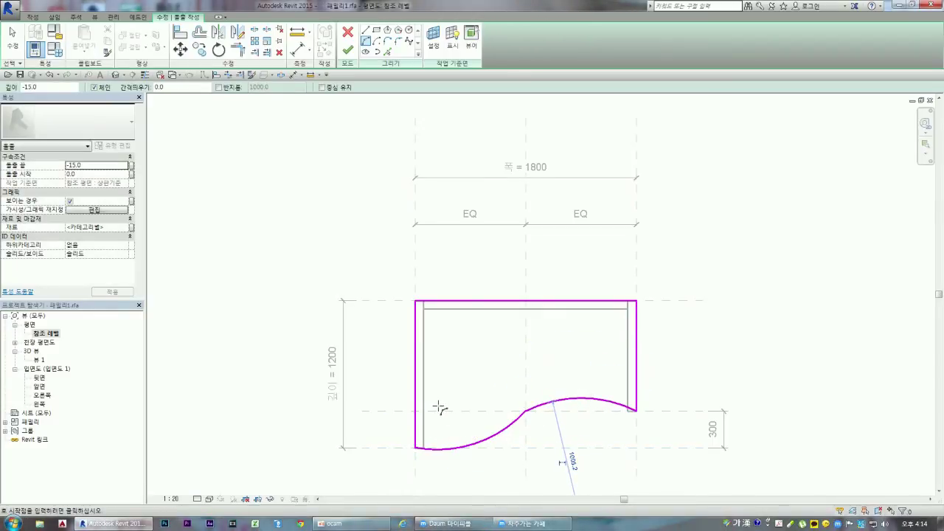
key(Escape)
click(480, 440)
- Set the lower-left arc's radius to 1400
click(449, 392)
text(14)
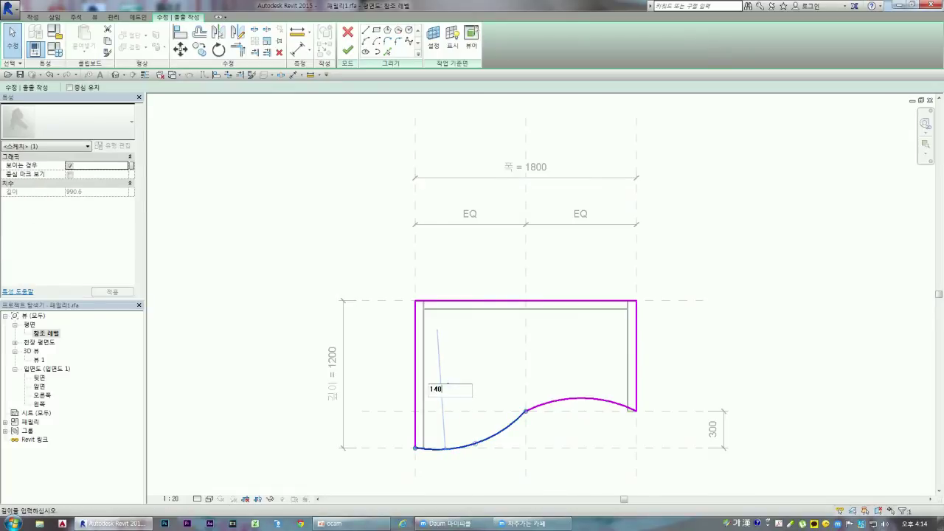
text(0)
key(Return)
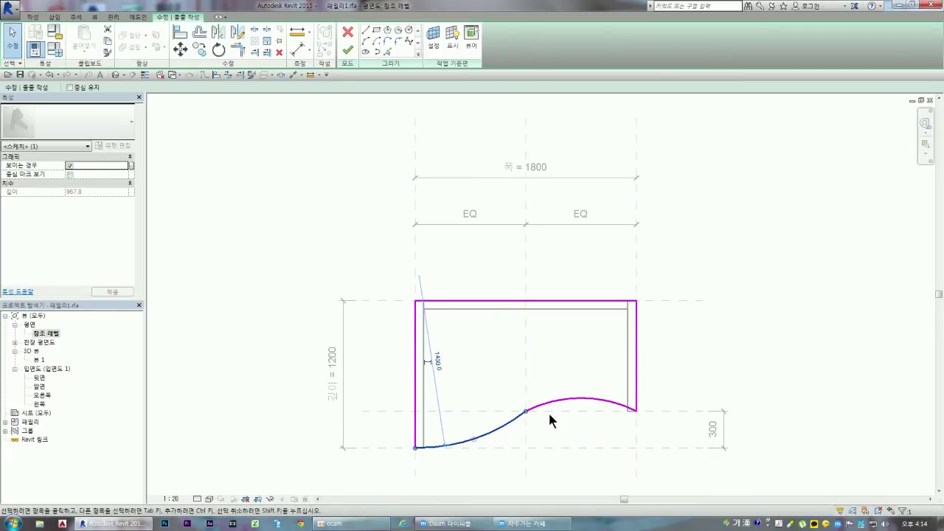
- Adjust the right arc's radius from 1000 and 900 down to 700, then finish the slab sketch
click(582, 398)
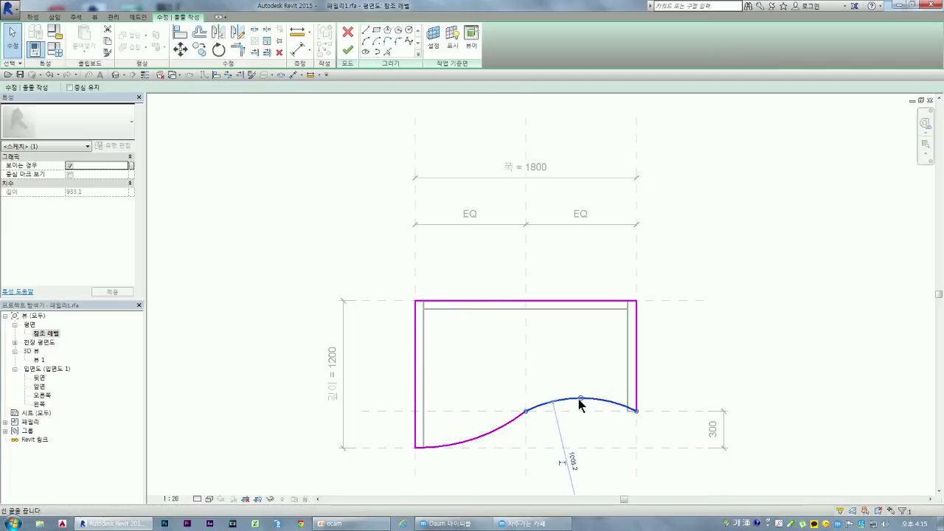
click(571, 461)
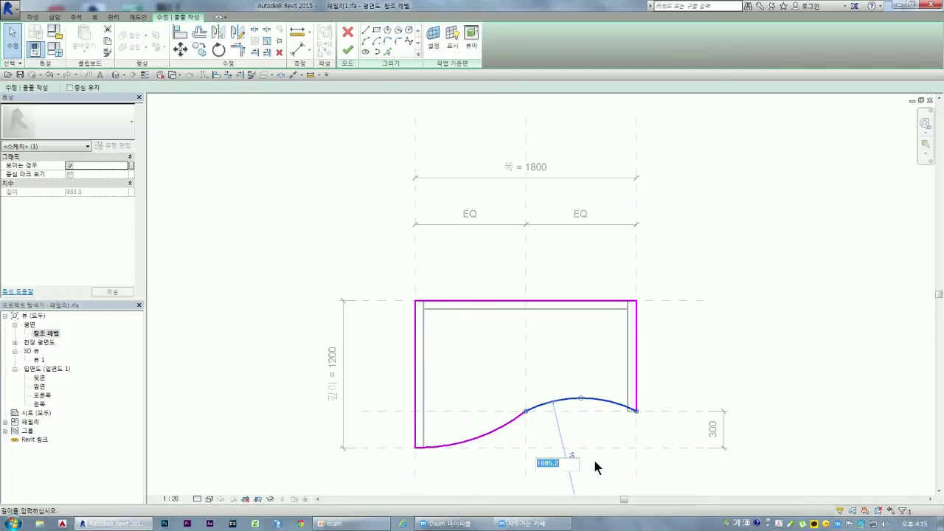
text(1000)
key(Return)
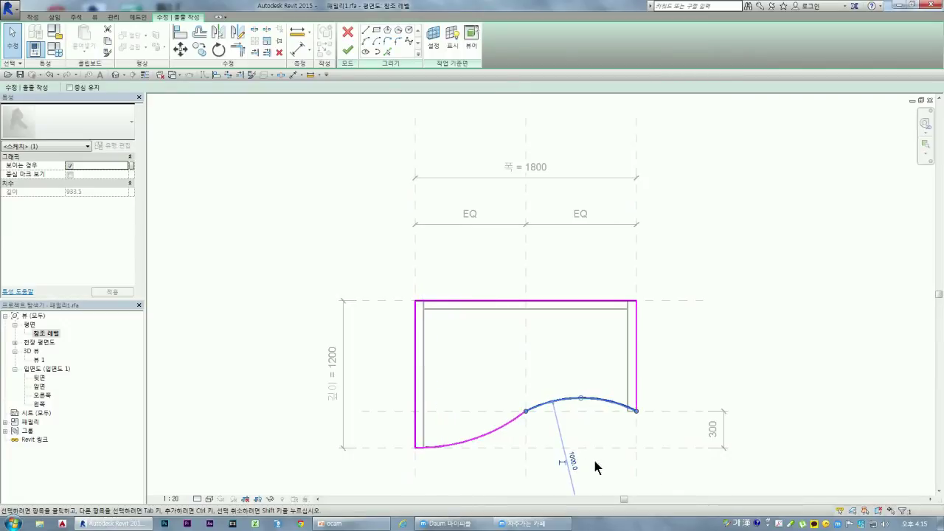
click(572, 461)
text(900)
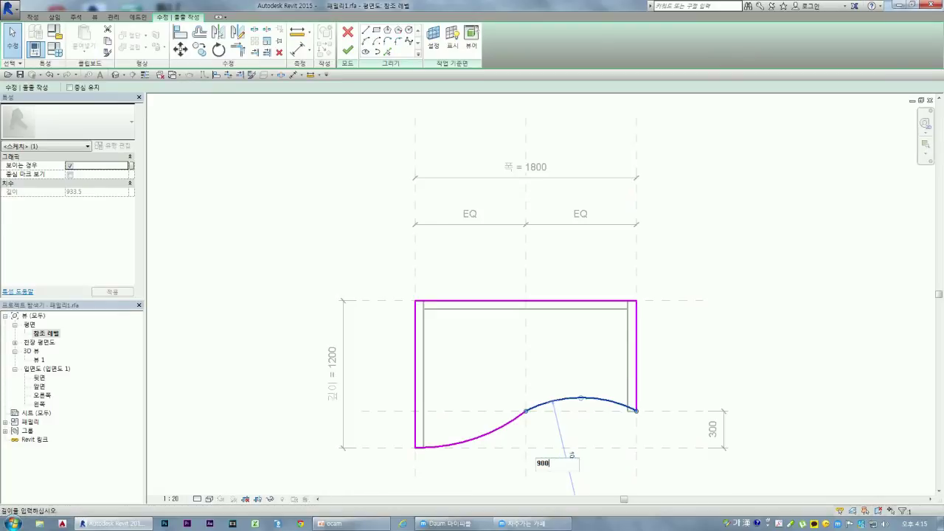
key(Return)
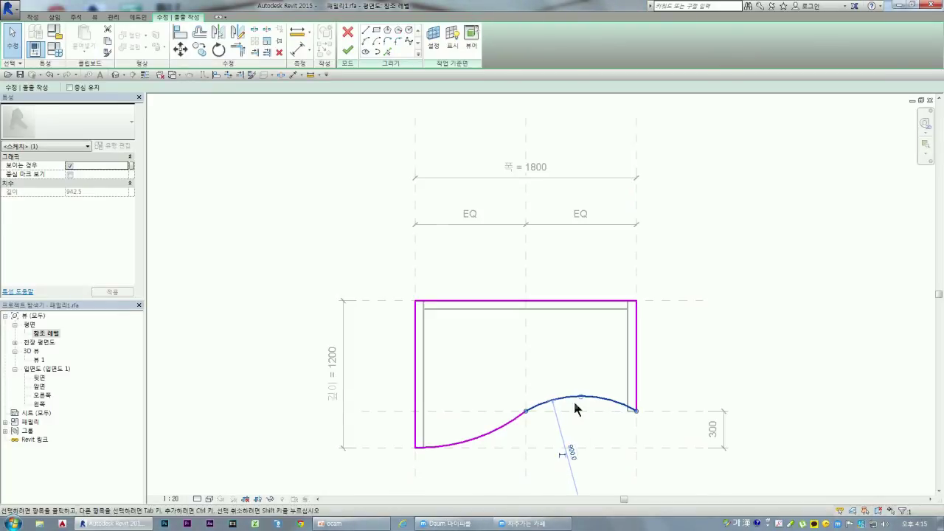
drag(580, 398, 580, 402)
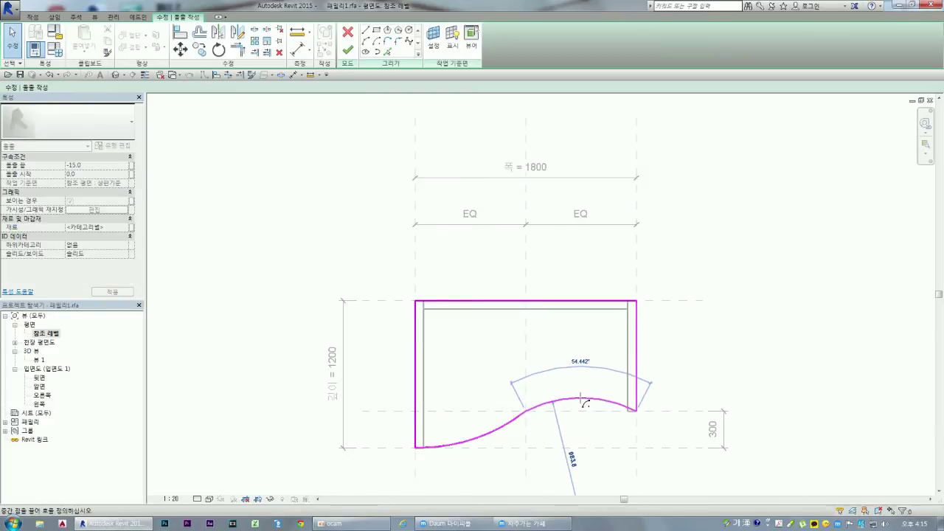
drag(581, 402, 581, 403)
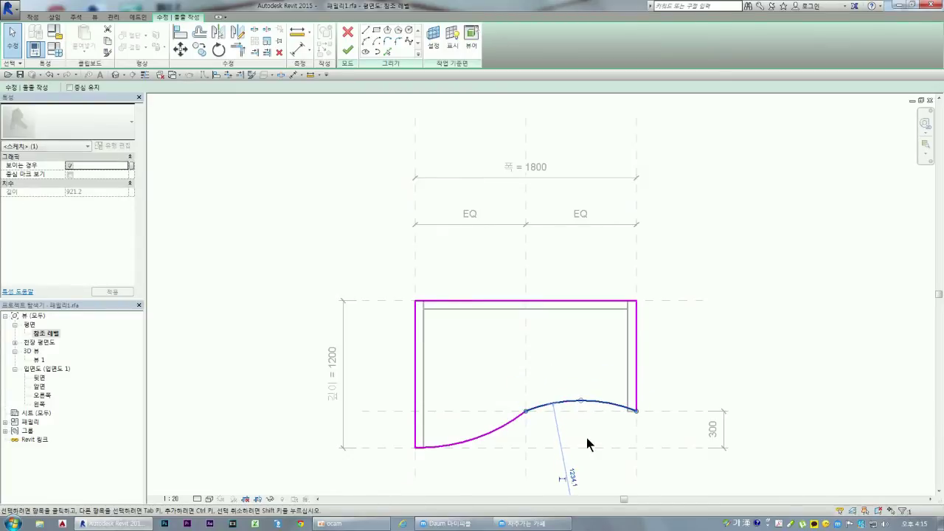
click(573, 476)
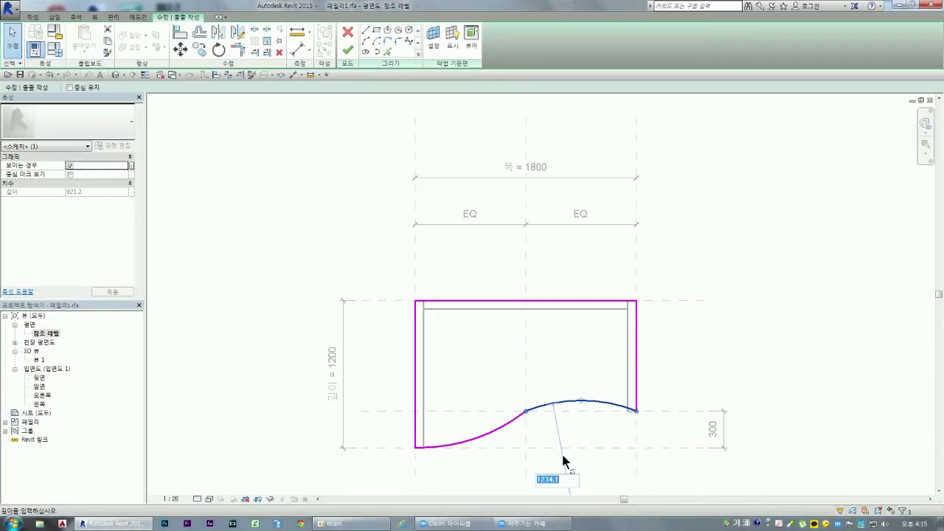
text(700)
key(Return)
click(562, 452)
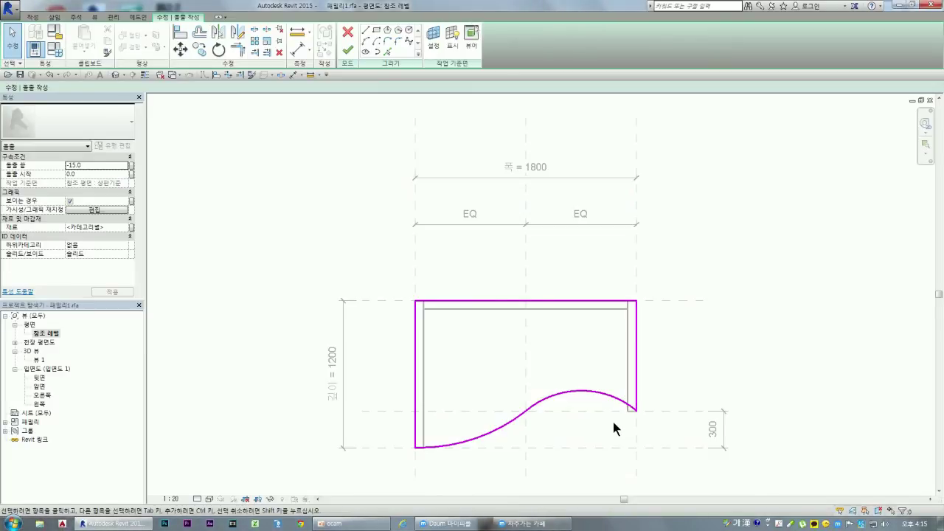
click(347, 50)
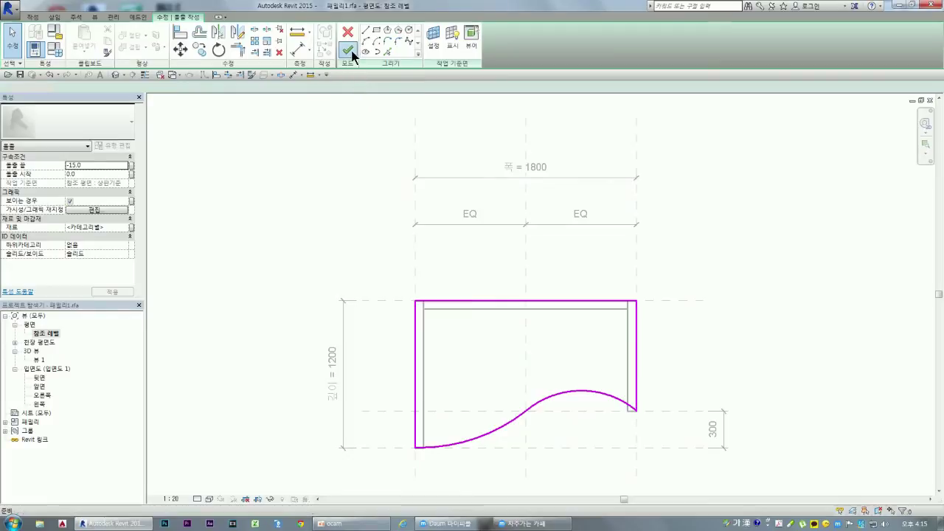
- Open the desk's 3D view and turn it to a ViewCube corner angle
click(313, 329)
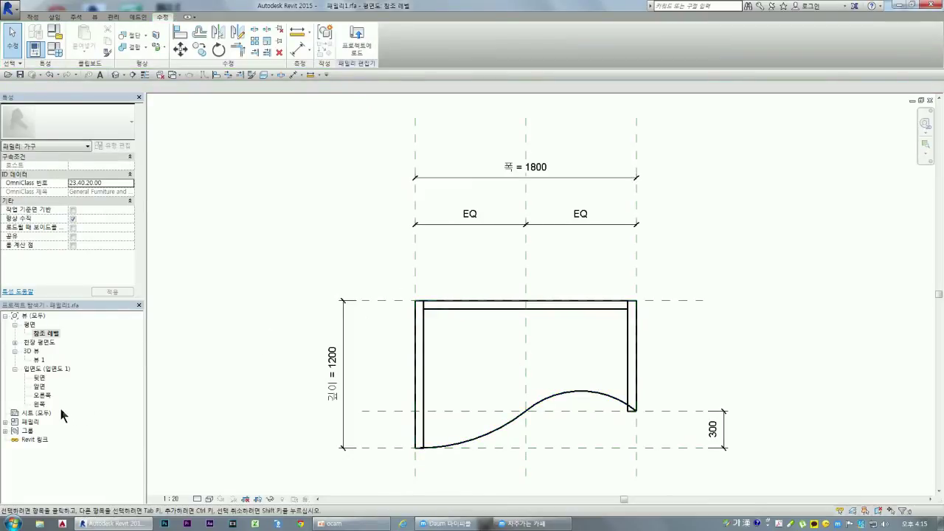
double_click(41, 360)
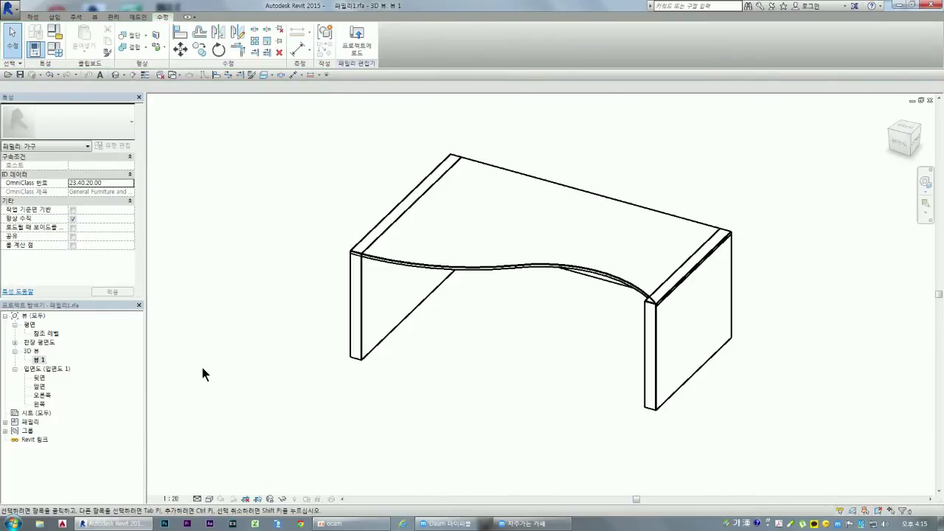
scroll(629, 285, up, 2)
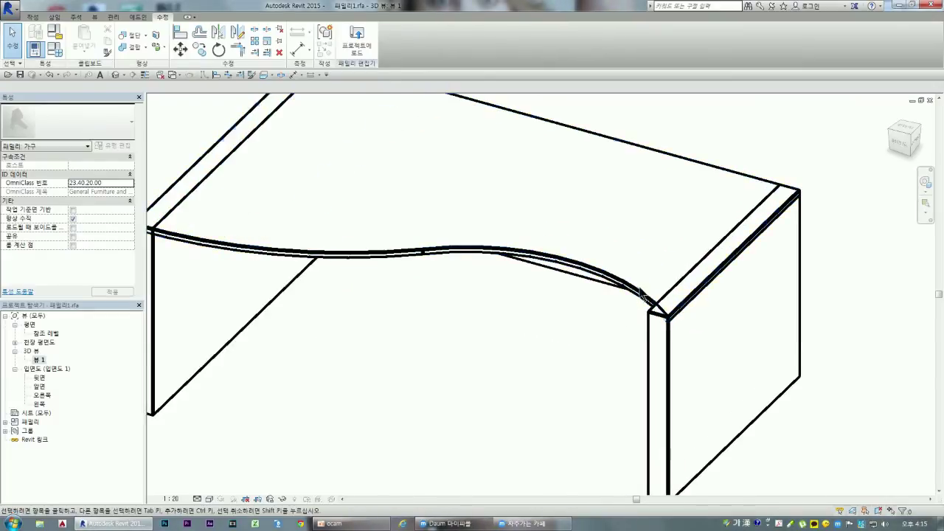
scroll(628, 285, up, 2)
mouse_move(912, 153)
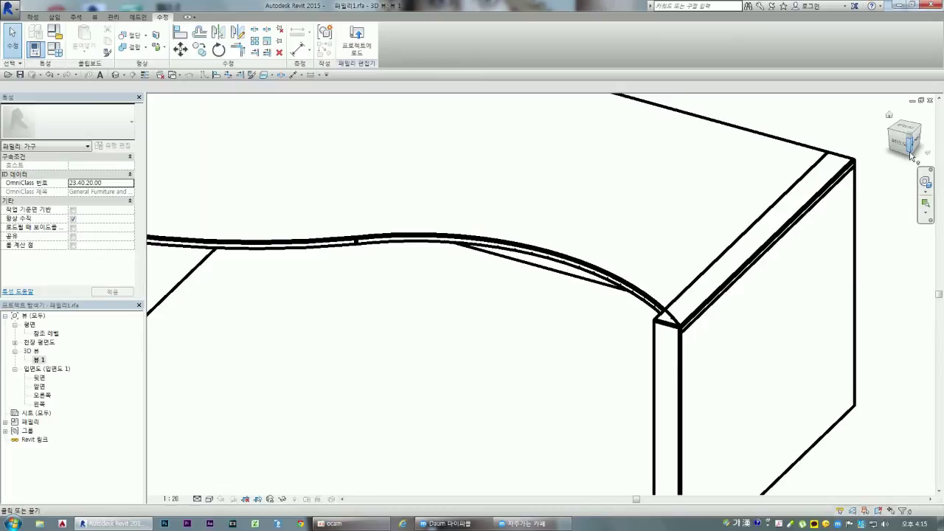
click(911, 157)
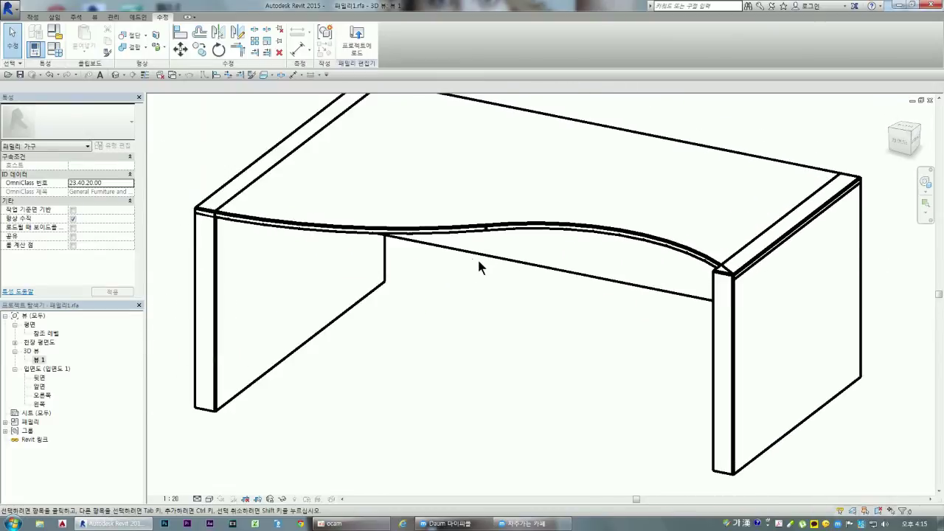
- Inspect the tabletop extrusion and side panels, then switch on Thin Lines
click(440, 236)
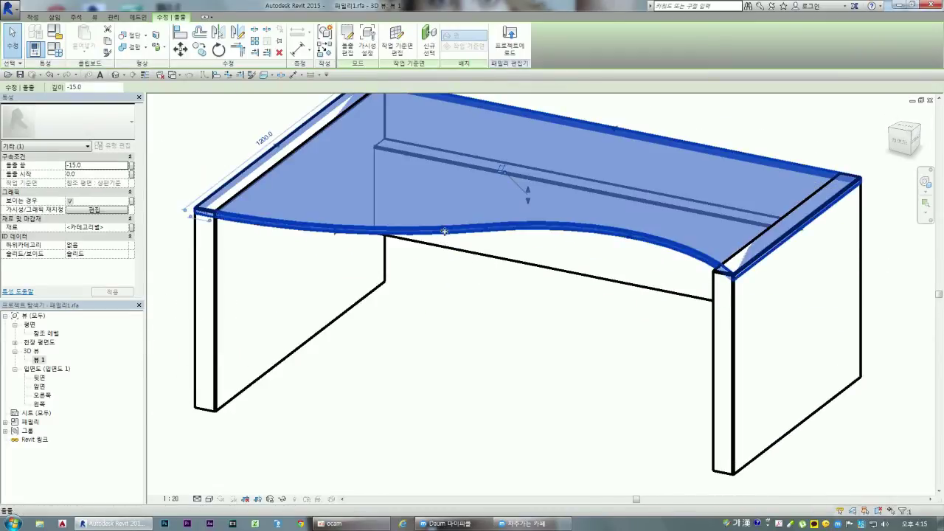
click(457, 302)
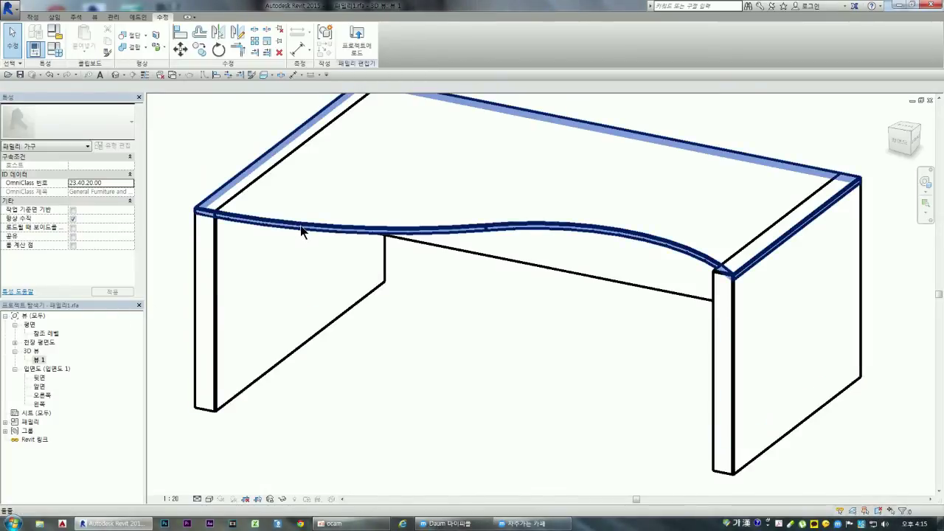
click(498, 232)
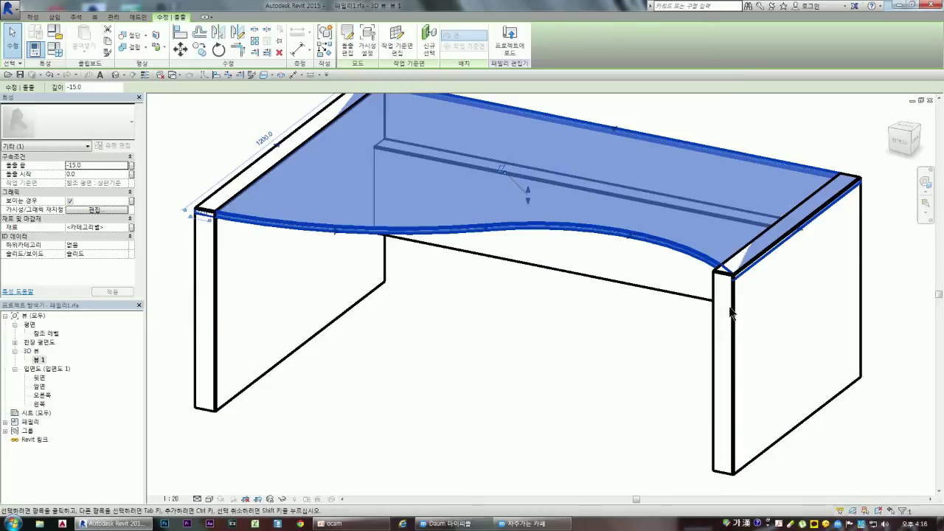
click(563, 359)
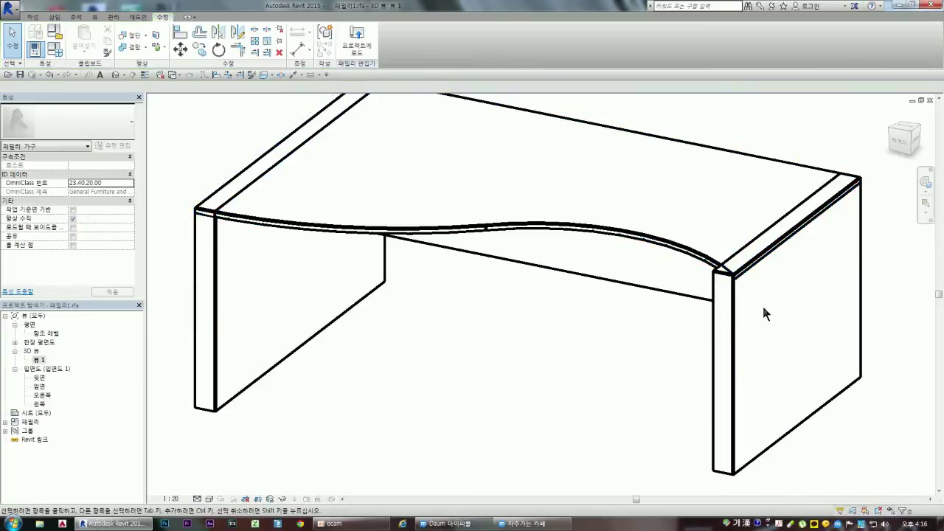
click(713, 354)
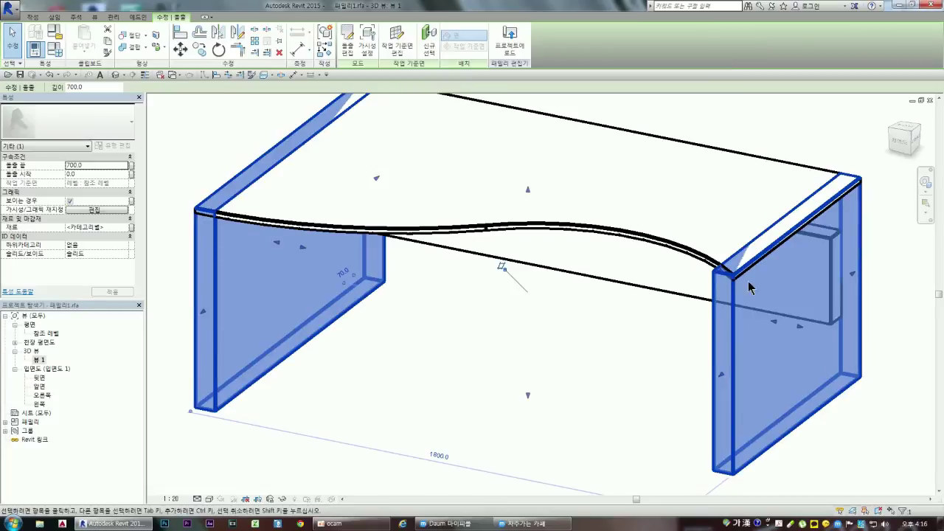
click(144, 75)
click(420, 294)
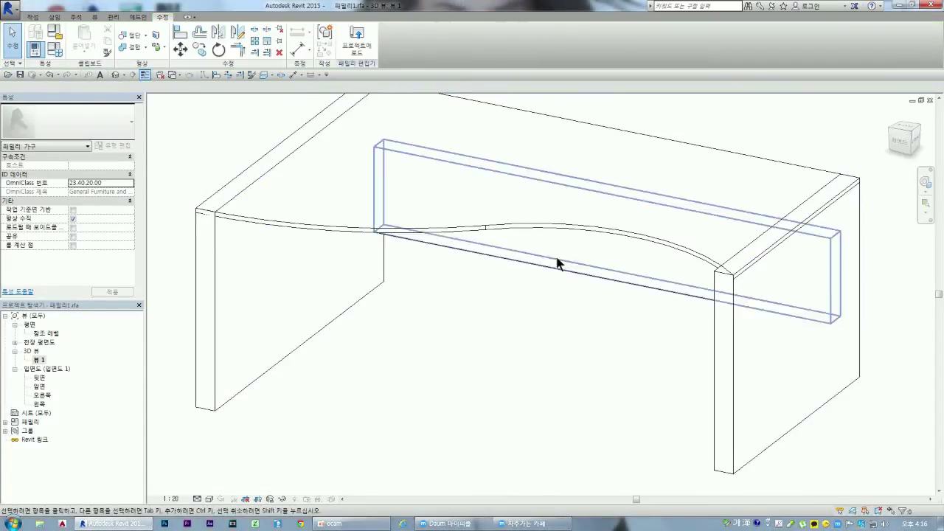
- Change the tabletop's Extrusion End from -15 to 15 and apply it
click(664, 242)
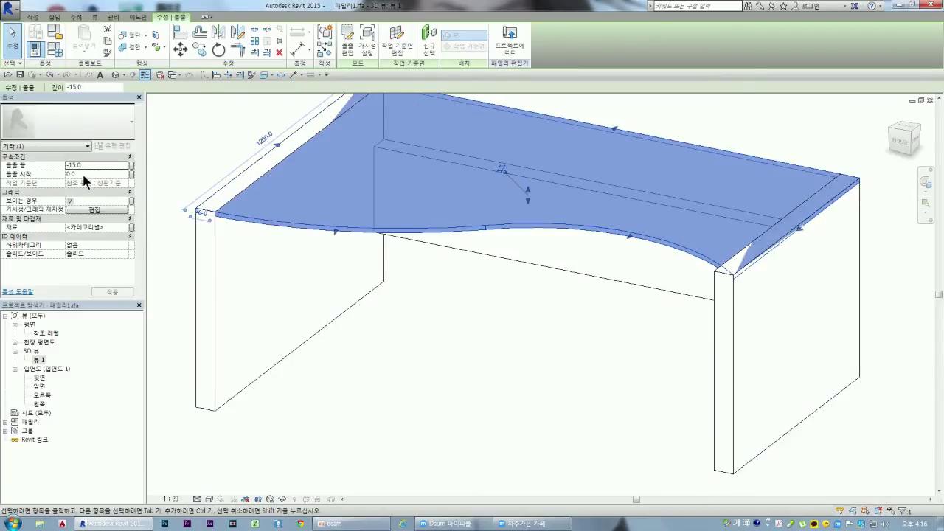
click(94, 165)
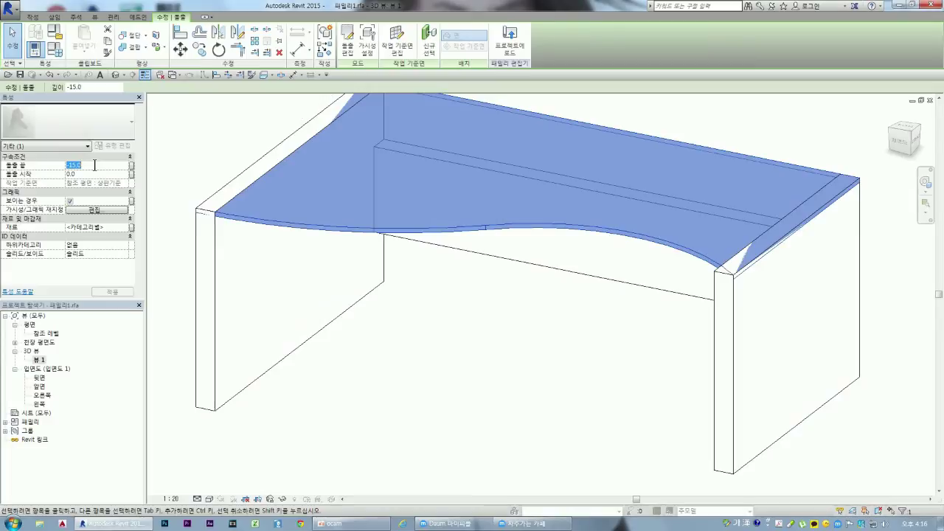
text(15)
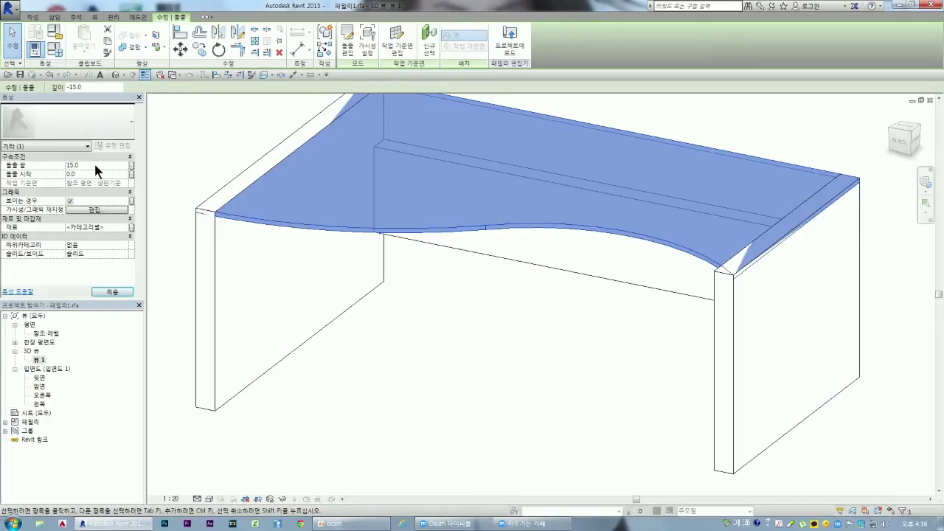
click(513, 372)
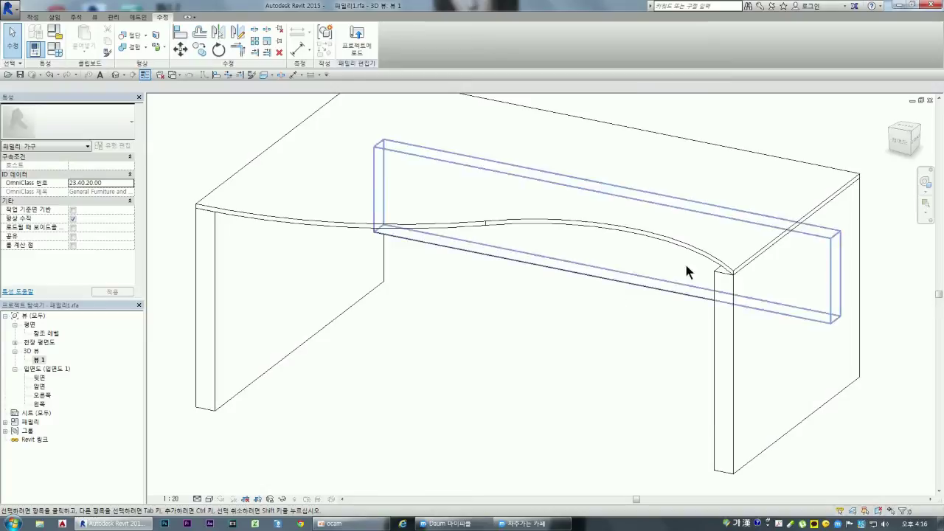
- Edit the tabletop extrusion's profile sketch in the reference level plan
click(553, 222)
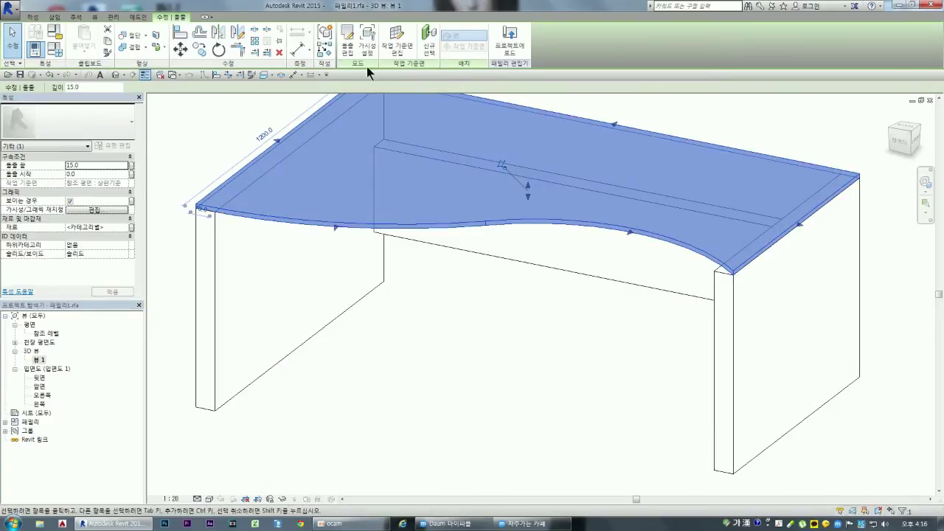
click(347, 41)
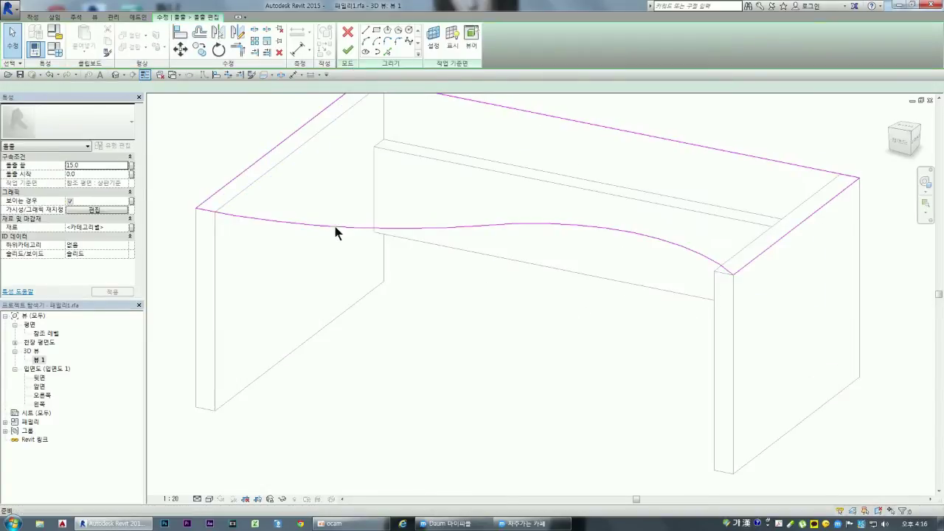
double_click(46, 334)
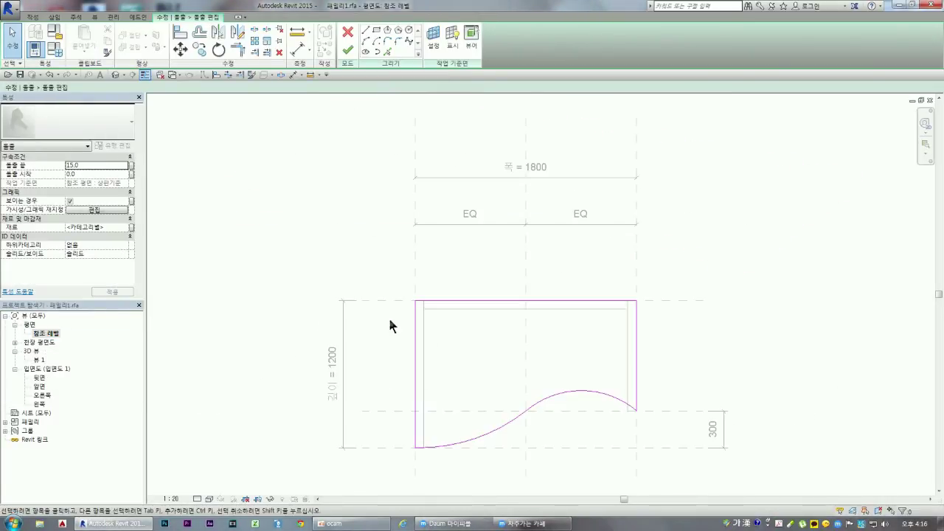
- Align the tabletop sketch's top line to the top reference plane and lock it
click(418, 300)
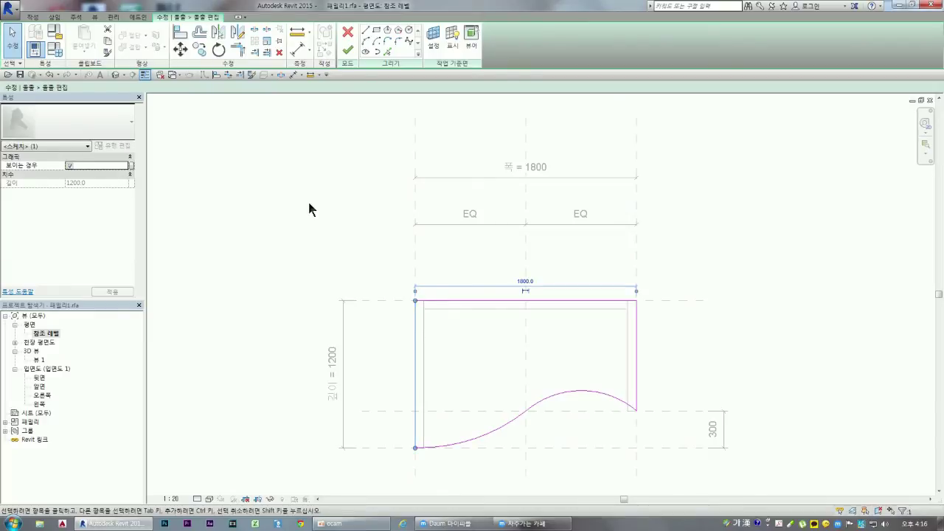
click(349, 123)
click(180, 33)
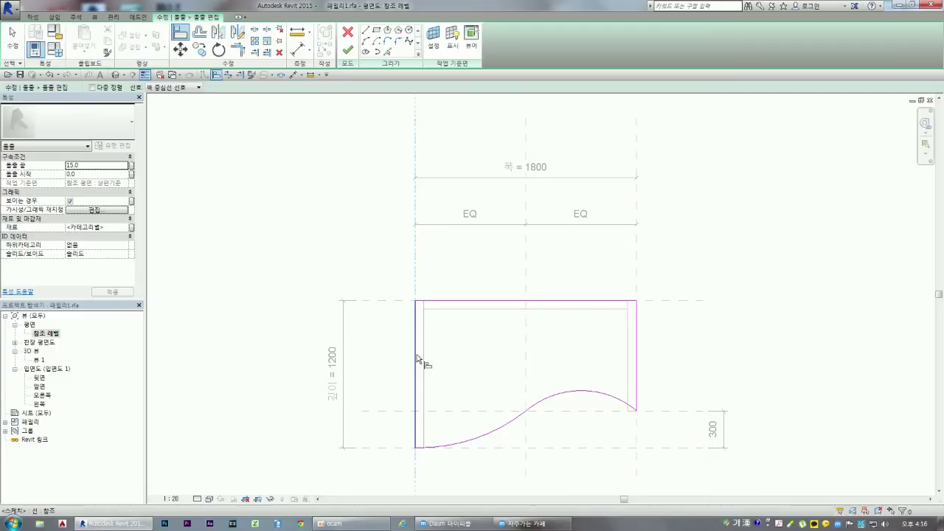
click(428, 302)
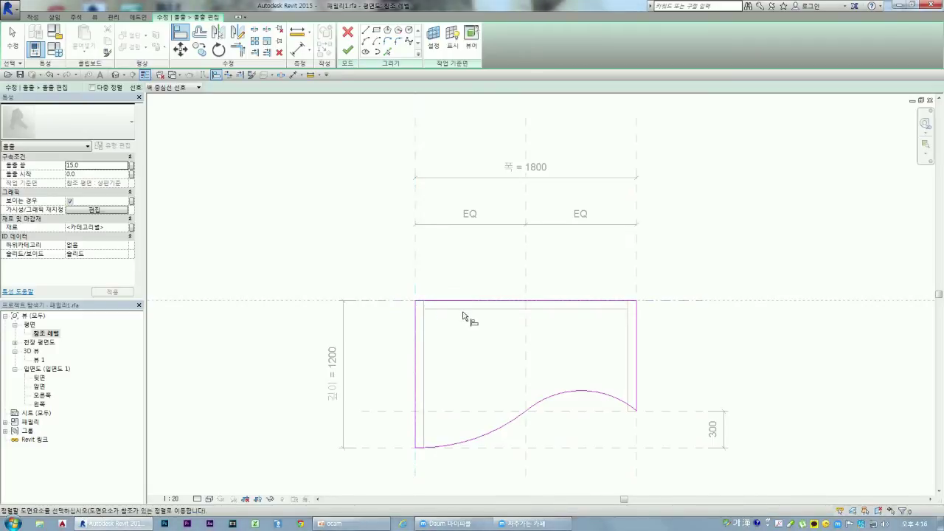
click(515, 318)
- Cancel an alignment to the bottom reference line, then finish the tabletop sketch
click(618, 283)
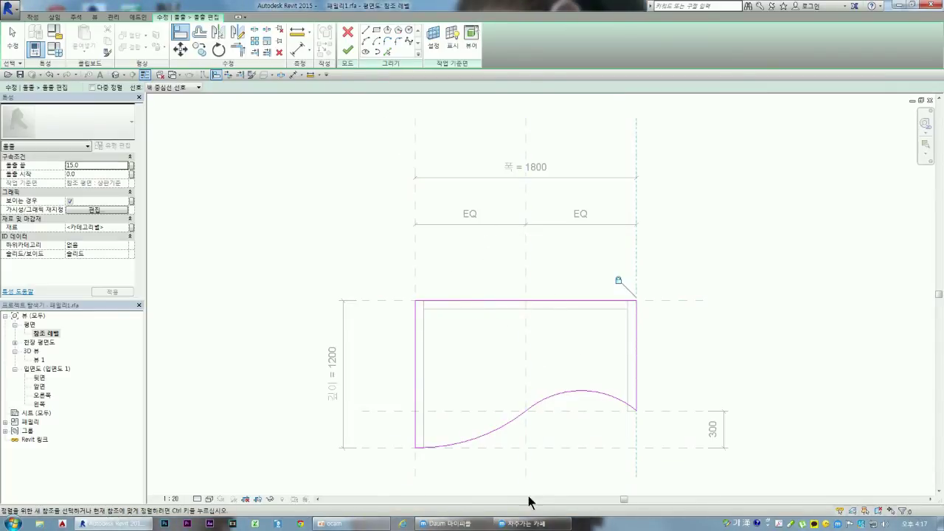
click(496, 448)
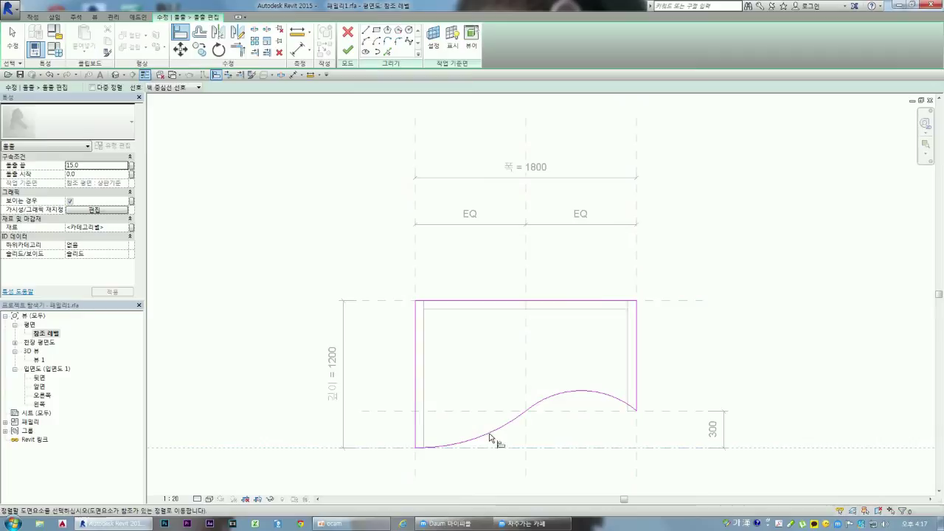
key(Escape)
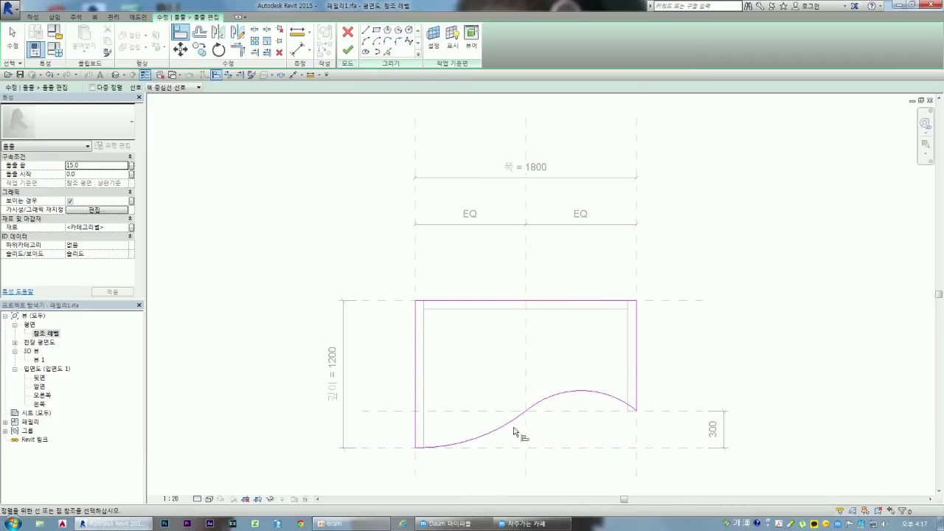
click(344, 48)
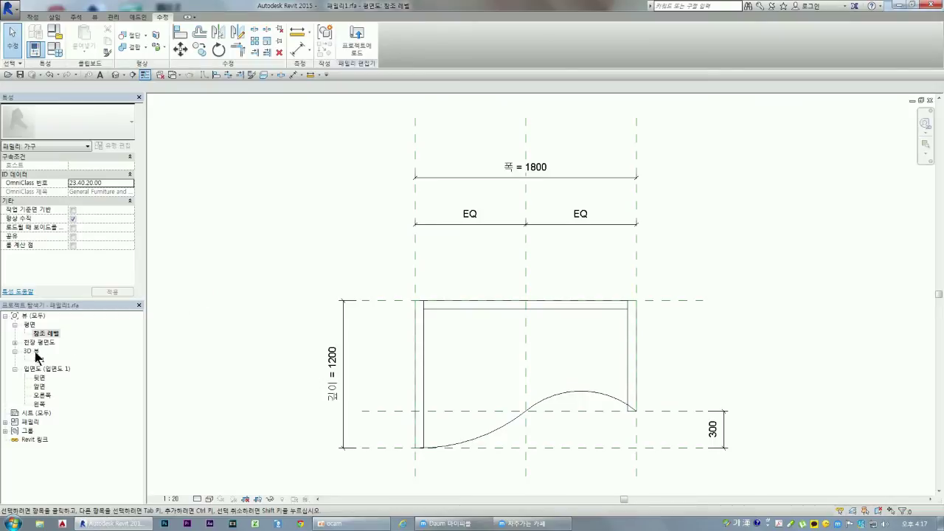
double_click(38, 360)
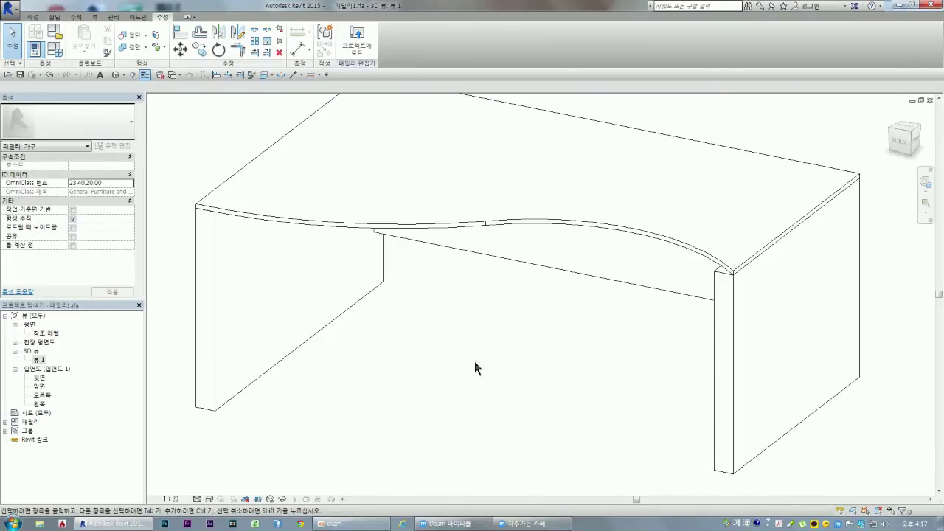
- Set the 3D view to Shaded visual style and High detail level, then select the tabletop
click(209, 498)
click(222, 480)
click(209, 498)
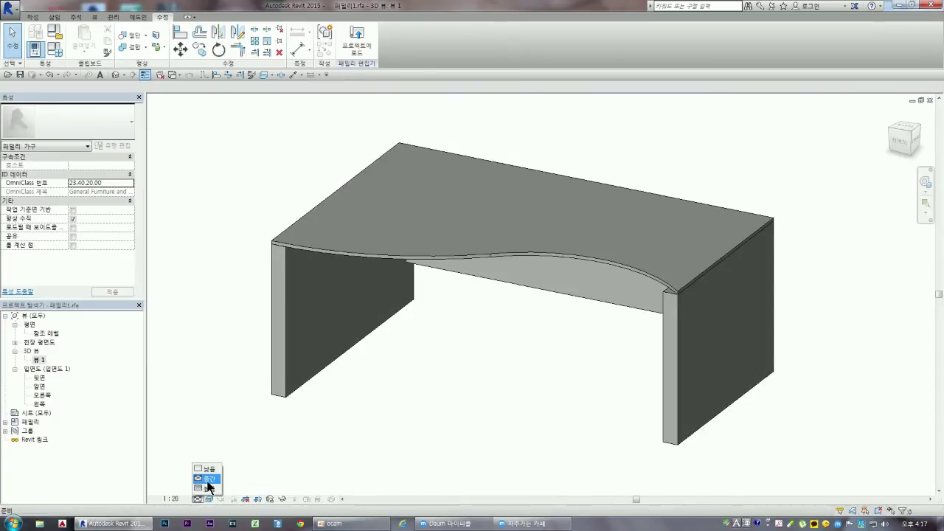
click(209, 490)
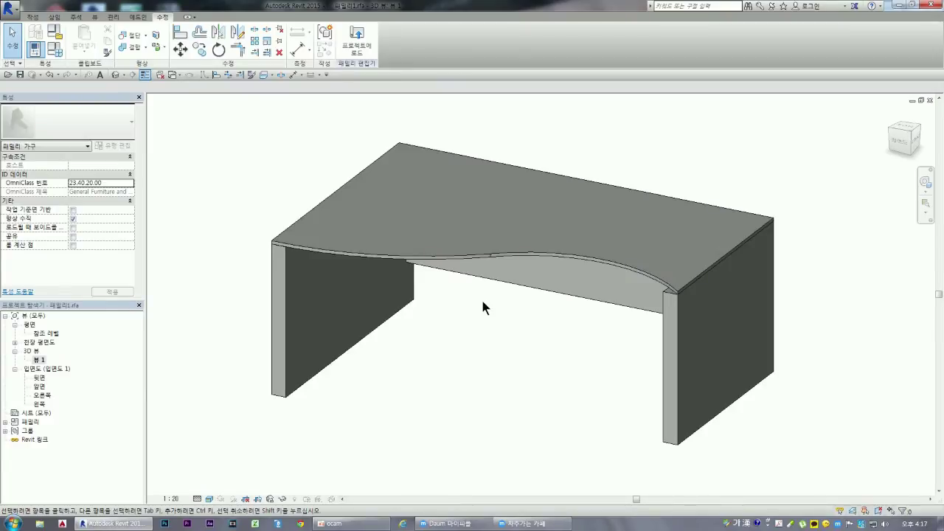
click(372, 256)
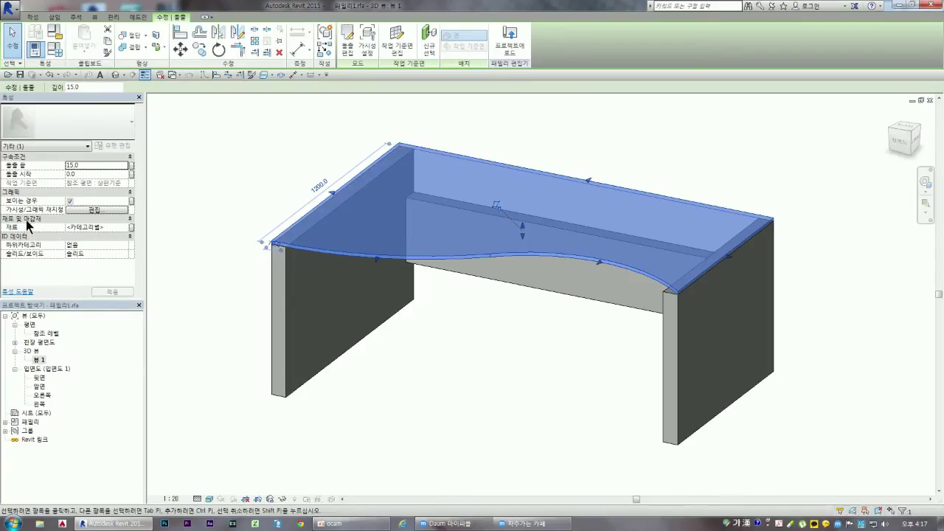
- Open the Material Browser from the tabletop's Material property
click(117, 227)
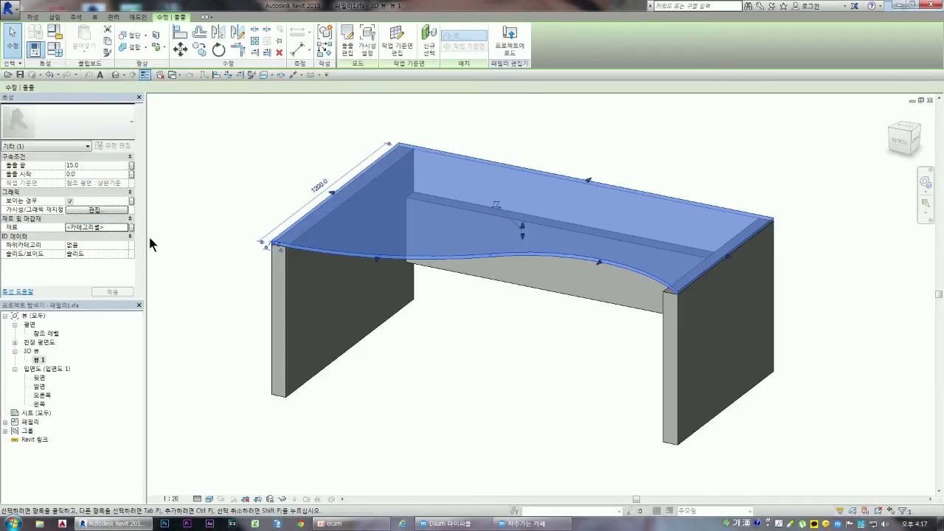
click(131, 229)
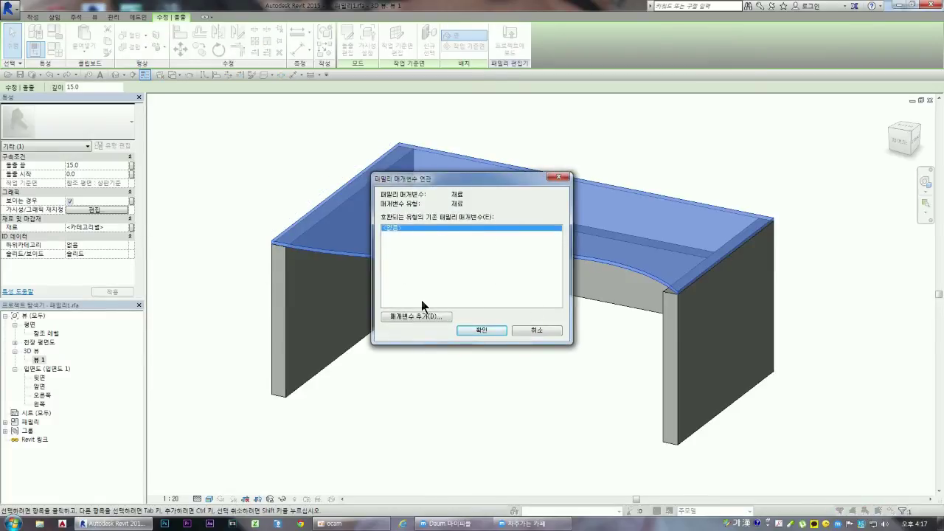
click(536, 332)
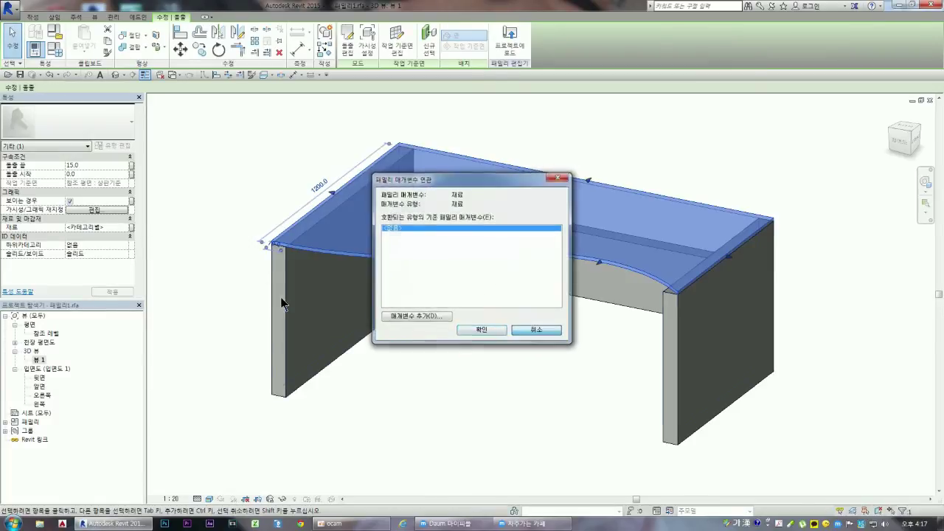
click(109, 228)
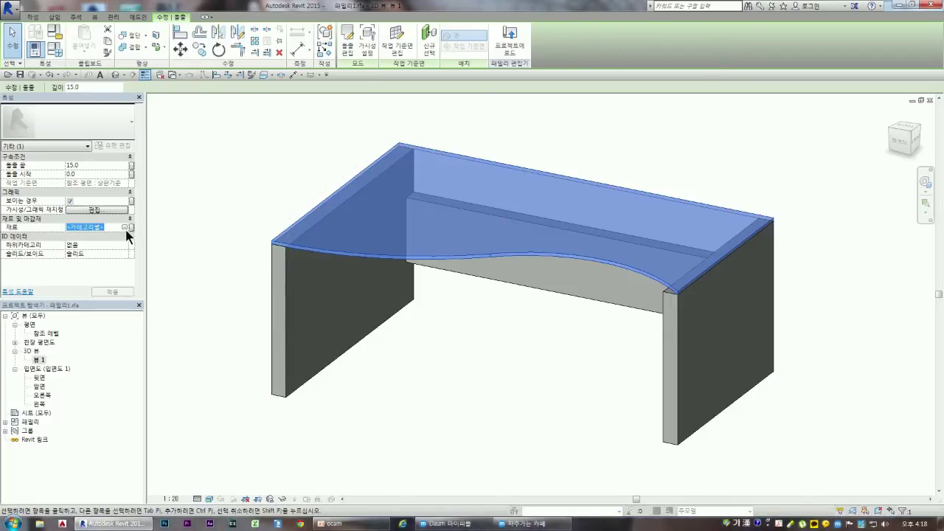
click(125, 227)
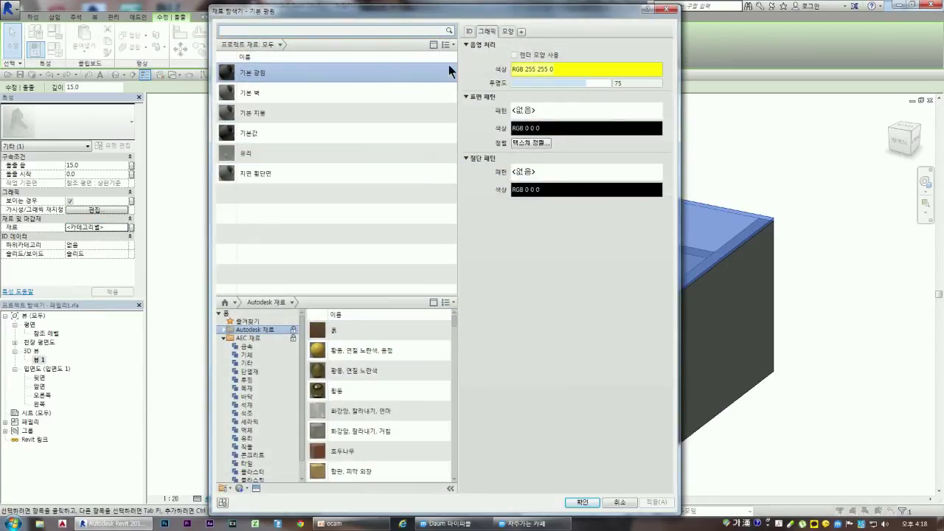
- Assign the 유리 glass material to the tabletop and deselect it
mouse_move(443, 4)
mouse_down()
mouse_move(442, 65)
mouse_move(424, 31)
mouse_up()
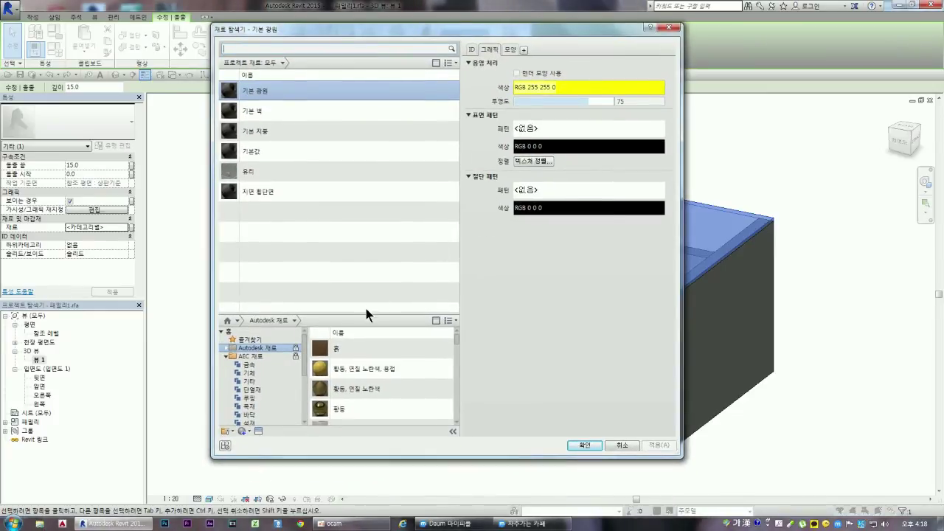
drag(362, 313, 362, 262)
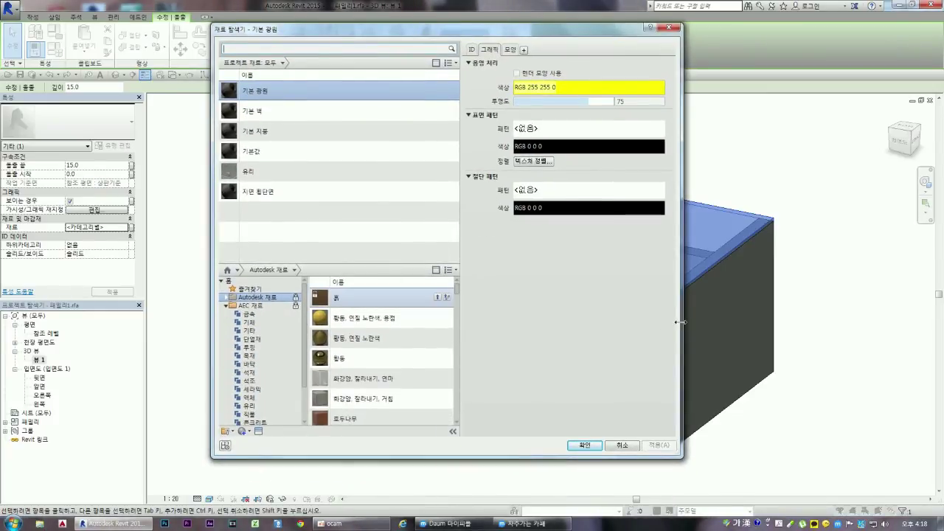
drag(680, 322, 868, 322)
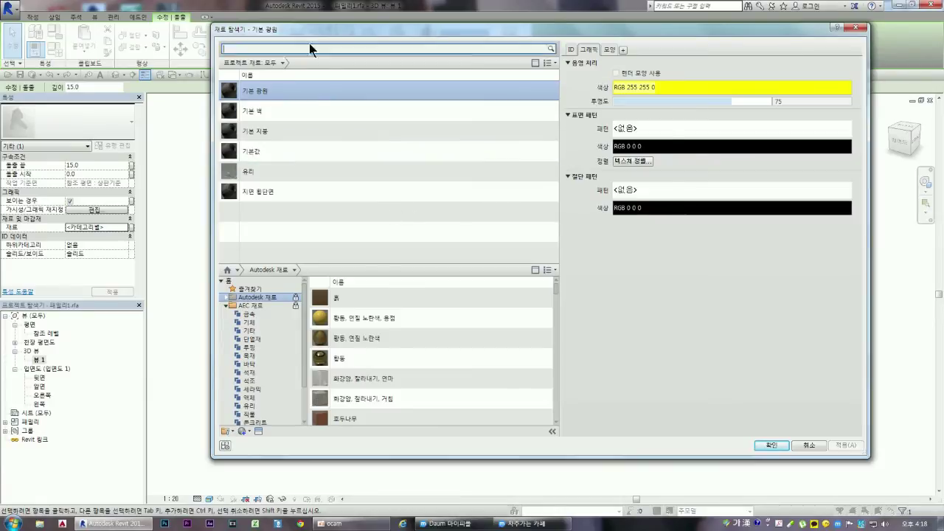
drag(310, 29, 271, 33)
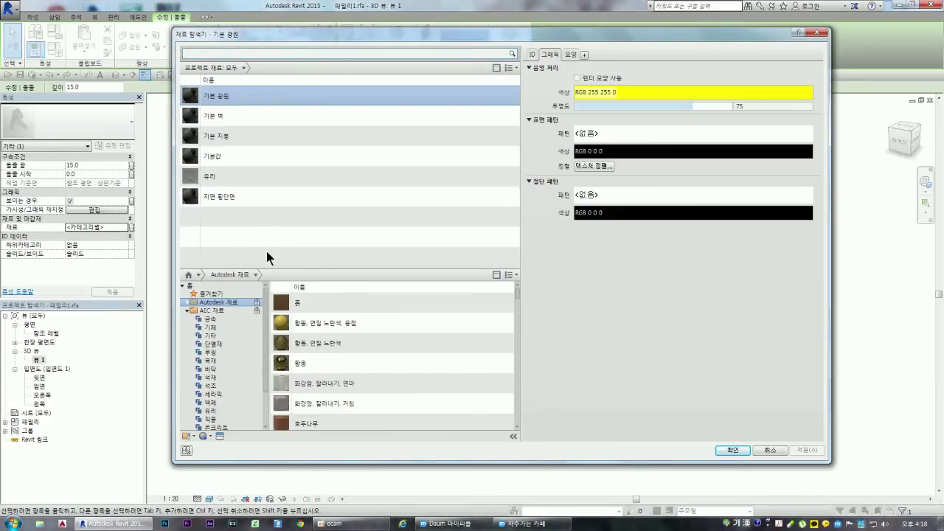
click(216, 177)
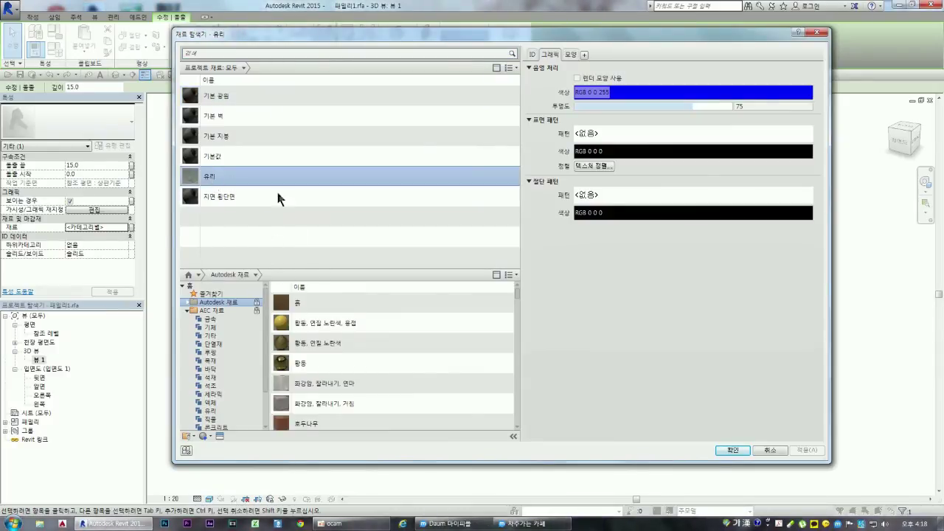
click(731, 450)
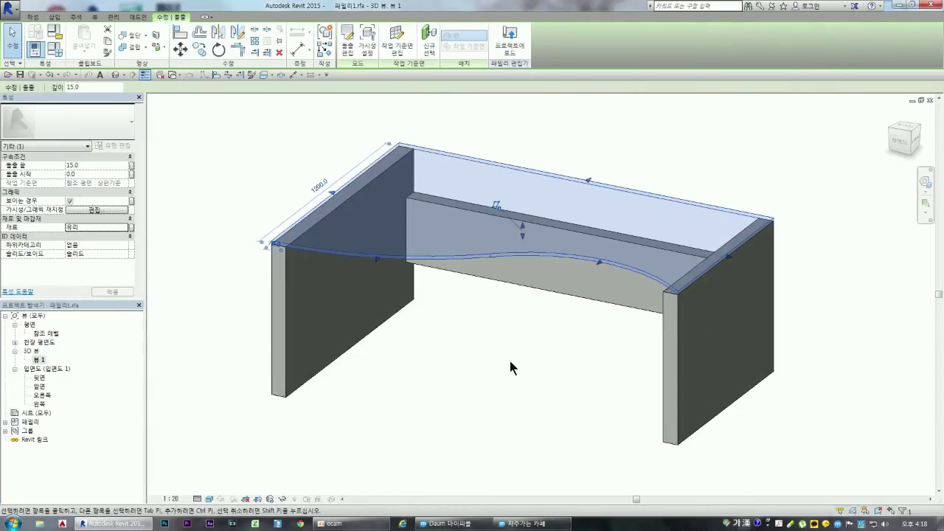
click(485, 362)
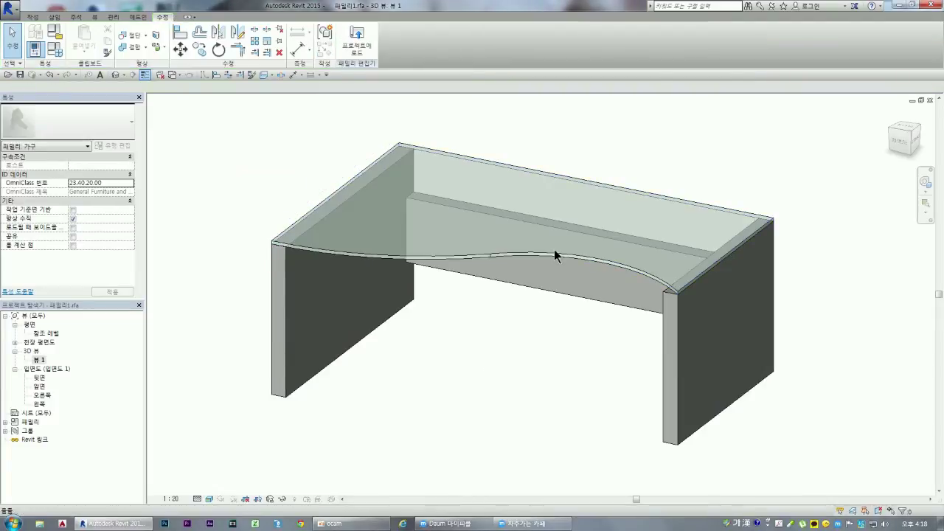
- Drag a crossing window to select both side panels, the back panel and the glass top
click(416, 258)
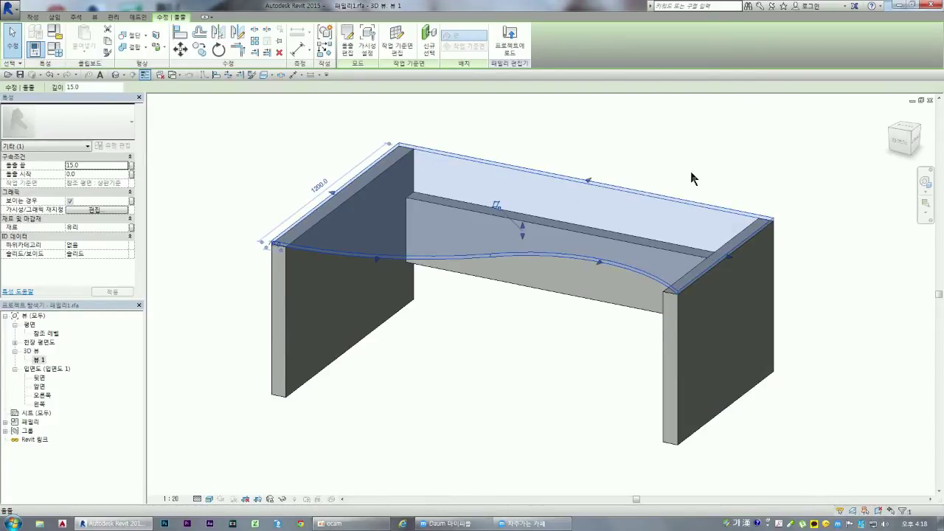
click(672, 186)
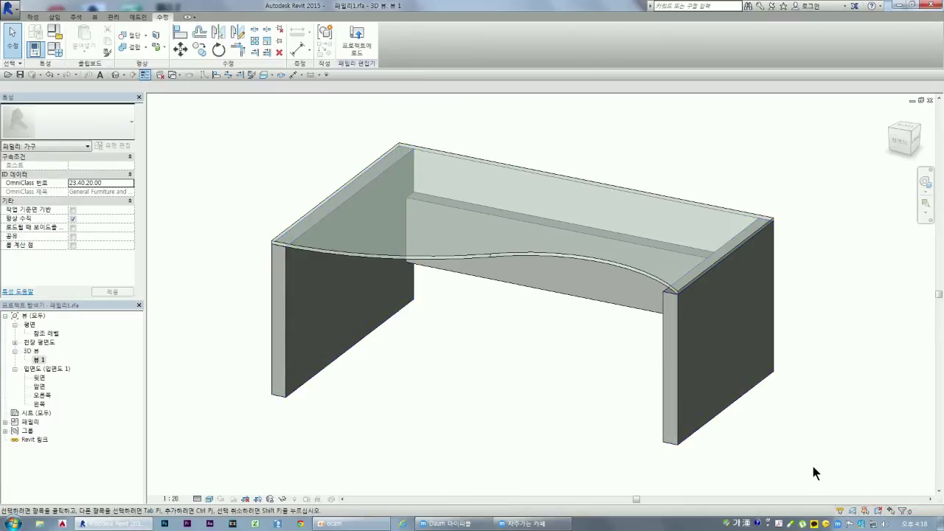
mouse_move(813, 466)
mouse_down()
mouse_move(237, 151)
mouse_move(230, 137)
mouse_up()
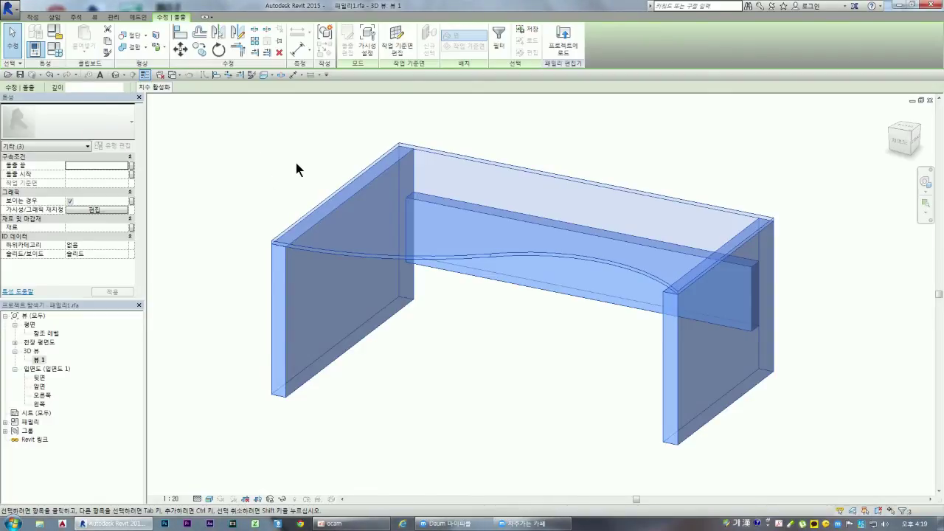
- Remove the glass top from the selection and open the Material Browser for the panels
click(453, 159)
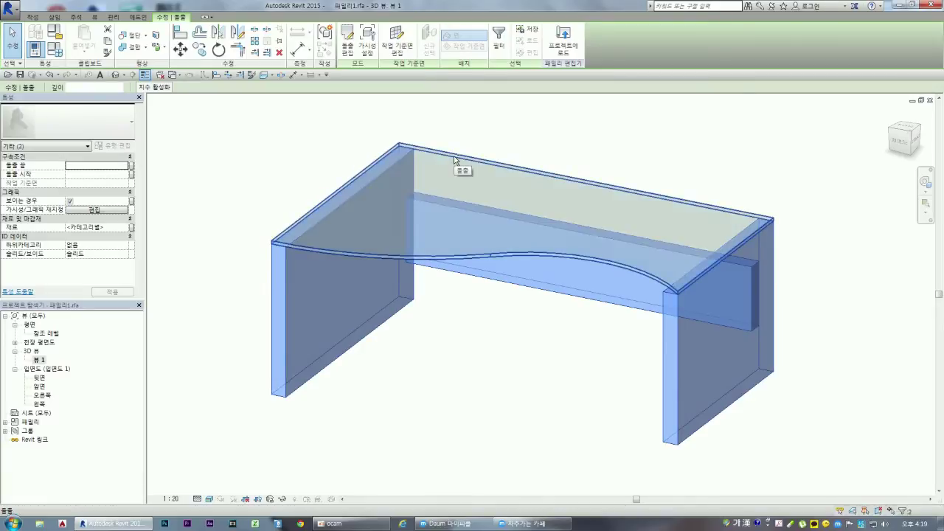
shift+click(449, 258)
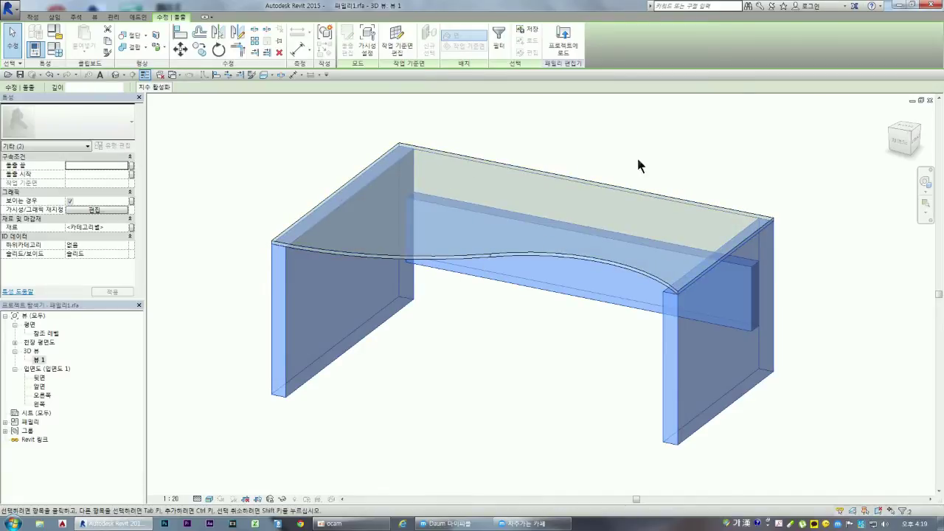
click(560, 189)
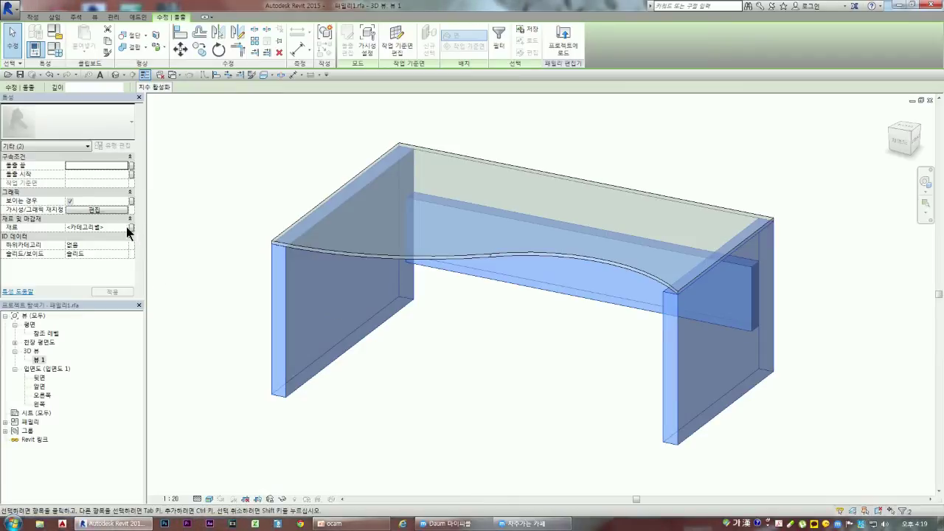
click(127, 227)
click(130, 227)
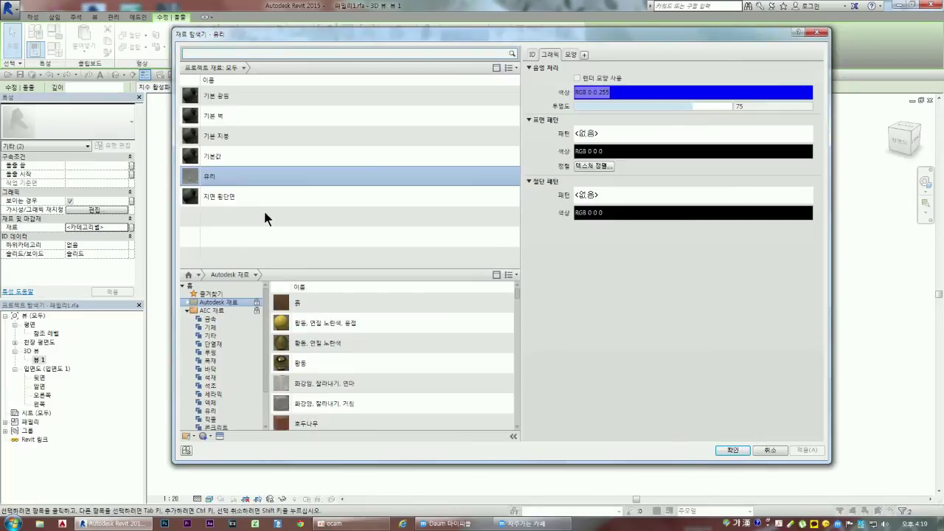
- Choose the grey 기본값 material in the project list and bring up its options
click(227, 156)
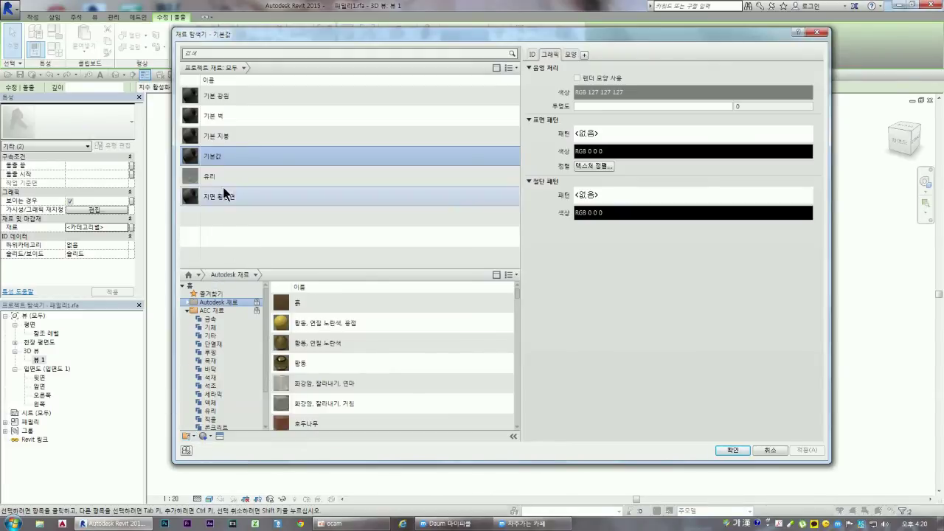
right_click(213, 155)
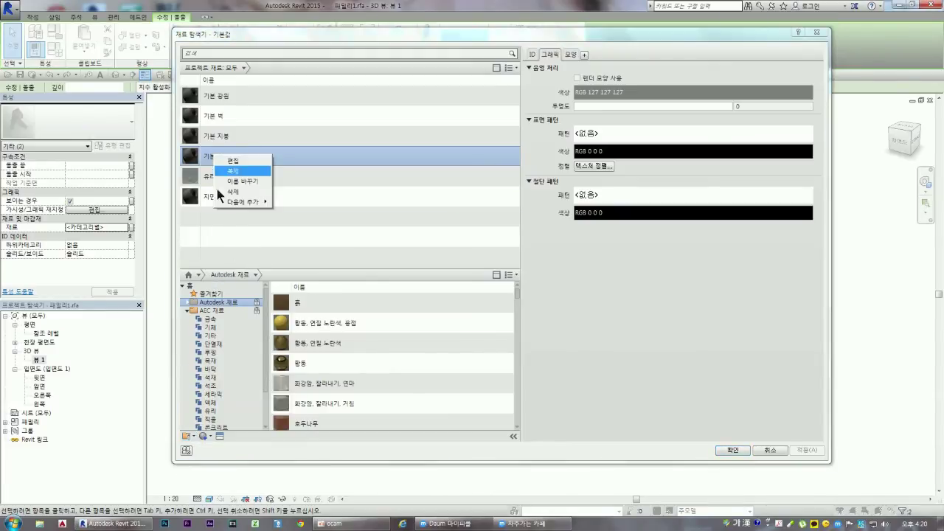
- Duplicate the 기본값 material and name the copy 목재
click(465, 71)
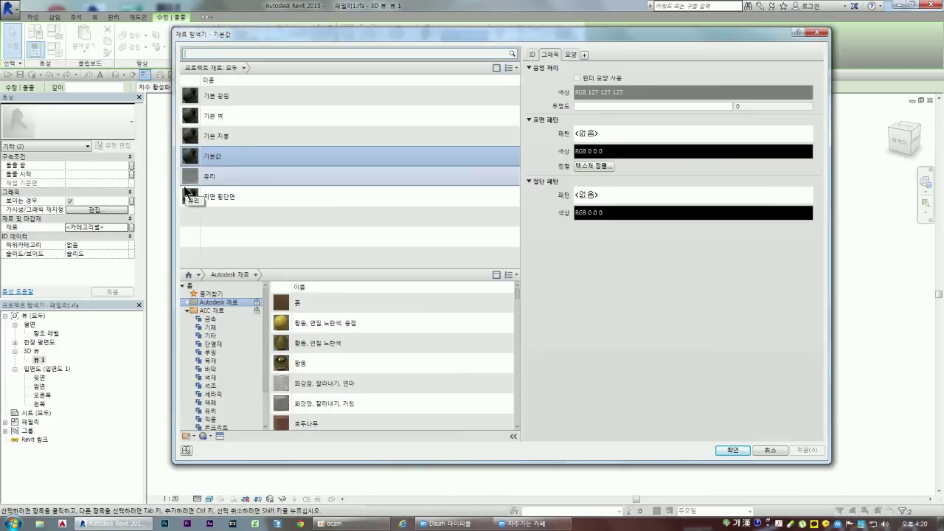
right_click(212, 155)
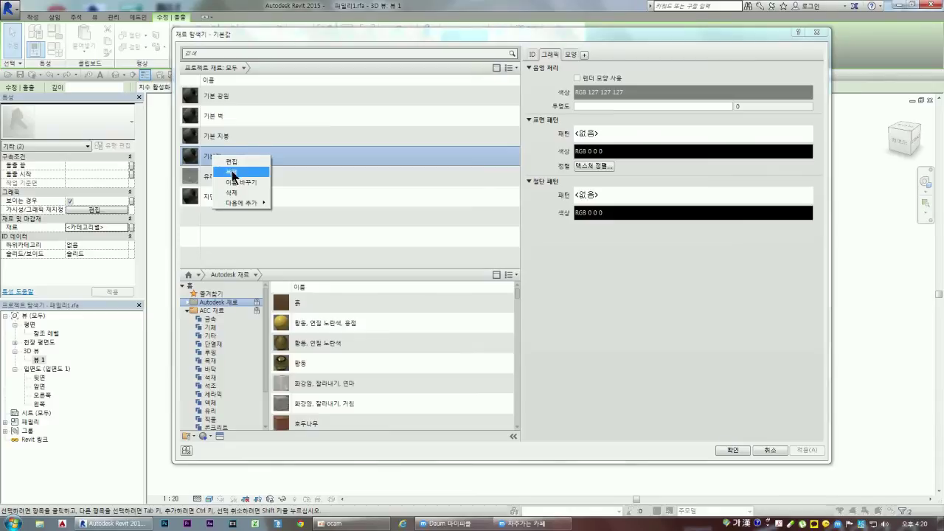
click(232, 173)
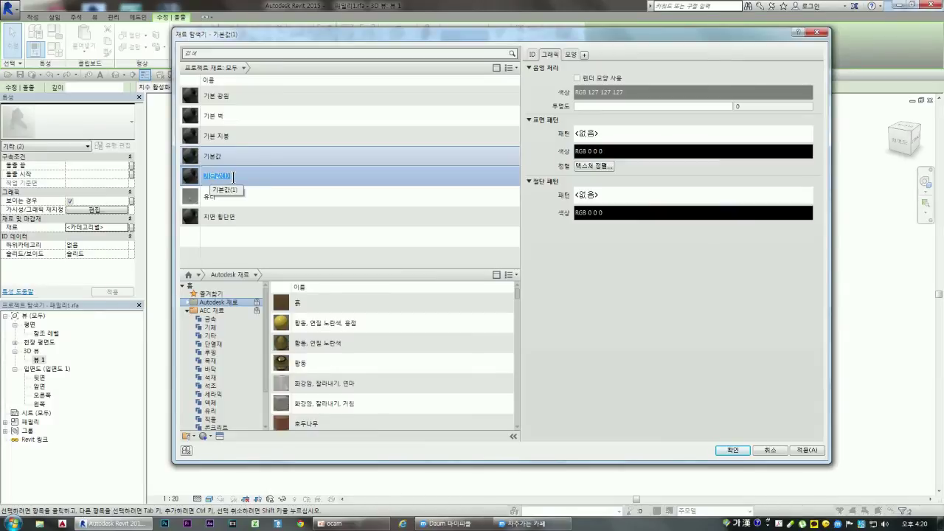
text(모)
text(재)
key(Return)
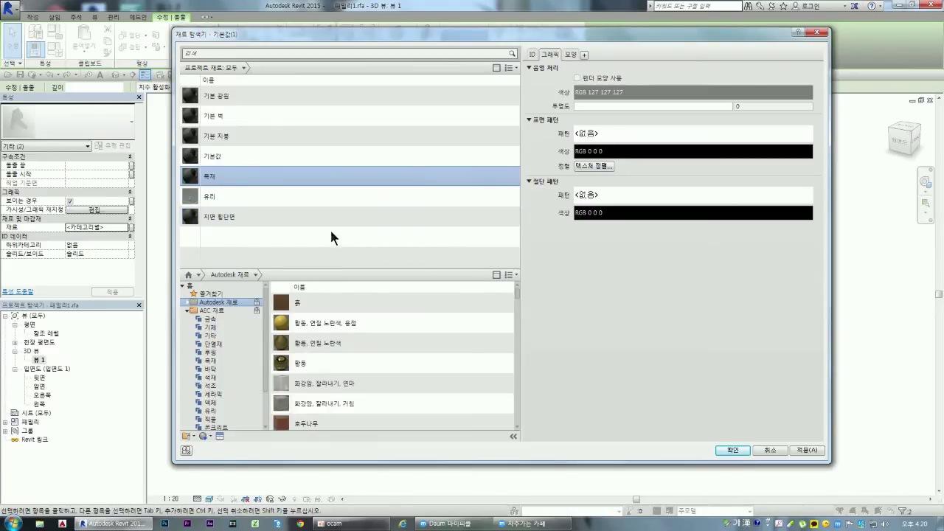
right_click(220, 175)
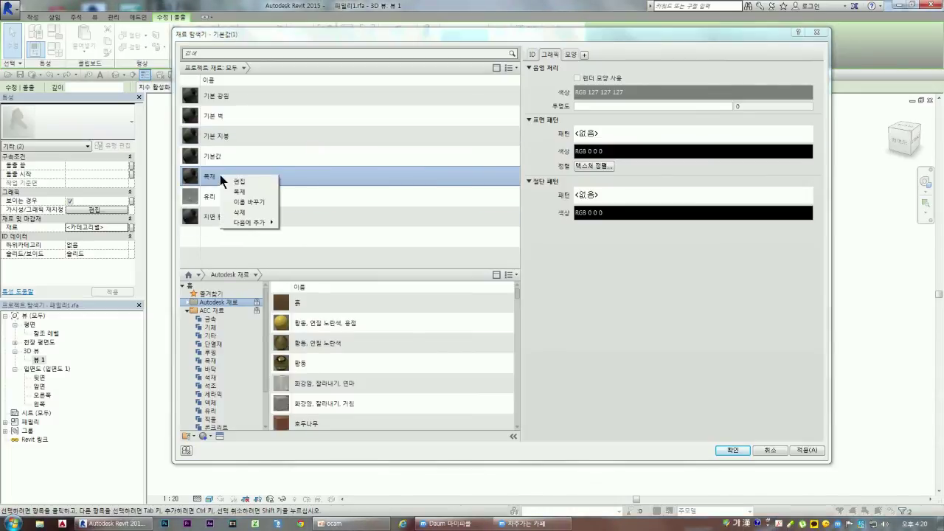
mouse_move(250, 222)
click(314, 176)
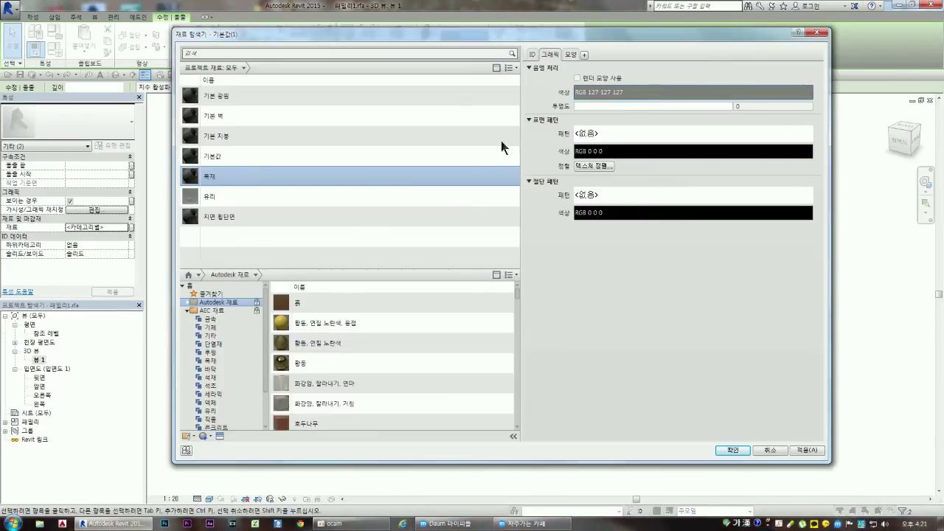
- Browse the wood categories of the AEC and Autodesk material libraries
click(211, 360)
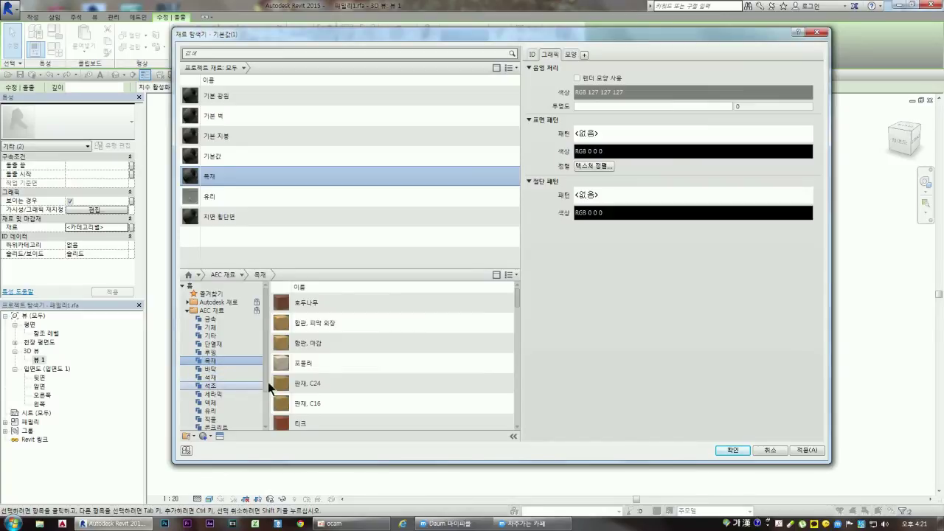
mouse_move(383, 383)
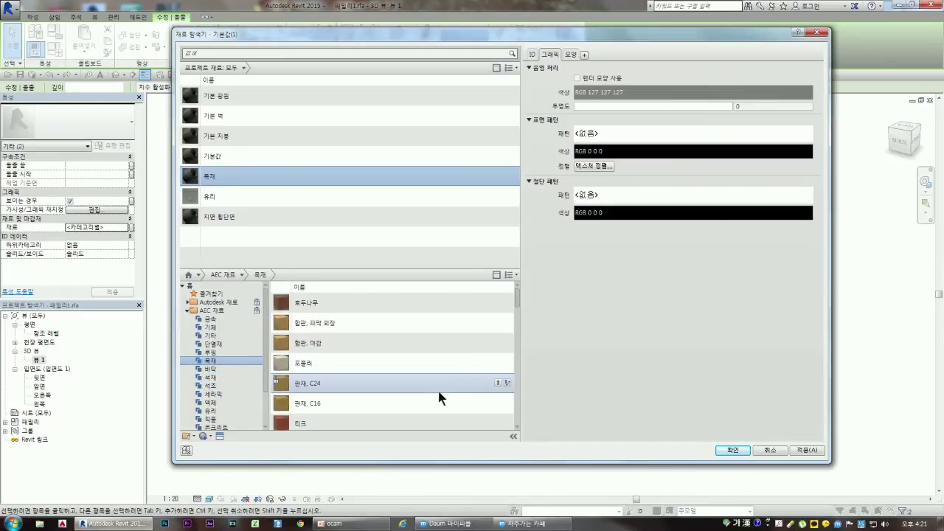
mouse_move(520, 300)
mouse_down()
mouse_move(507, 424)
mouse_move(511, 313)
mouse_up()
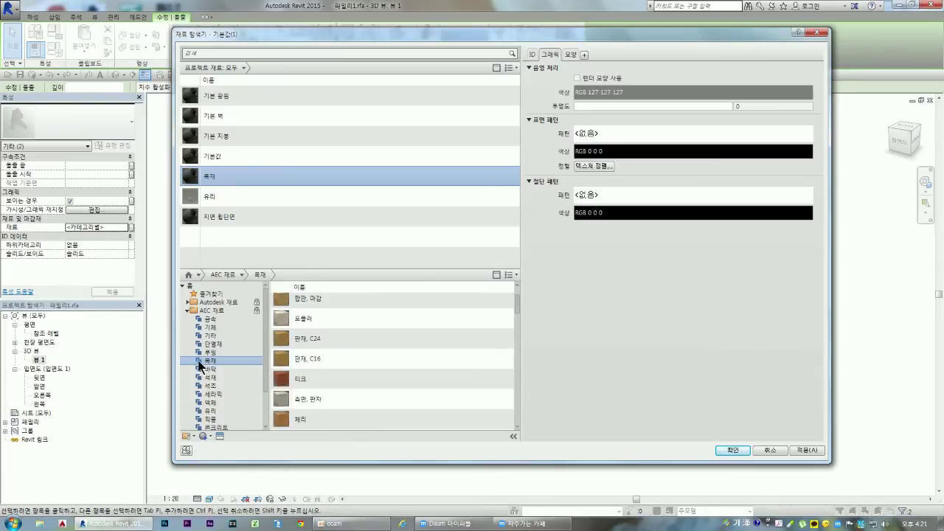
click(186, 303)
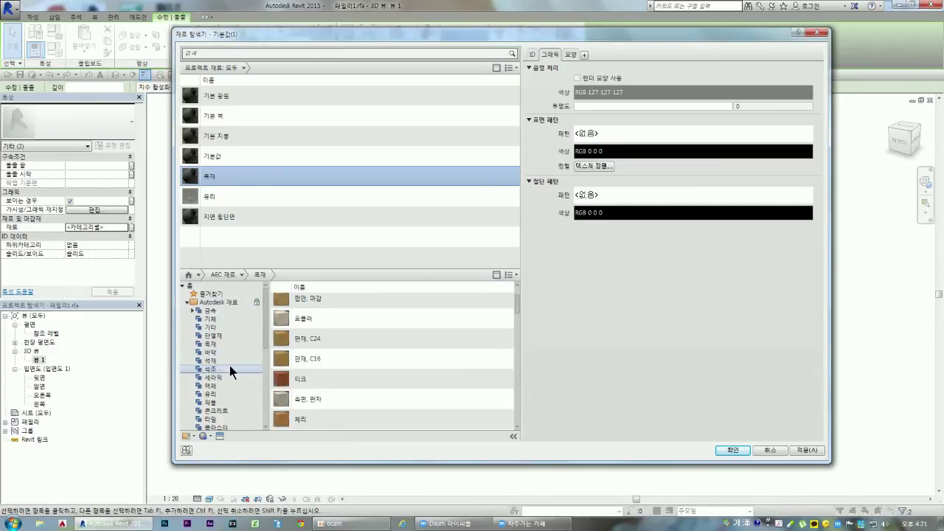
click(210, 344)
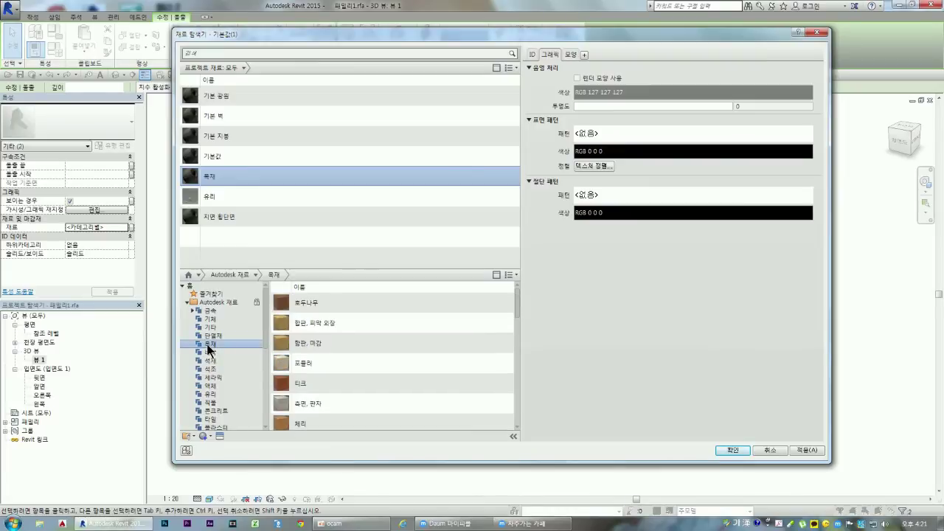
click(188, 302)
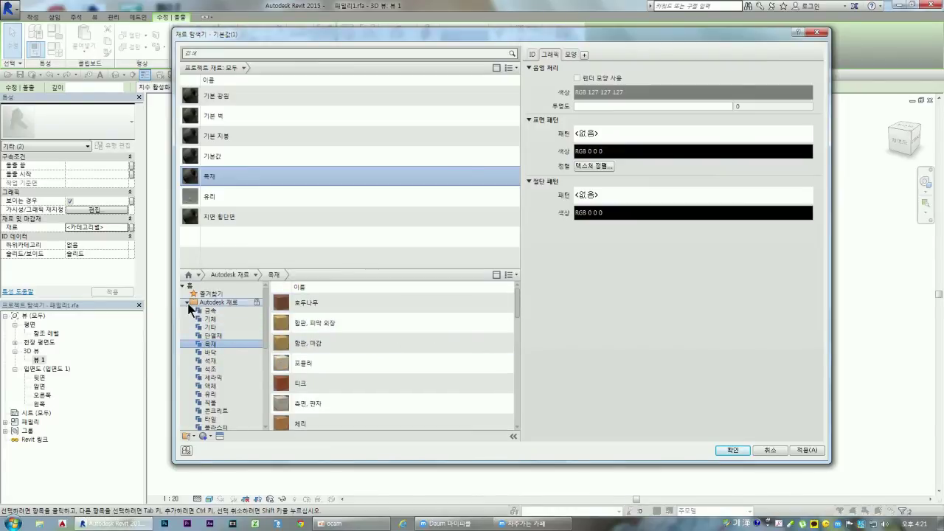
click(186, 302)
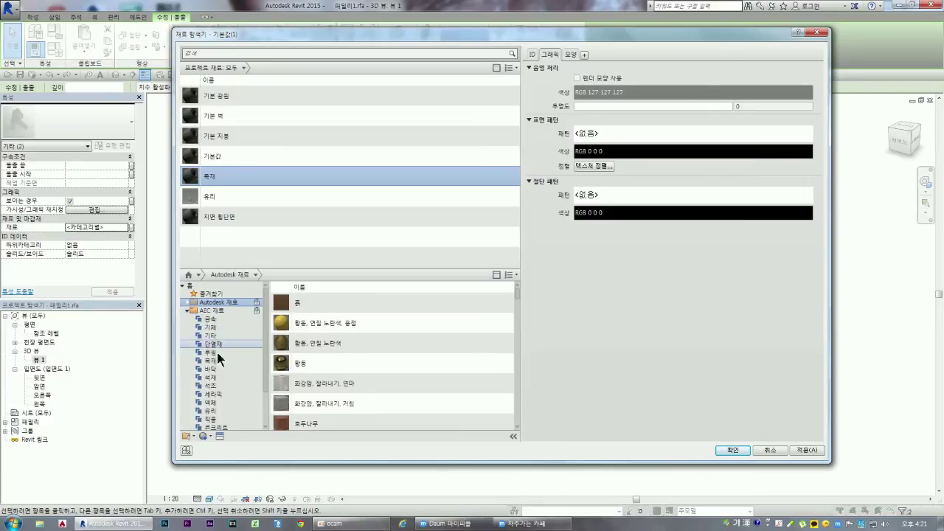
click(213, 360)
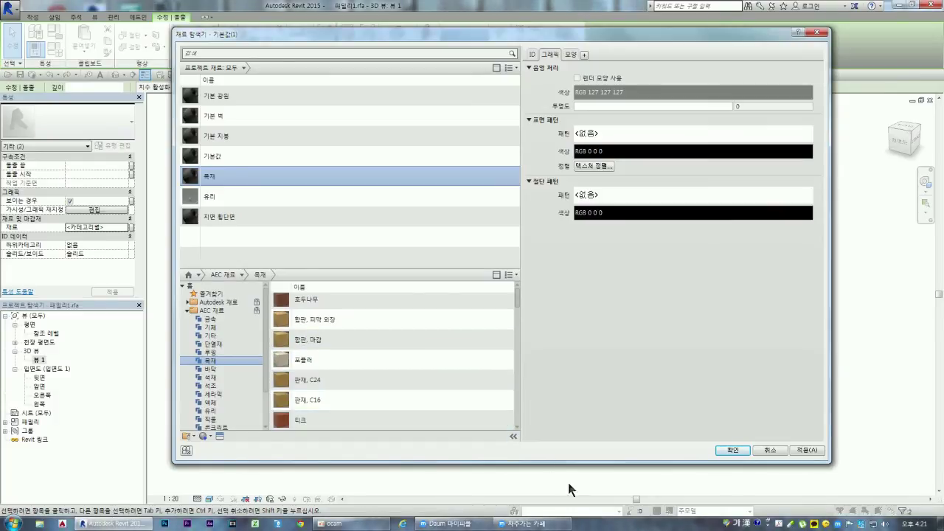
mouse_move(391, 322)
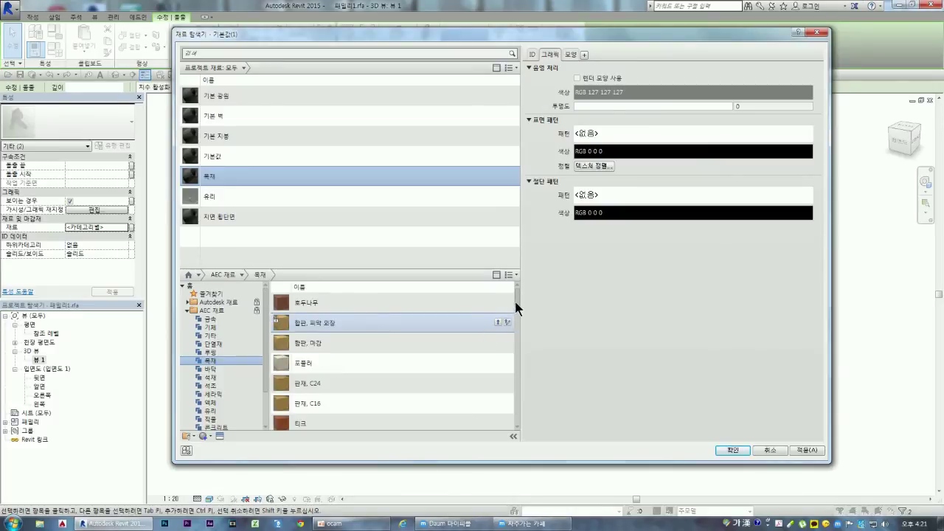
drag(517, 299, 518, 325)
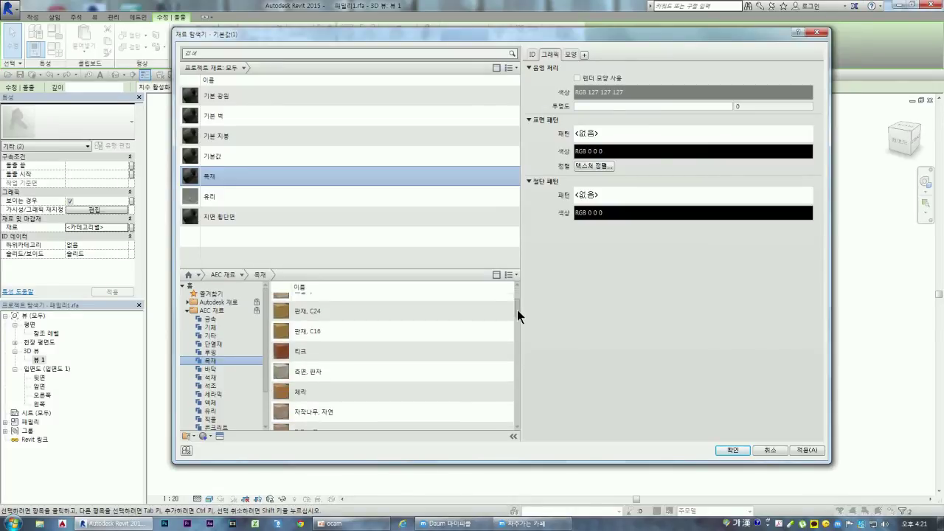
mouse_move(518, 326)
mouse_down()
mouse_move(516, 421)
mouse_move(516, 295)
mouse_up()
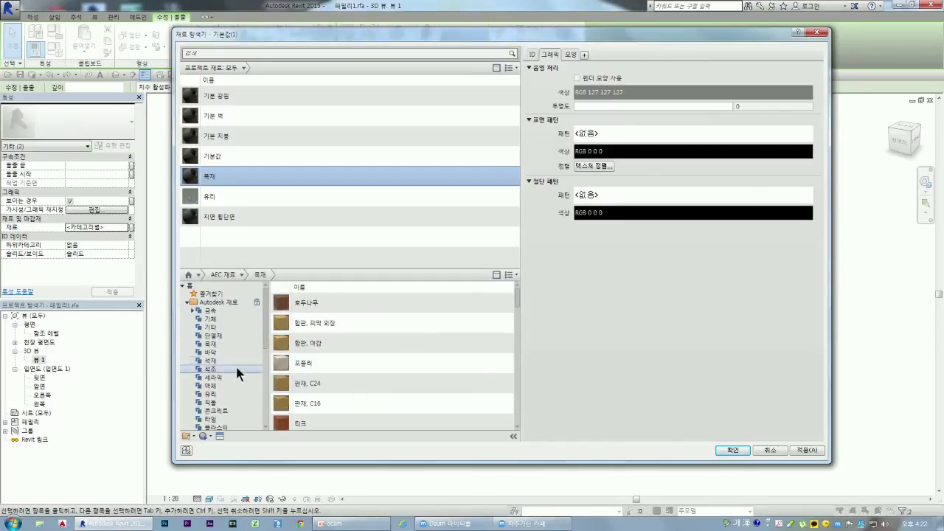
- Show the AEC library's wood materials and preview the teak (티크) appearance
click(212, 344)
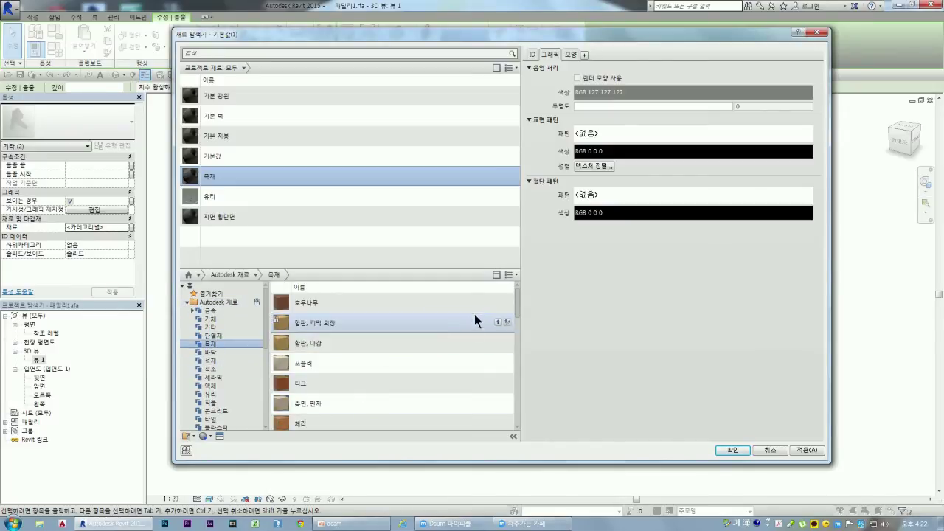
mouse_move(517, 299)
mouse_down()
mouse_move(519, 413)
mouse_move(510, 299)
mouse_up()
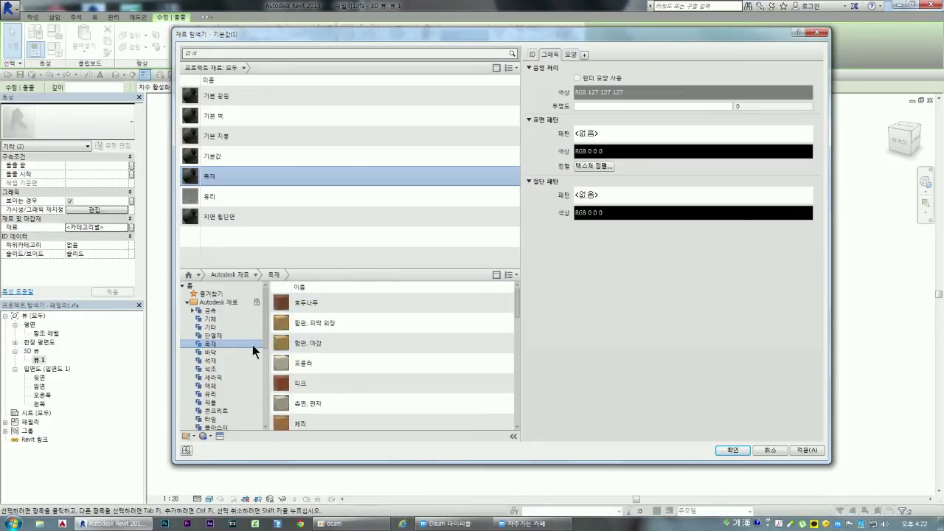
click(187, 302)
click(218, 361)
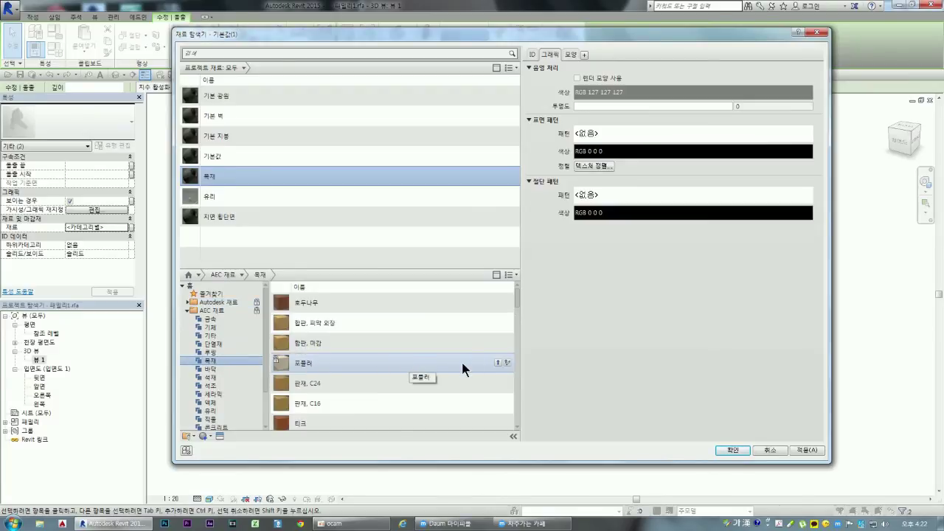
drag(517, 297, 517, 309)
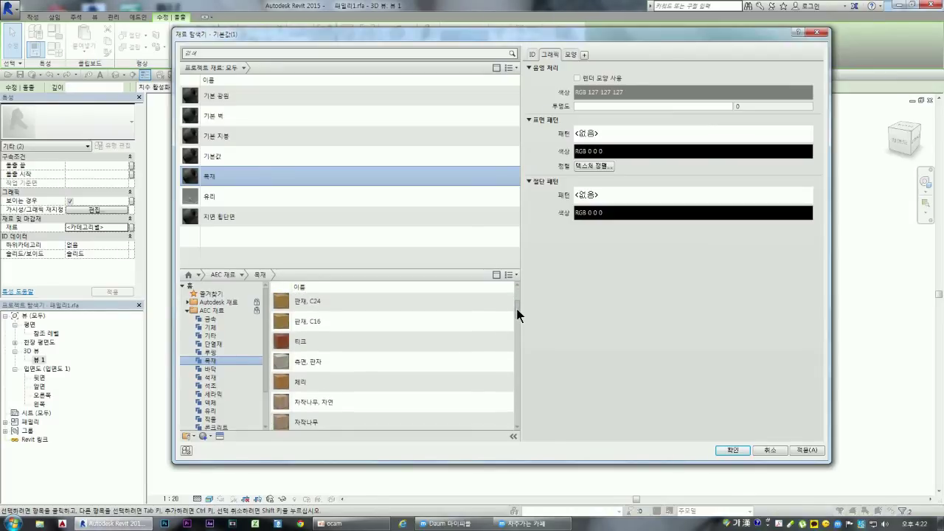
mouse_move(517, 308)
mouse_down()
mouse_move(517, 297)
mouse_move(517, 384)
mouse_up()
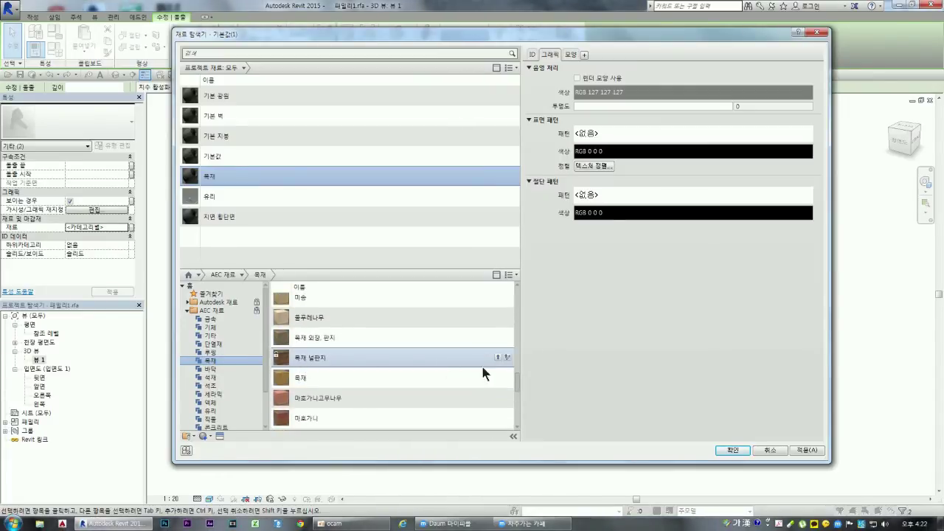
mouse_move(517, 375)
mouse_down()
mouse_move(517, 394)
mouse_move(516, 297)
mouse_up()
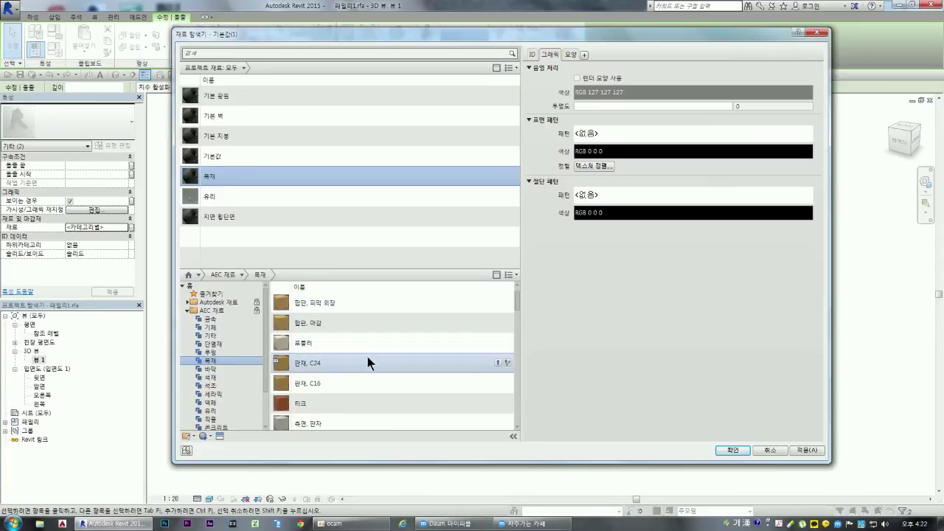
double_click(310, 405)
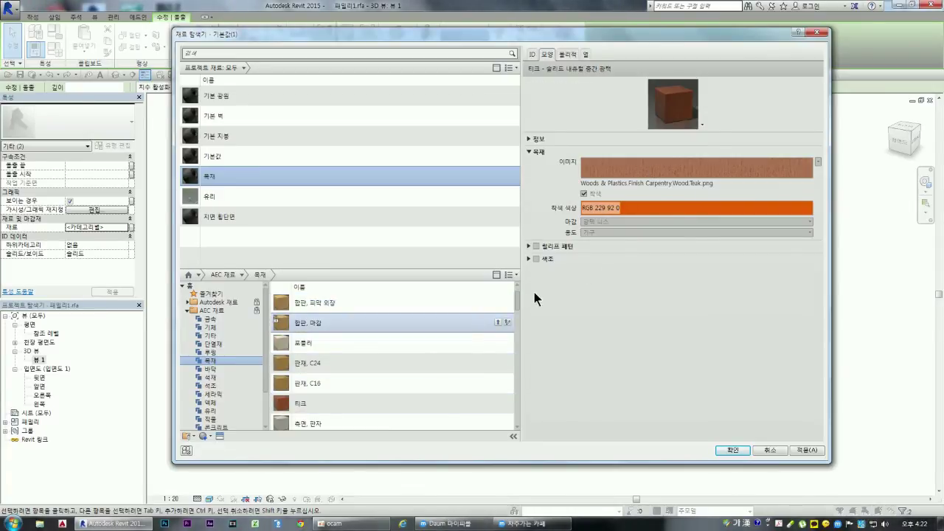
- Preview the plywood, spruce and other light wood appearances
double_click(396, 323)
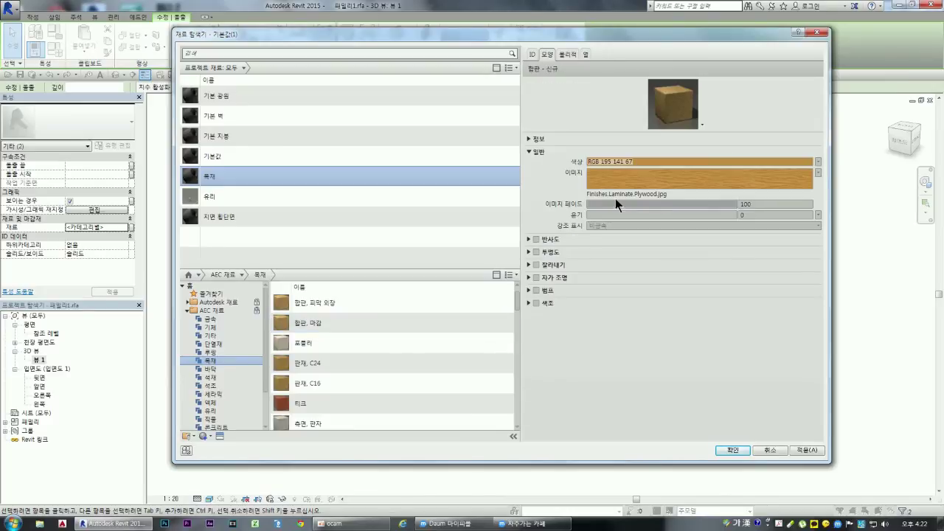
mouse_move(516, 298)
mouse_down()
mouse_move(516, 289)
mouse_move(521, 363)
mouse_up()
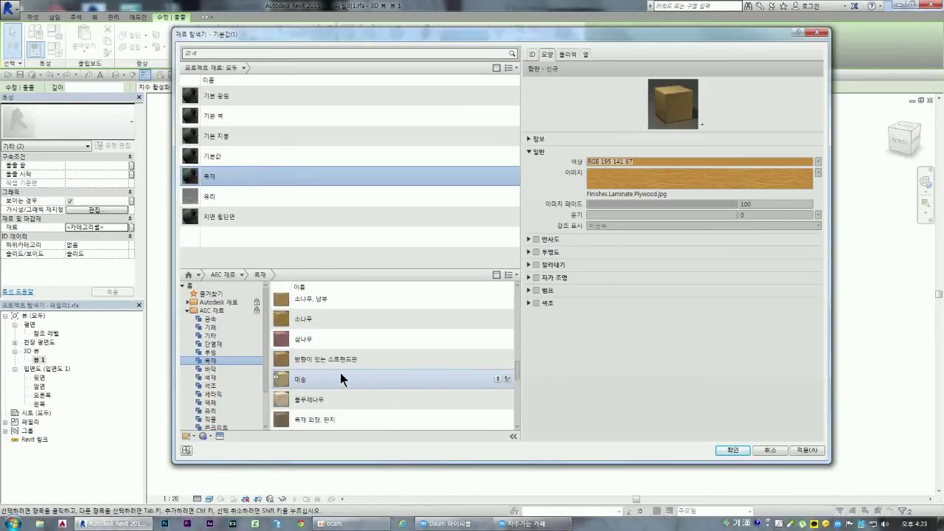
double_click(340, 372)
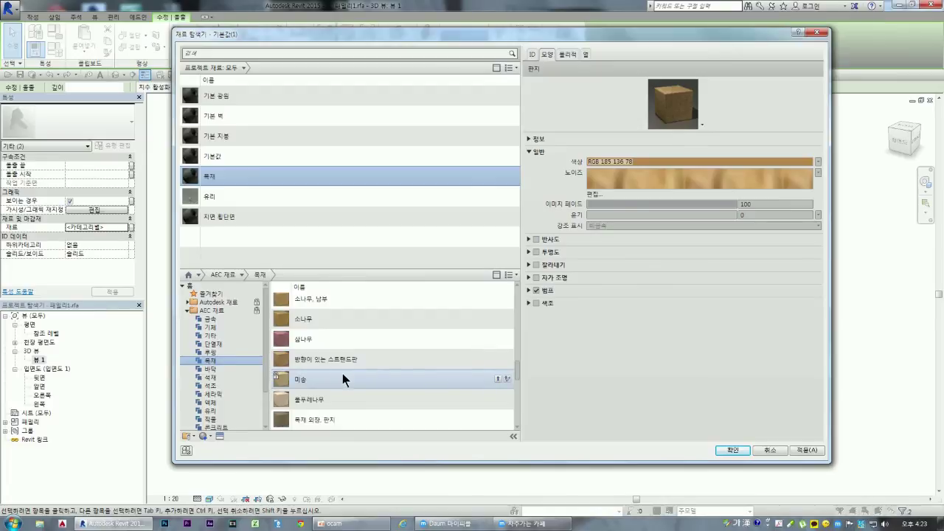
double_click(342, 375)
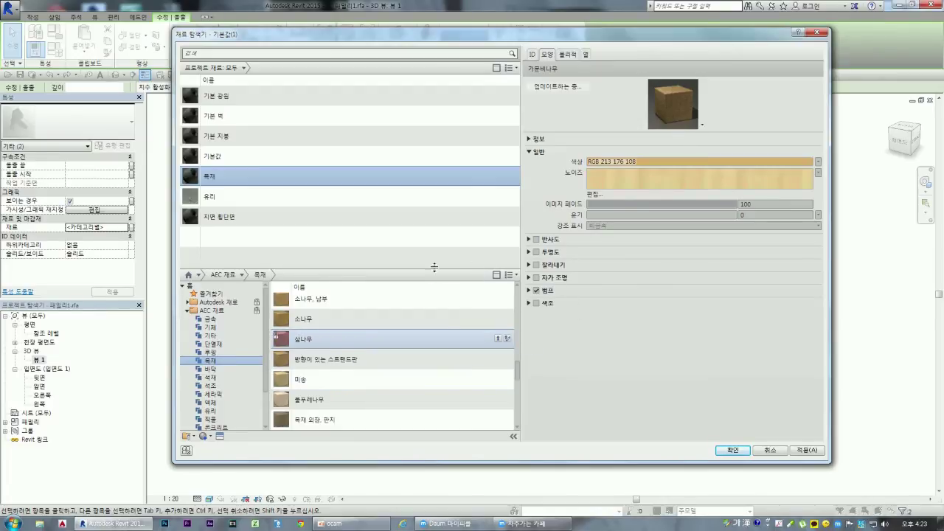
- Add 미송 (Douglas fir) to the project materials and compare it with 목재
double_click(332, 381)
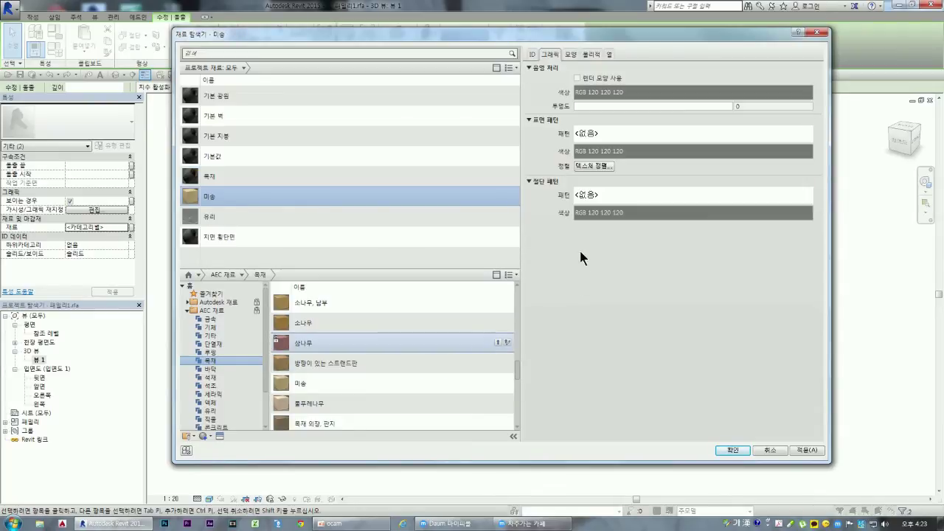
click(302, 179)
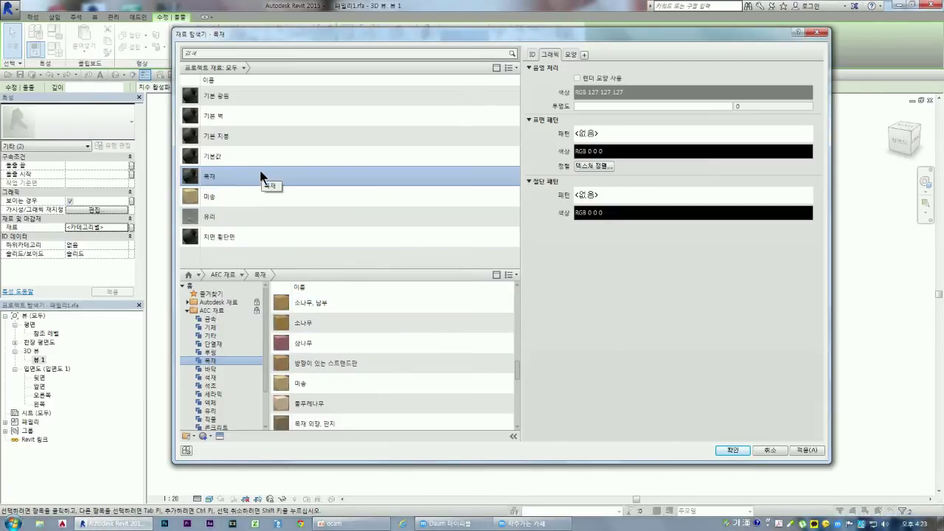
right_click(322, 381)
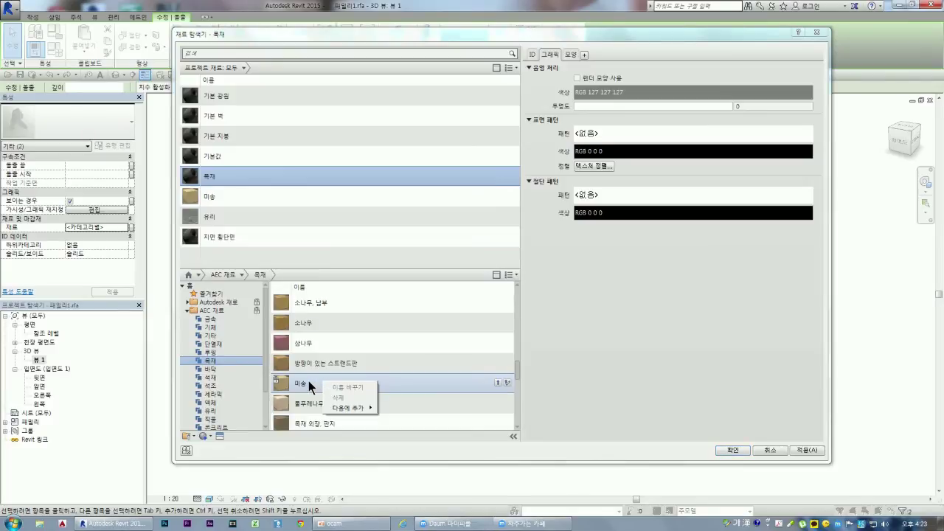
- Inspect the graphics and appearance settings of the current 목재 material
click(309, 381)
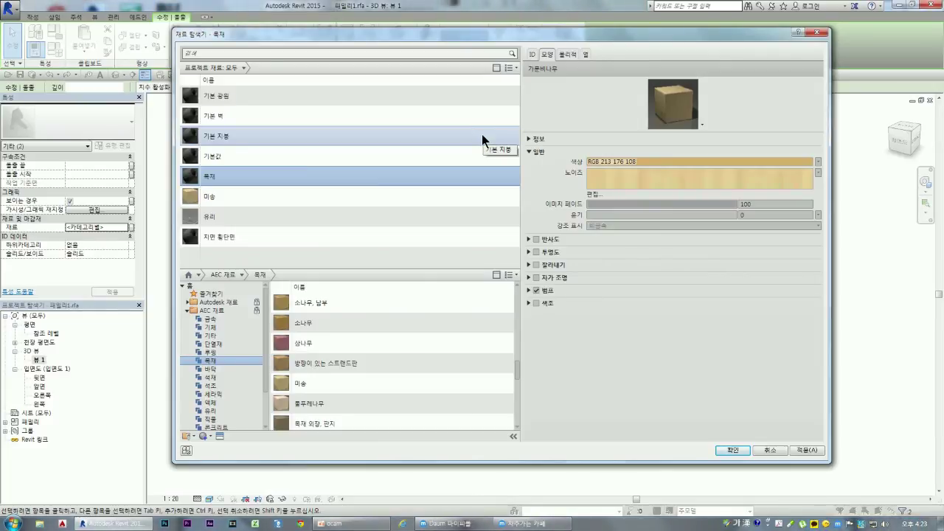
click(216, 175)
click(571, 55)
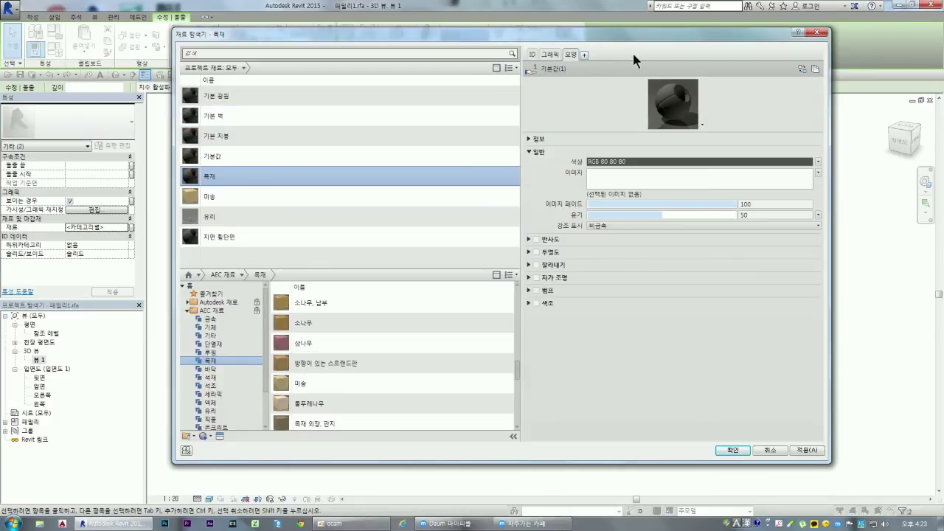
- Add the 미송 library material to the project, then delete the resulting duplicate 미송(1)
right_click(297, 384)
mouse_move(322, 410)
click(372, 411)
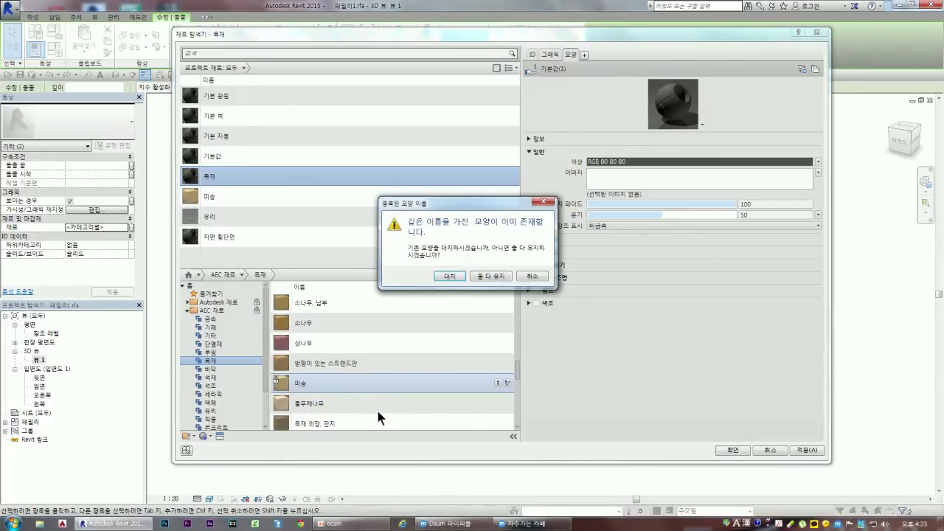
click(492, 277)
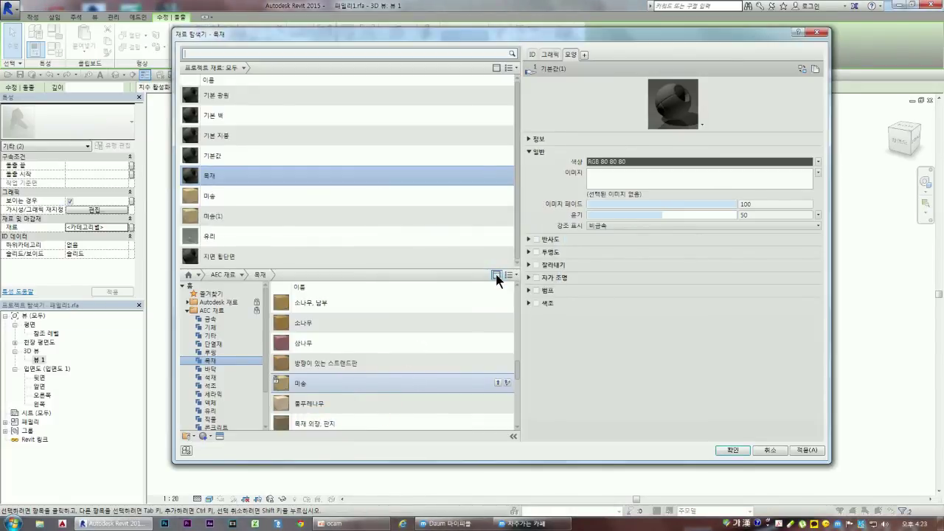
click(228, 212)
right_click(227, 213)
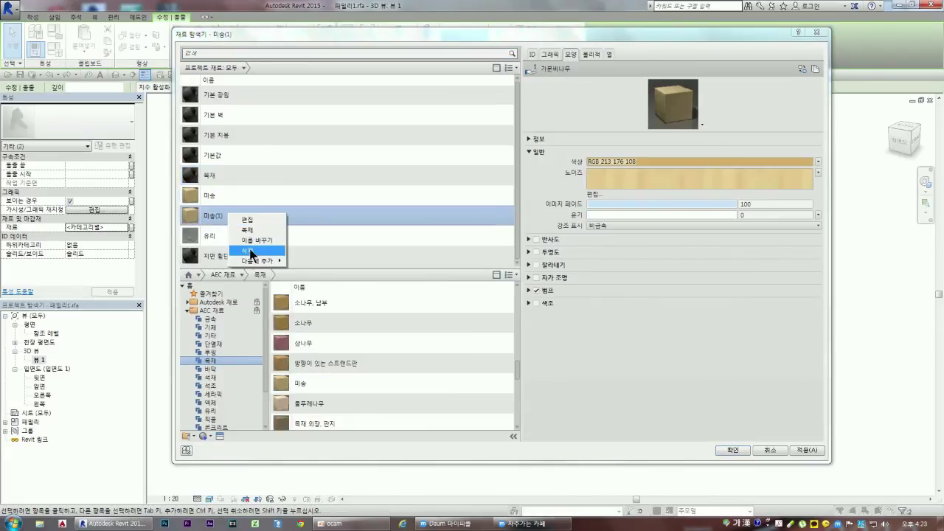
click(252, 251)
click(229, 176)
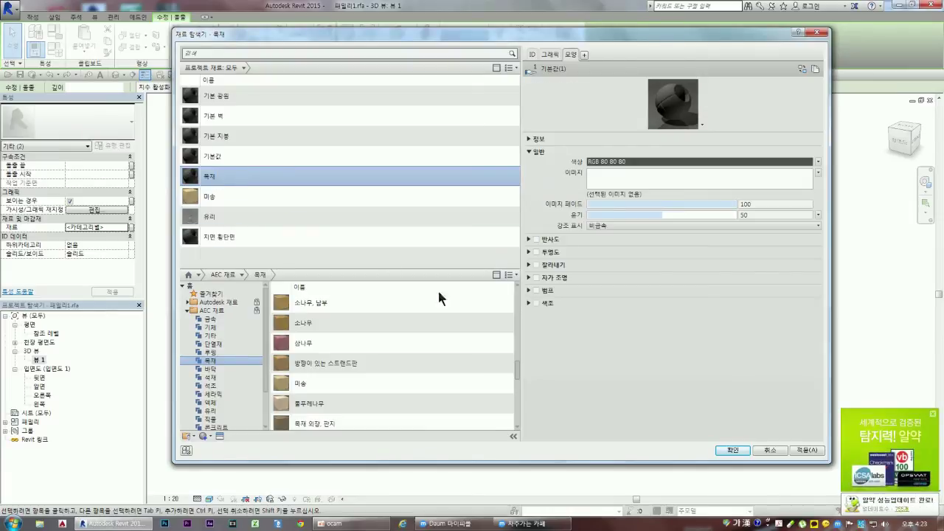
mouse_move(325, 383)
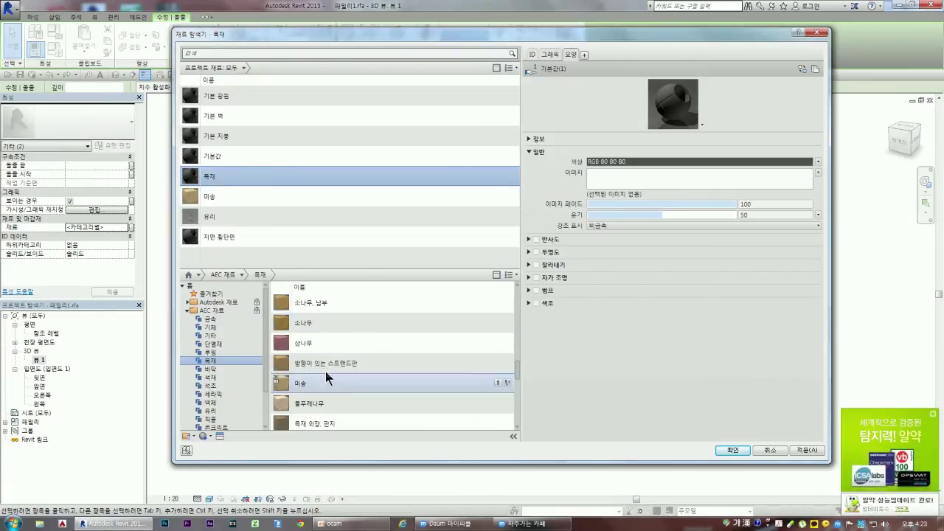
- Apply the project's 미송 material to the selected panels, confirm with OK, and deselect them
right_click(212, 360)
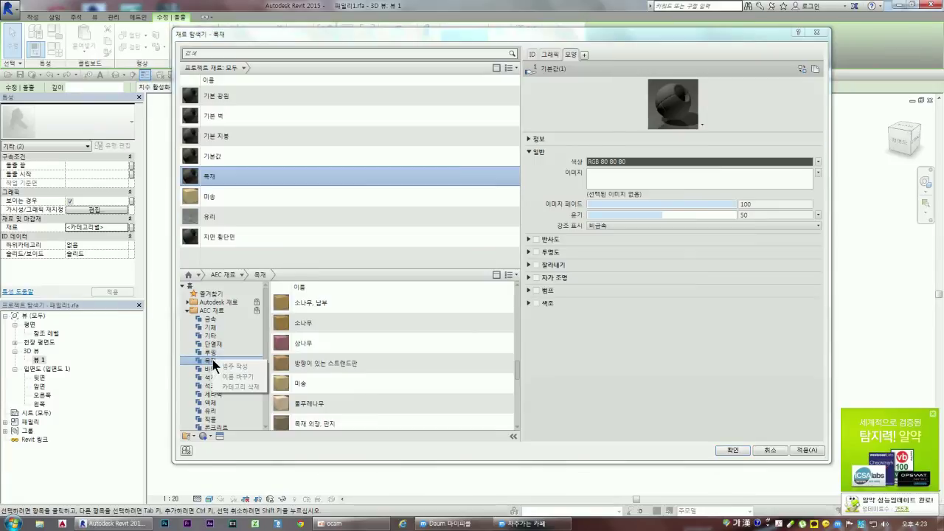
double_click(305, 384)
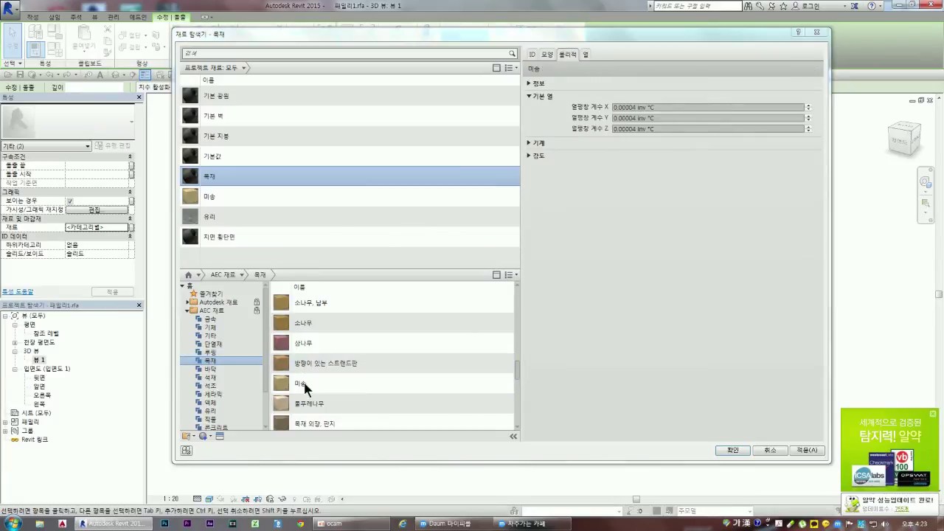
click(533, 276)
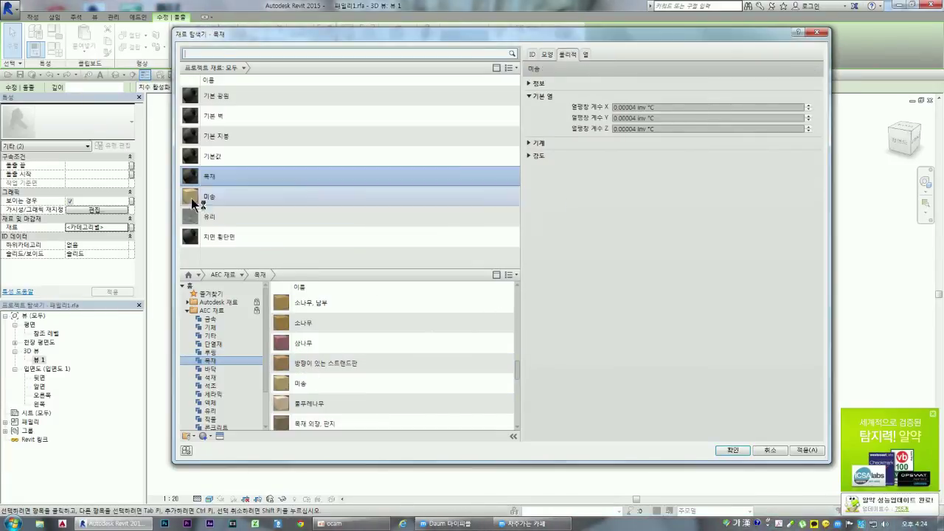
click(215, 196)
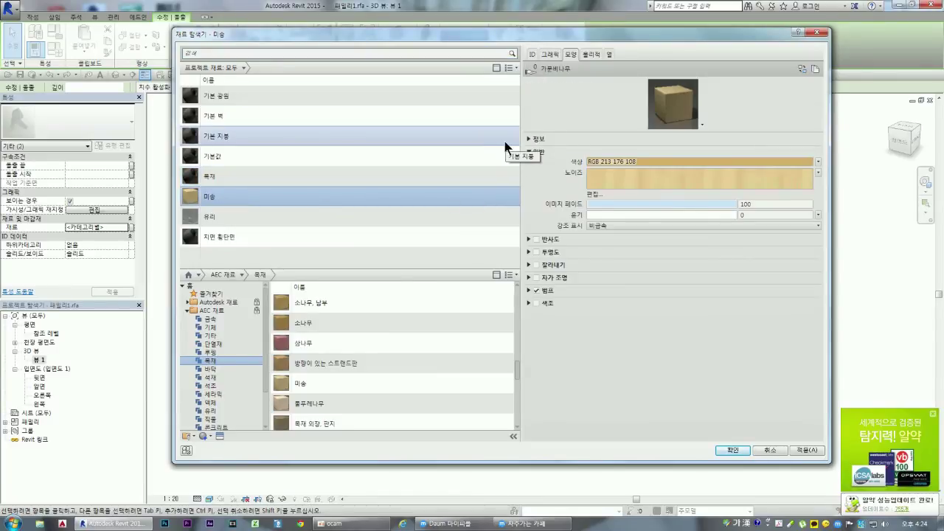
click(805, 450)
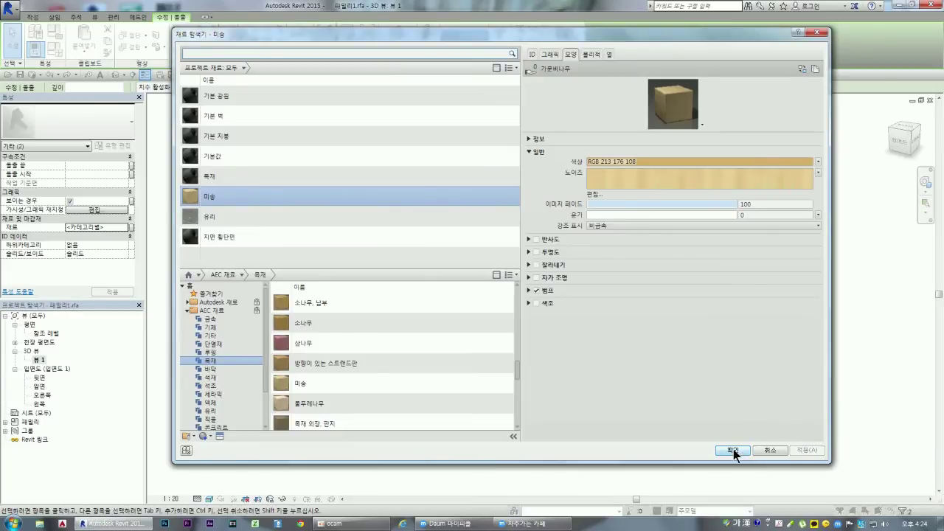
click(734, 450)
click(461, 407)
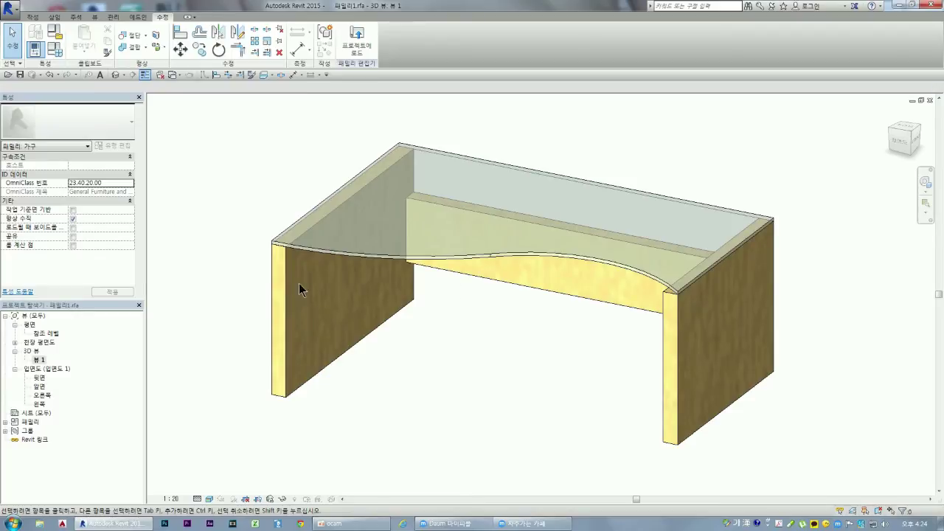
- Select a desk side panel and show its 미송 material's identity: 더글라스 전나무, class 목재
click(287, 304)
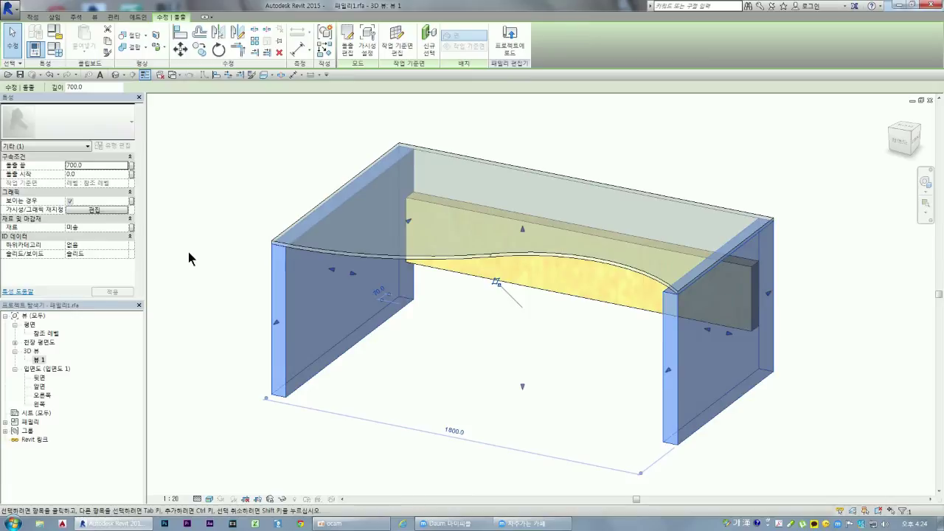
click(128, 229)
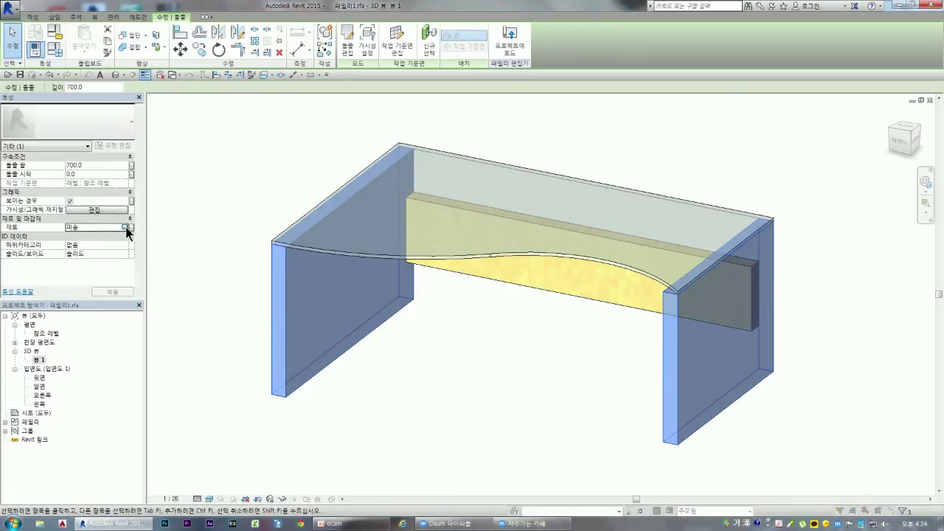
click(127, 229)
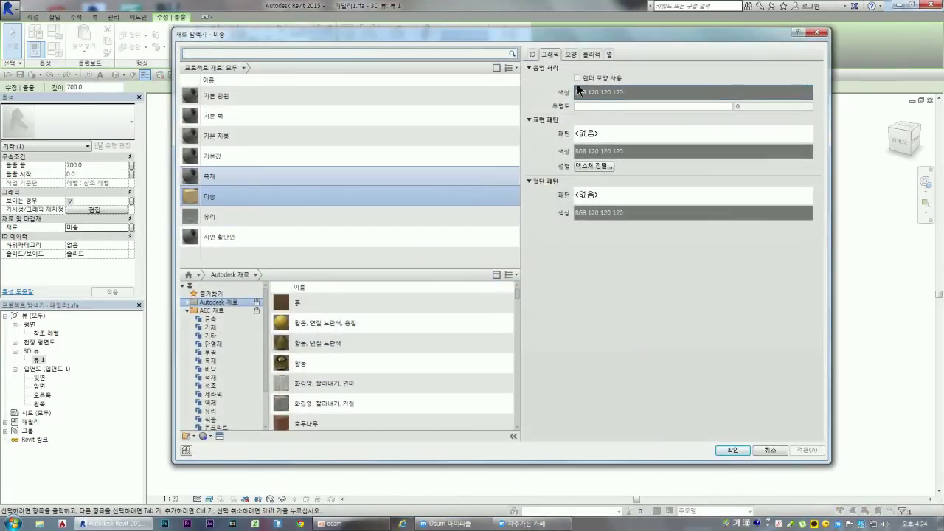
click(532, 55)
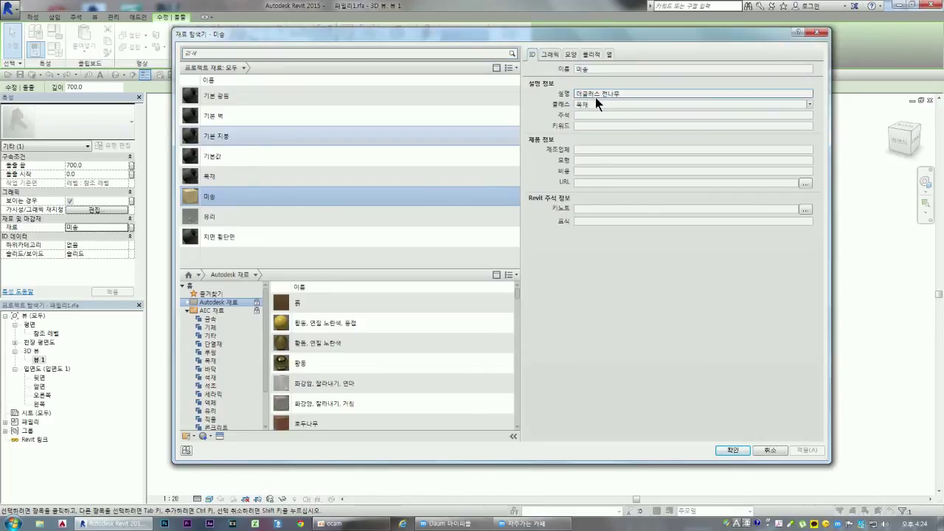
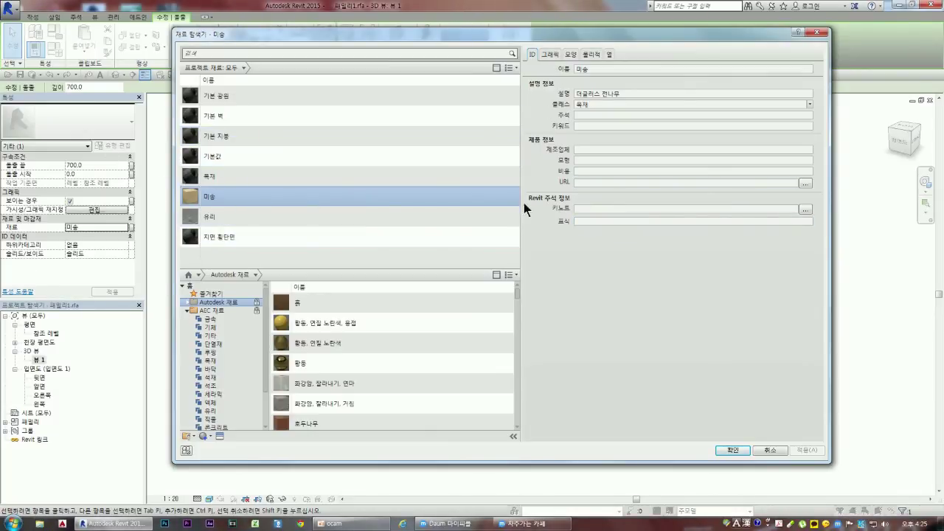
- Review 미송's graphics settings, then view its appearance based on the 가문비나무 wood asset
click(551, 58)
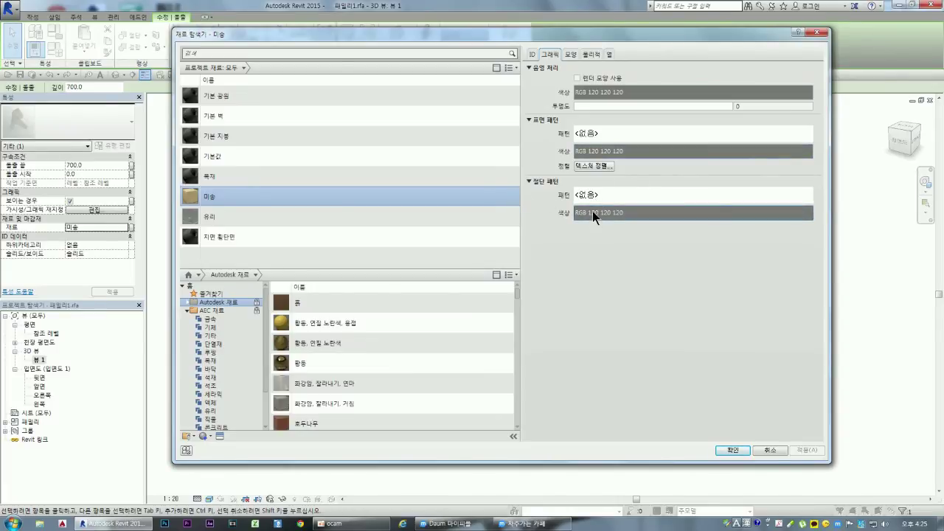
click(571, 55)
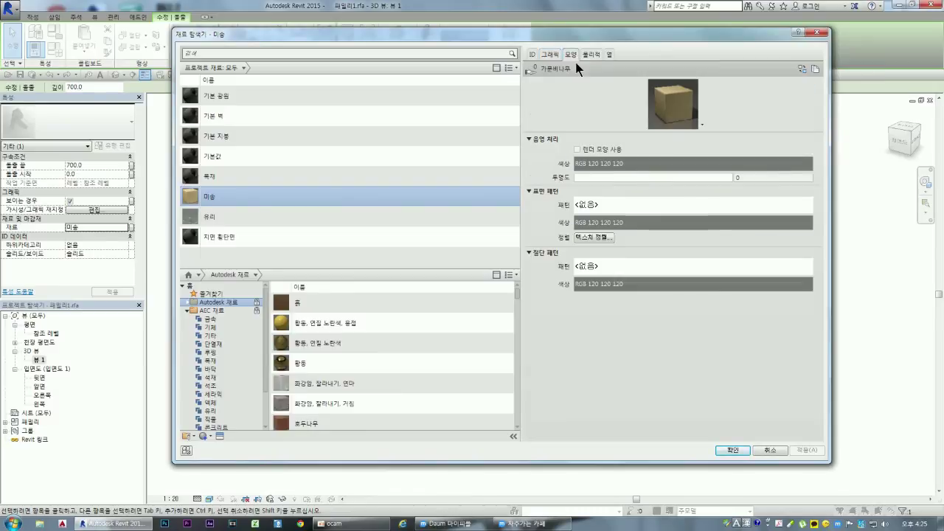
- Enlarge the 미송 appearance preview and cycle it through Wall, Plane, then back to Cube
drag(687, 133, 697, 262)
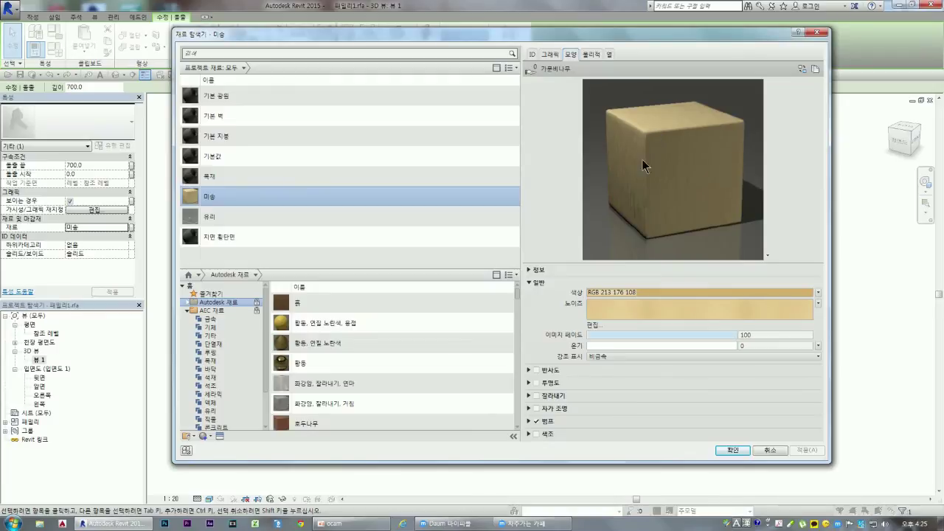
click(768, 256)
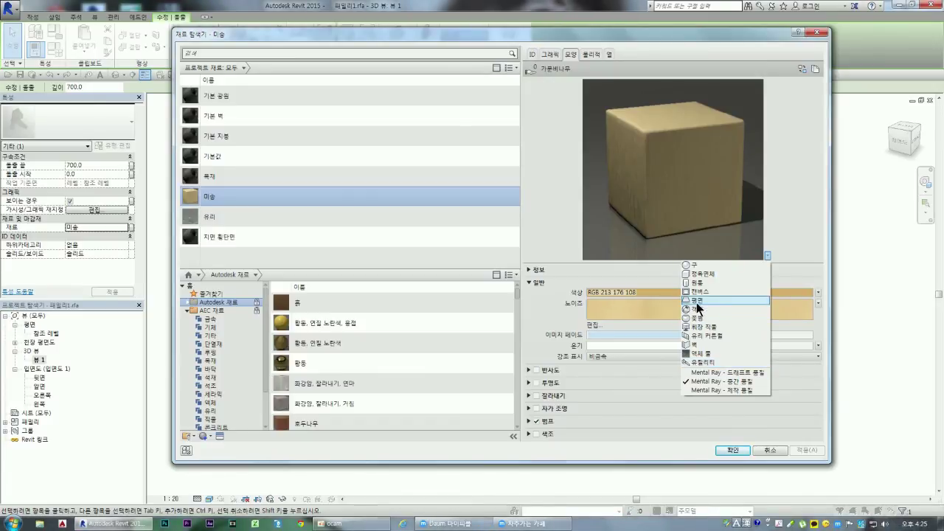
click(695, 345)
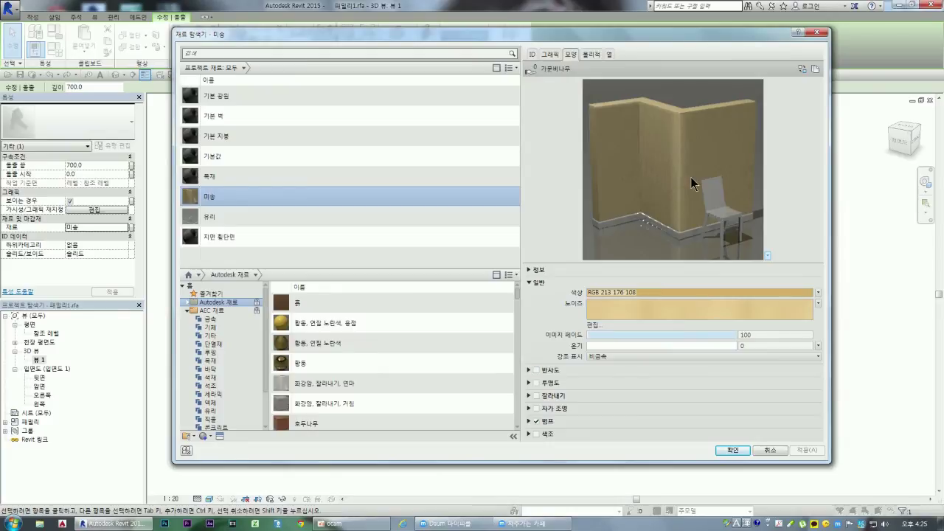
click(768, 255)
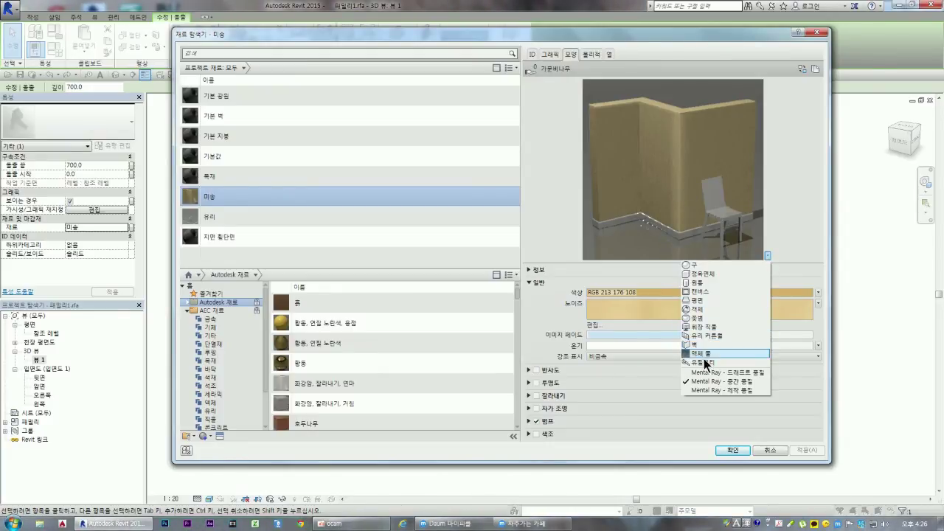
click(698, 303)
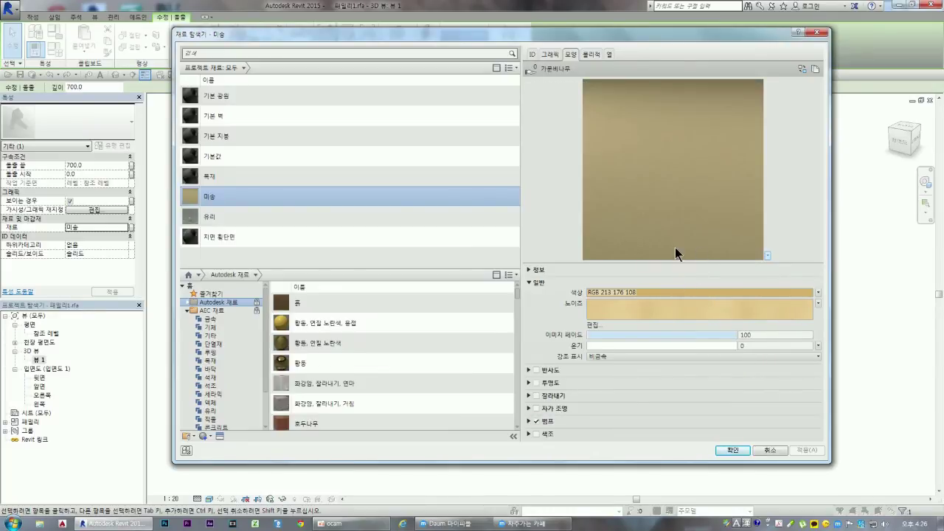
click(767, 255)
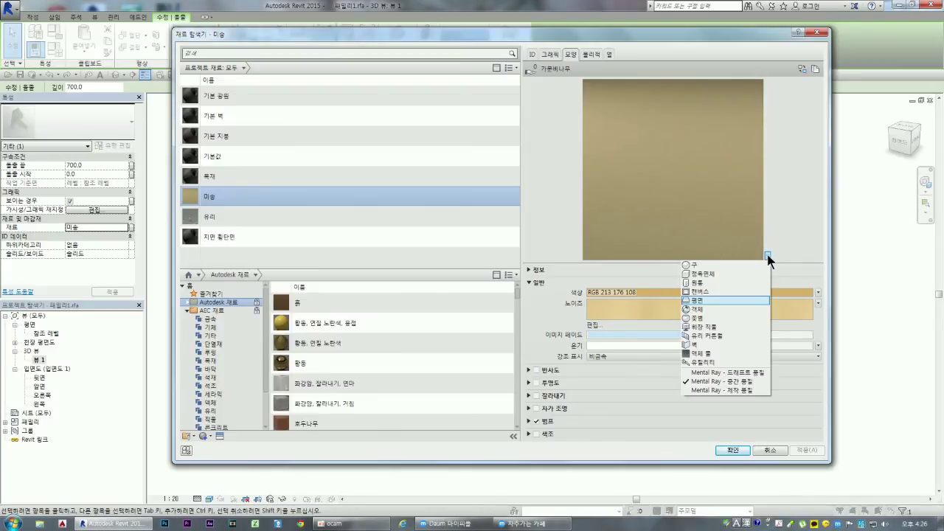
click(702, 274)
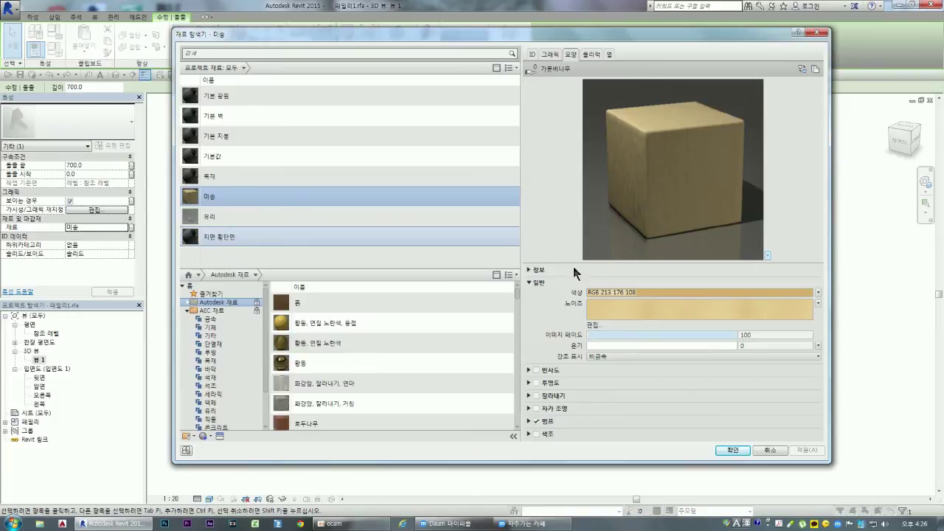
click(534, 271)
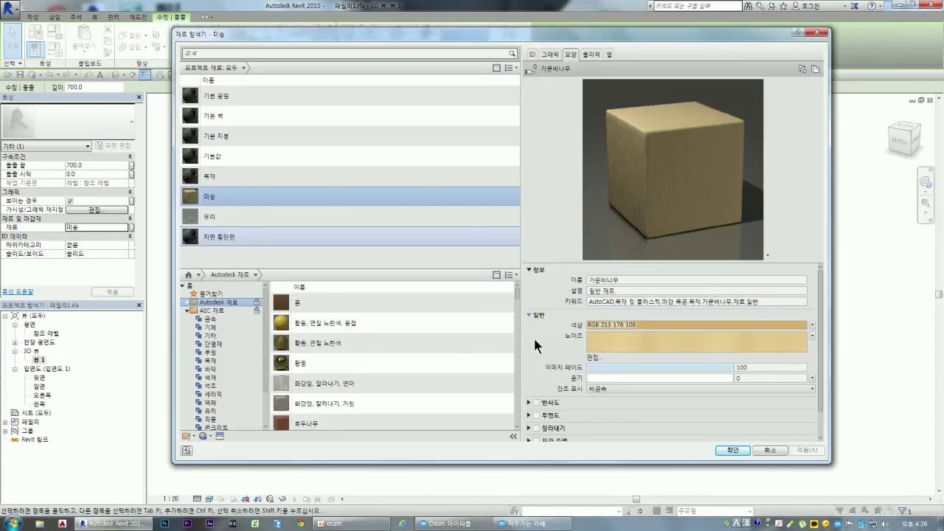
- Check the base colour RGB 213 176 108 without changing it, and open the noise texture for editing
click(654, 324)
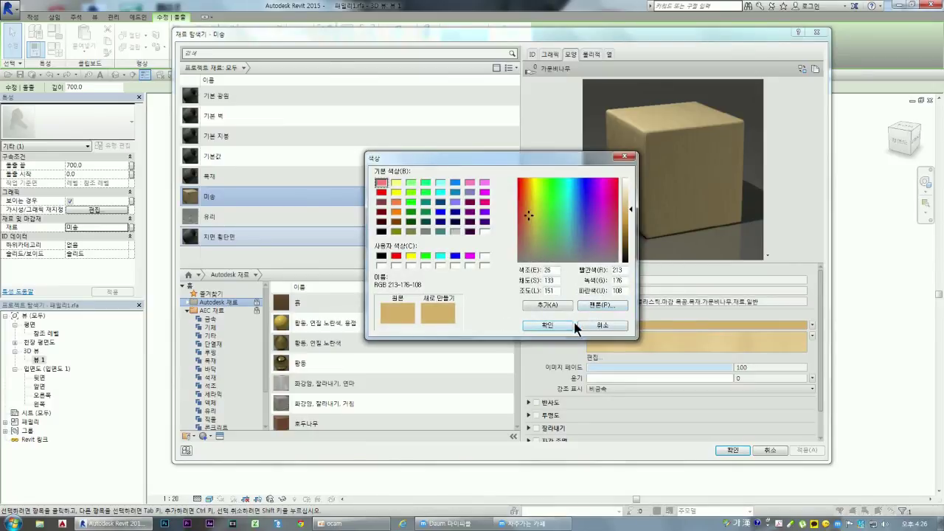
click(594, 325)
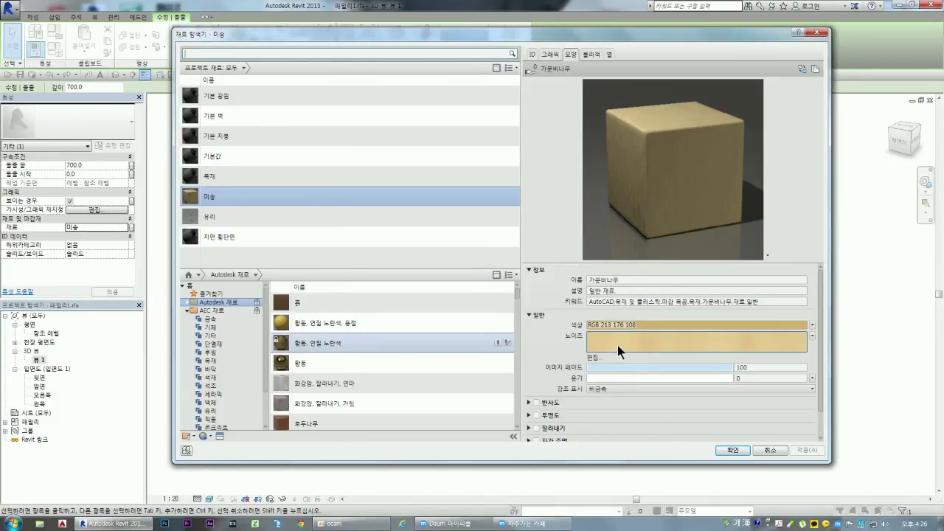
click(617, 340)
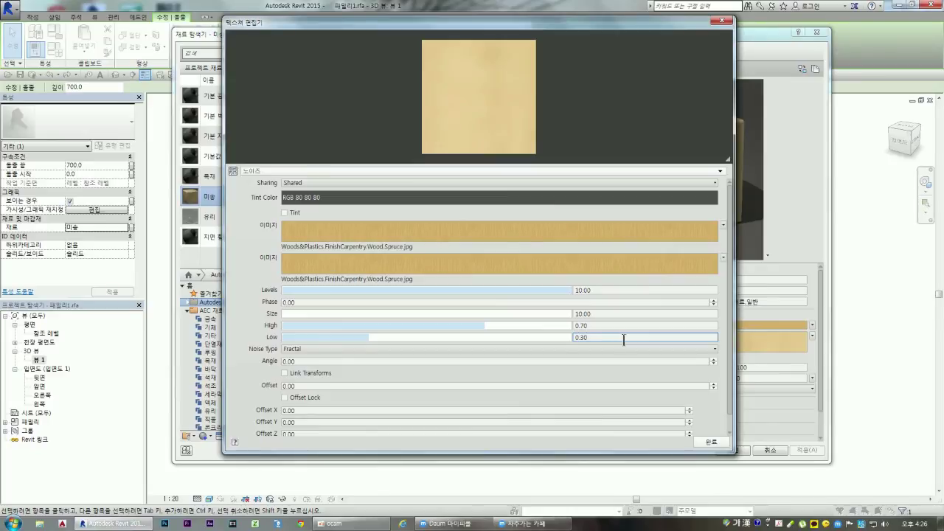
- Browse the noise texture's Color 1 image and top-level settings, then start replacing its Wood.Spruce image
click(245, 172)
click(544, 172)
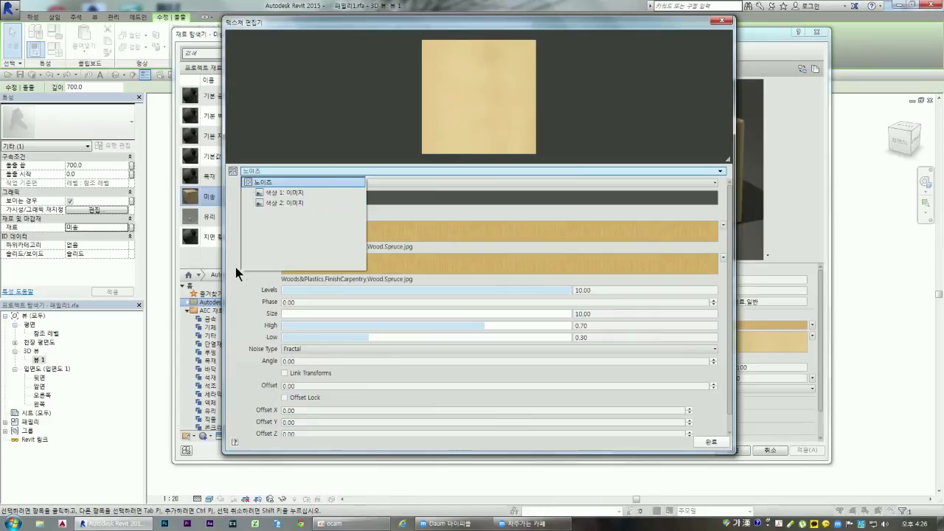
click(269, 192)
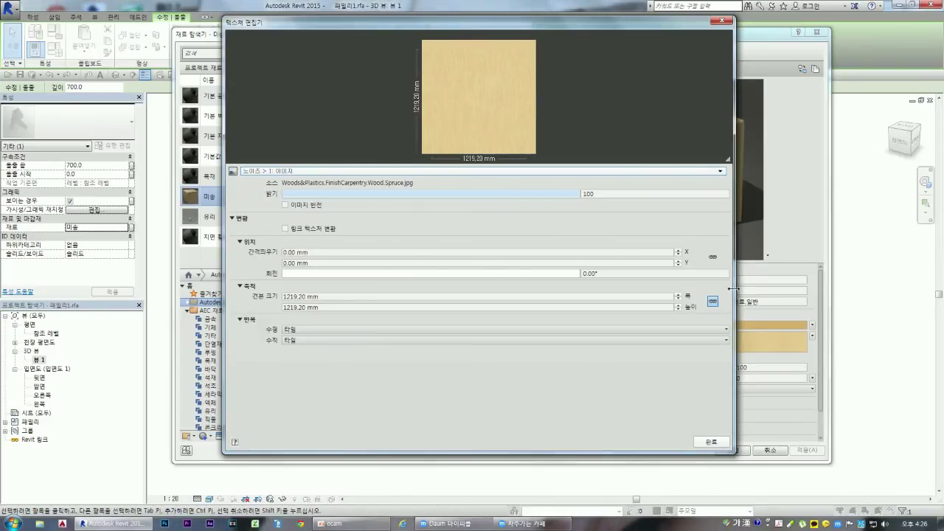
click(344, 171)
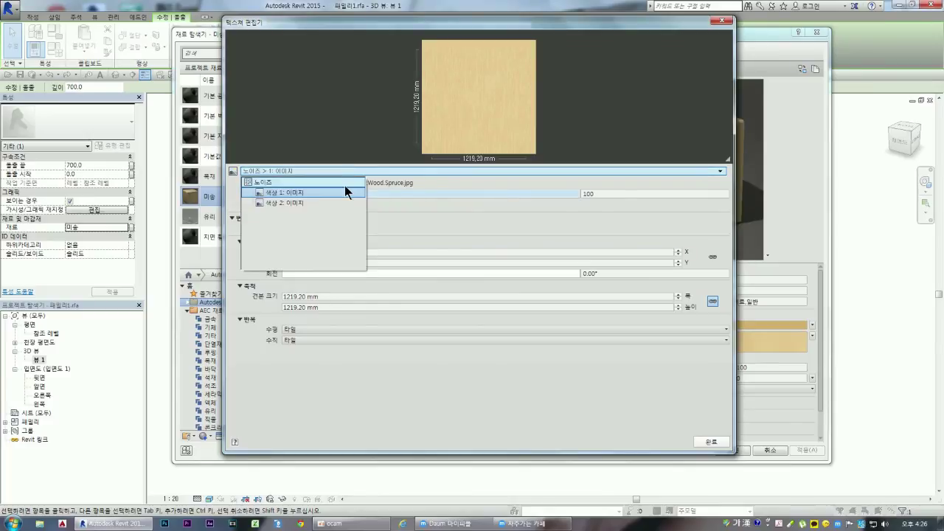
click(275, 182)
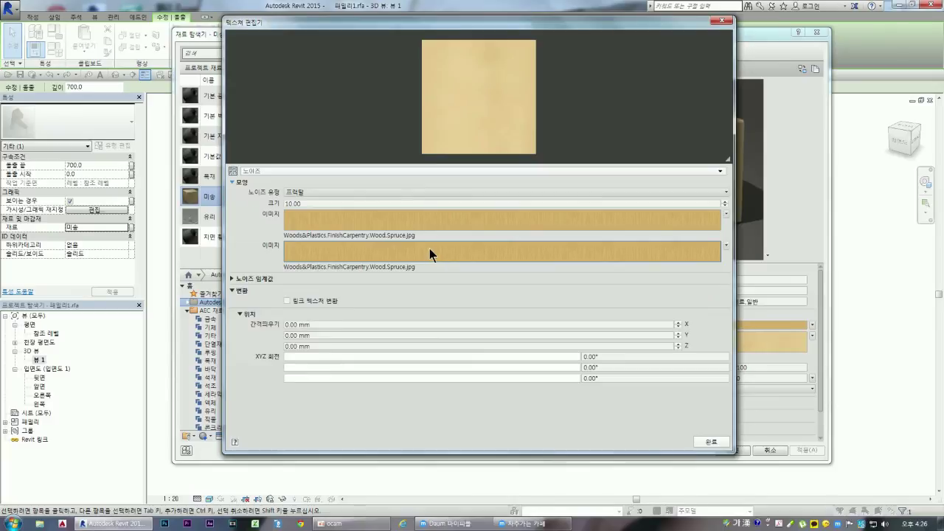
click(318, 222)
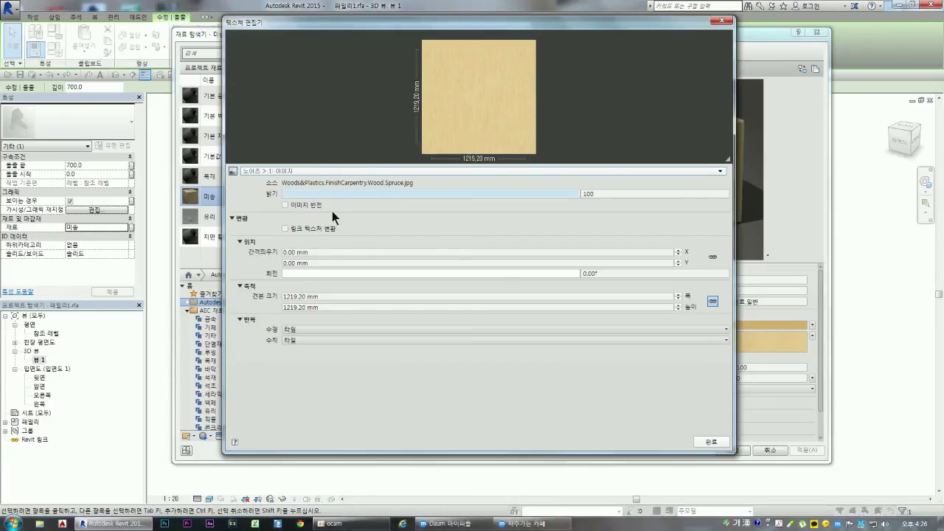
click(260, 170)
click(269, 183)
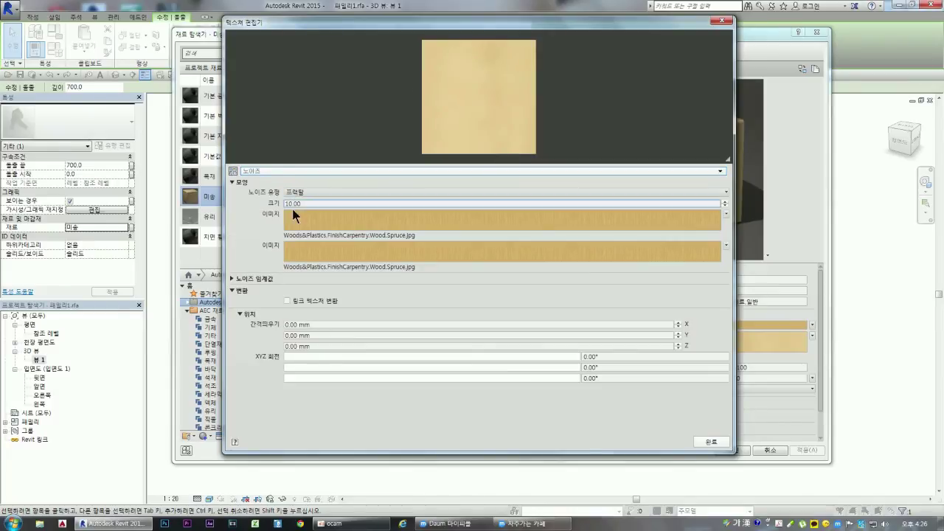
click(371, 234)
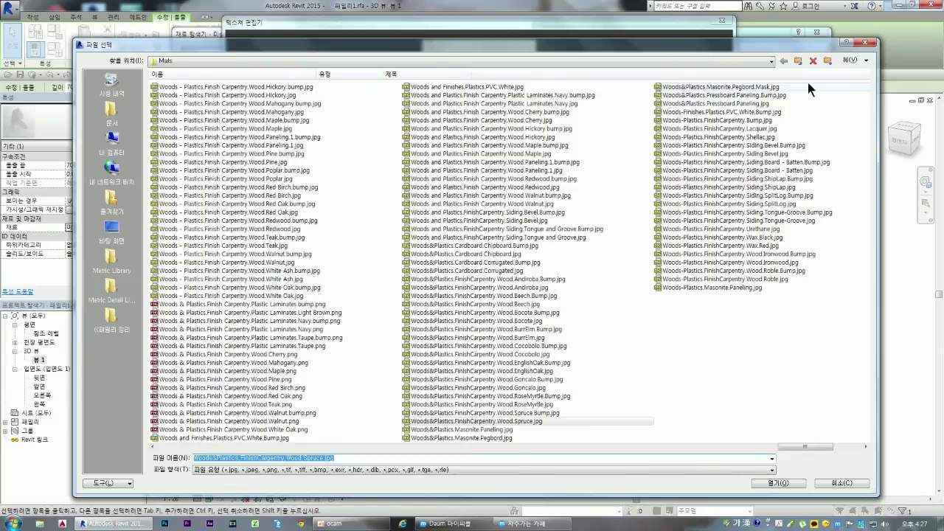
- Show texture files as thumbnails and keep Woods&Plastics.FinishCarpentry.Wood.Spruce.jpg as the noise image
click(865, 60)
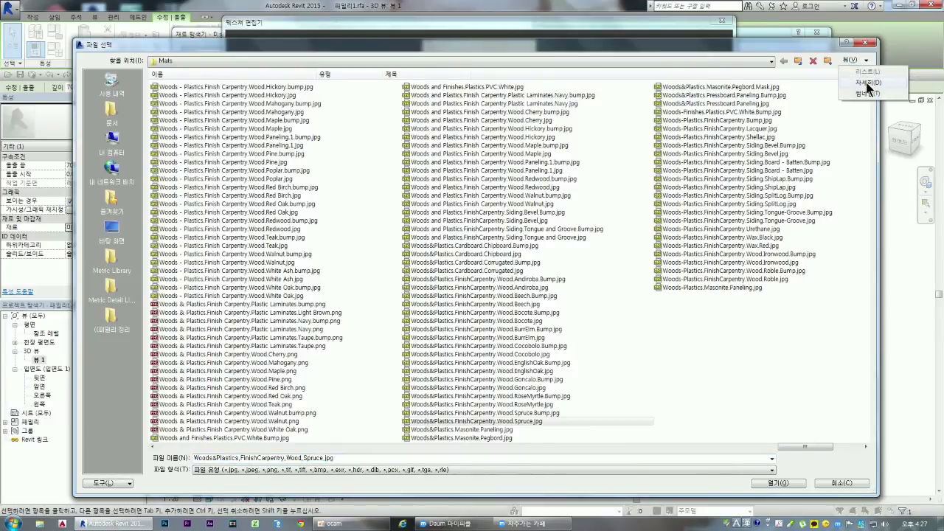
click(870, 91)
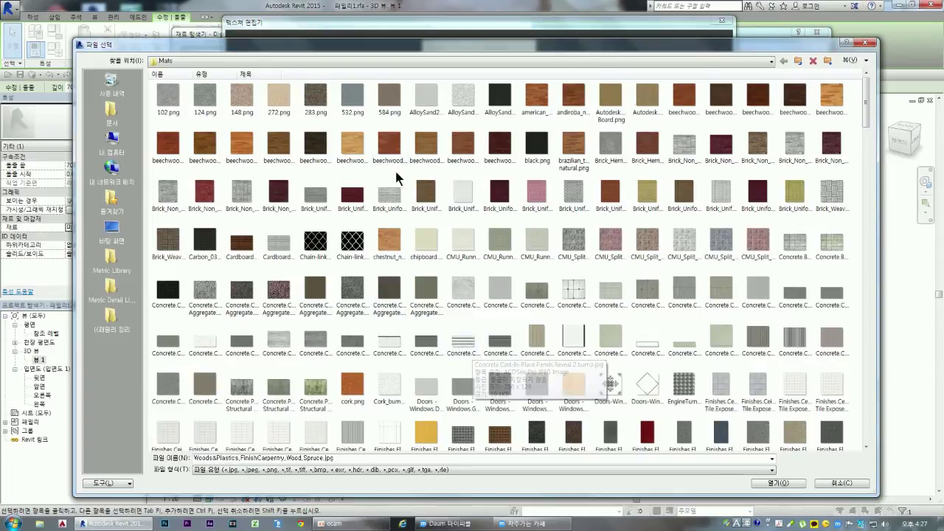
click(796, 483)
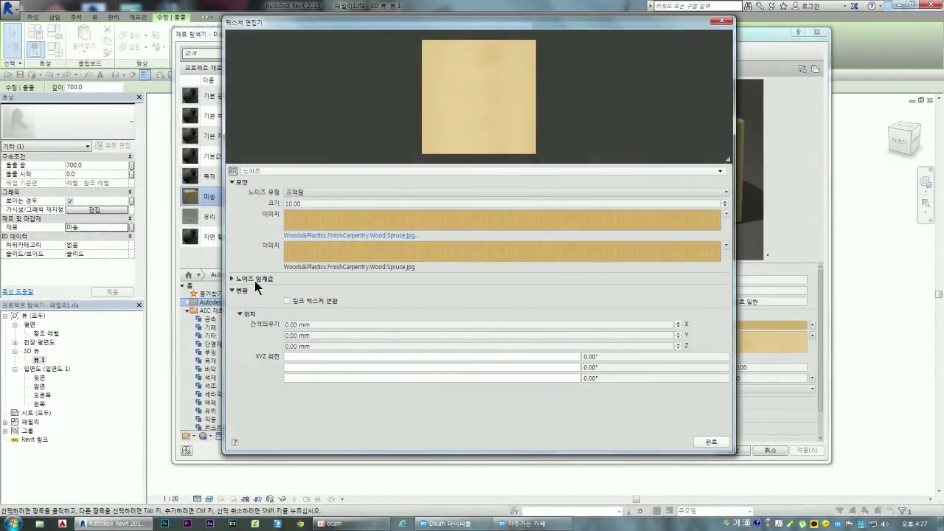
- Check noise thresholds low 0.30, high 0.70, levels 10.00, then close and reopen the texture editor
click(232, 280)
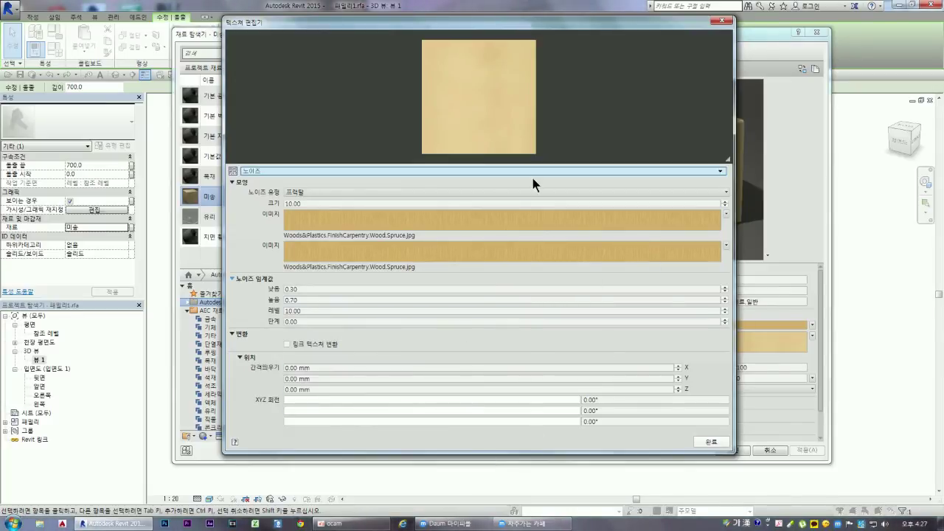
click(728, 24)
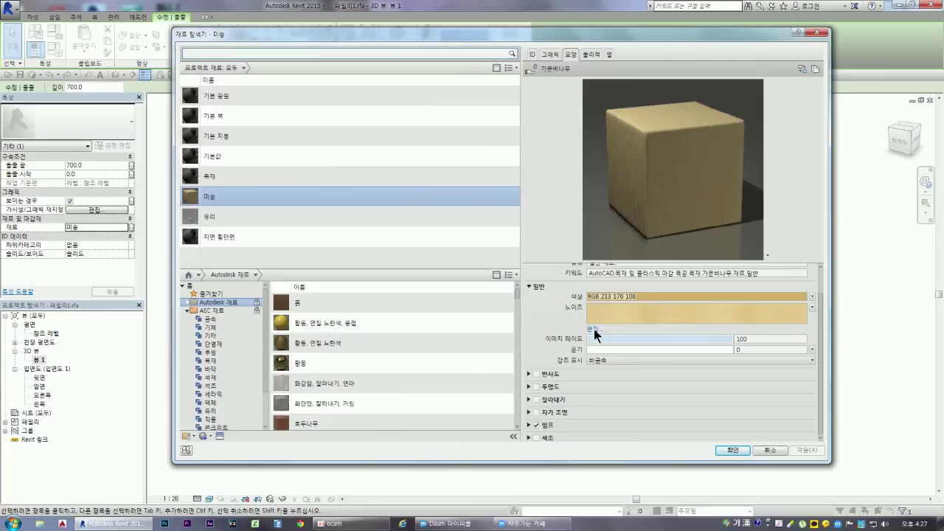
click(597, 338)
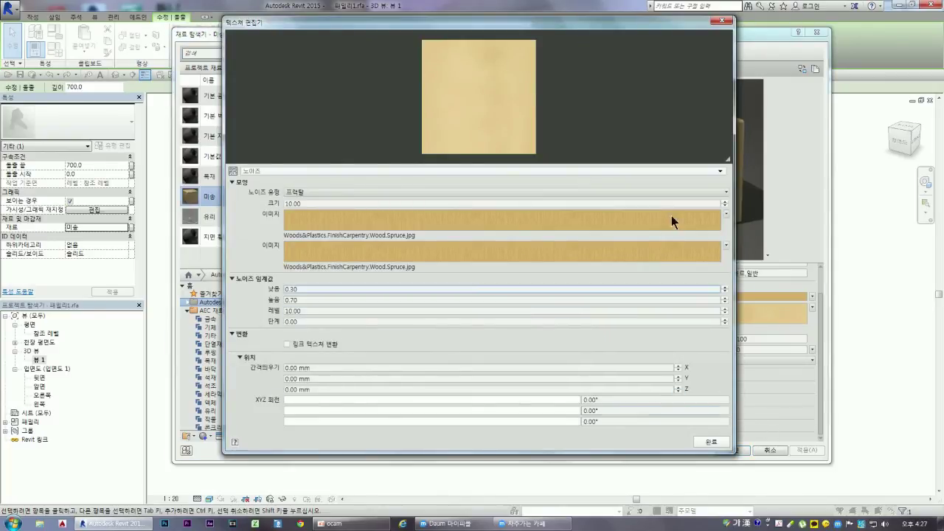
- Close the texture editor, try a half image fade then restore 100, keeping 비금속 highlights
click(727, 23)
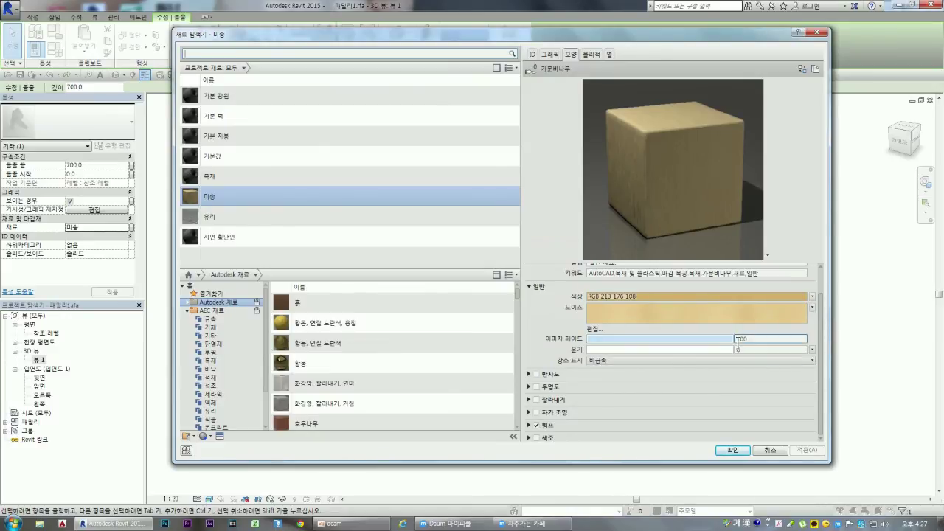
drag(730, 339, 645, 340)
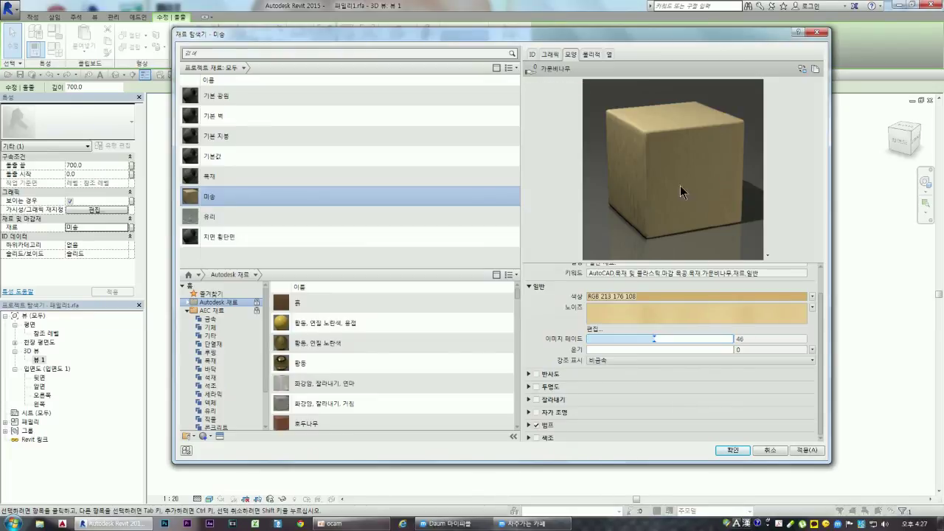
drag(654, 338, 737, 339)
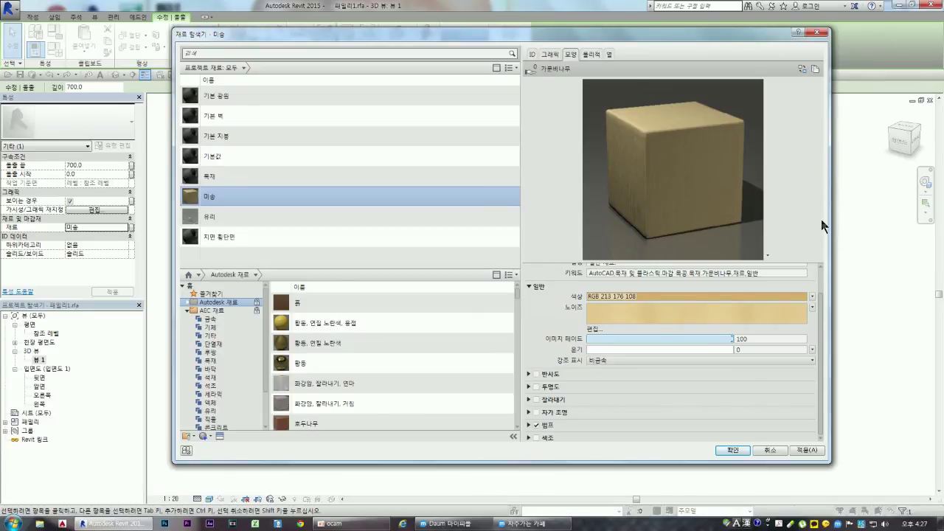
click(601, 362)
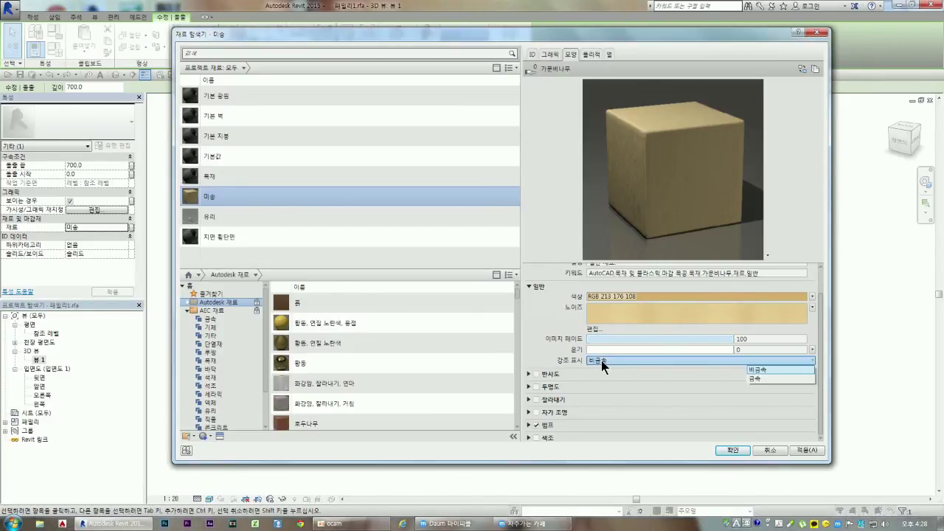
click(553, 349)
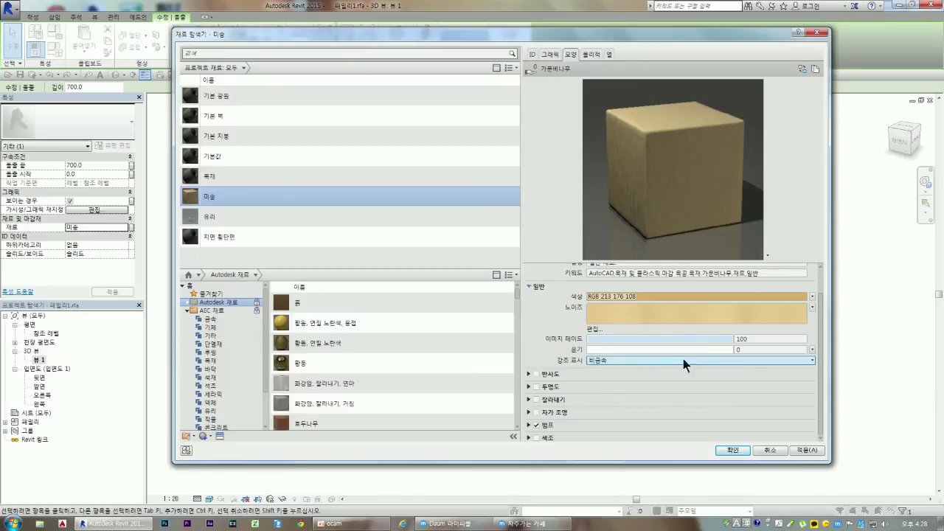
- Try glossiness values 98, 40 and 37, reset it to 0, and show the physical properties
drag(590, 349, 731, 349)
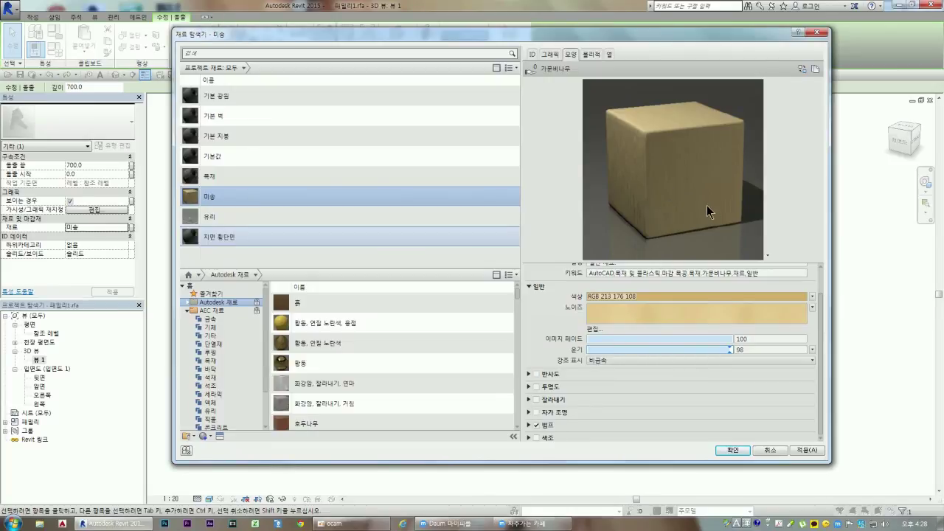
click(643, 349)
drag(644, 350, 640, 349)
click(812, 350)
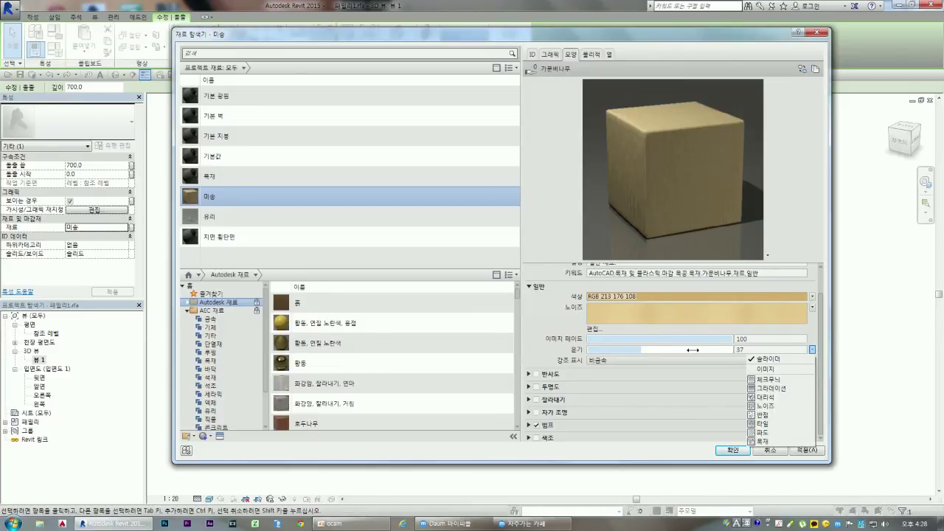
click(573, 352)
click(587, 350)
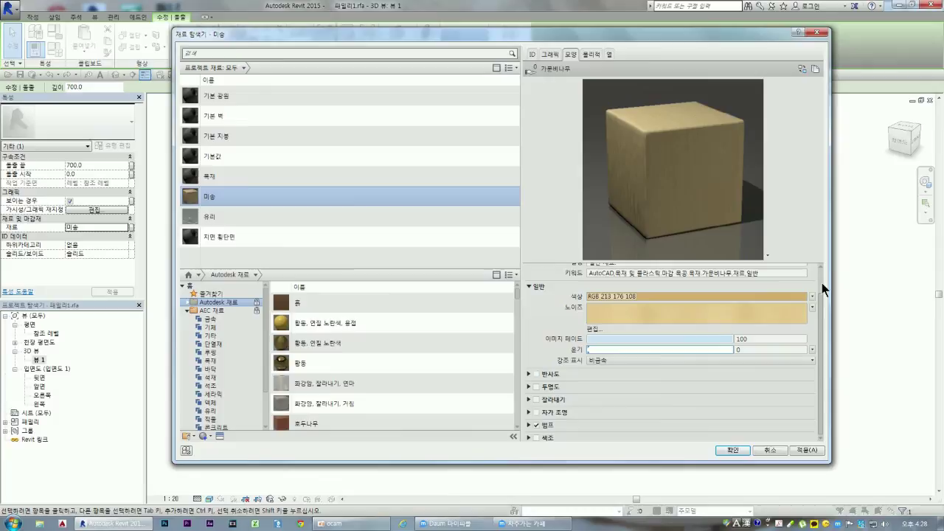
scroll(820, 292, up, 2)
scroll(594, 412, down, 2)
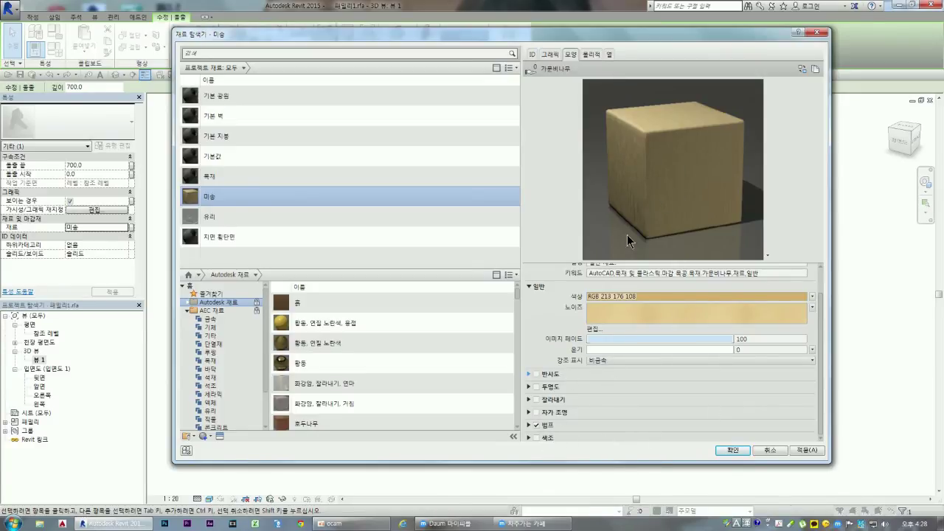
click(590, 55)
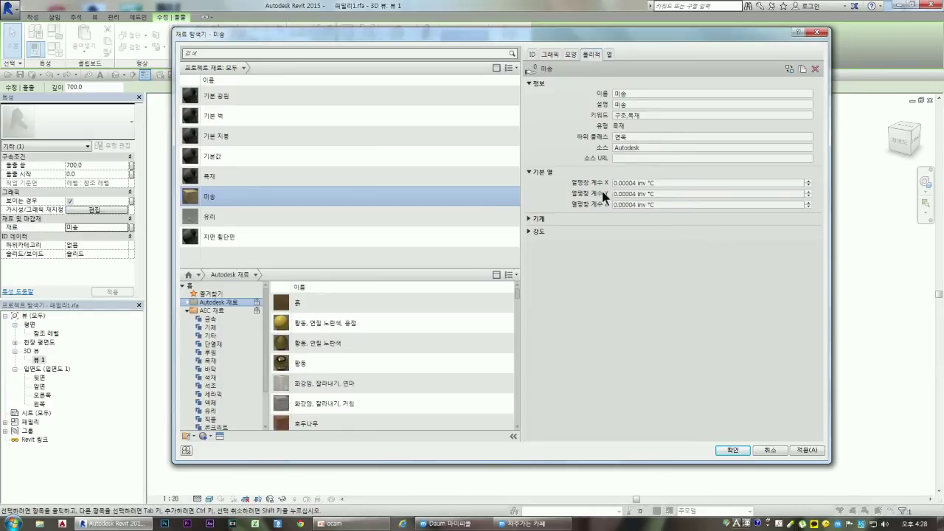
- Expand mechanical properties, keeping 직교성 behaviour, 559.04 kg/m³ density, 12,618.1 MPa modulus, then expand strength
click(530, 220)
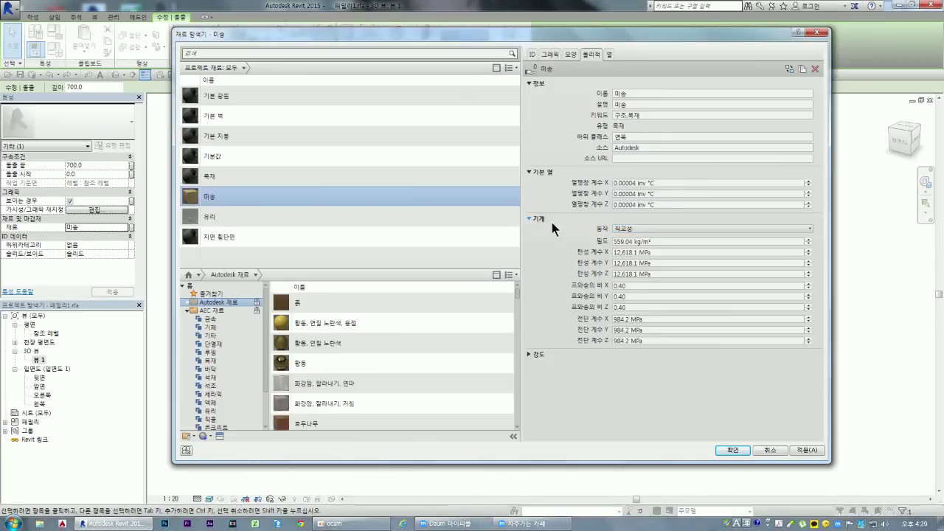
click(636, 228)
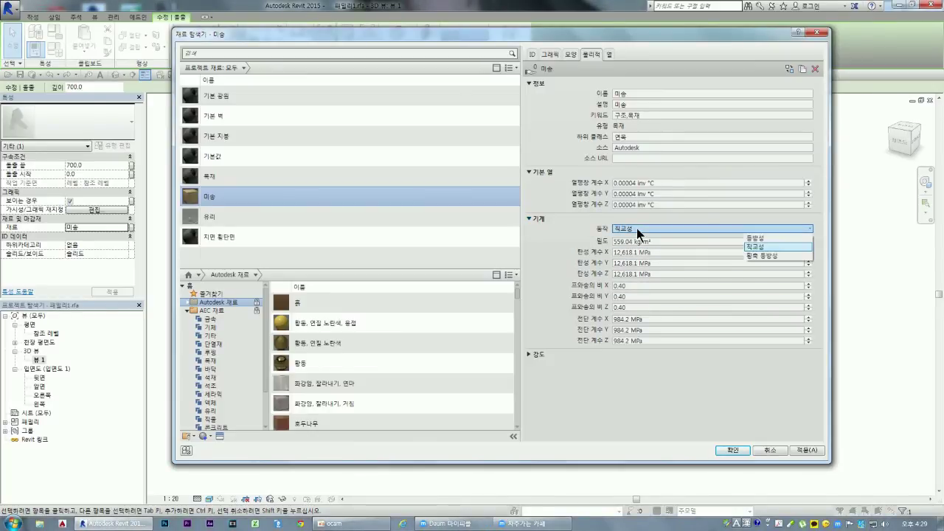
click(549, 243)
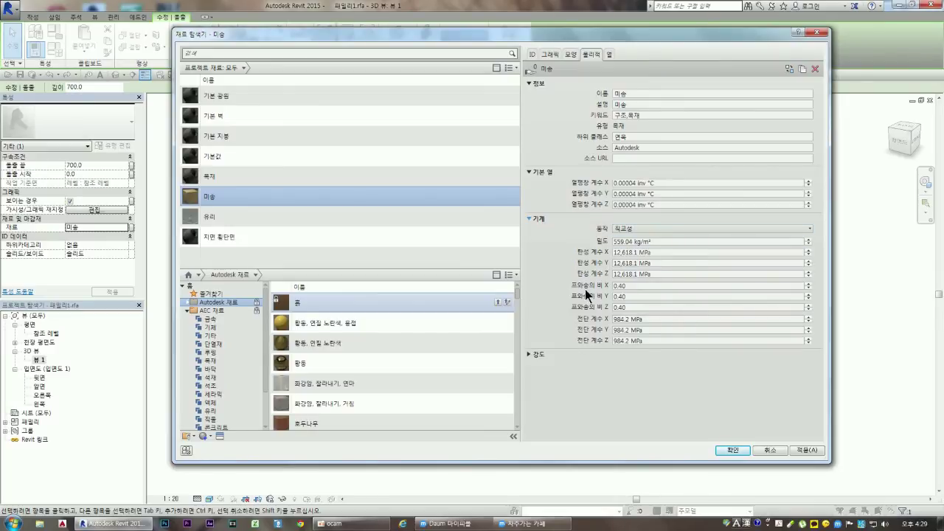
click(528, 355)
- Scroll through the Pseudotsuga Menziesii strength data, then inspect the thermal properties and Y expansion coefficient
scroll(527, 354, down, 2)
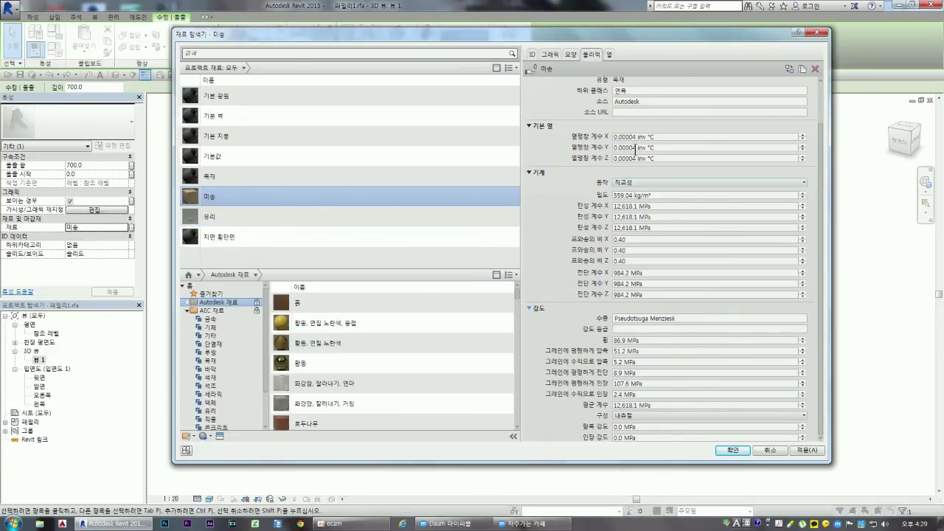
click(609, 55)
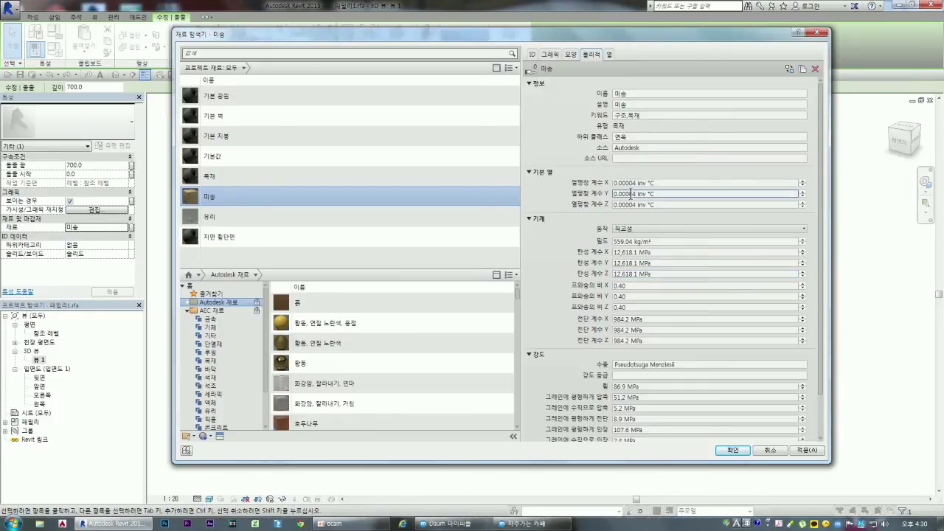
click(631, 192)
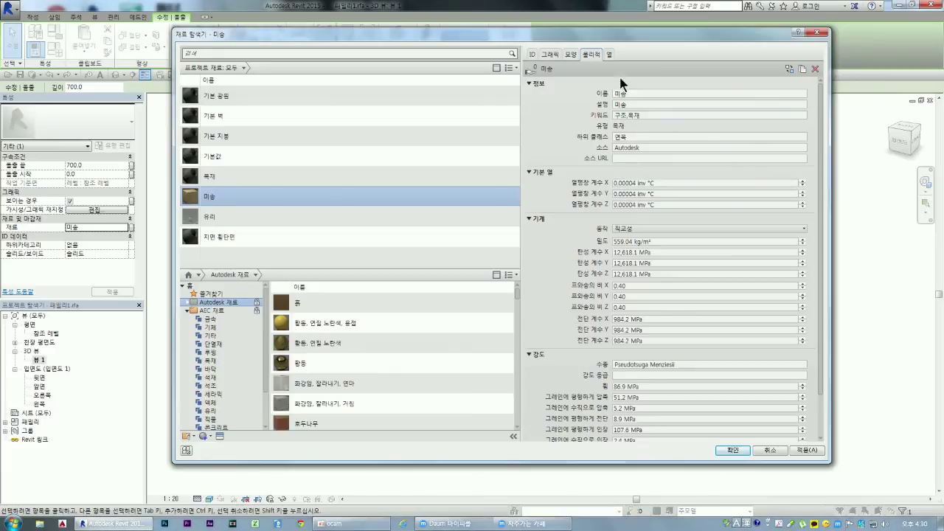
click(610, 54)
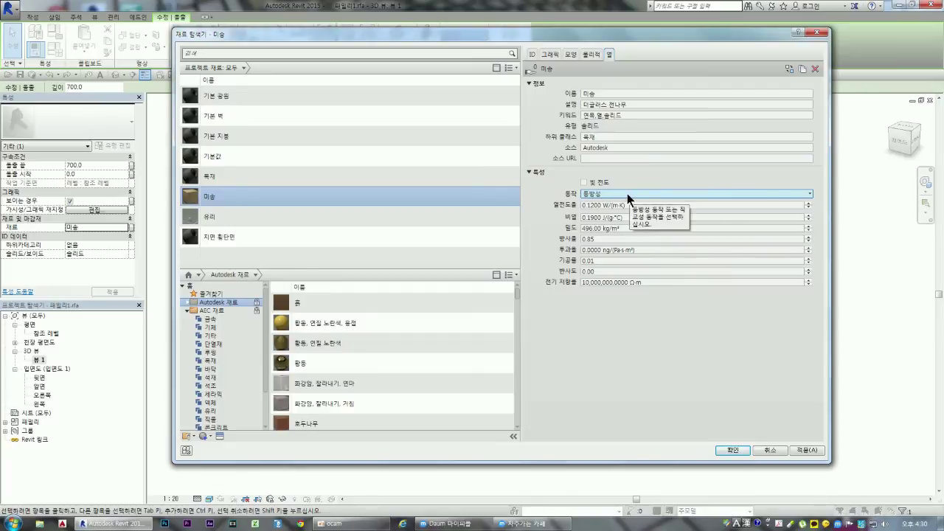
- Keep 등방성 thermal behaviour, cancel the Material Browser without changes, and clear the 3D view selection
click(627, 193)
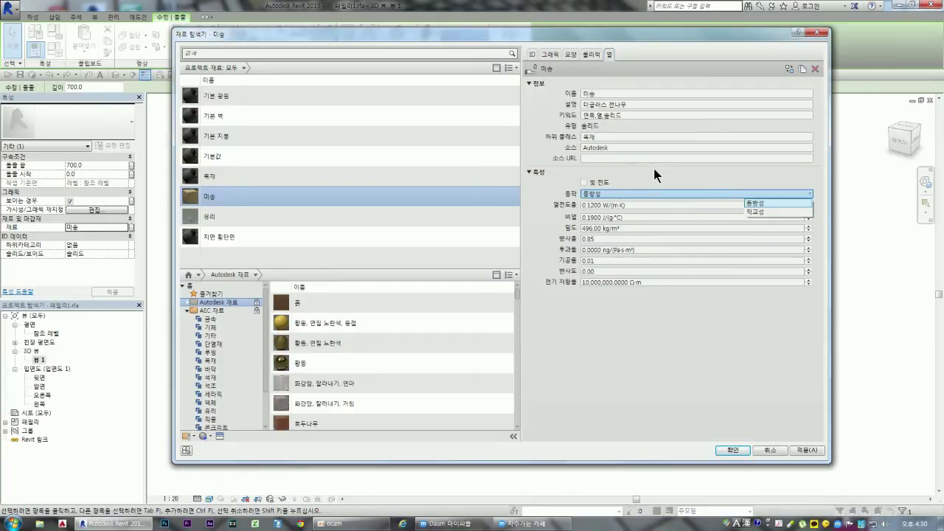
click(654, 169)
click(509, 341)
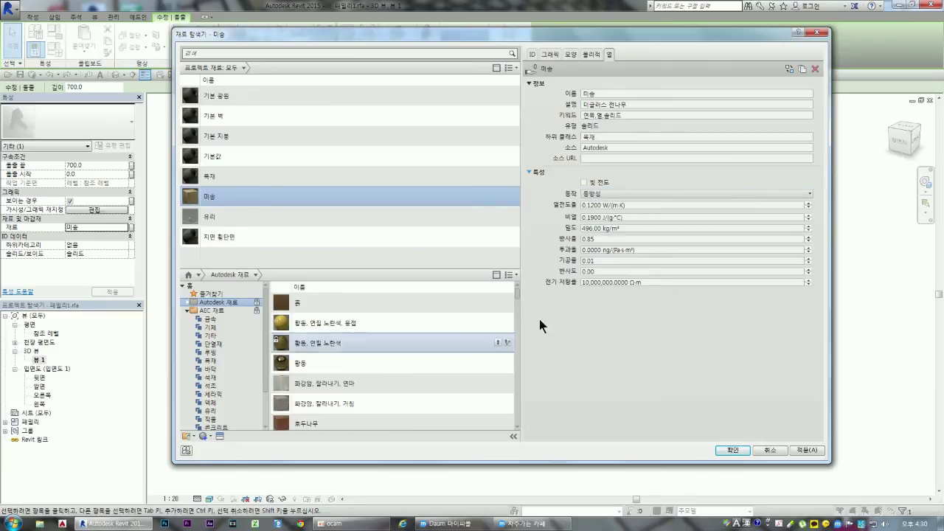
click(768, 452)
click(546, 372)
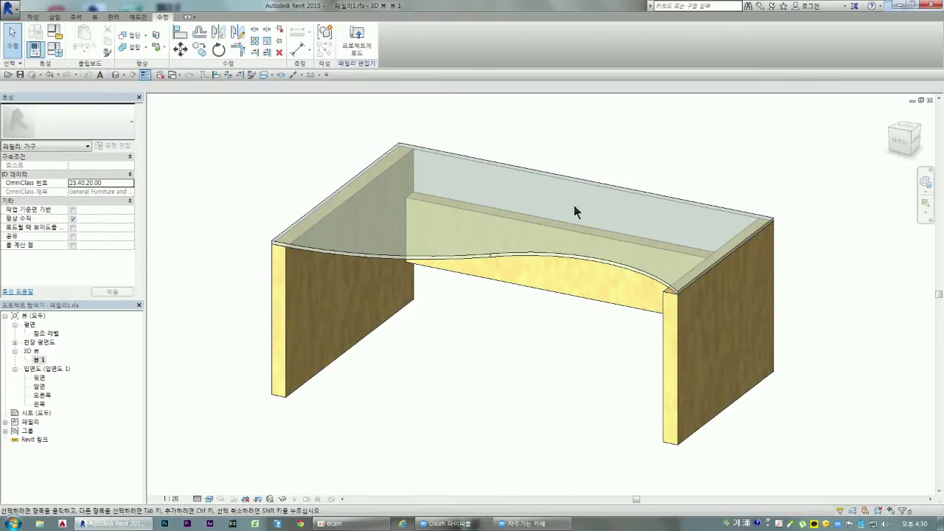
click(55, 50)
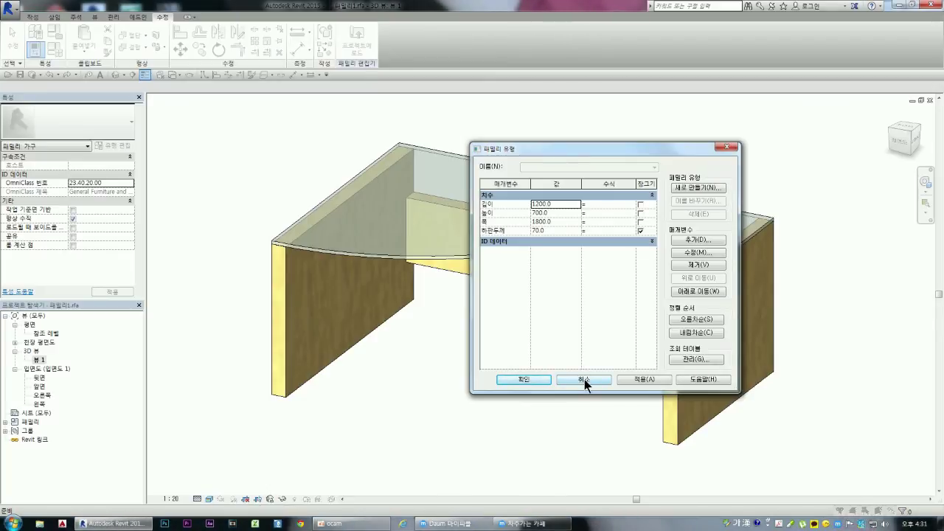
click(720, 187)
click(563, 343)
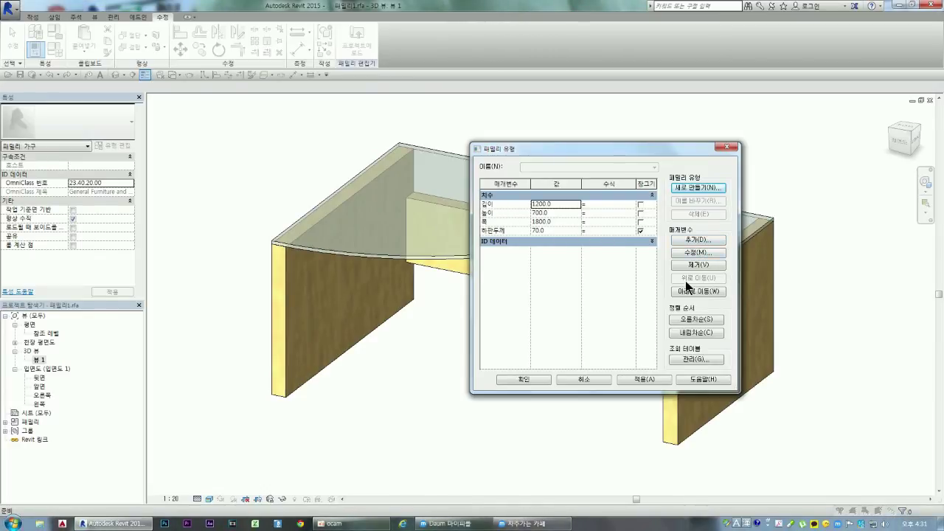
click(698, 253)
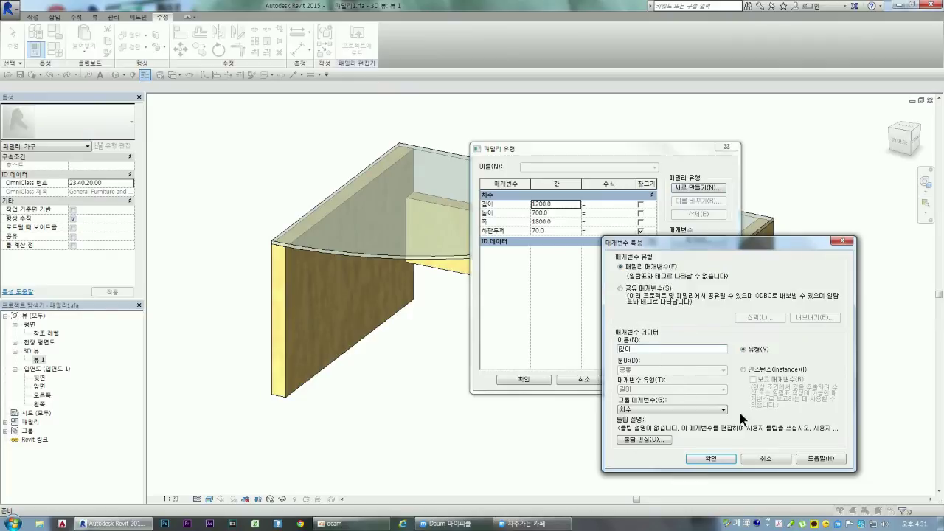
click(767, 461)
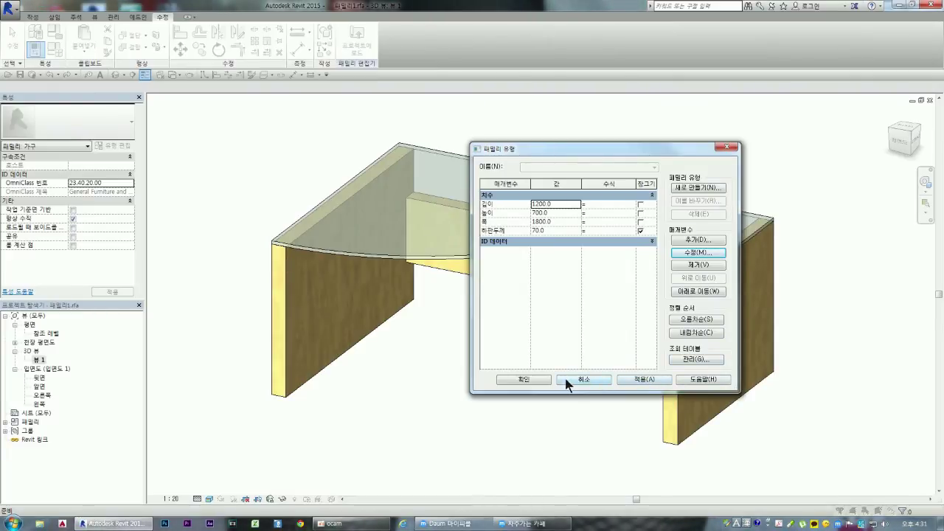
click(535, 379)
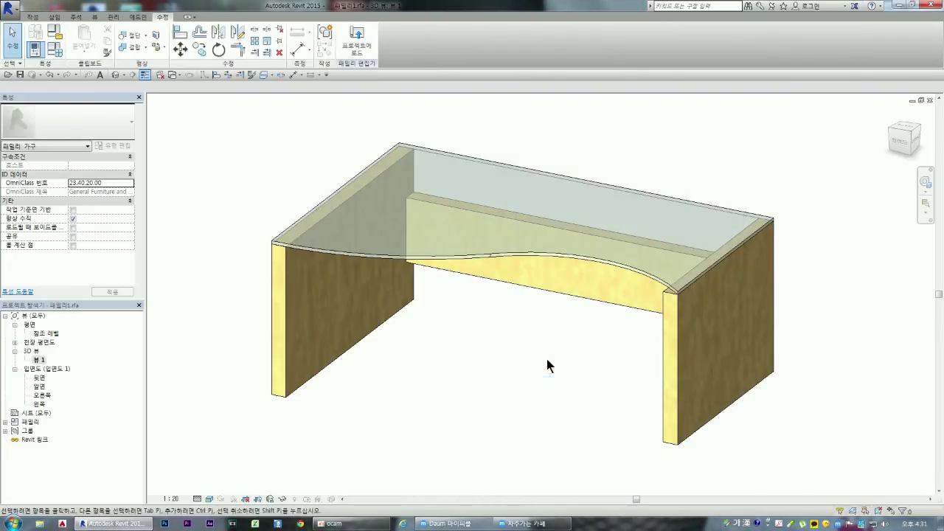
click(53, 31)
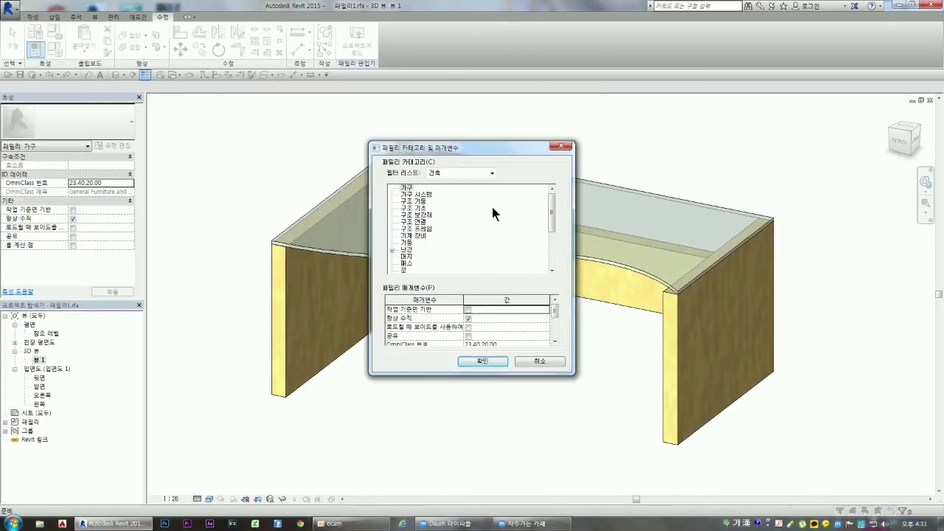
click(417, 196)
click(419, 201)
click(421, 222)
click(420, 236)
click(407, 188)
mouse_move(553, 216)
mouse_down()
mouse_move(551, 250)
mouse_move(552, 214)
mouse_up()
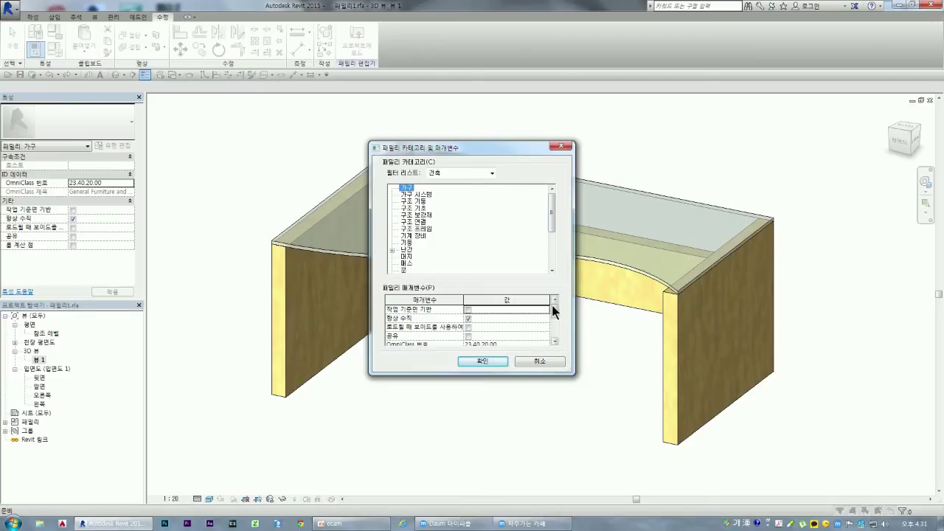
drag(526, 374, 526, 426)
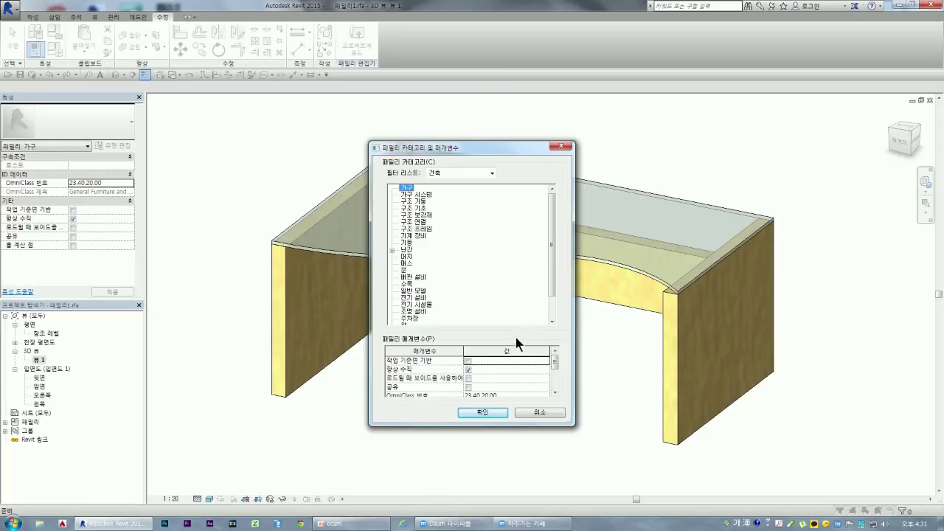
mouse_move(552, 360)
mouse_down()
mouse_move(554, 385)
mouse_move(553, 361)
mouse_up()
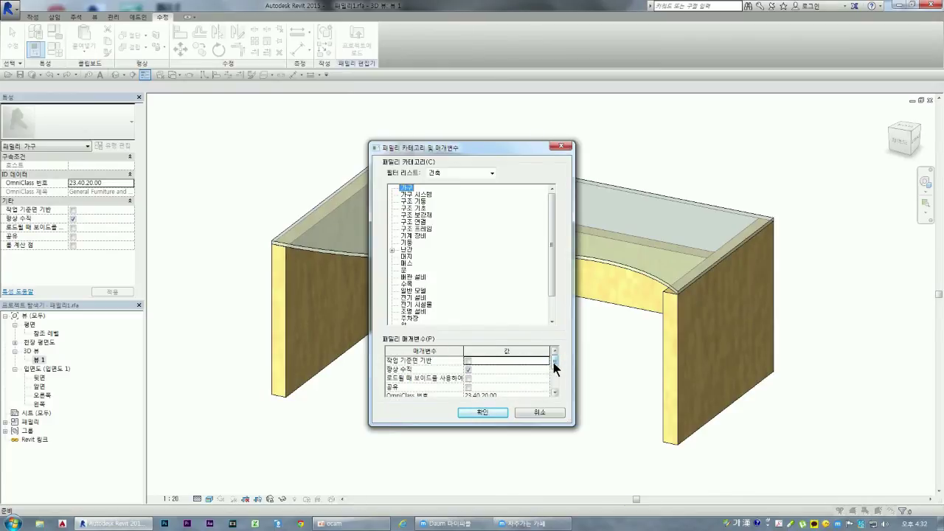
click(547, 415)
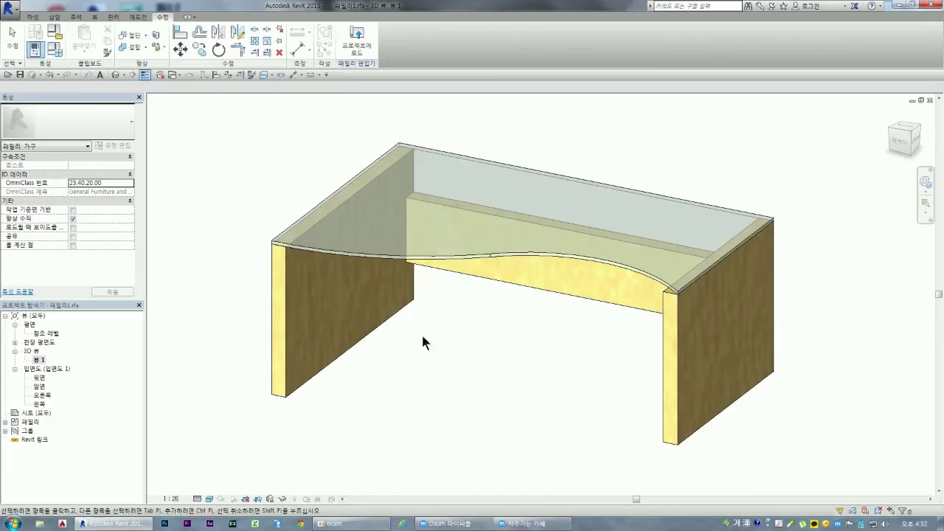